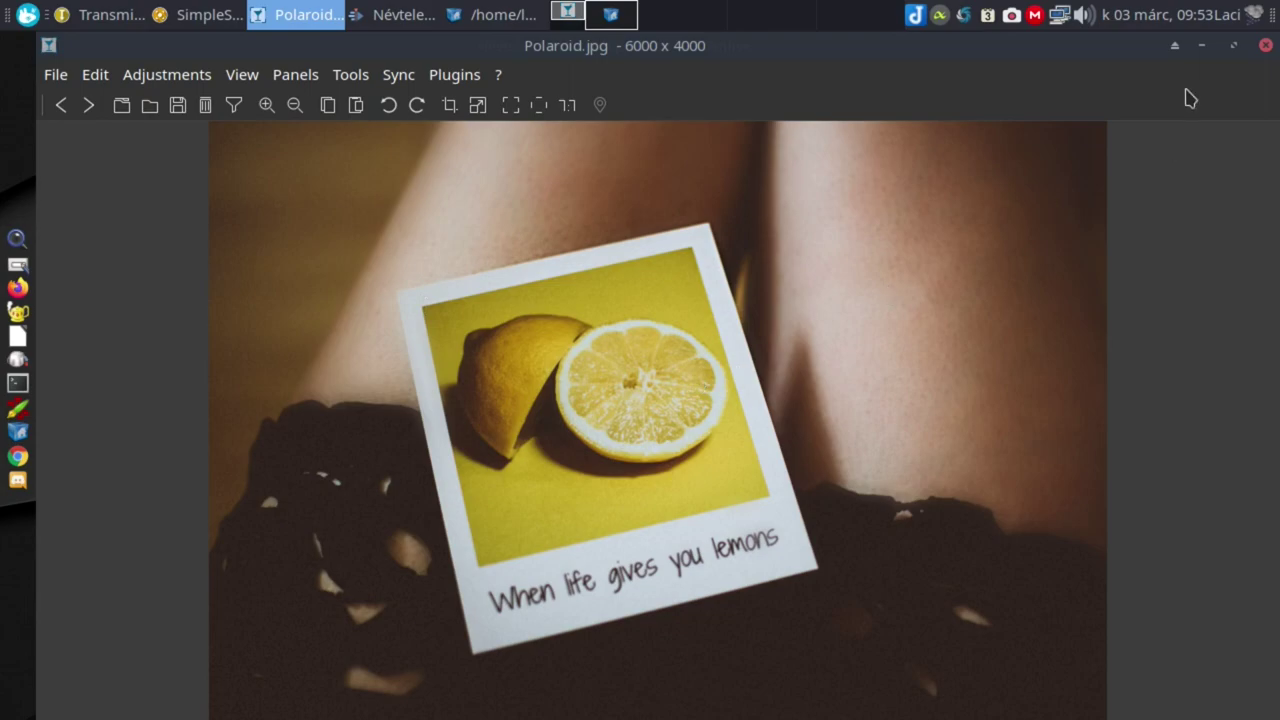
Step: Close the Polaroid.jpg image viewer and place the Meduzák.mp4 clip at the start of video track V1
{"action": "left_click", "coordinate": [1266, 49]}
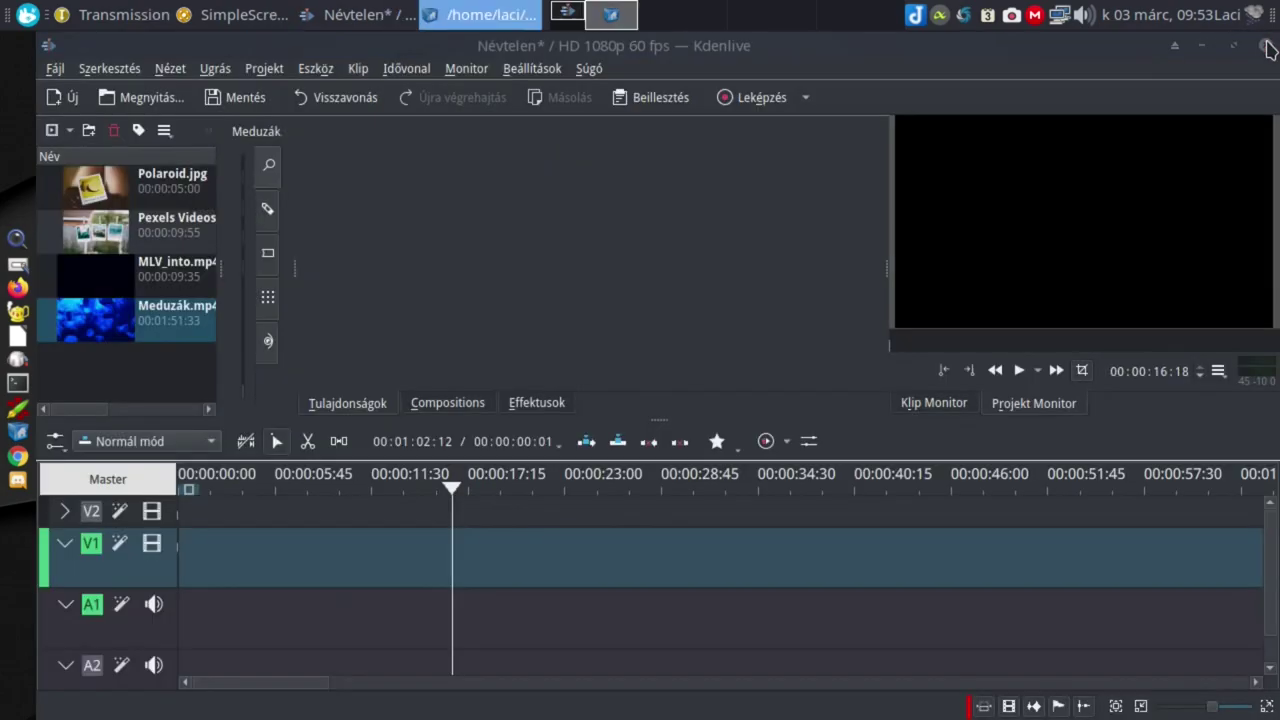
{"action": "left_click_drag", "start_coordinate": [80, 333], "coordinate": [200, 548]}
{"action": "left_click_drag", "start_coordinate": [343, 567], "coordinate": [268, 561]}
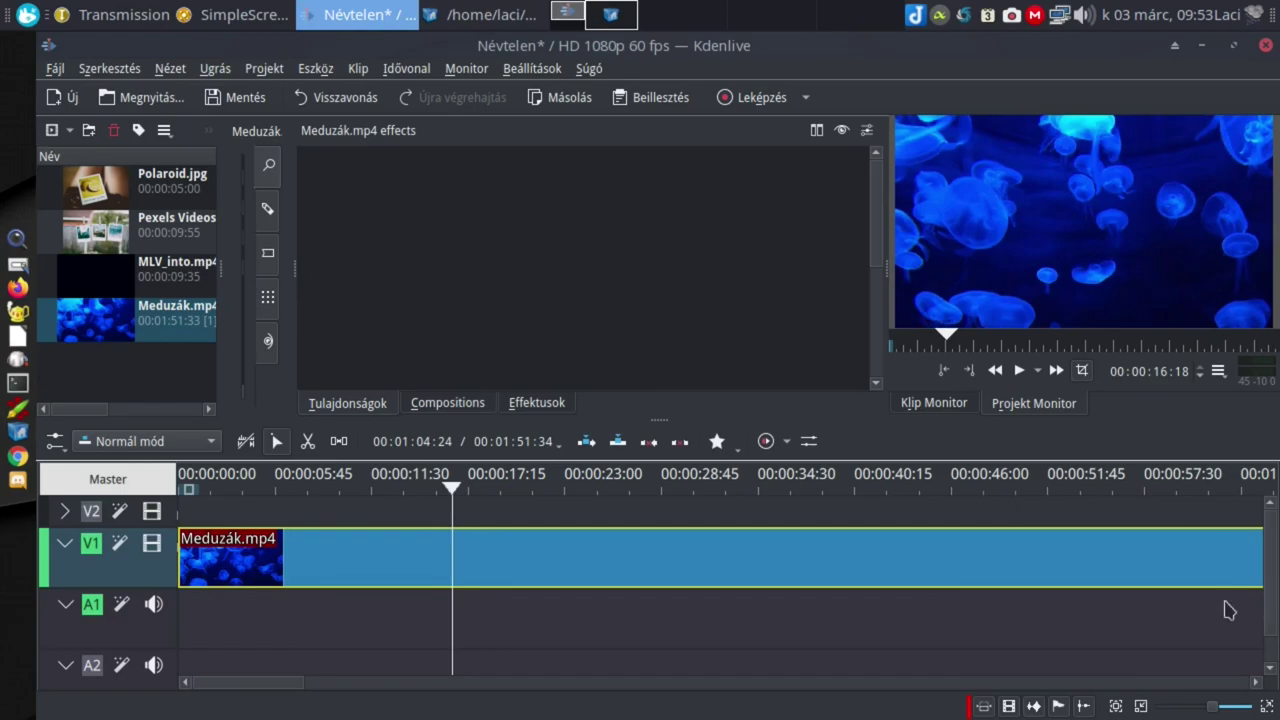
Step: Collapse track V1, expand track V2, and place Polaroid.jpg at the start of V2
{"action": "left_click", "coordinate": [64, 545]}
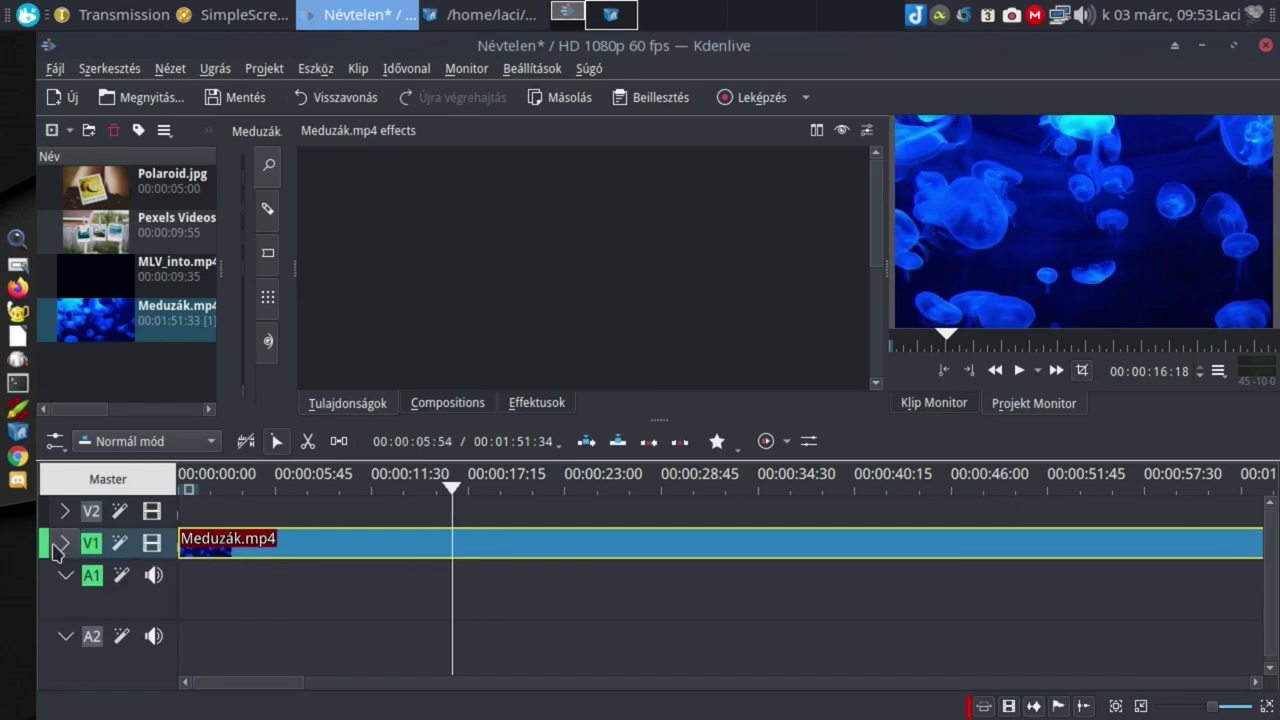
{"action": "left_click", "coordinate": [64, 511]}
{"action": "left_click_drag", "start_coordinate": [98, 188], "coordinate": [180, 545]}
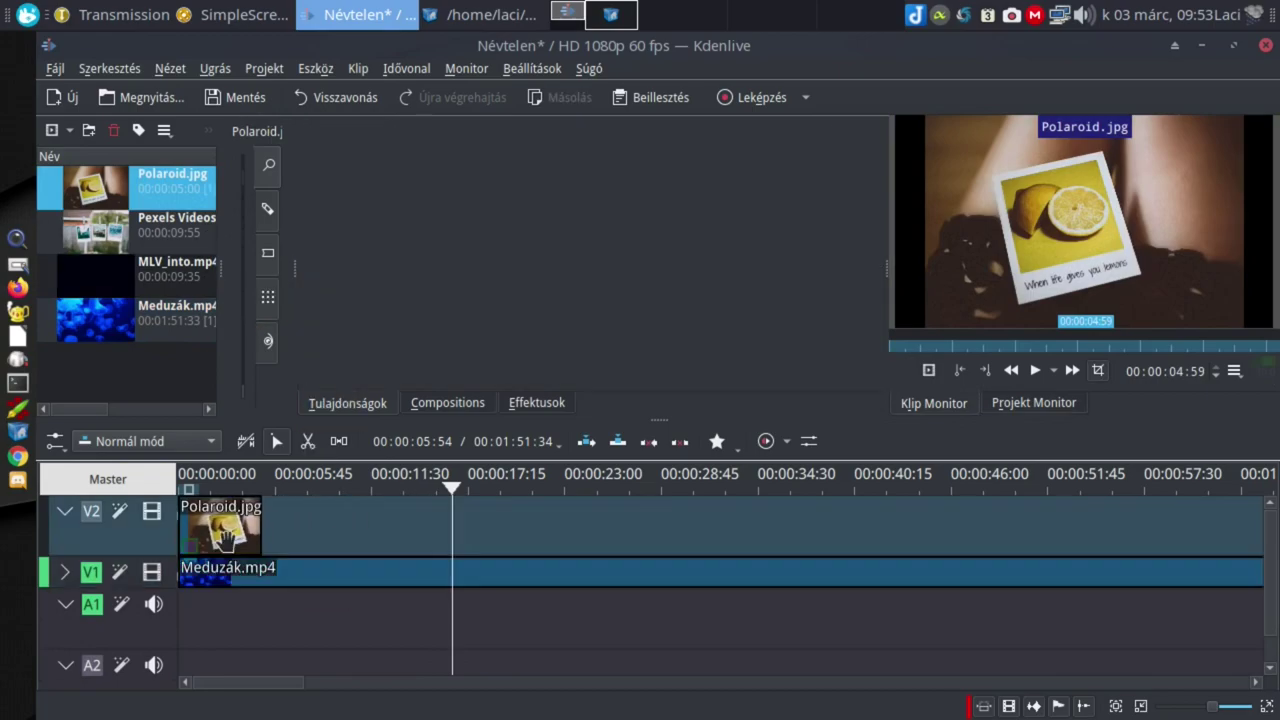
Step: Extend the Polaroid.jpg clip on V2 so that it ends level with the Meduzák.mp4 clip
{"action": "left_click_drag", "start_coordinate": [262, 528], "coordinate": [337, 530]}
{"action": "left_click_drag", "start_coordinate": [540, 531], "coordinate": [574, 543]}
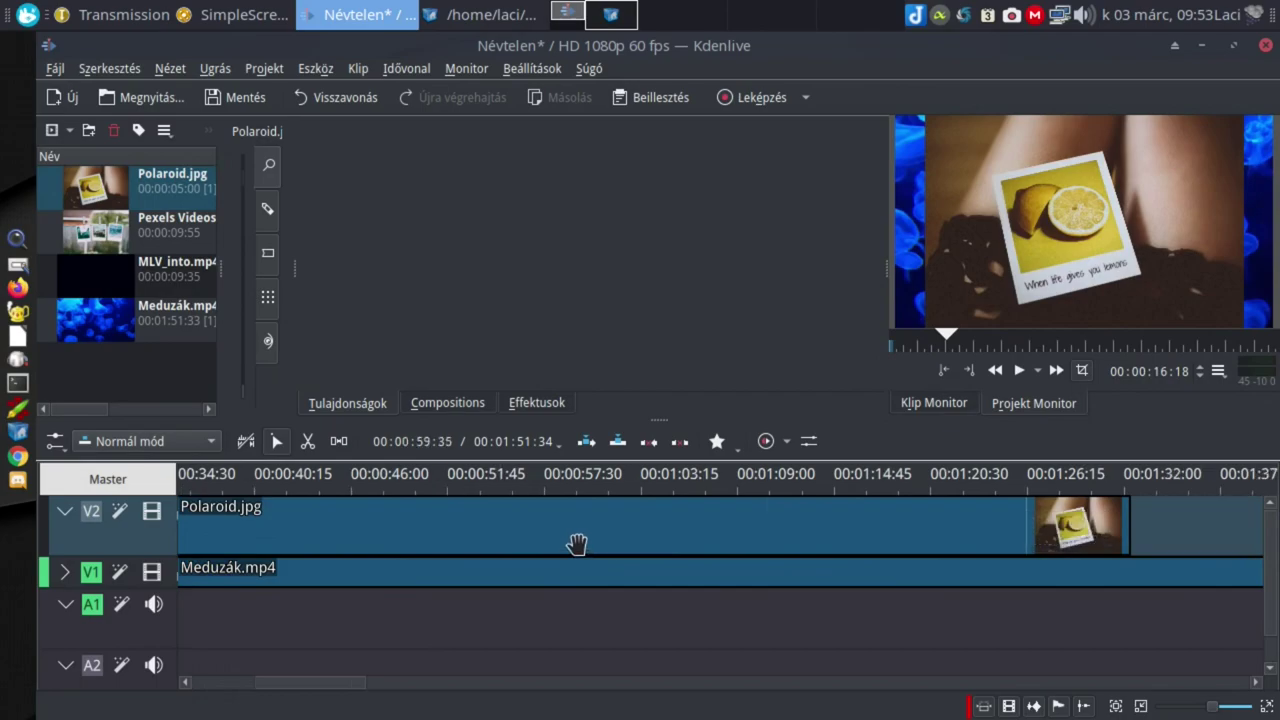
{"action": "scroll", "coordinate": [574, 543], "scroll_direction": "down", "scroll_amount": 10}
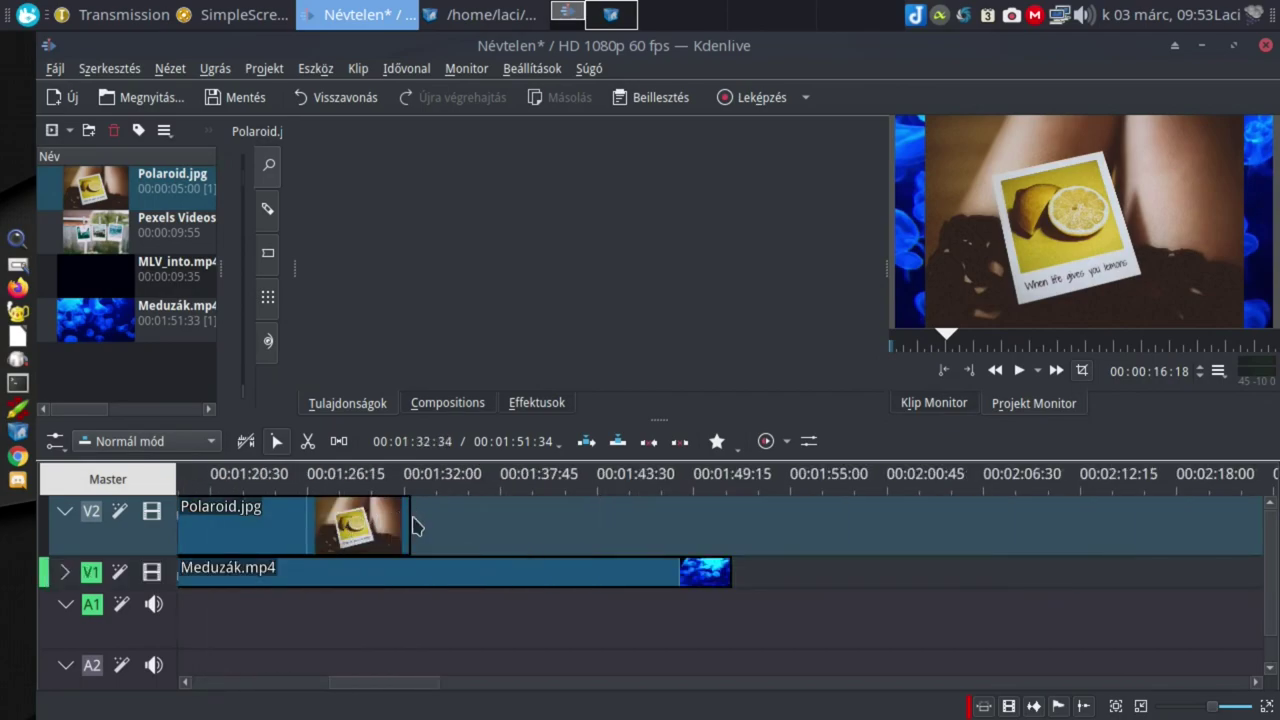
{"action": "left_click_drag", "start_coordinate": [410, 521], "coordinate": [730, 521]}
{"action": "left_click_drag", "start_coordinate": [388, 696], "coordinate": [130, 690]}
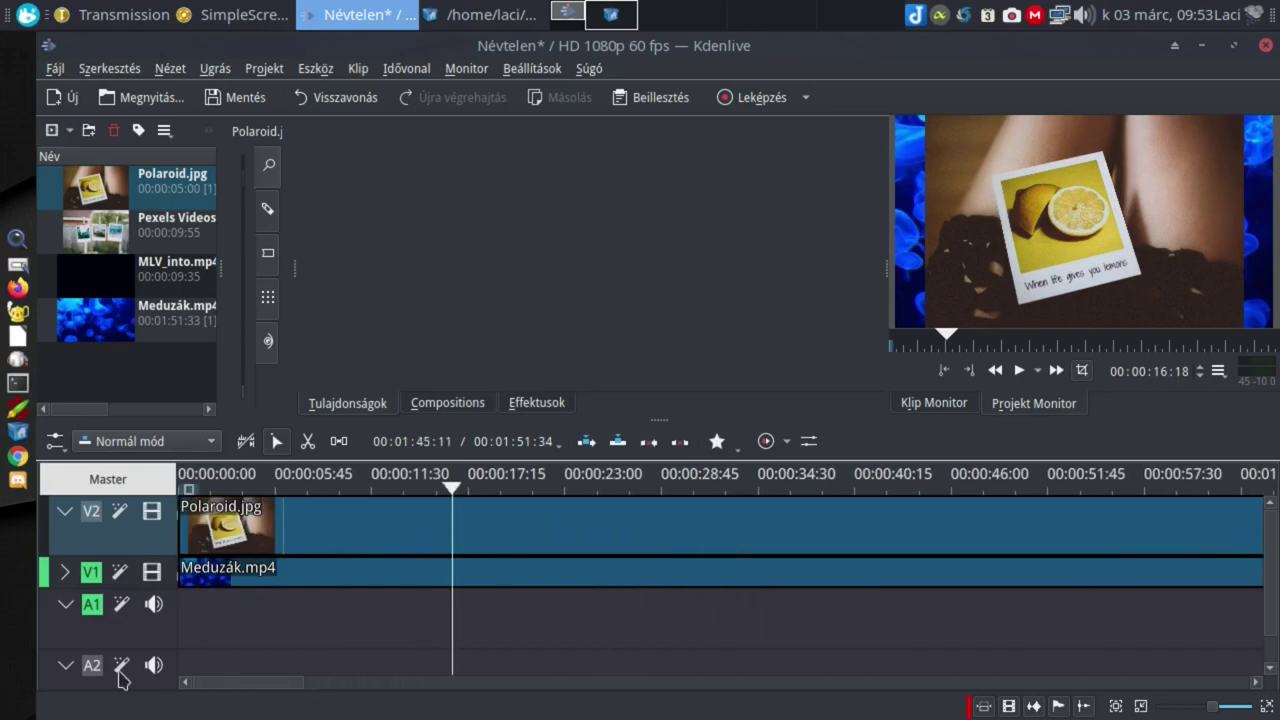
Step: Add the Position and Zoom effect to the Polaroid.jpg clip and enable its Torzítás option
{"action": "left_click", "coordinate": [283, 496]}
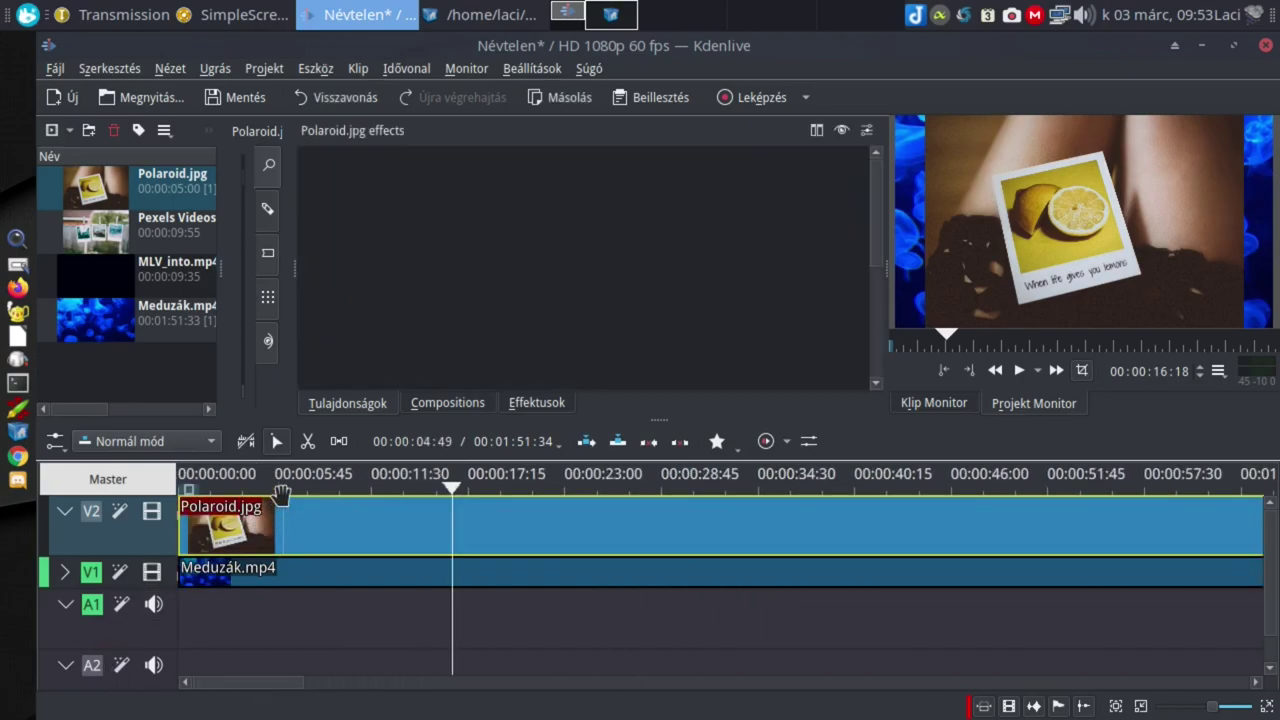
{"action": "left_click", "coordinate": [297, 571]}
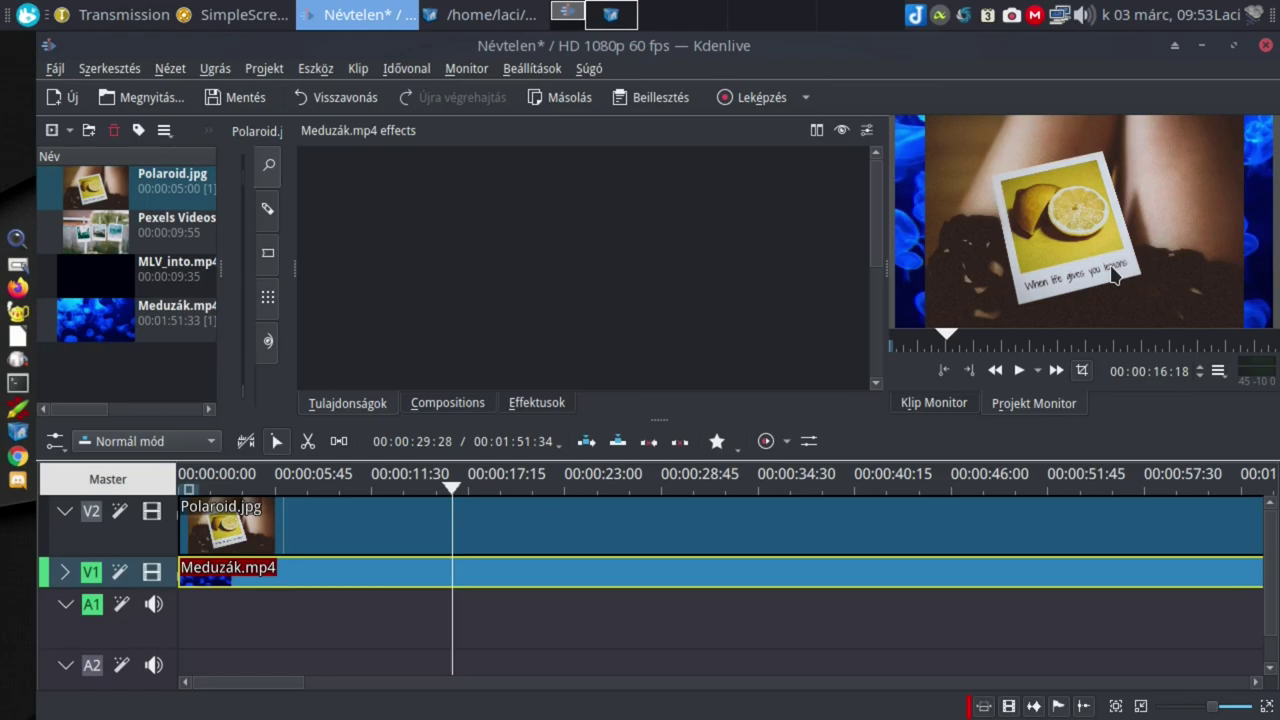
{"action": "left_click", "coordinate": [363, 534]}
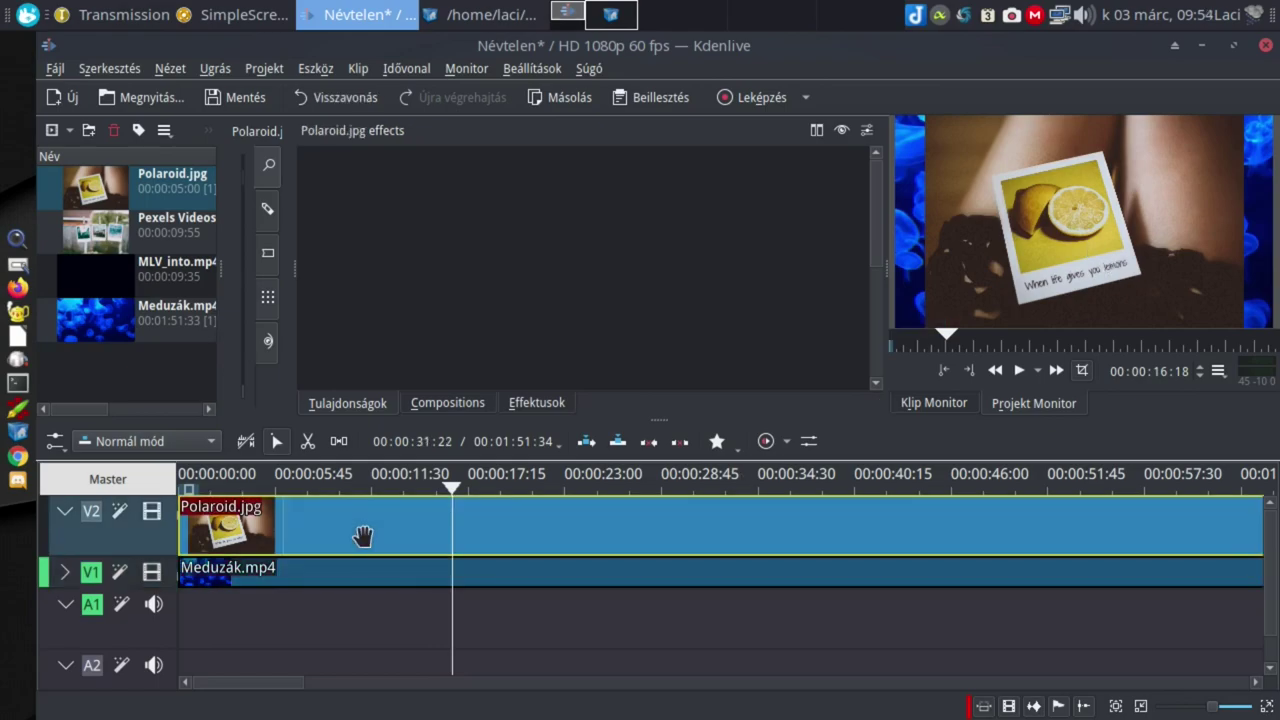
{"action": "left_click", "coordinate": [537, 404]}
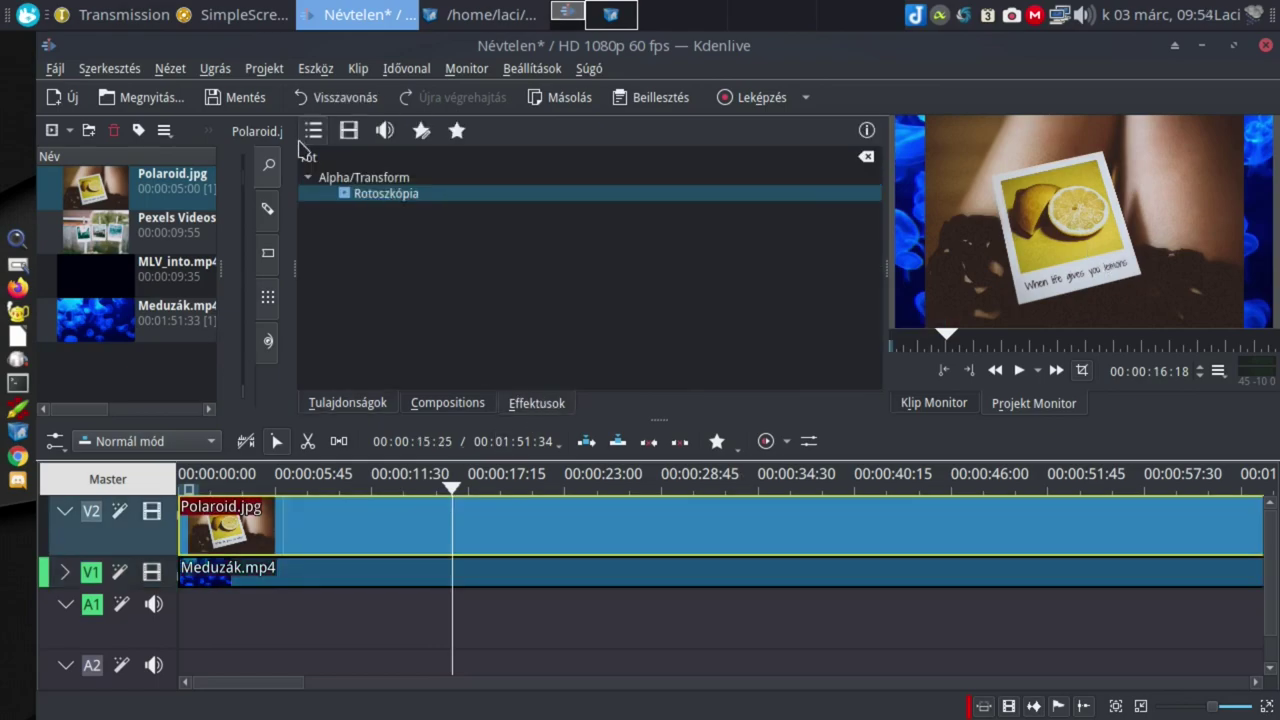
{"action": "left_click", "coordinate": [317, 160]}
{"action": "key", "text": "BackSpace"}
{"action": "key", "text": "BackSpace"}
{"action": "key", "text": "BackSpace"}
{"action": "type", "text": "zoo"}
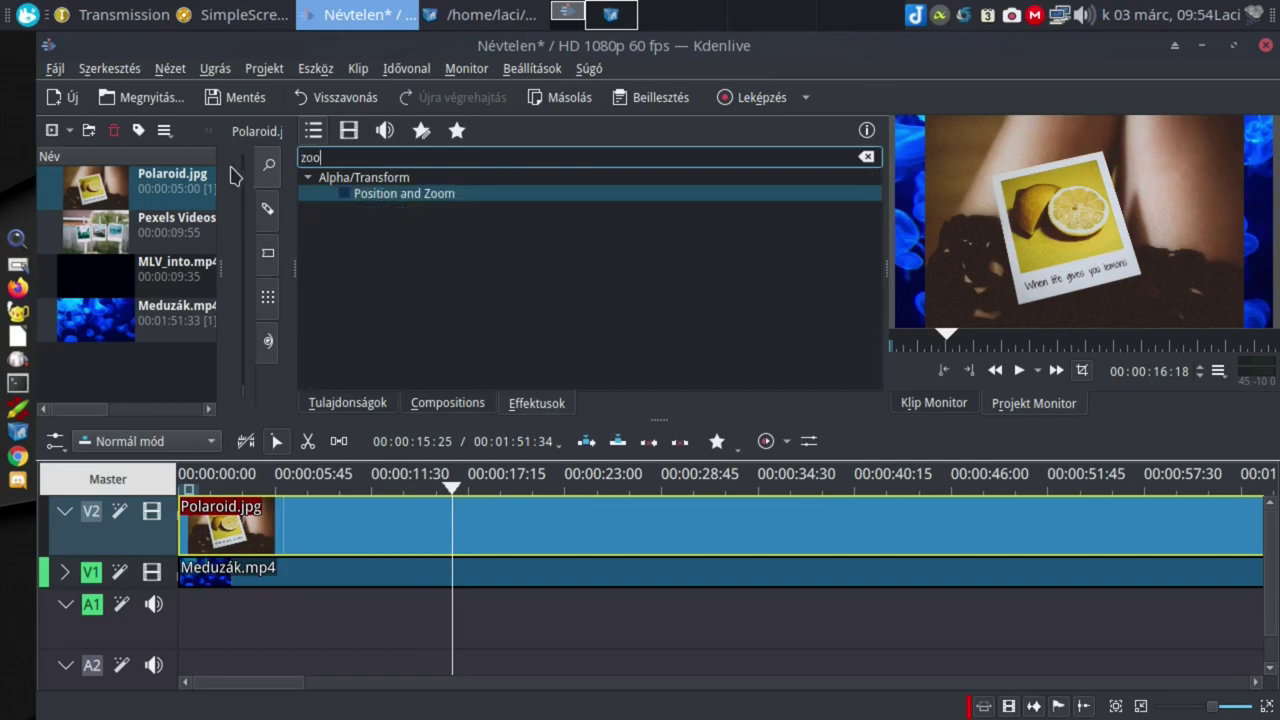
{"action": "left_click_drag", "start_coordinate": [380, 193], "coordinate": [285, 540]}
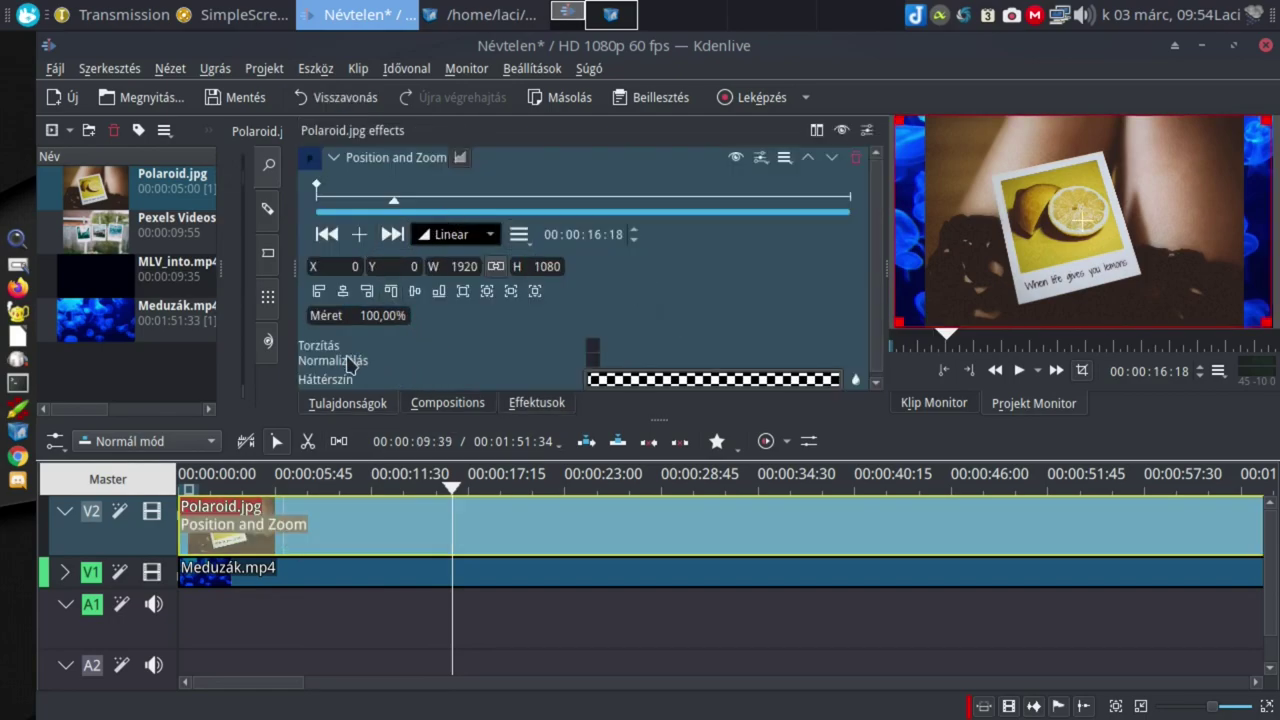
{"action": "left_click", "coordinate": [594, 347]}
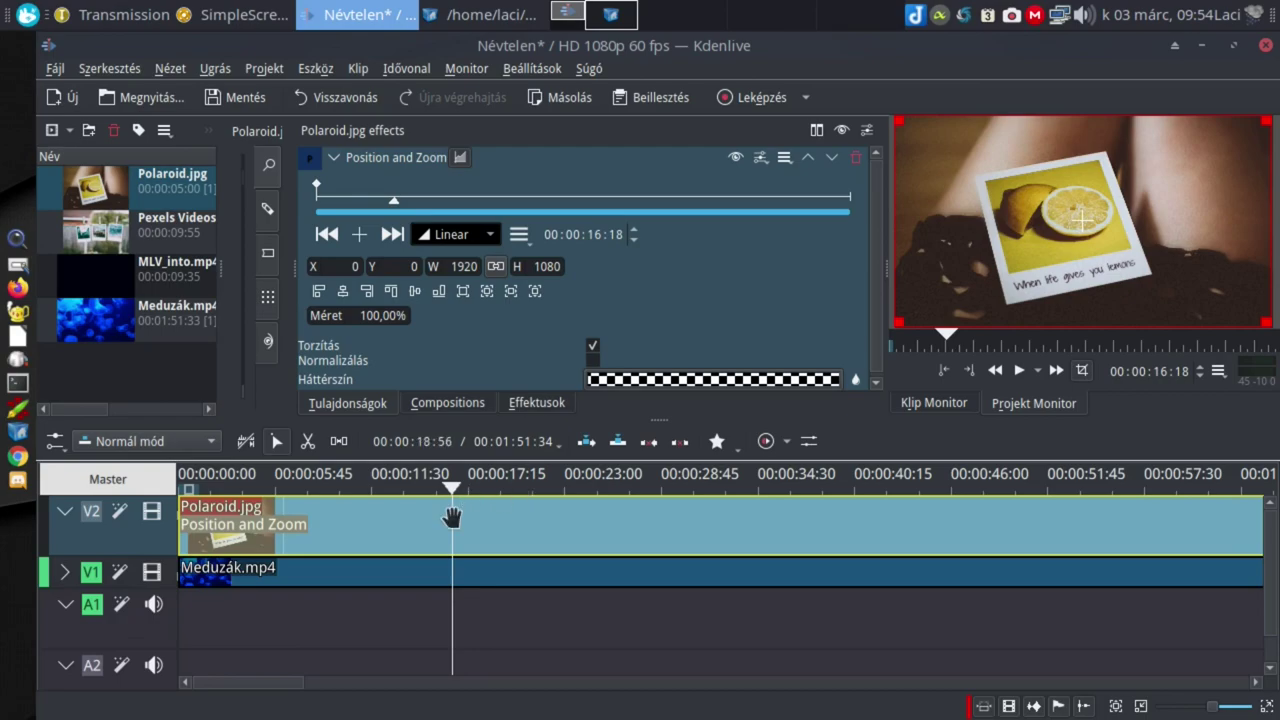
Step: Add the Rotoszkópia effect to the Polaroid.jpg clip and collapse the Position and Zoom settings
{"action": "left_click", "coordinate": [530, 402]}
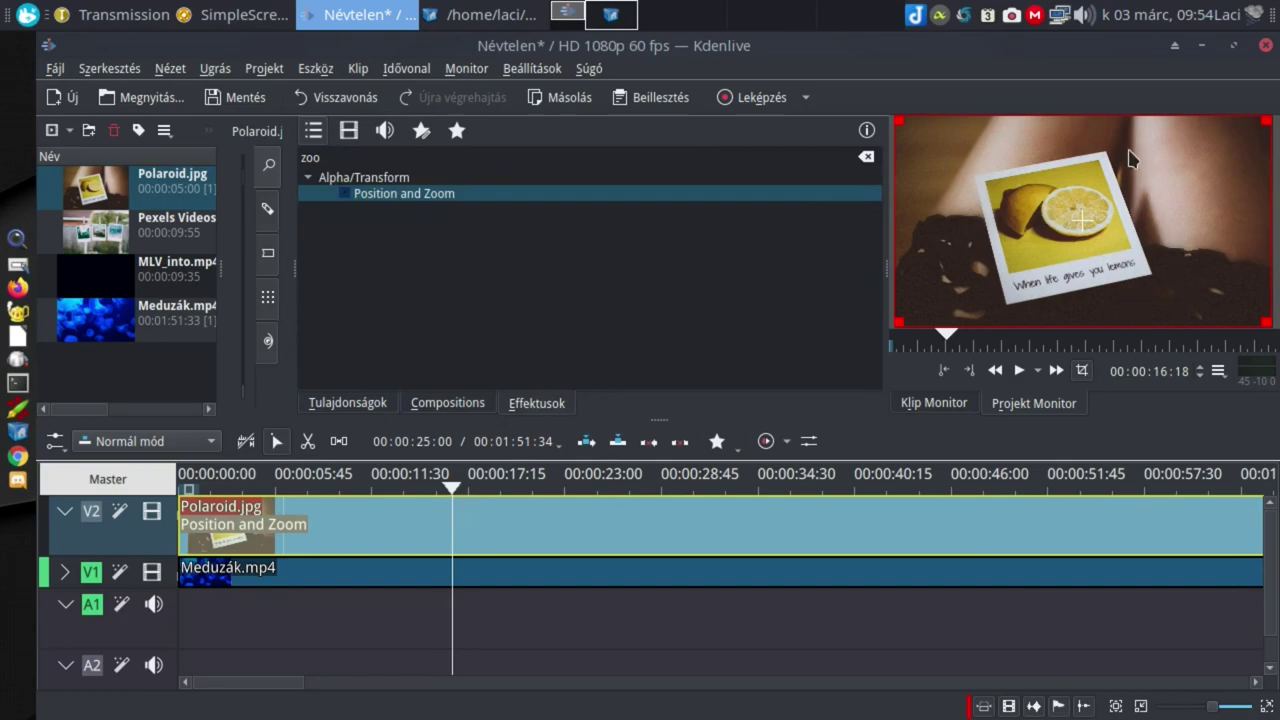
{"action": "double_click", "coordinate": [303, 158]}
{"action": "type", "text": "ro"}
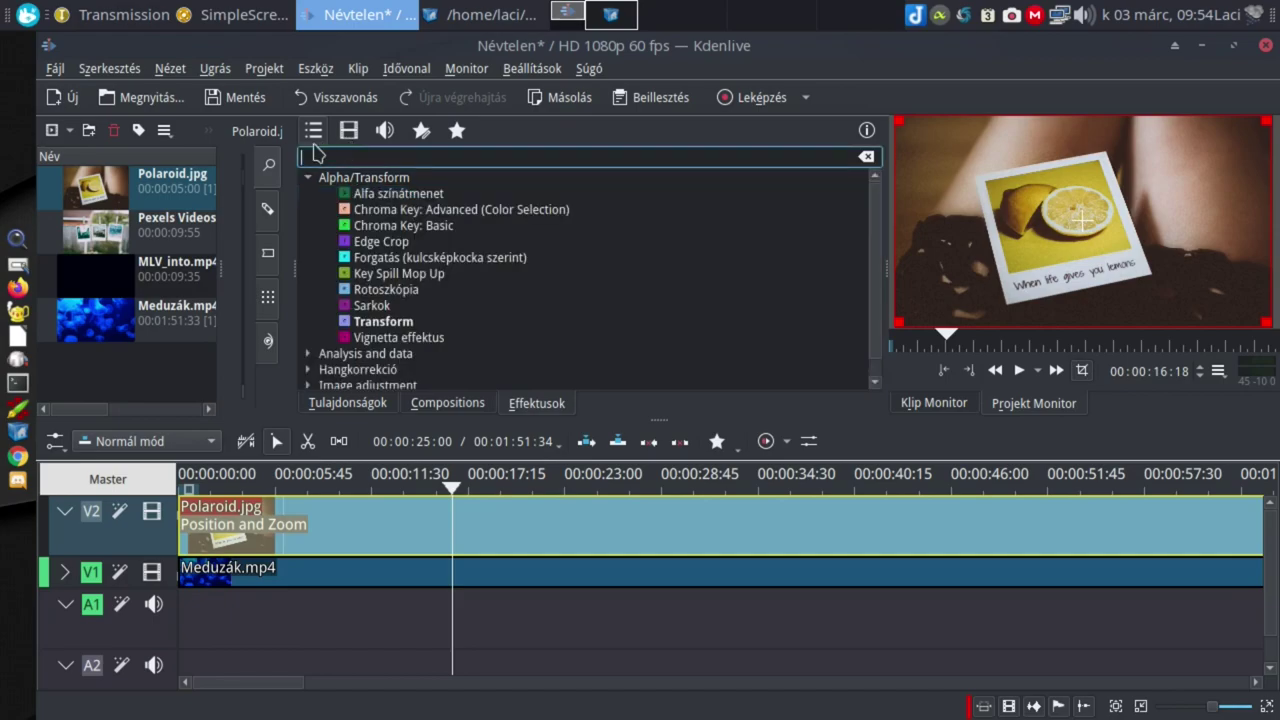
{"action": "type", "text": "to"}
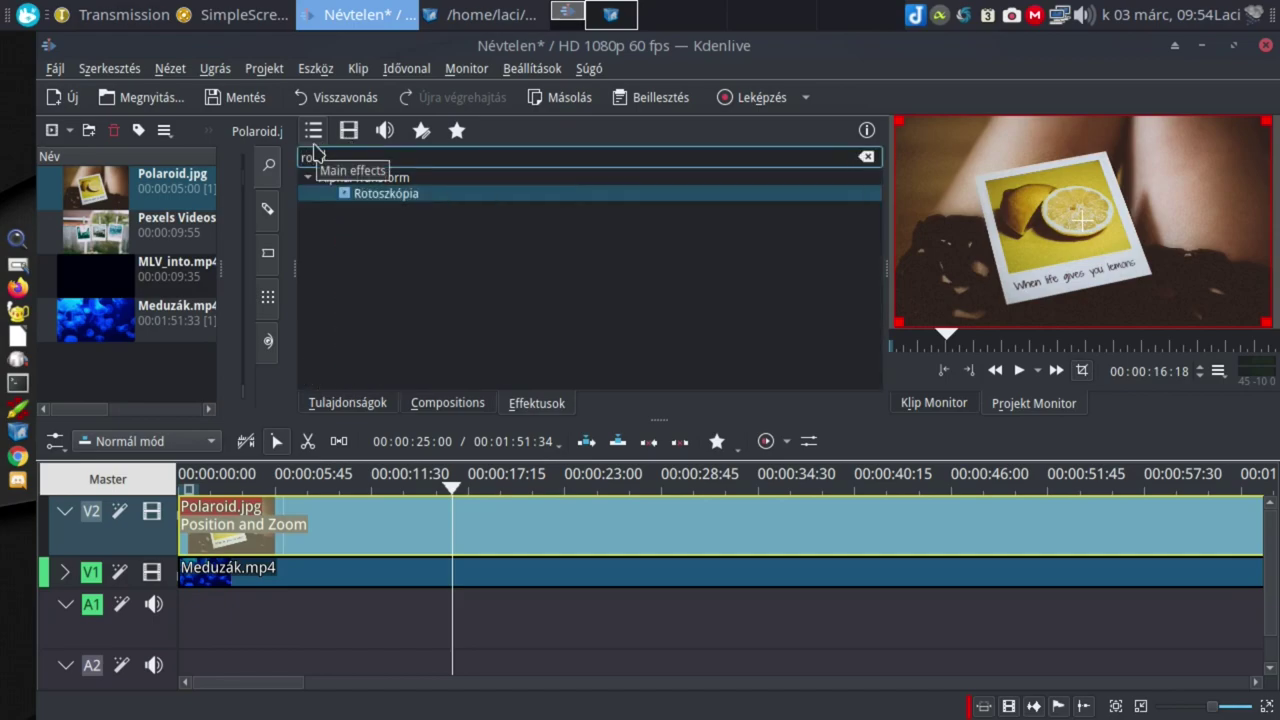
{"action": "left_click", "coordinate": [365, 193]}
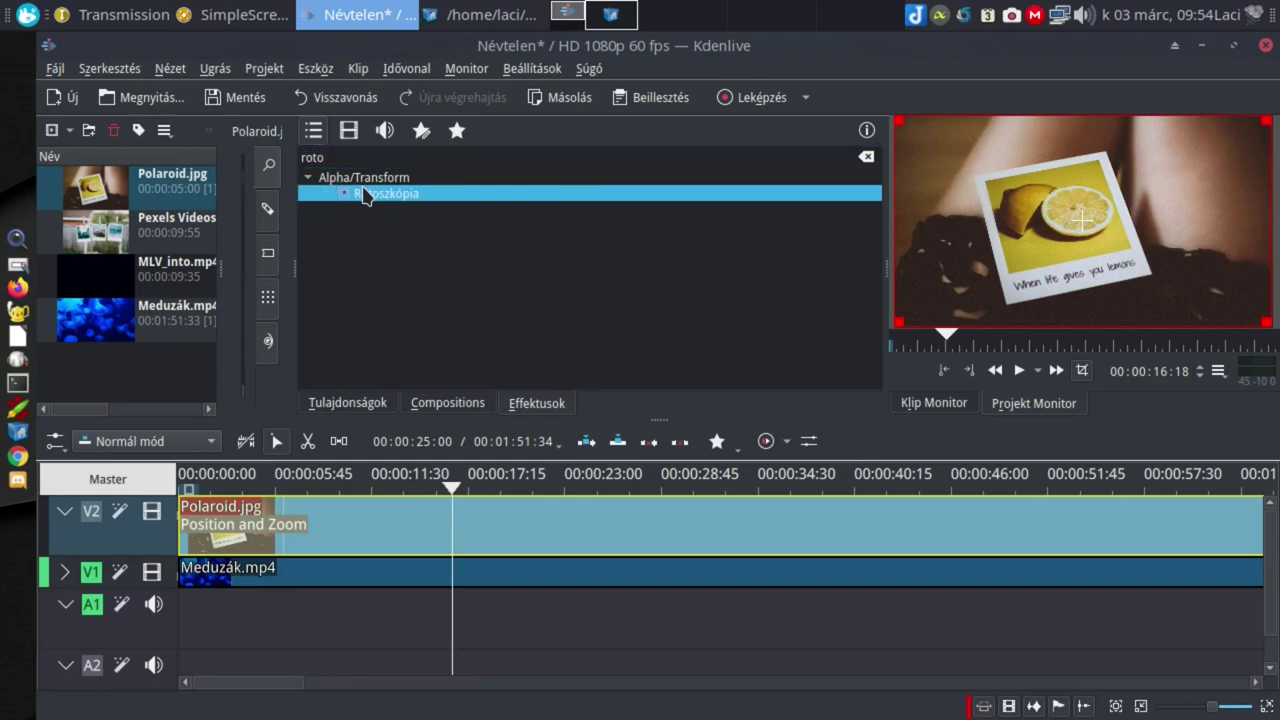
{"action": "left_click_drag", "start_coordinate": [365, 193], "coordinate": [349, 537]}
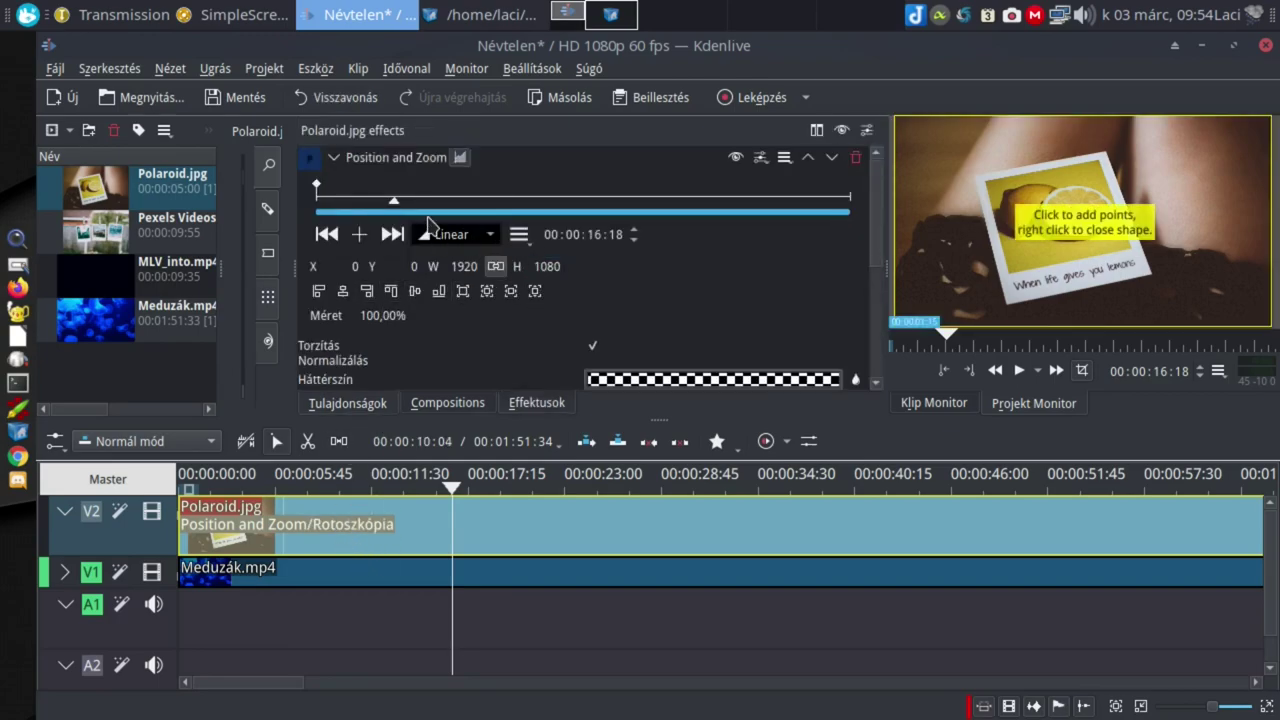
{"action": "left_click", "coordinate": [336, 158]}
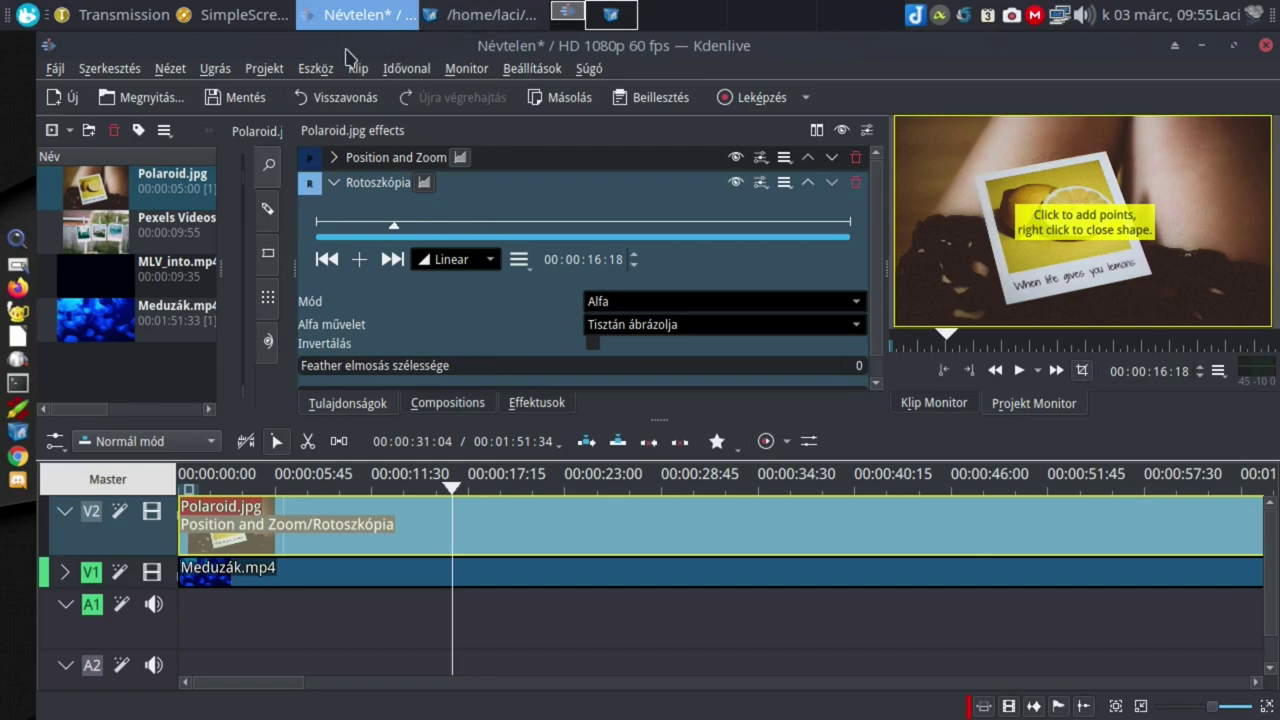
Step: Draw a closed rotoscoping mask around the yellow lemon photo inside the white frame, aligning its stray point with the photo's edge
{"action": "left_click", "coordinate": [357, 16]}
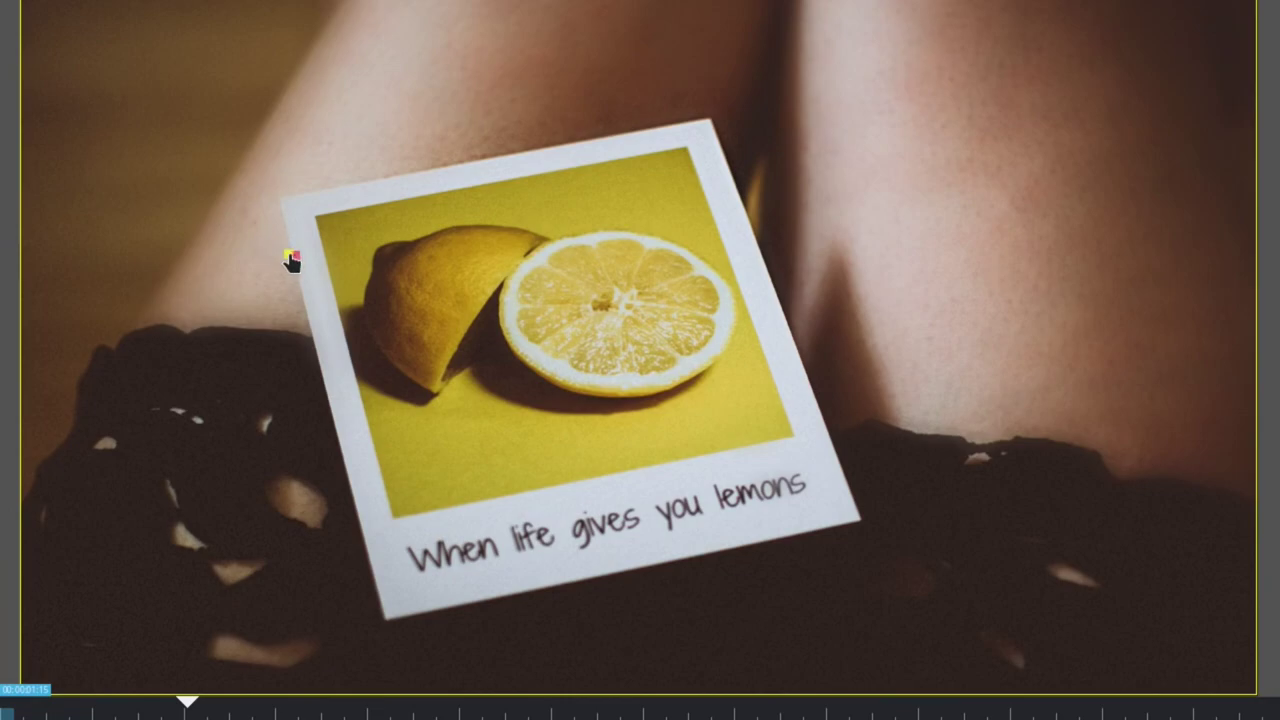
{"action": "left_click", "coordinate": [316, 216]}
{"action": "left_click", "coordinate": [686, 148]}
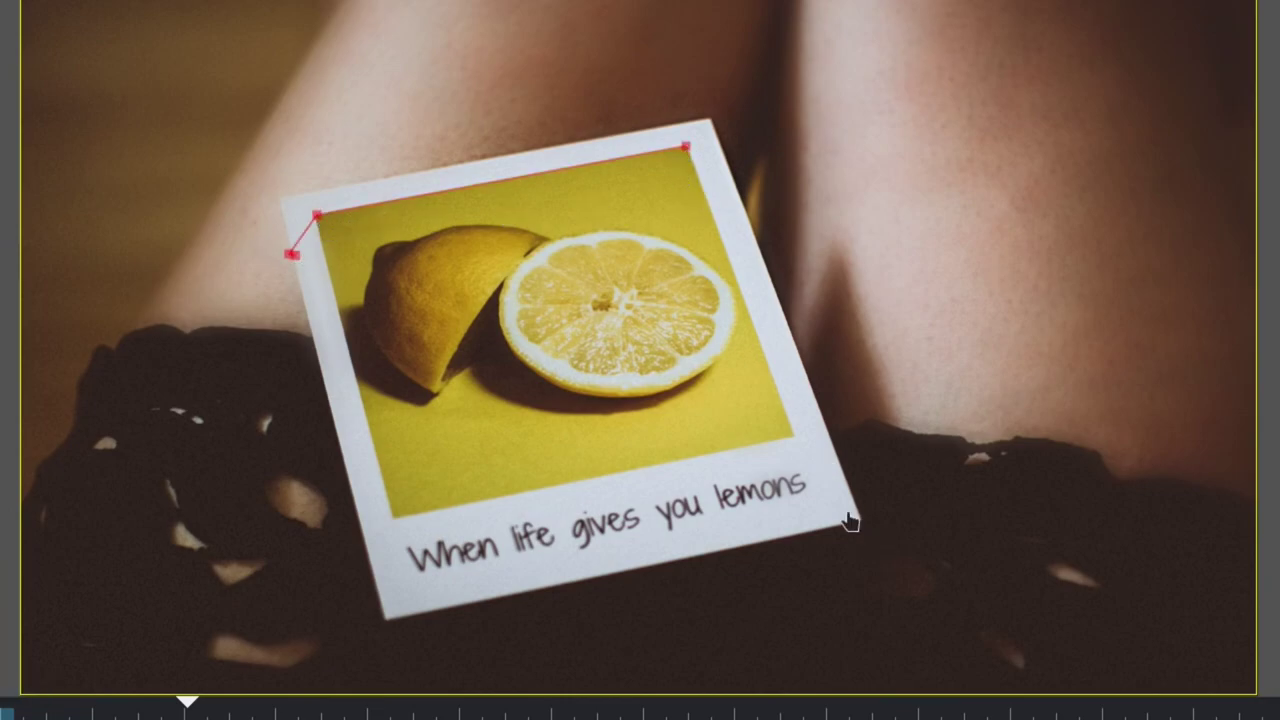
{"action": "left_click", "coordinate": [792, 432]}
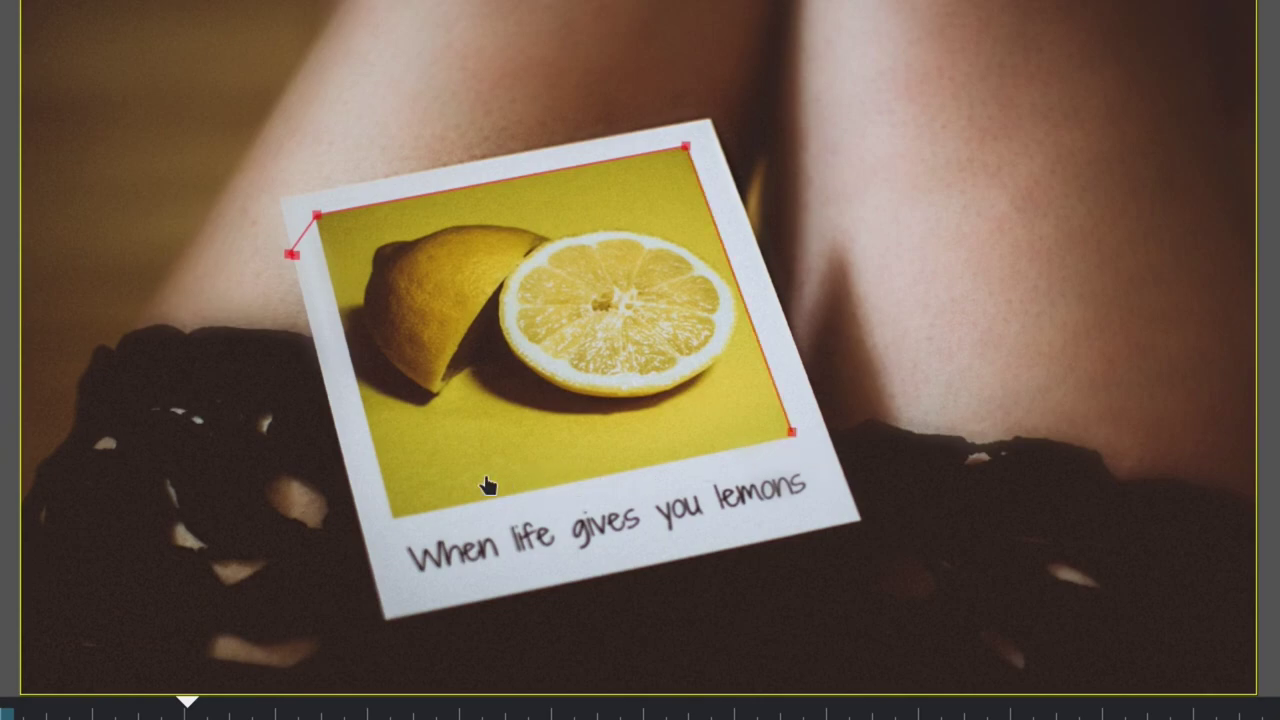
{"action": "double_click", "coordinate": [395, 521]}
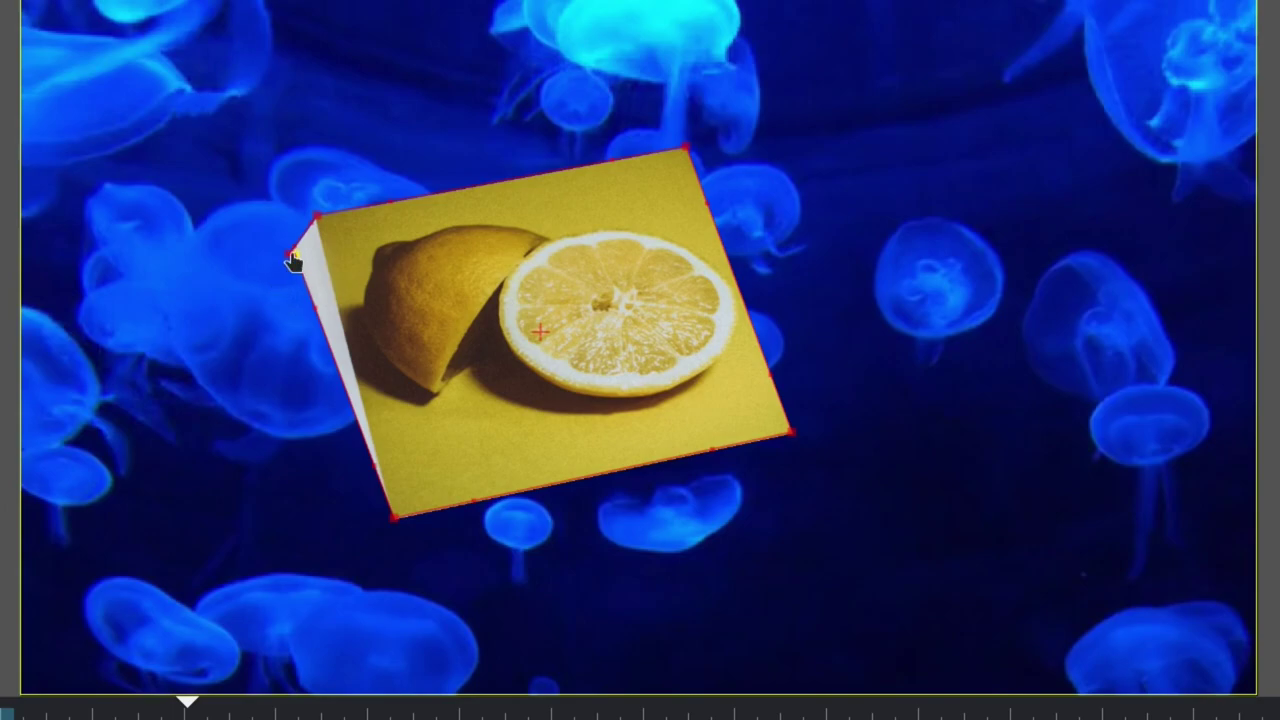
{"action": "left_click_drag", "start_coordinate": [292, 260], "coordinate": [320, 257]}
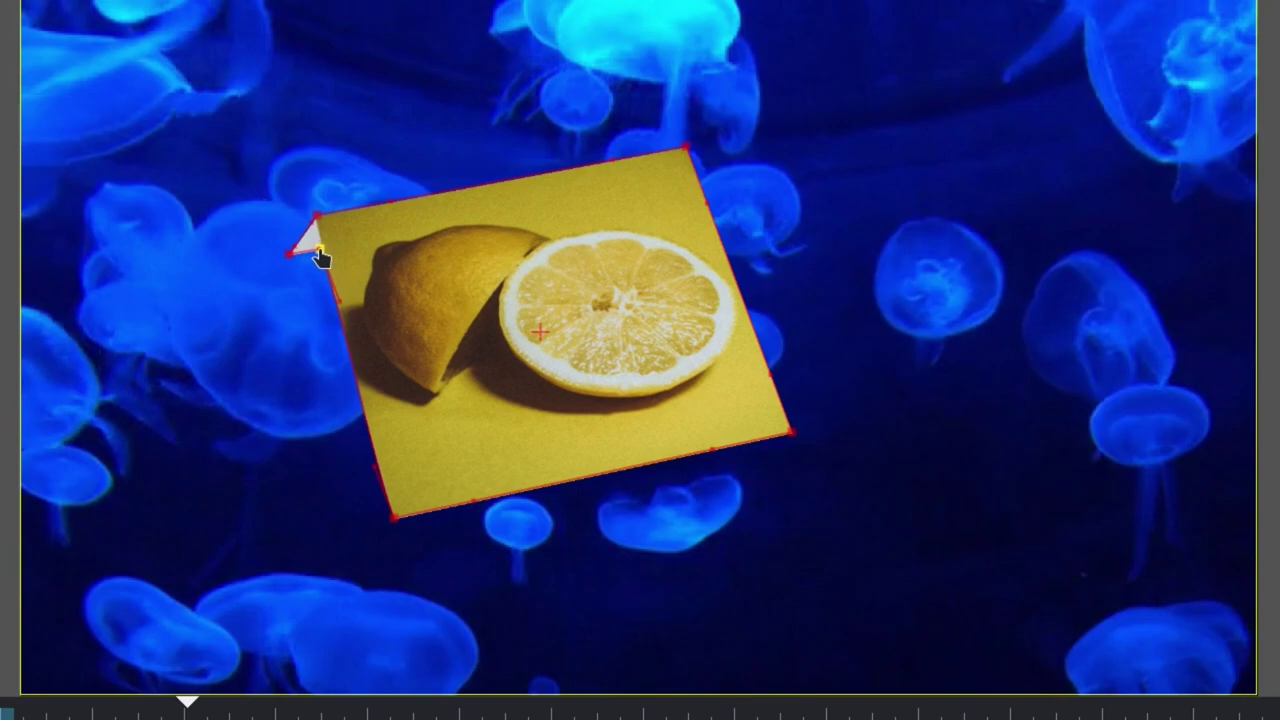
{"action": "left_click_drag", "start_coordinate": [290, 254], "coordinate": [323, 223]}
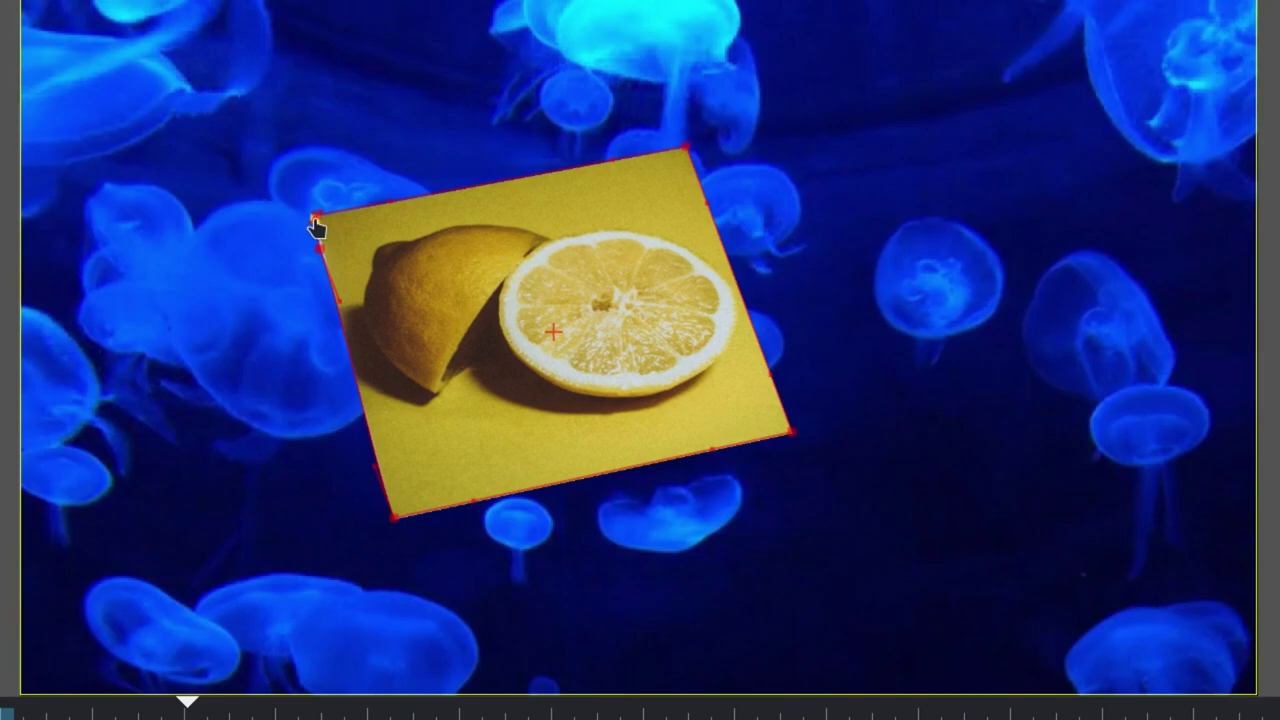
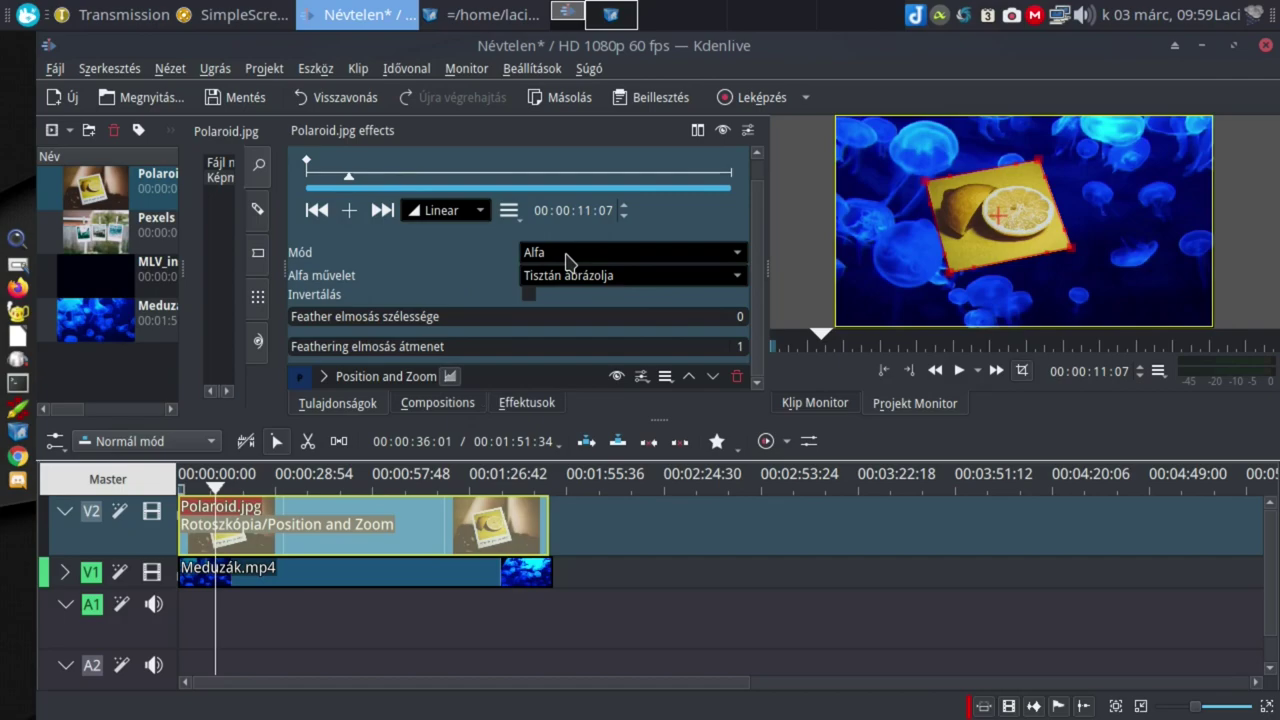
Step: Preview the composition from about 8 seconds with the rotoscoping mask temporarily inverted
{"action": "left_click", "coordinate": [529, 295]}
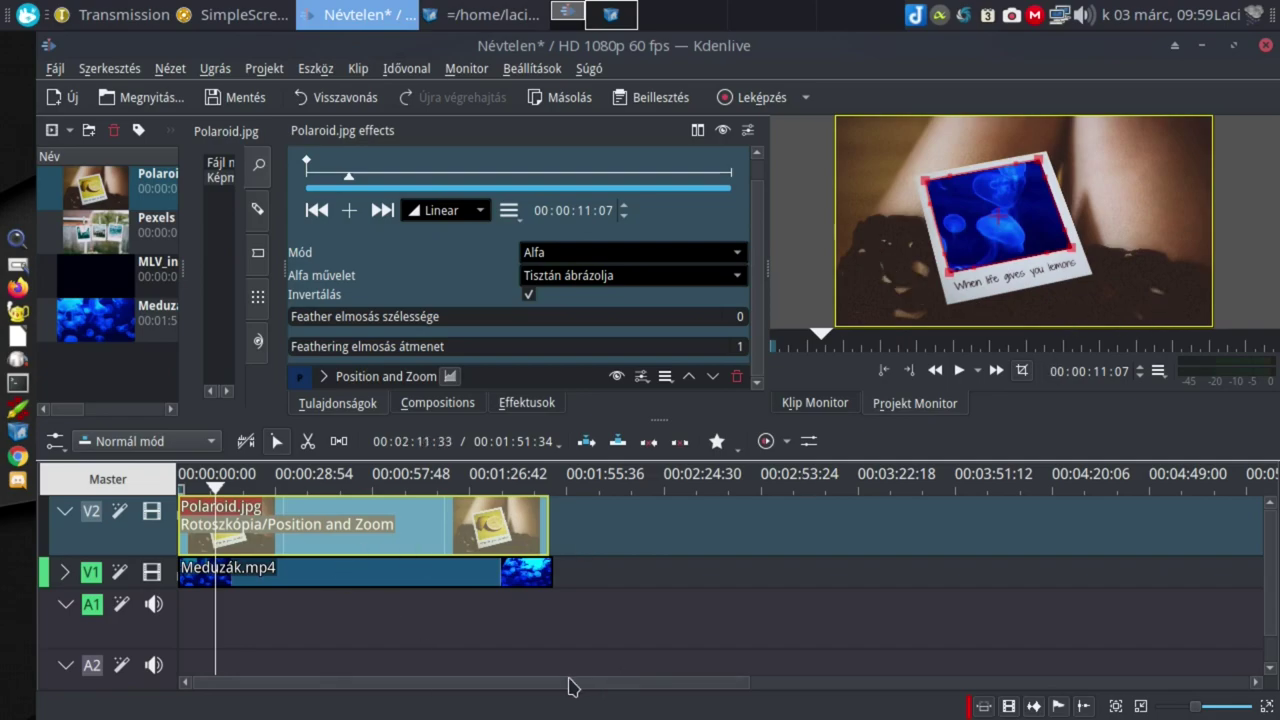
{"action": "left_click", "coordinate": [205, 474]}
{"action": "key", "text": "space"}
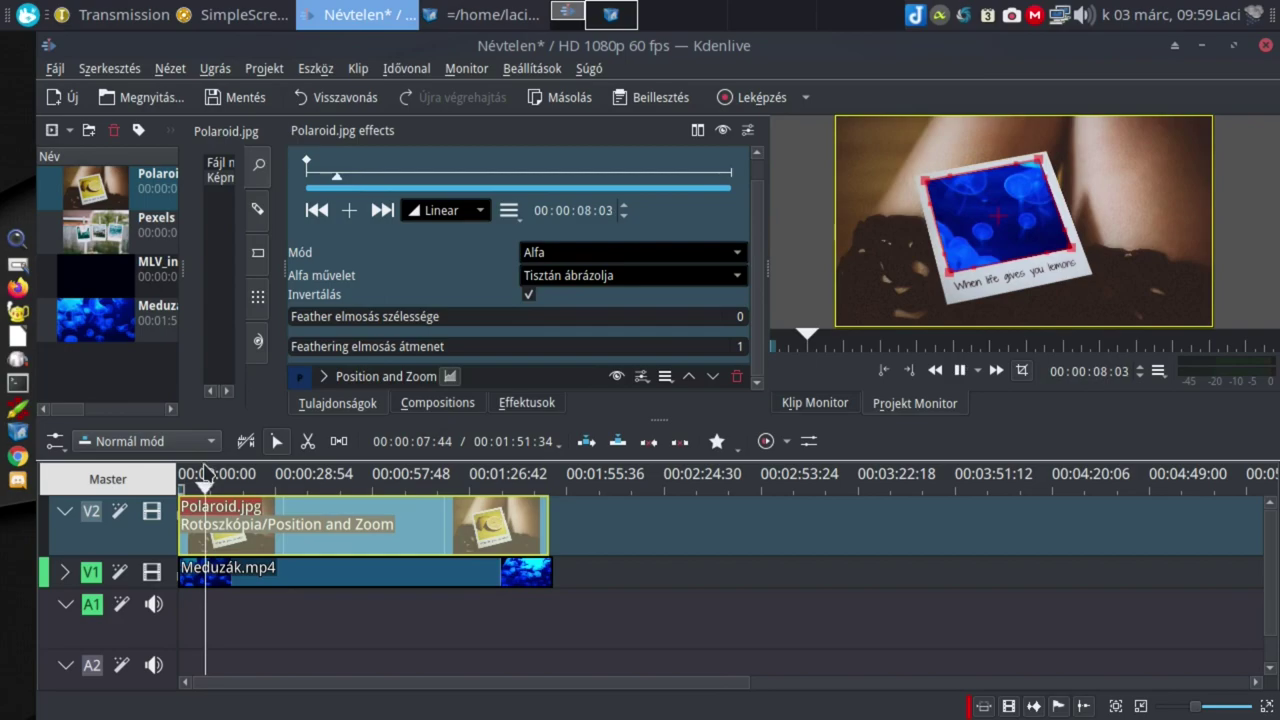
{"action": "left_click", "coordinate": [980, 233]}
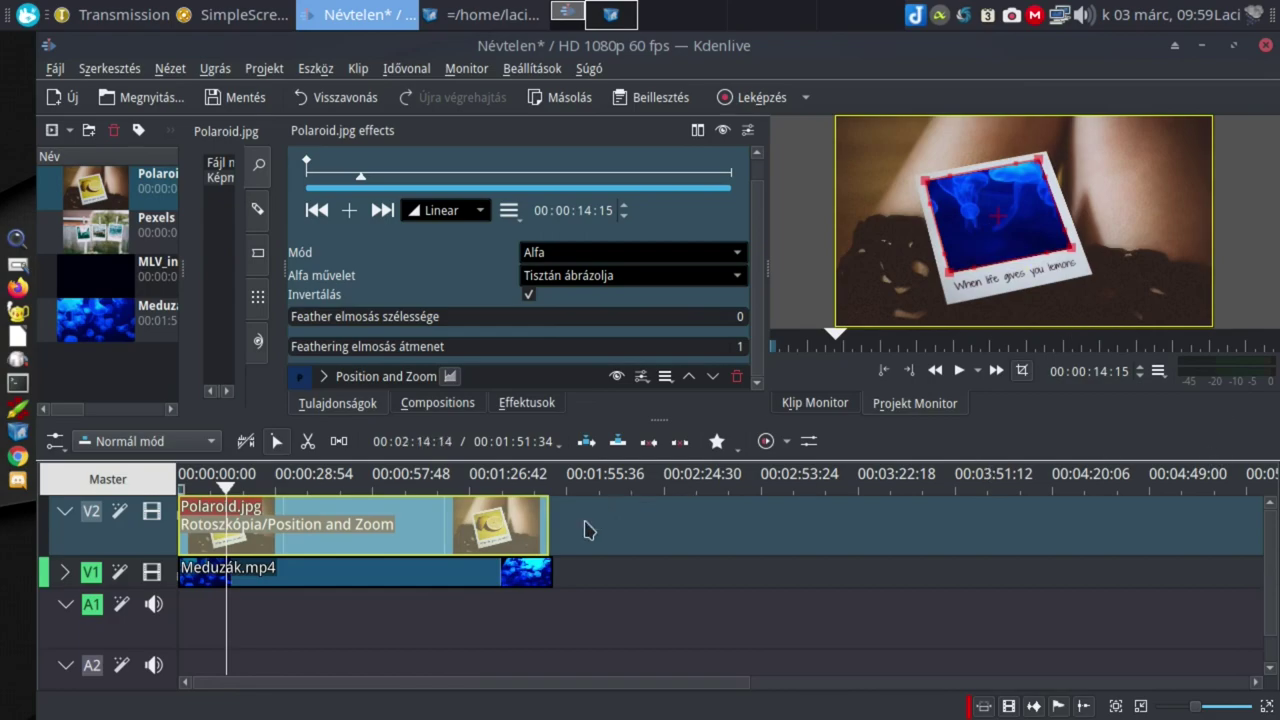
{"action": "left_click", "coordinate": [530, 297]}
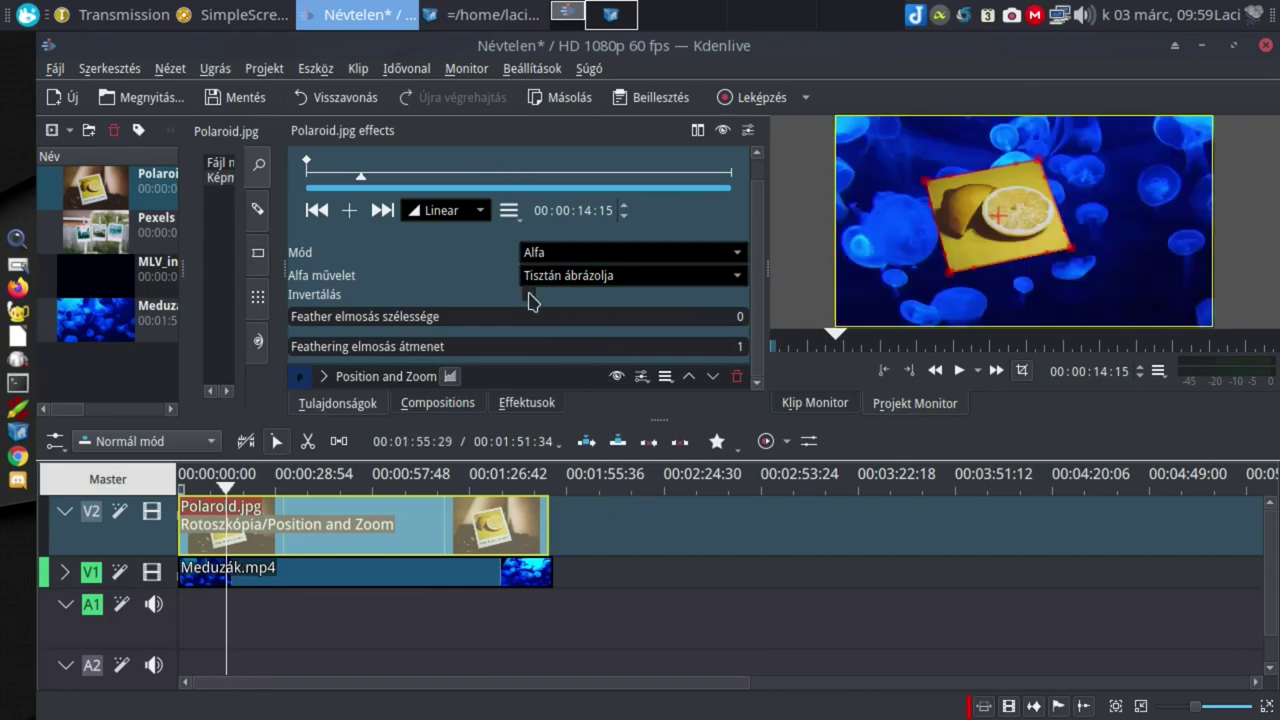
Step: Find the Position and Zoom effect and add it to the Meduzák.mp4 clip on track V1
{"action": "left_click", "coordinate": [370, 584]}
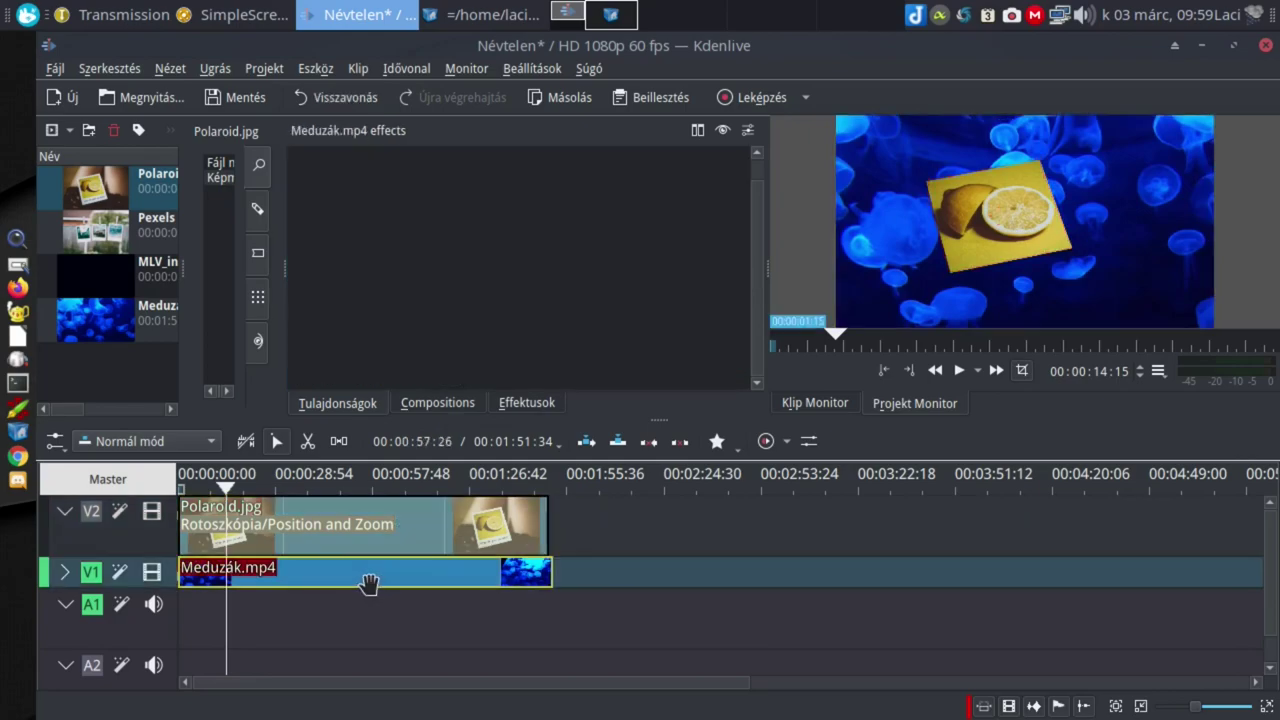
{"action": "left_click", "coordinate": [524, 402]}
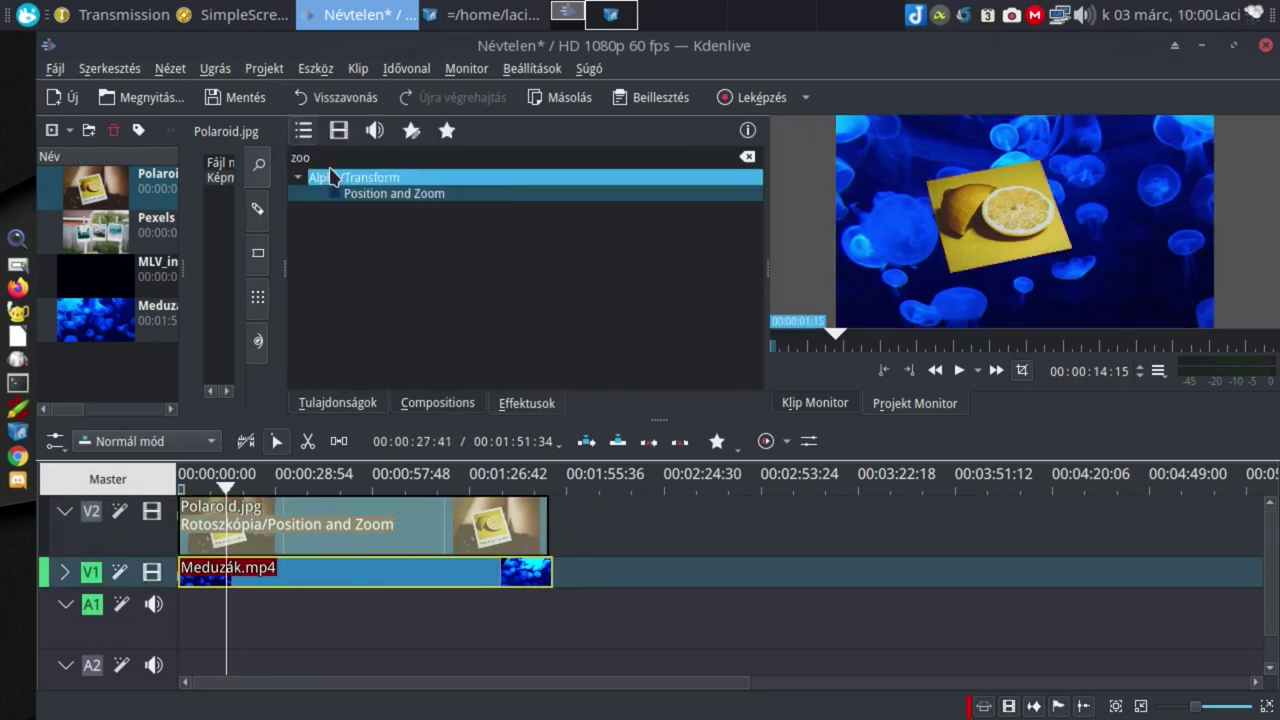
{"action": "key", "text": "BackSpace"}
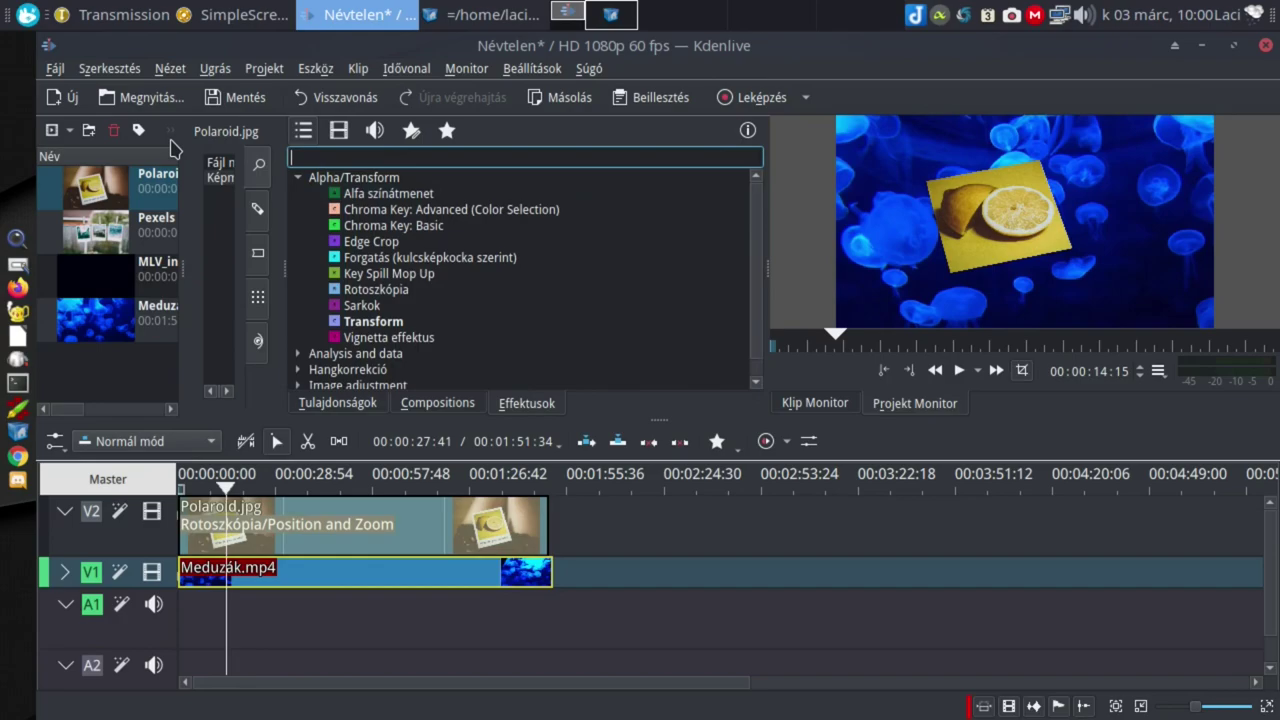
{"action": "type", "text": "zoom"}
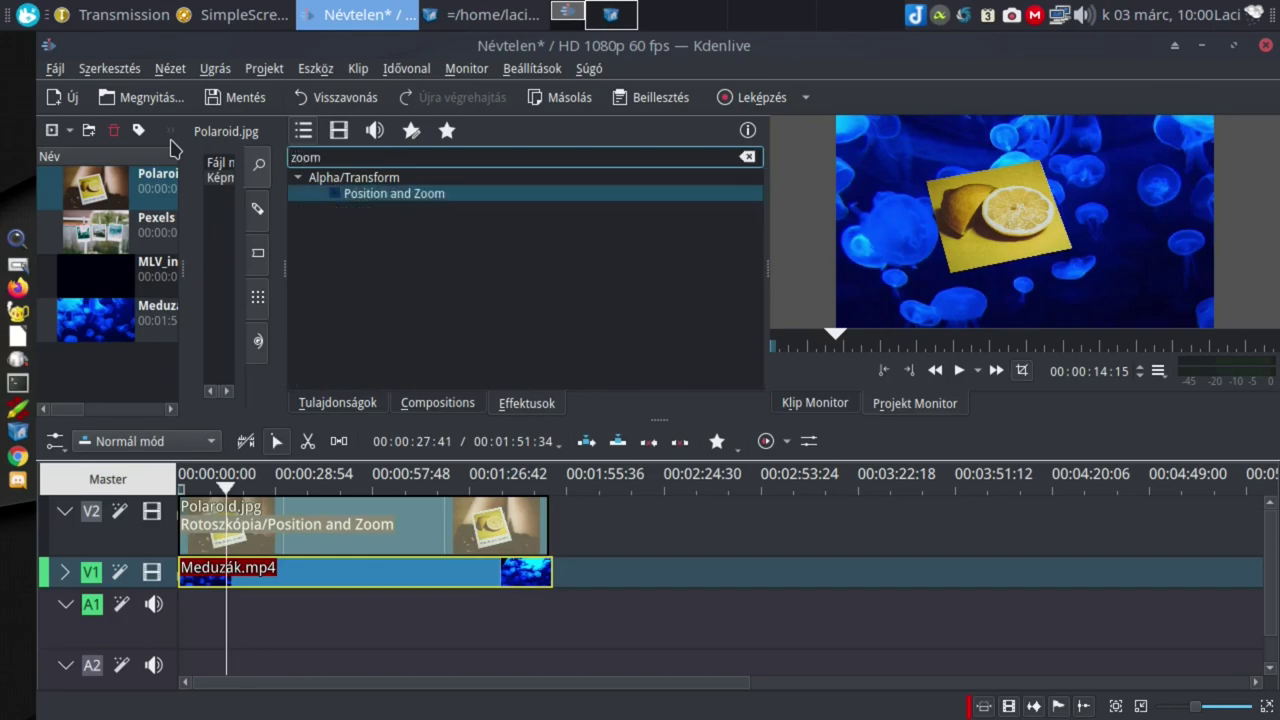
{"action": "left_click_drag", "start_coordinate": [330, 193], "coordinate": [401, 582]}
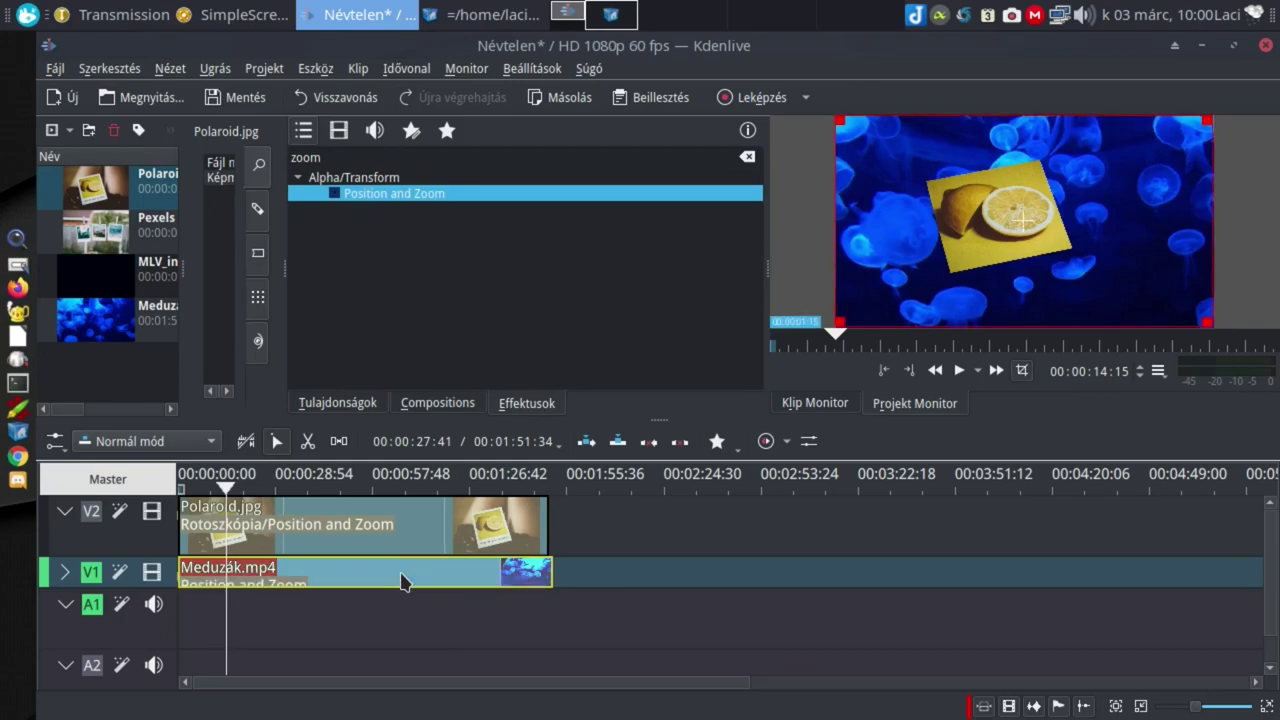
{"action": "left_click", "coordinate": [401, 582]}
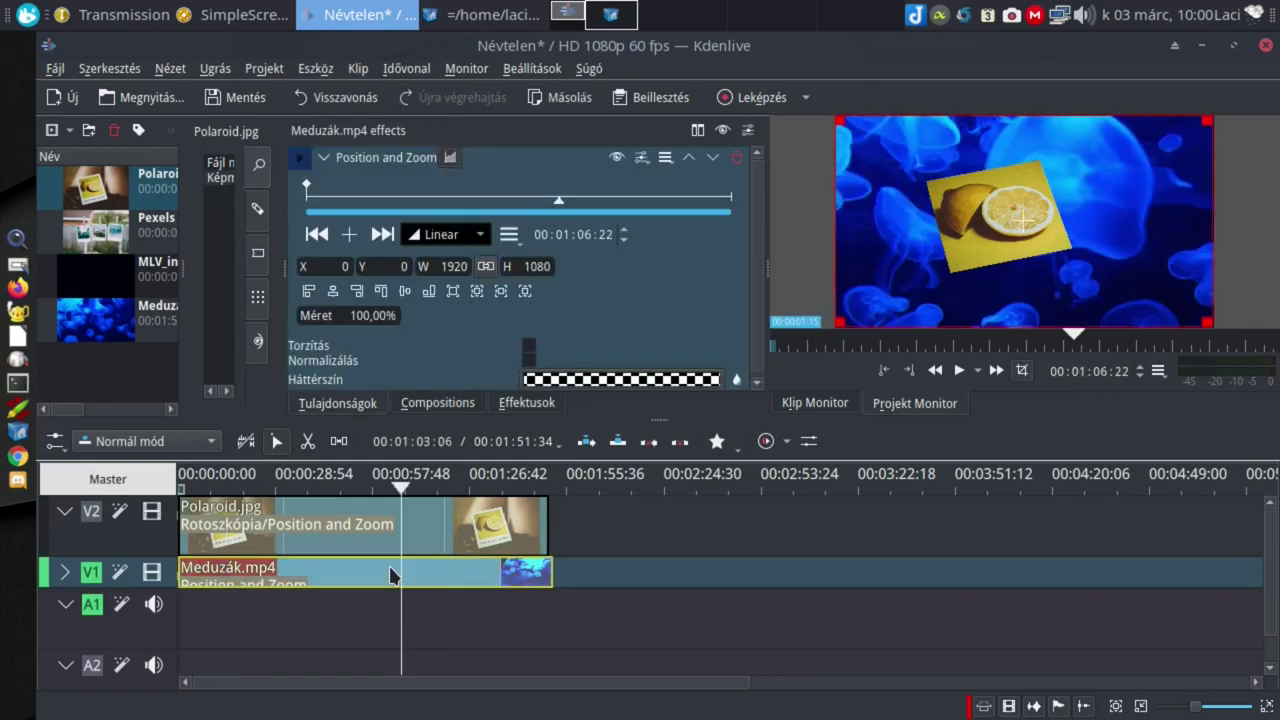
Step: Scale the Meduzák.mp4 clip to 80% and move it to about X 117, Y 58
{"action": "left_click", "coordinate": [362, 315]}
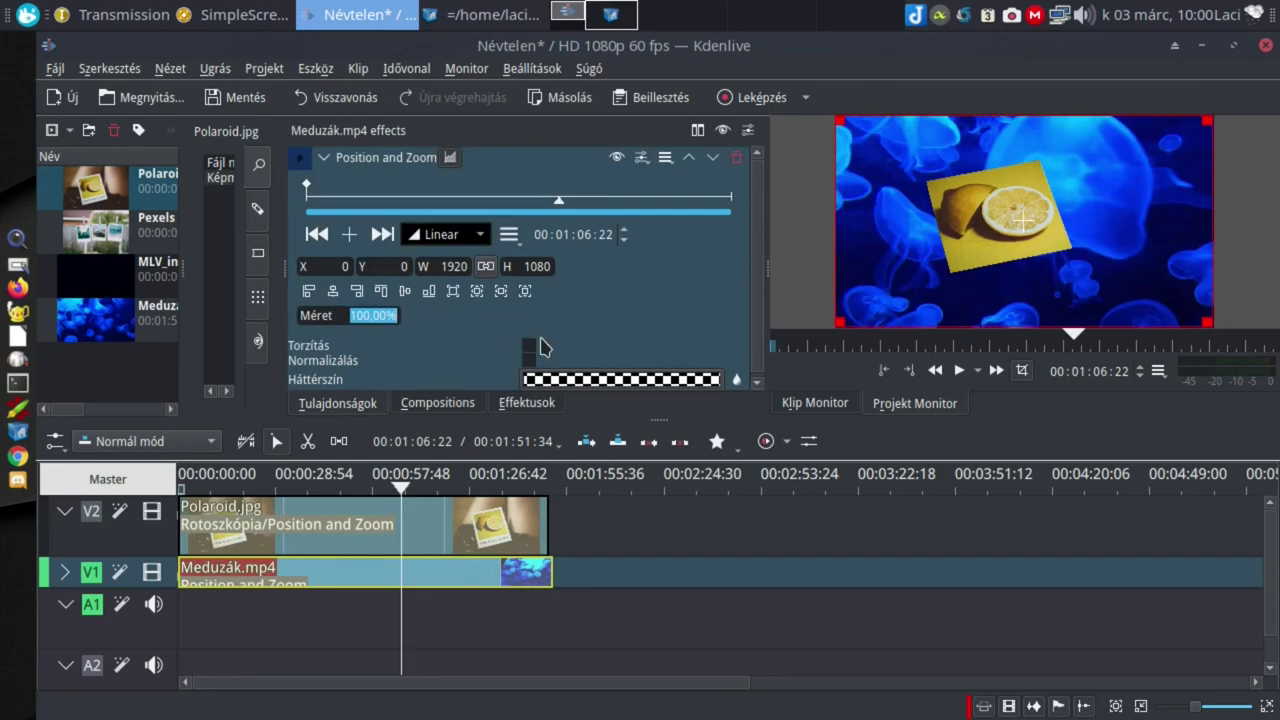
{"action": "type", "text": "80"}
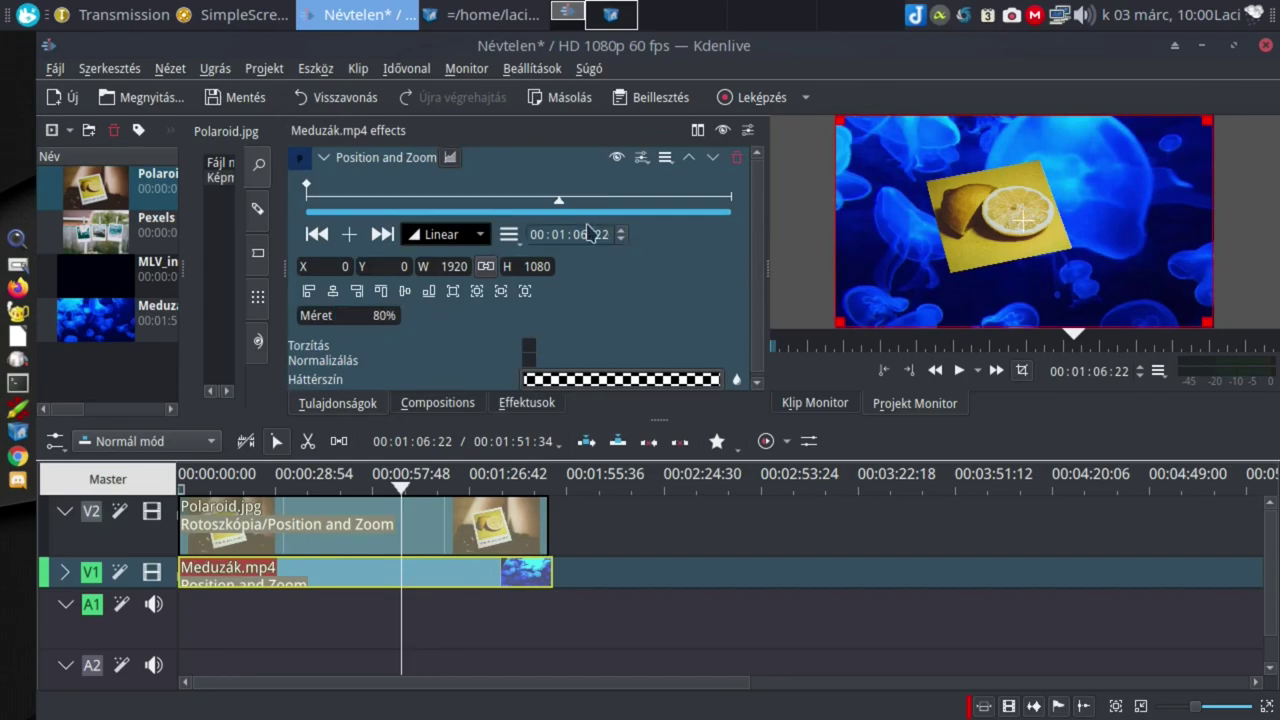
{"action": "key", "text": "Return"}
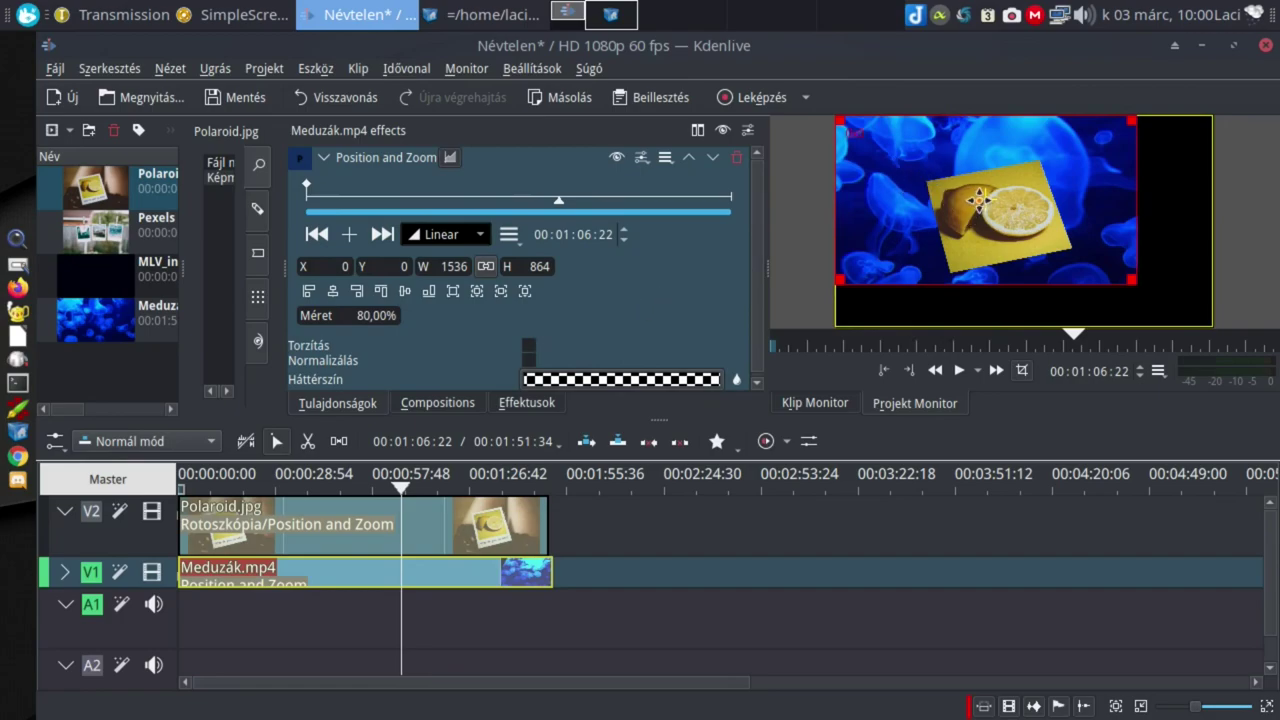
{"action": "left_click_drag", "start_coordinate": [978, 202], "coordinate": [1000, 210]}
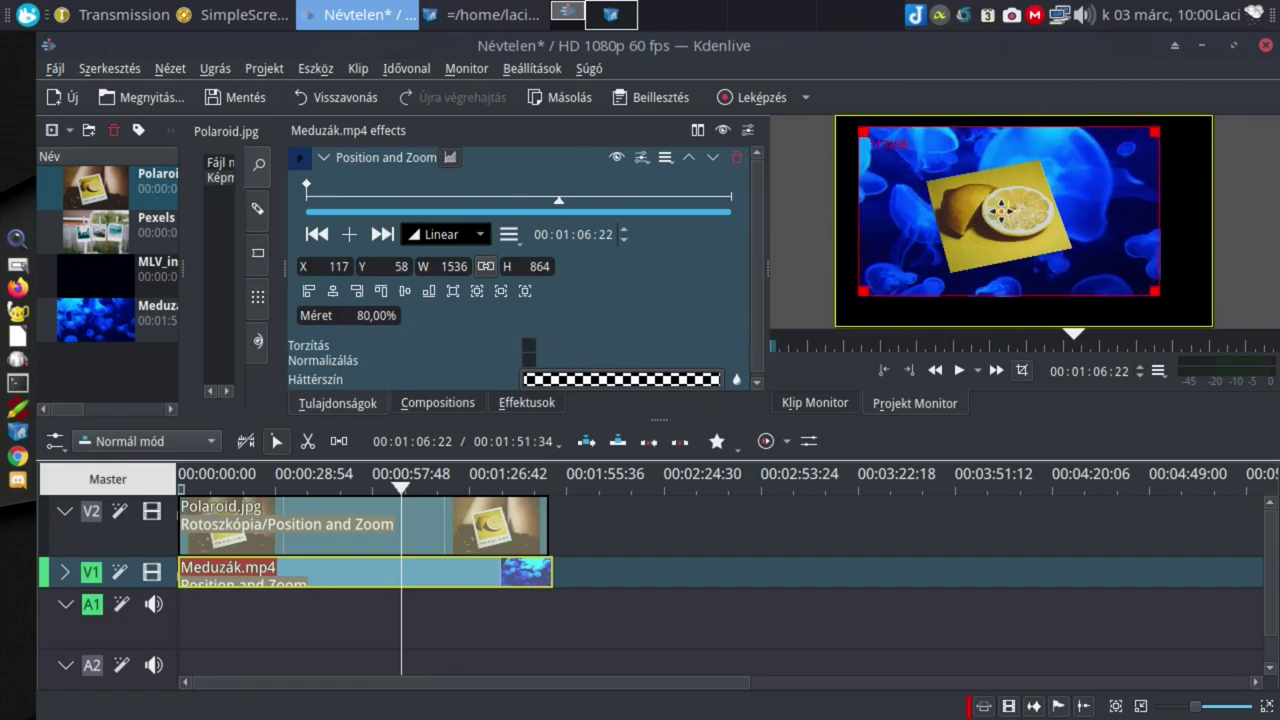
Step: Scale the Meduzák.mp4 clip to 60%, stretch it to about 1176 × 637, and place it behind the lemon photo at about X 305, Y 200
{"action": "left_click_drag", "start_coordinate": [356, 316], "coordinate": [410, 316]}
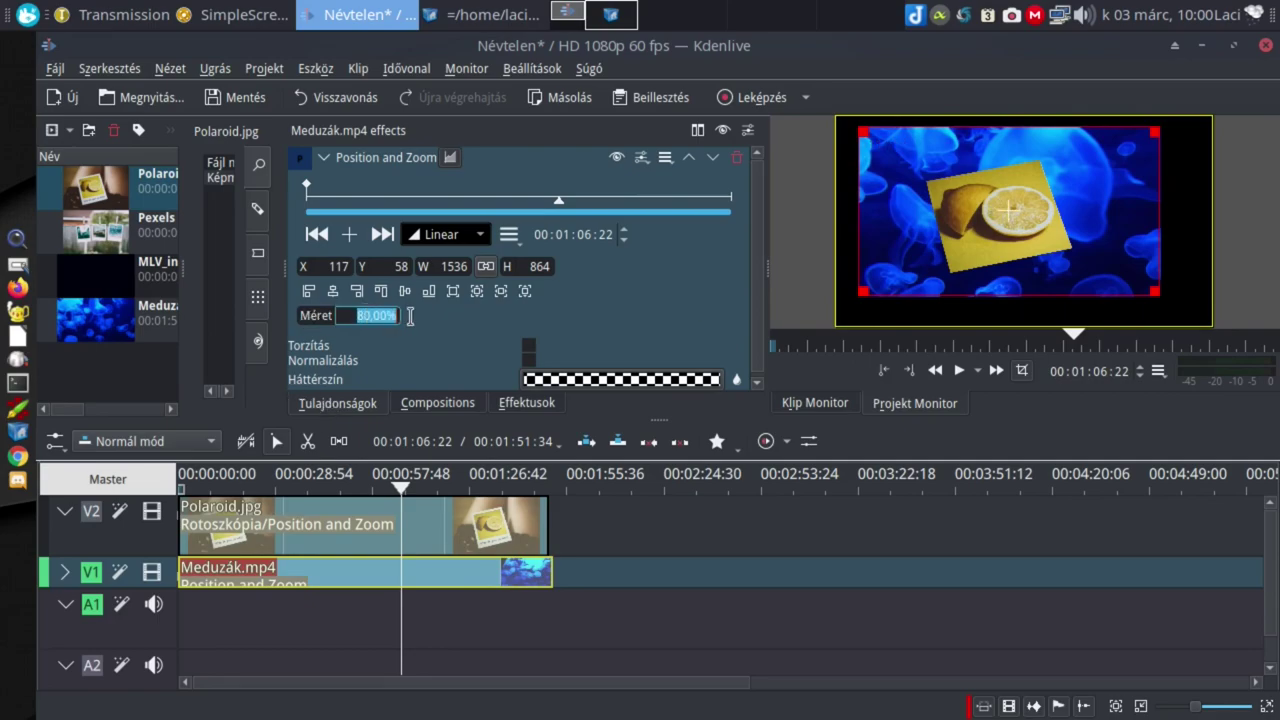
{"action": "type", "text": "60"}
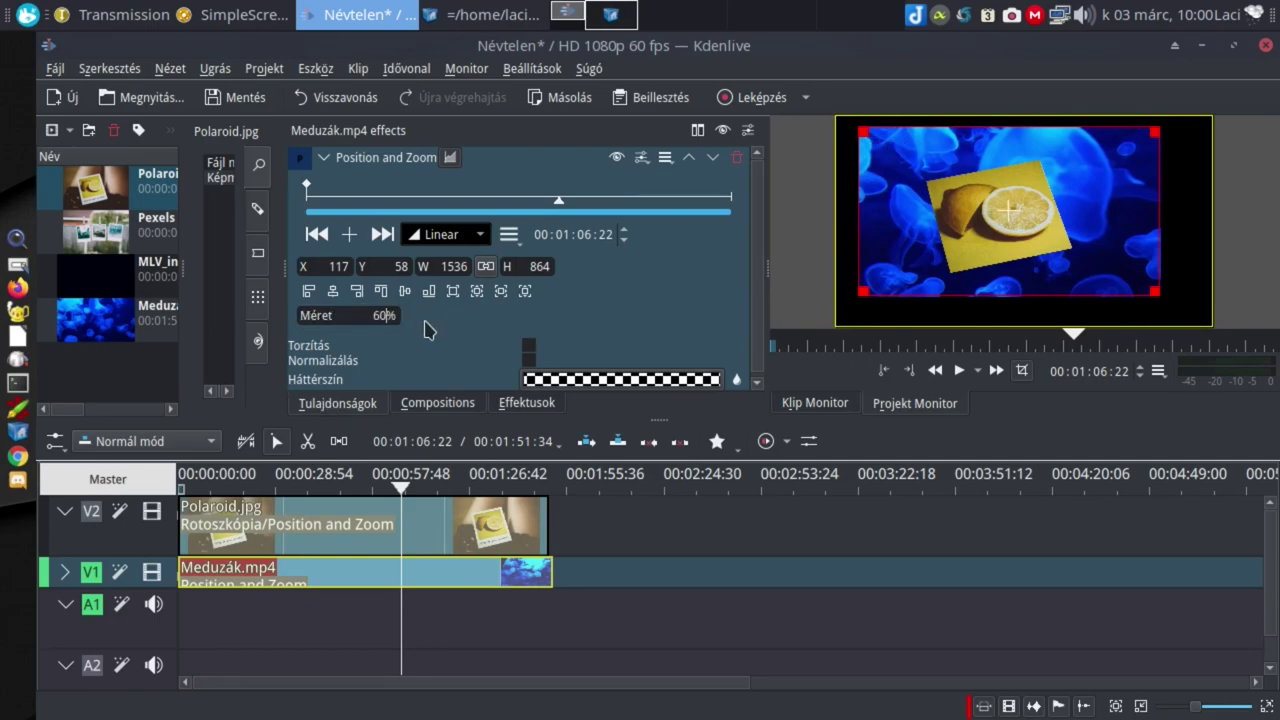
{"action": "key", "text": "Return"}
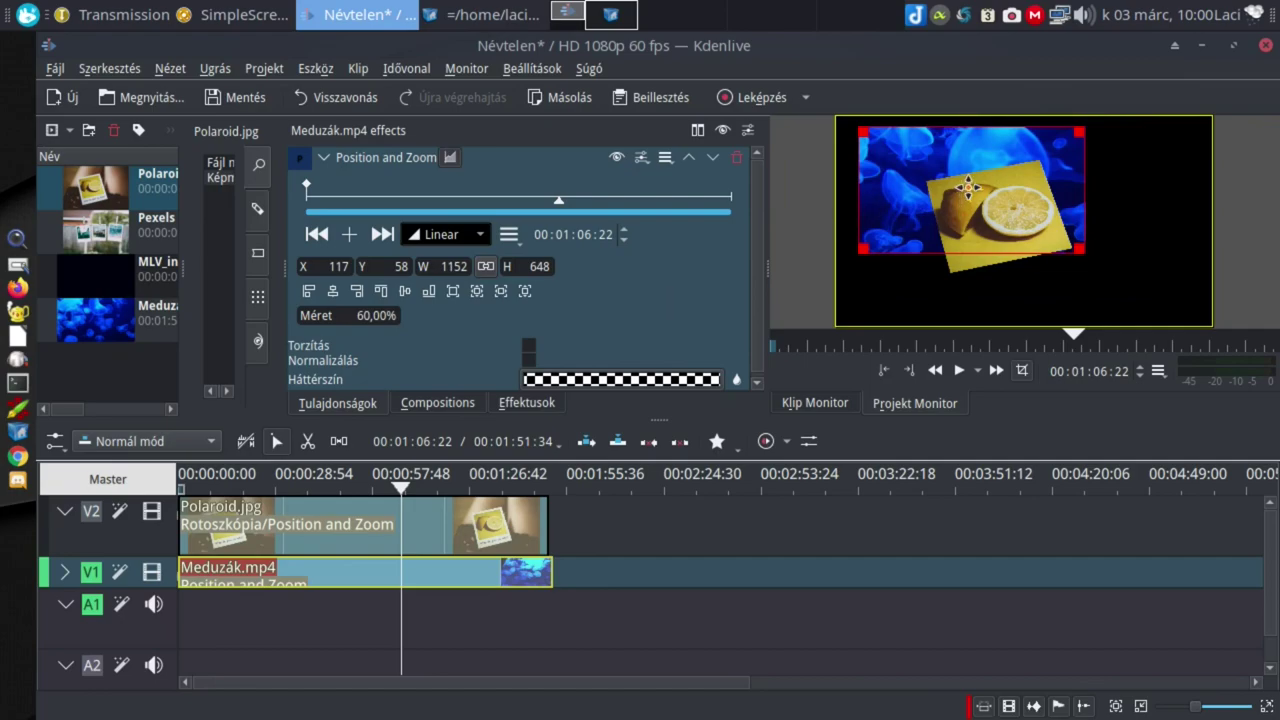
{"action": "left_click_drag", "start_coordinate": [978, 190], "coordinate": [1005, 210]}
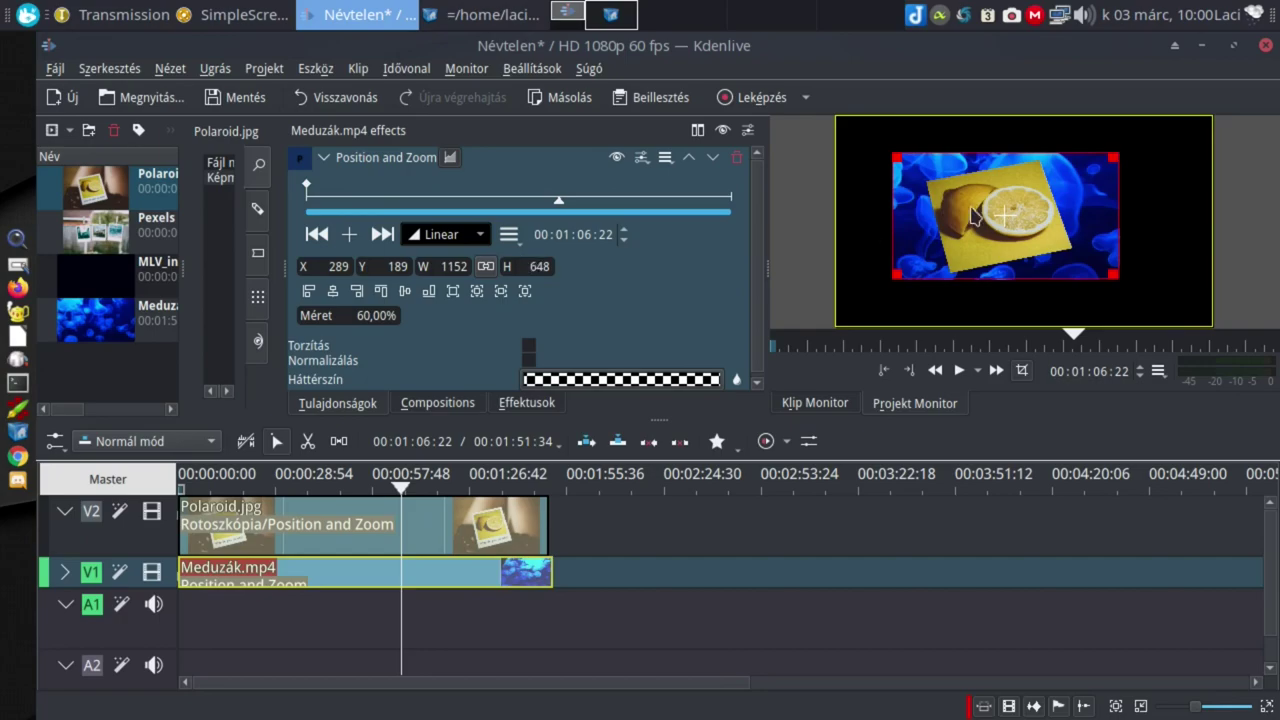
{"action": "mouse_move", "coordinate": [1114, 158]}
{"action": "left_mouse_down"}
{"action": "mouse_move", "coordinate": [1069, 183]}
{"action": "mouse_move", "coordinate": [1120, 160]}
{"action": "left_mouse_up"}
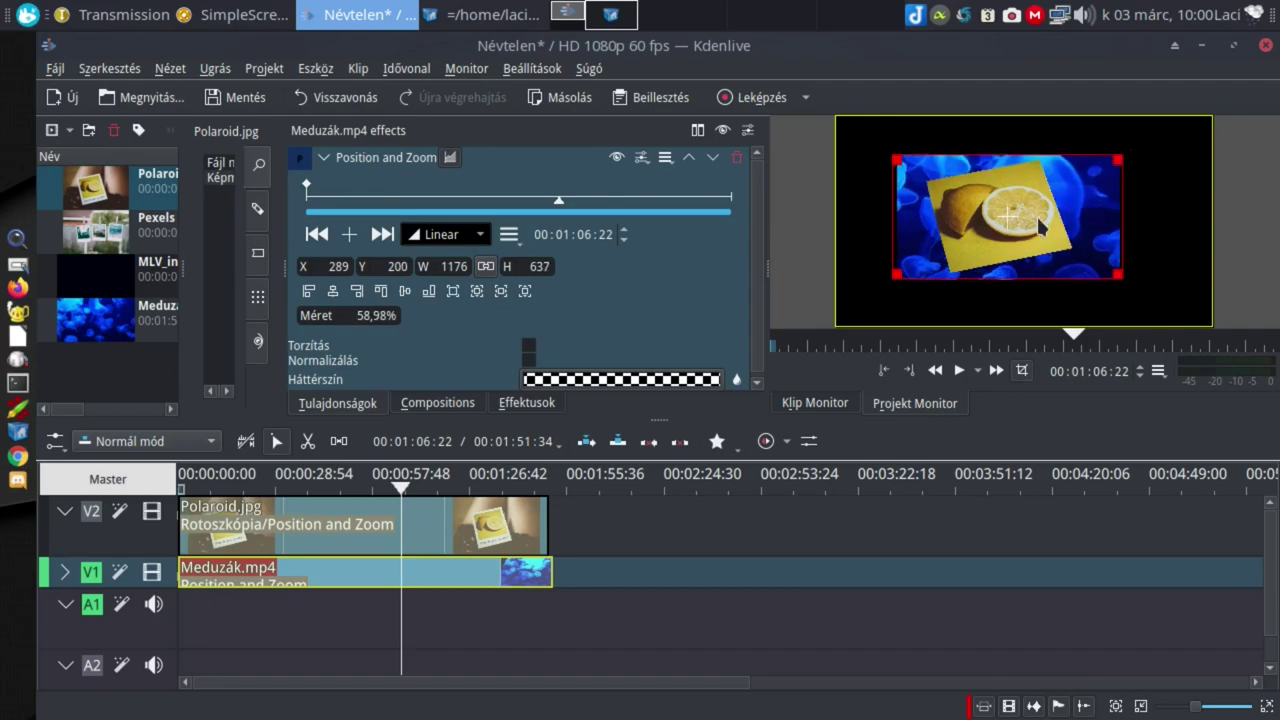
{"action": "mouse_move", "coordinate": [1008, 216]}
{"action": "left_mouse_down"}
{"action": "mouse_move", "coordinate": [1065, 184]}
{"action": "mouse_move", "coordinate": [990, 220]}
{"action": "mouse_move", "coordinate": [965, 212]}
{"action": "mouse_move", "coordinate": [1008, 217]}
{"action": "left_mouse_up"}
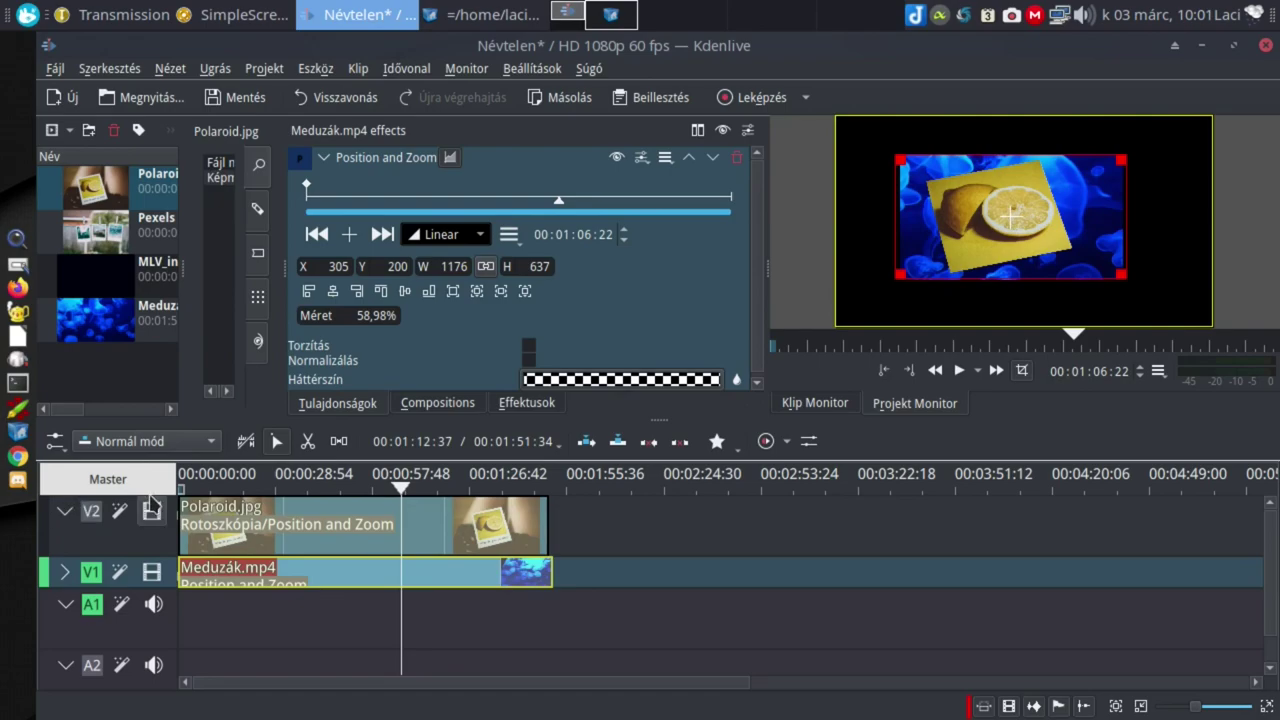
Step: Invert the rotoscoping mask on the Polaroid.jpg clip so the jellyfish video fills the photo area
{"action": "left_click", "coordinate": [193, 481]}
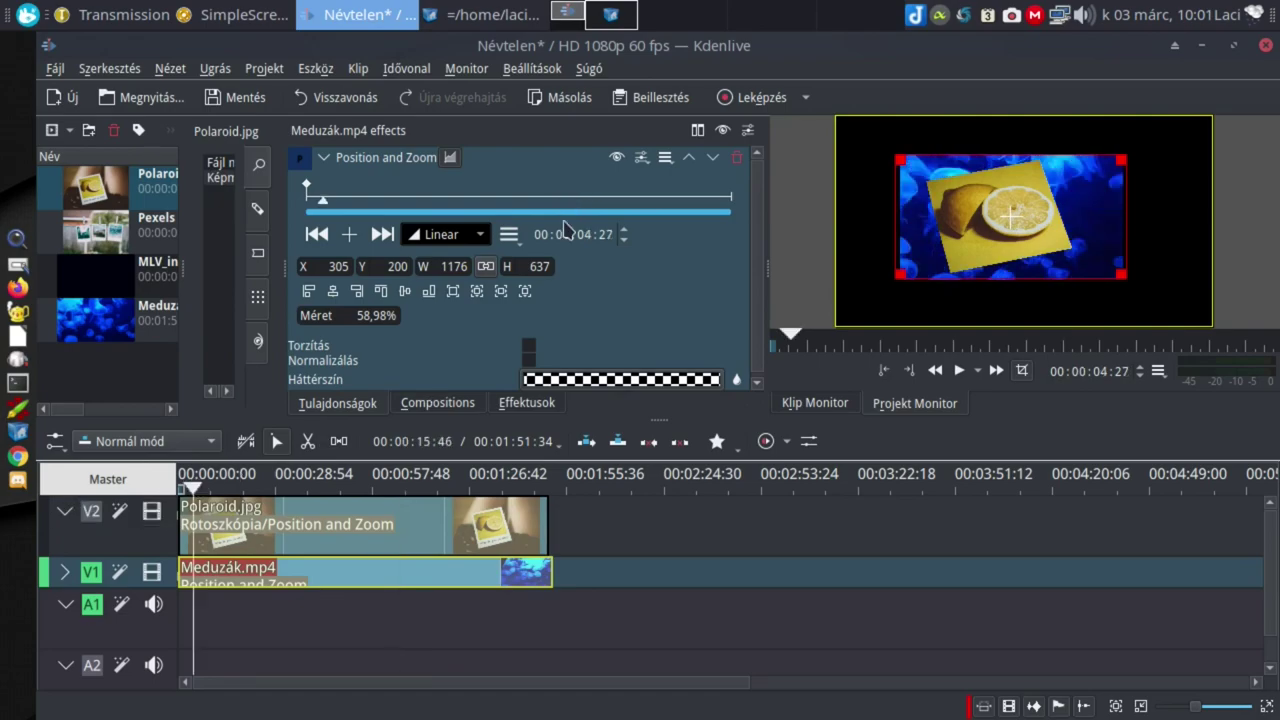
{"action": "left_click", "coordinate": [378, 518]}
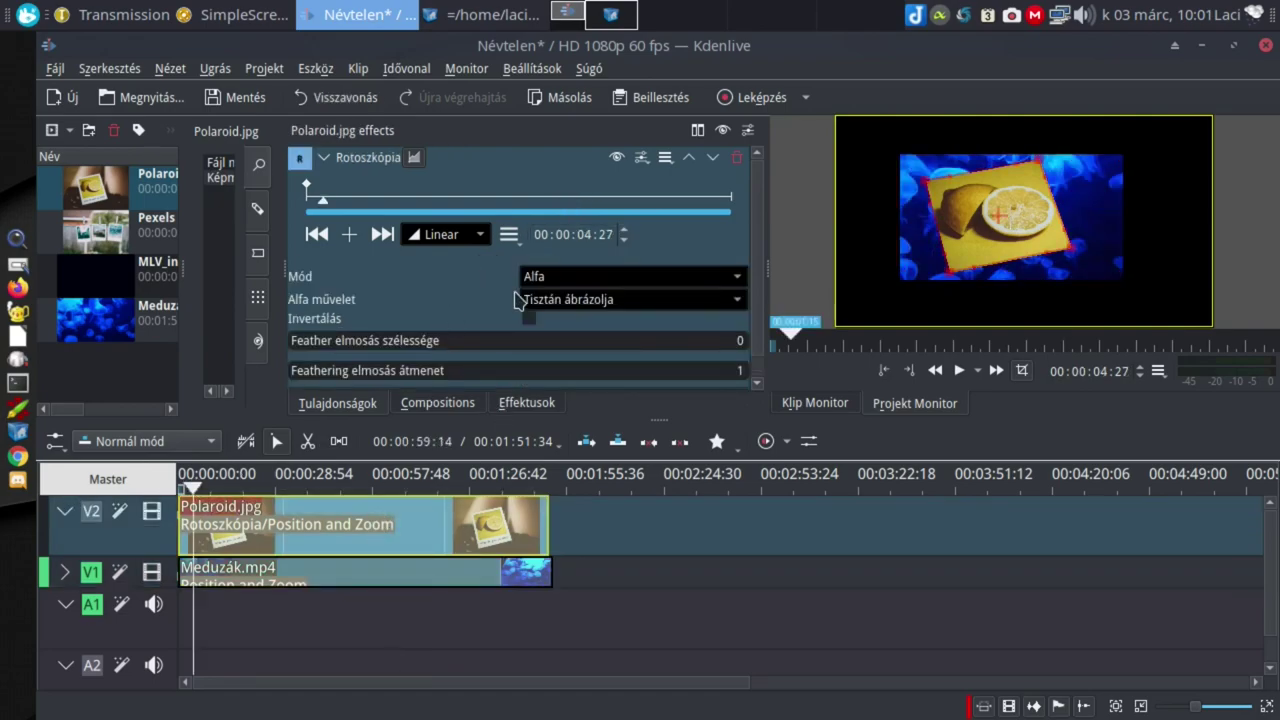
{"action": "left_click", "coordinate": [528, 320]}
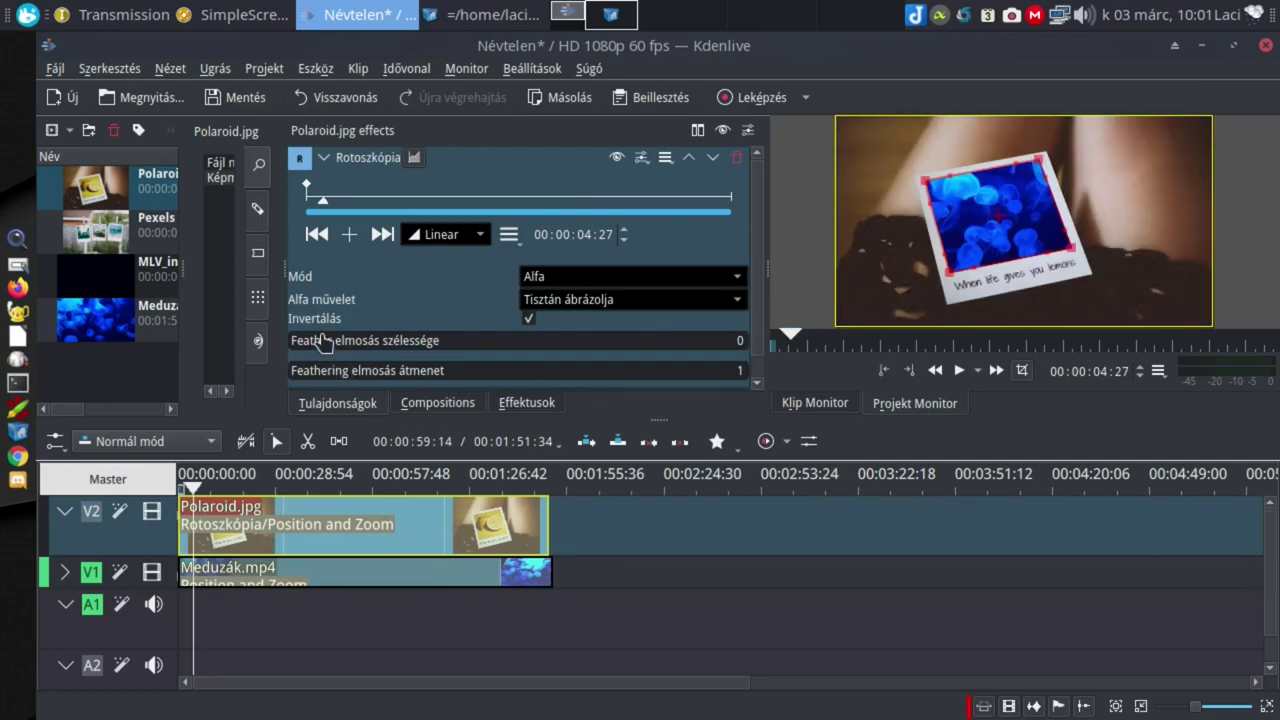
Step: Preview the Polaroid composition for a few seconds from about 15 seconds into the timeline
{"action": "left_click", "coordinate": [230, 488]}
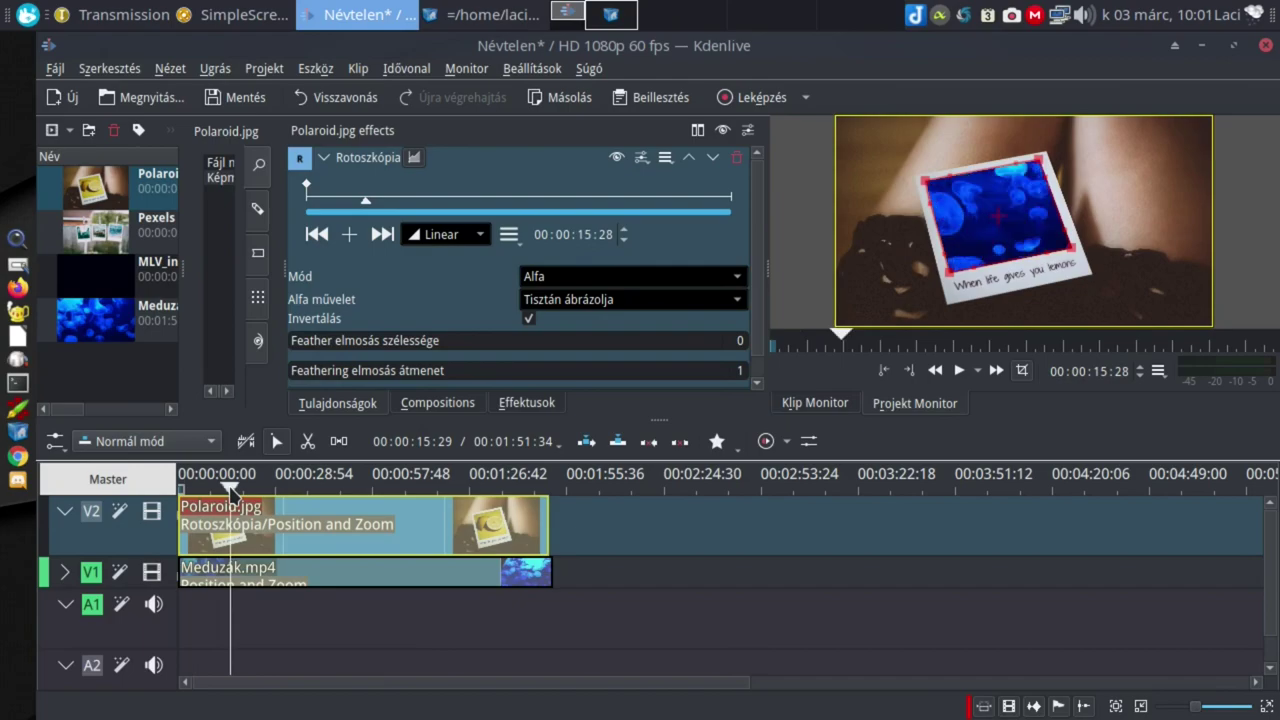
{"action": "left_click_drag", "start_coordinate": [230, 488], "coordinate": [233, 490]}
{"action": "left_click", "coordinate": [959, 370]}
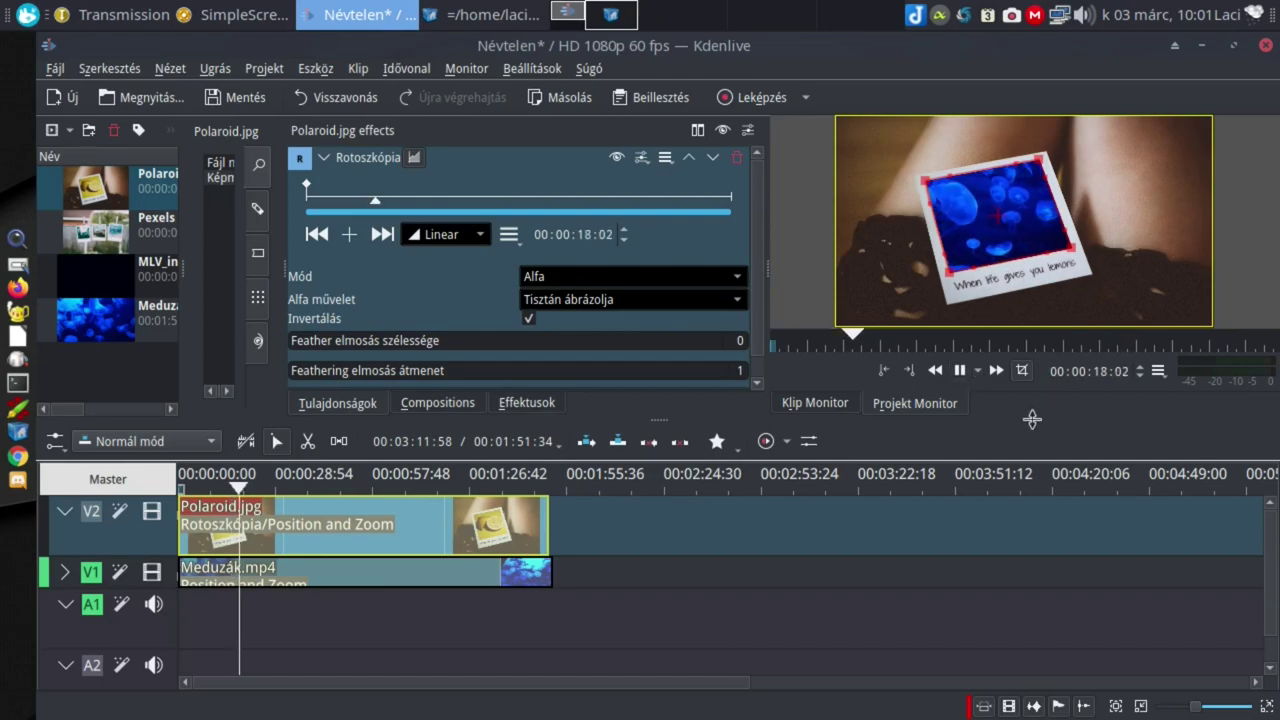
{"action": "key", "text": "space"}
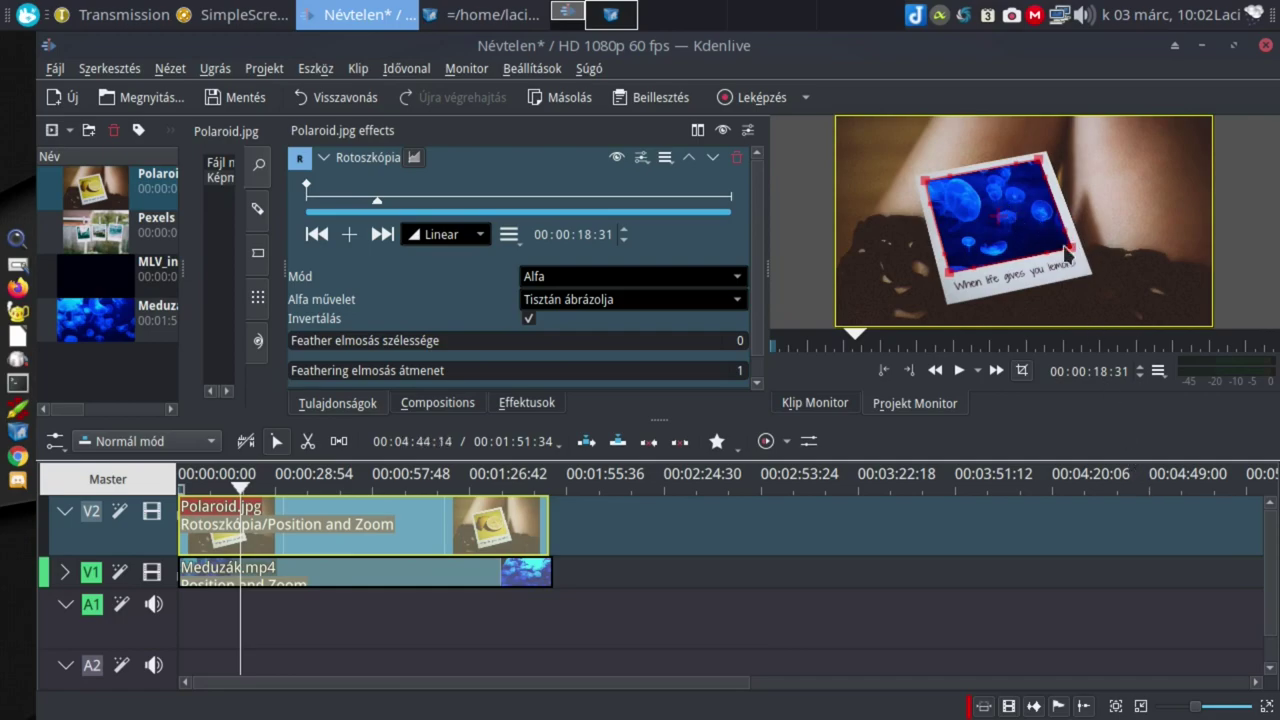
Step: Try pulling the rotoscoping mask's two right-hand corner points outward, and undo the last point move
{"action": "mouse_move", "coordinate": [1071, 255]}
{"action": "left_mouse_down"}
{"action": "mouse_move", "coordinate": [1077, 284]}
{"action": "mouse_move", "coordinate": [1086, 268]}
{"action": "left_mouse_up"}
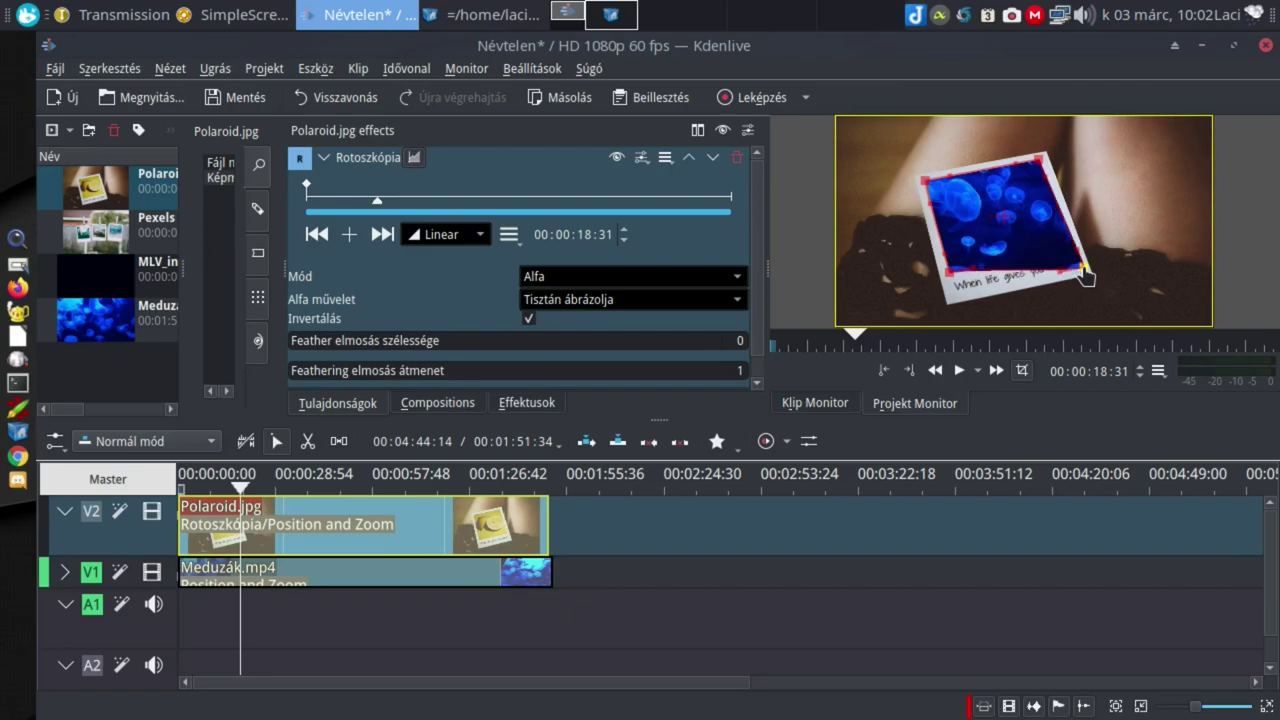
{"action": "left_click_drag", "start_coordinate": [1038, 166], "coordinate": [1103, 188]}
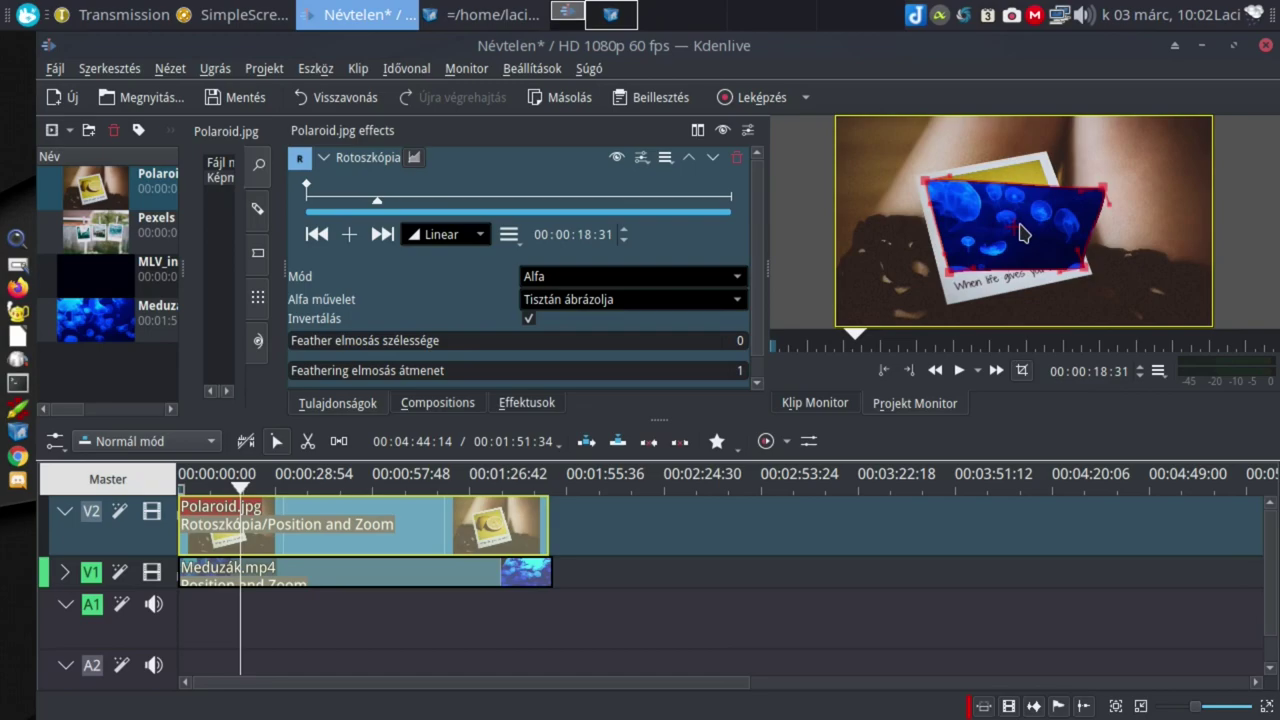
{"action": "key", "text": "ctrl+z"}
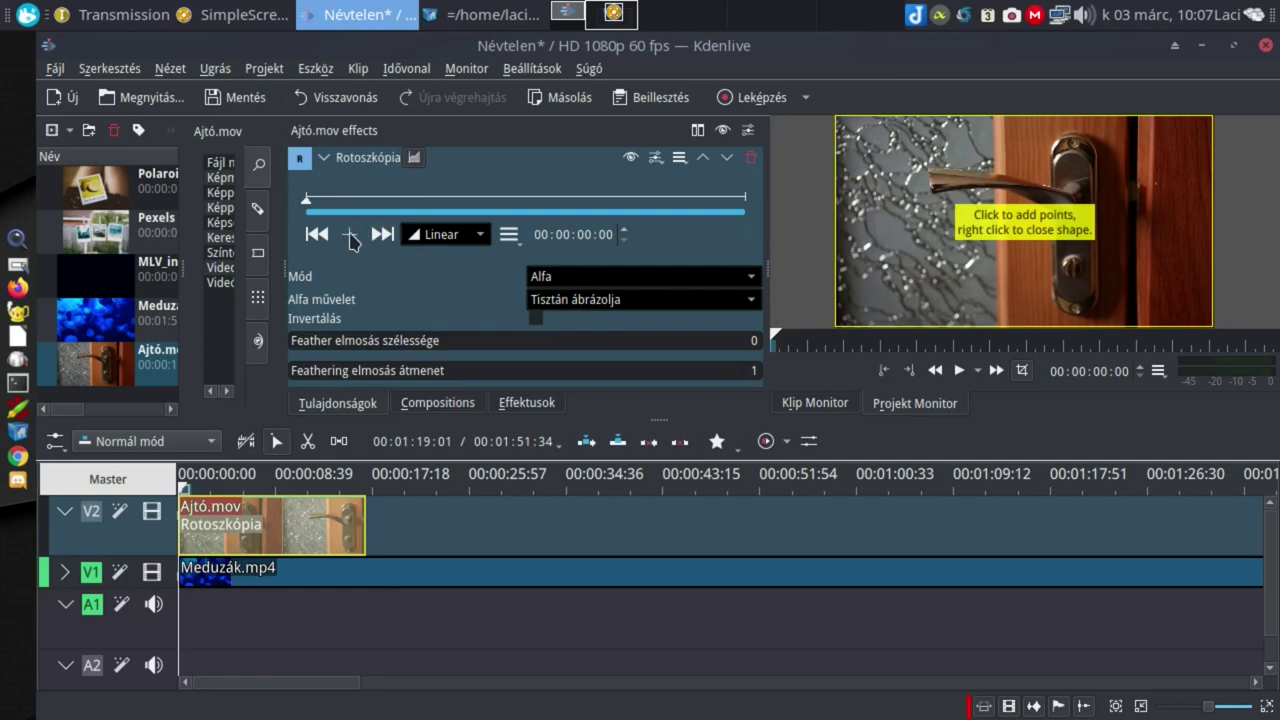
Step: Draw a closed four-point rotoscoping mask below the door handle's tip on the Ajtó.mov clip at its first frame
{"action": "left_click", "coordinate": [928, 245]}
{"action": "left_click", "coordinate": [928, 188]}
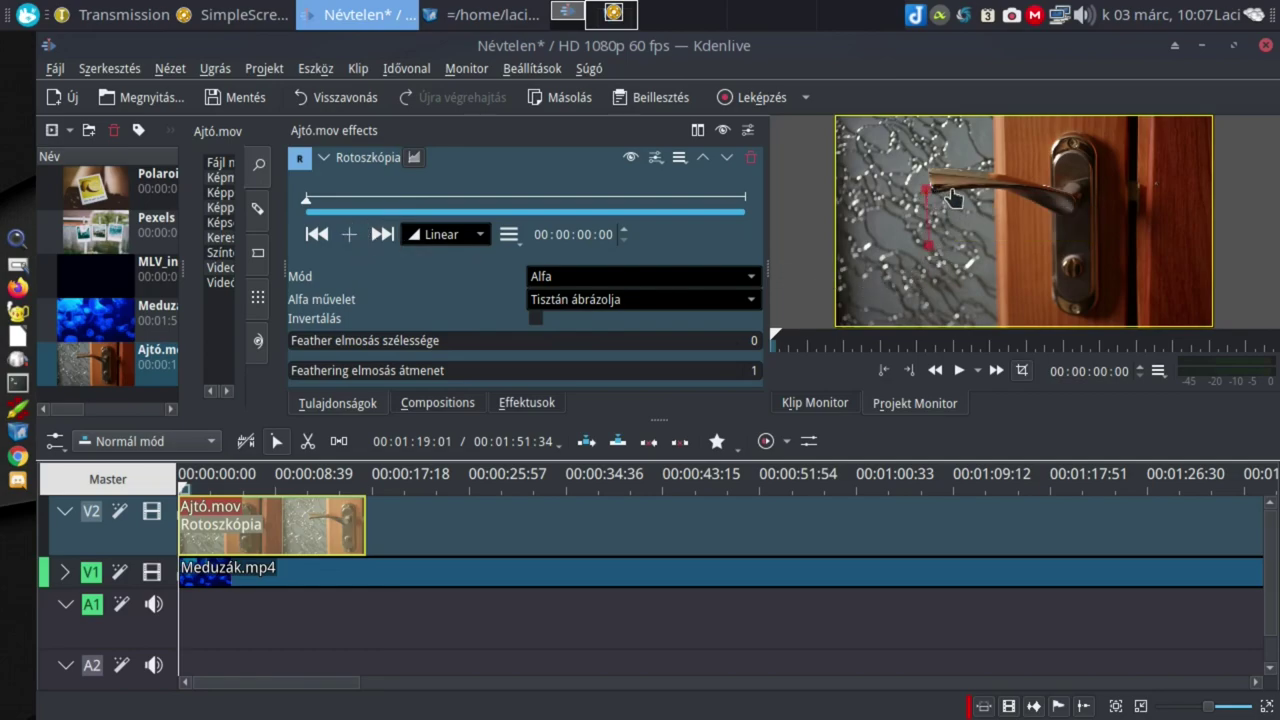
{"action": "left_click", "coordinate": [1006, 187]}
{"action": "left_click", "coordinate": [1006, 242]}
{"action": "left_click", "coordinate": [929, 246]}
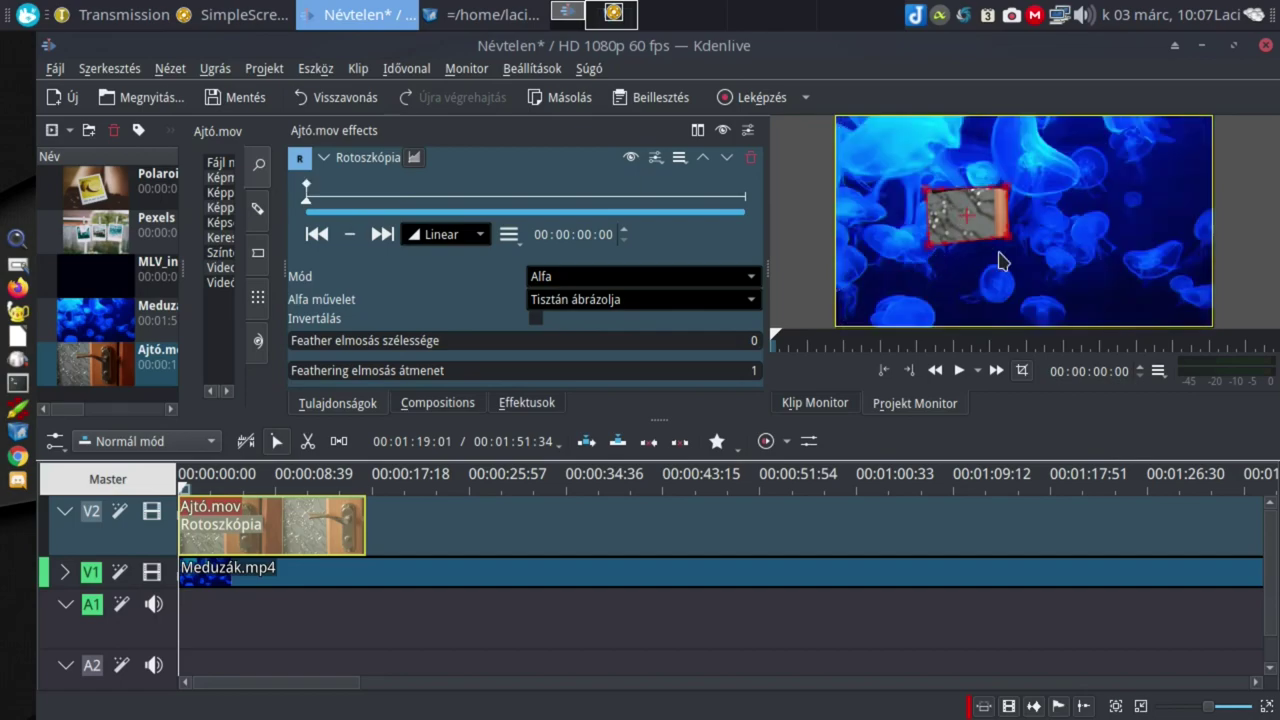
Step: Add a mask keyframe at 00:00:05:59 and move the mask to the upper right of the frame
{"action": "left_click", "coordinate": [462, 200]}
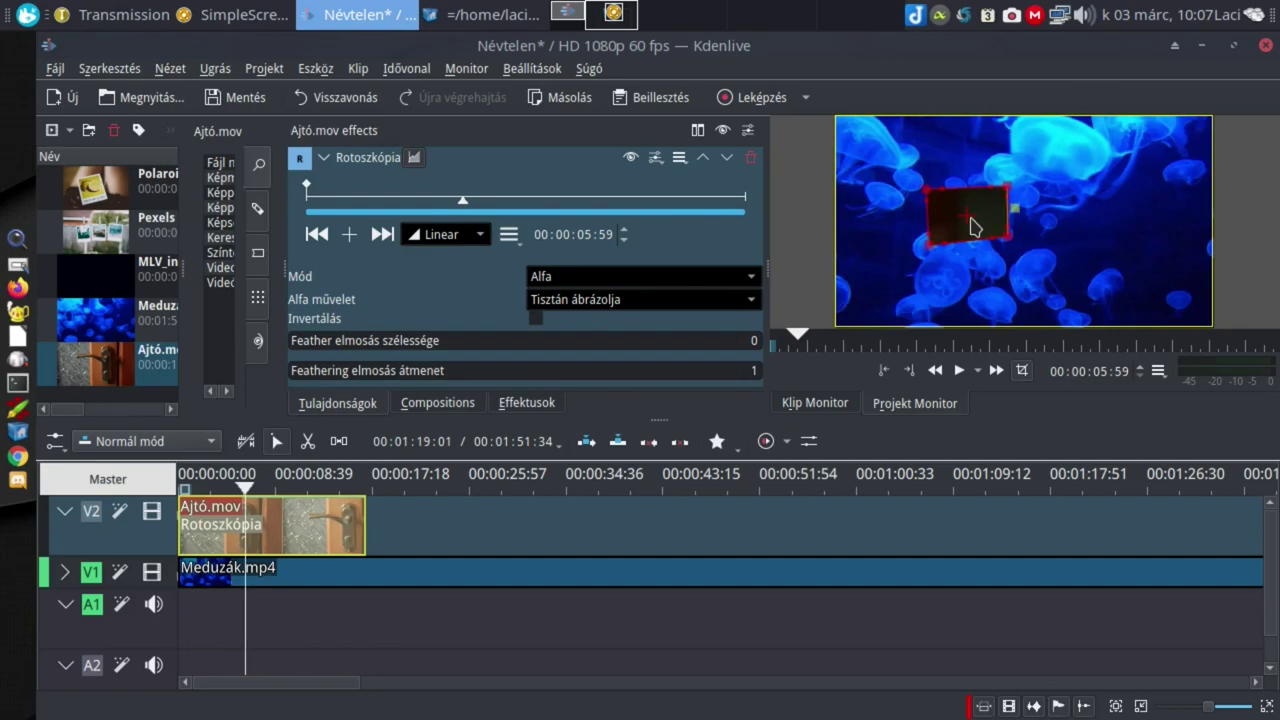
{"action": "left_click", "coordinate": [349, 234]}
{"action": "left_click_drag", "start_coordinate": [971, 223], "coordinate": [1134, 206]}
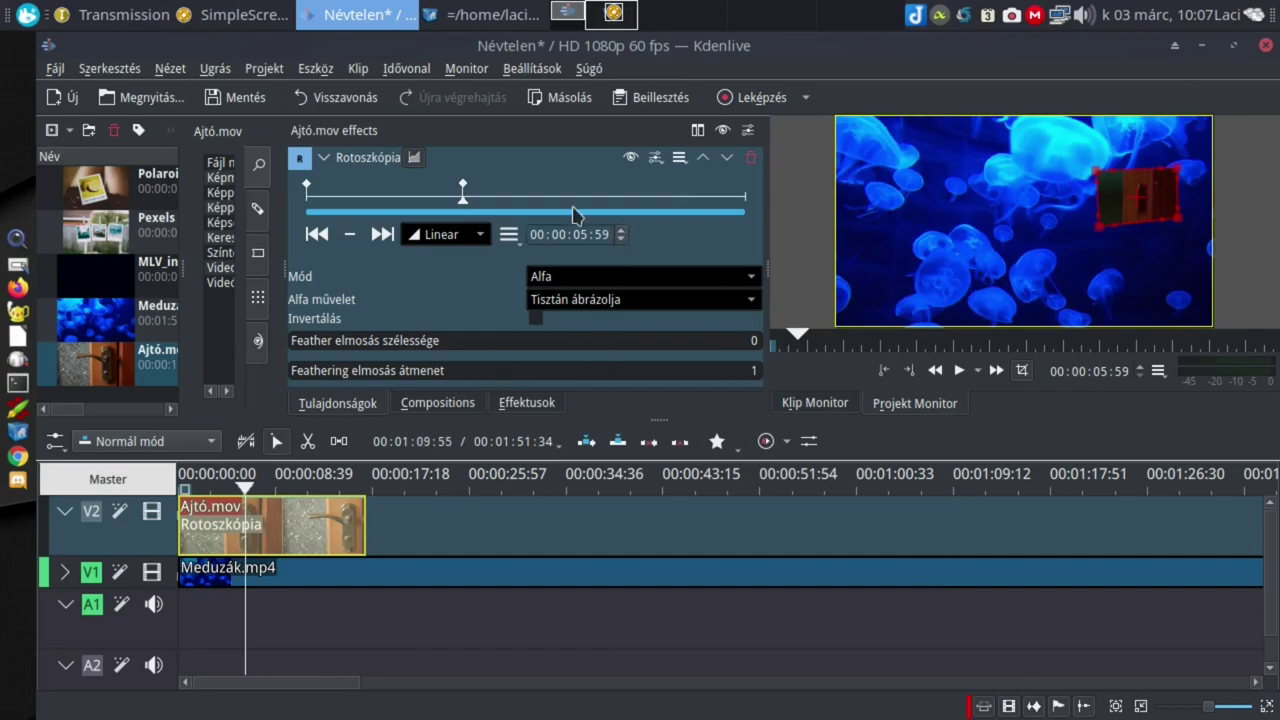
Step: Add a mask keyframe at 00:00:12:58 and move the mask to the lower left of the frame
{"action": "left_click", "coordinate": [646, 200]}
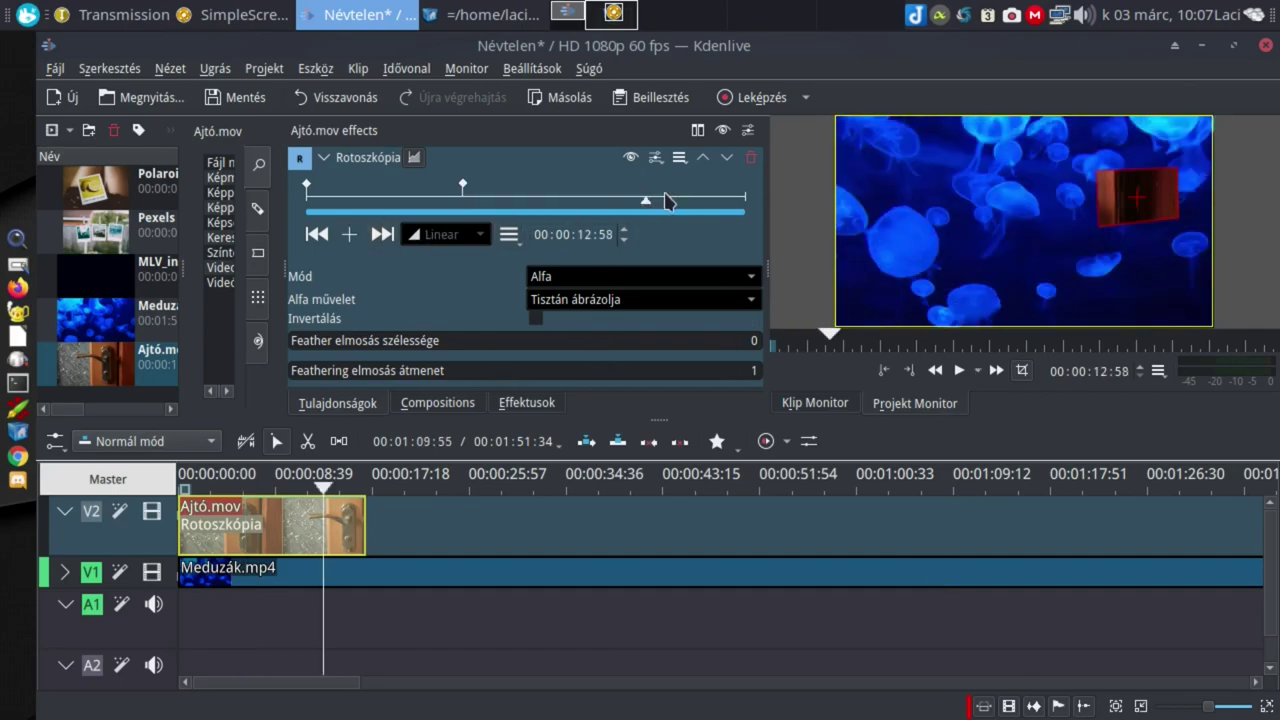
{"action": "left_click", "coordinate": [347, 236]}
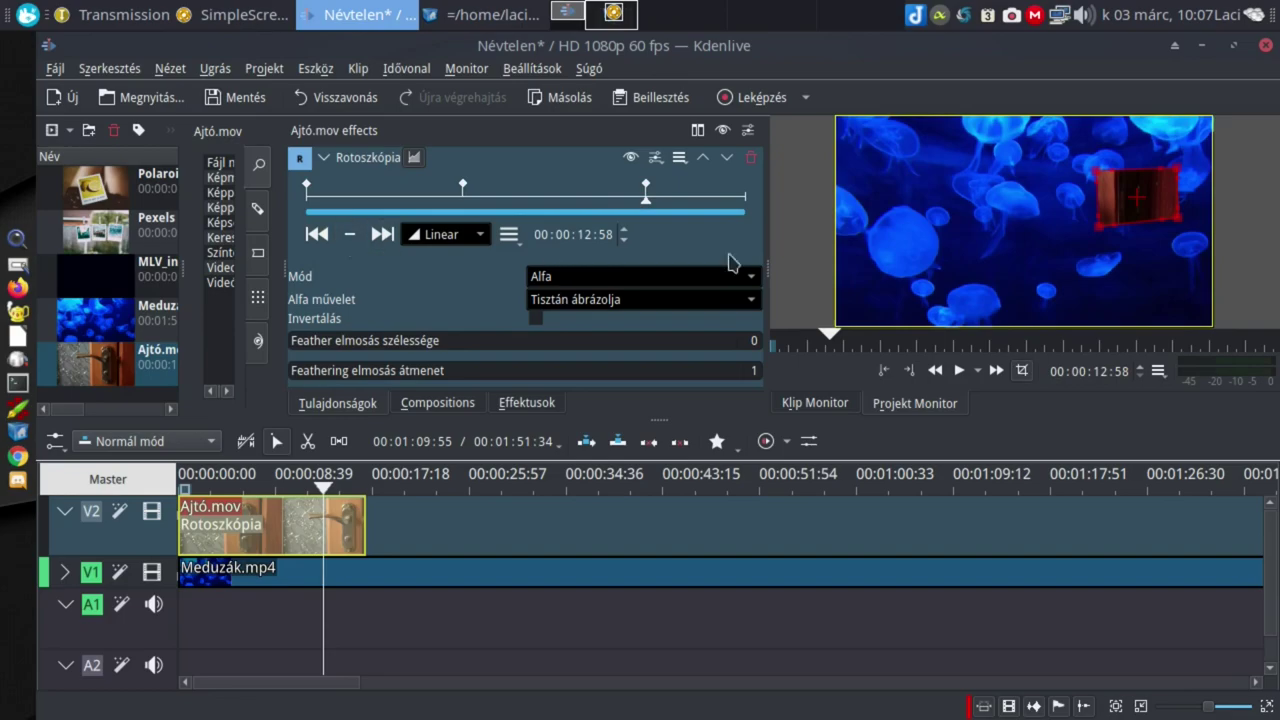
{"action": "left_click_drag", "start_coordinate": [1145, 208], "coordinate": [931, 287]}
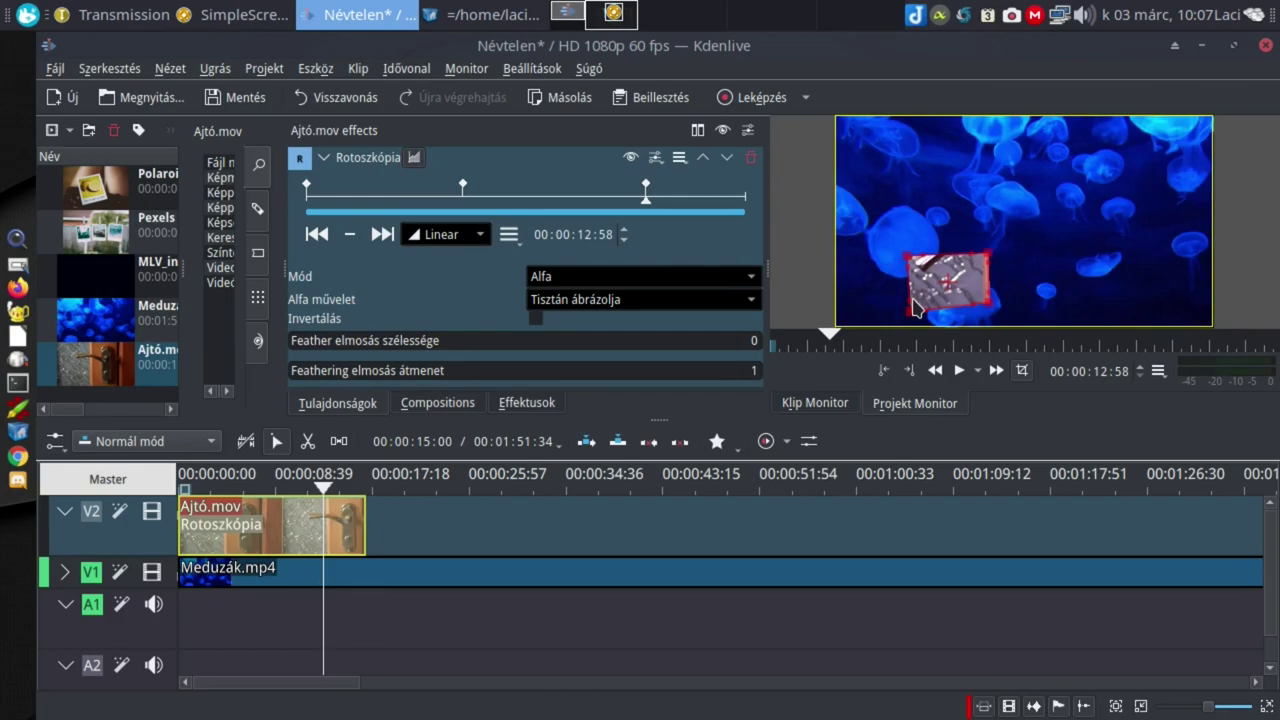
Step: Invert the Ajtó.mov rotoscoping mask and play the animated composition from the beginning
{"action": "left_click", "coordinate": [535, 319]}
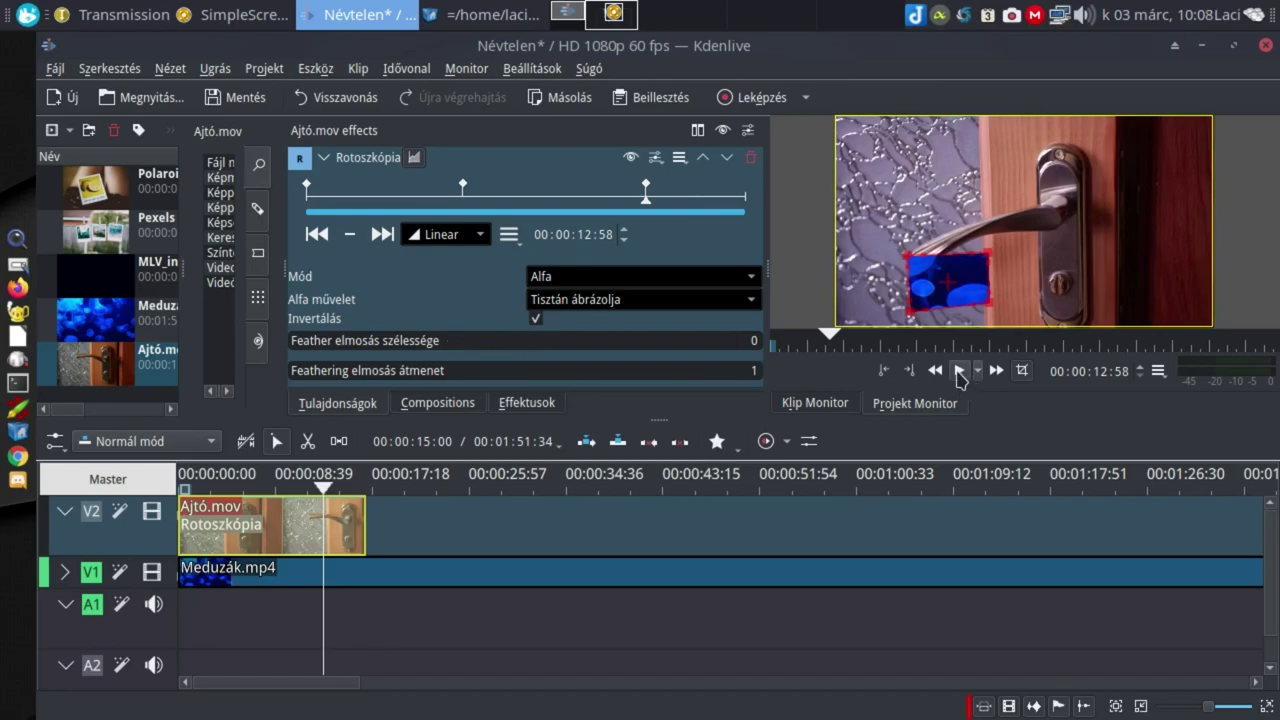
{"action": "key", "text": "Home"}
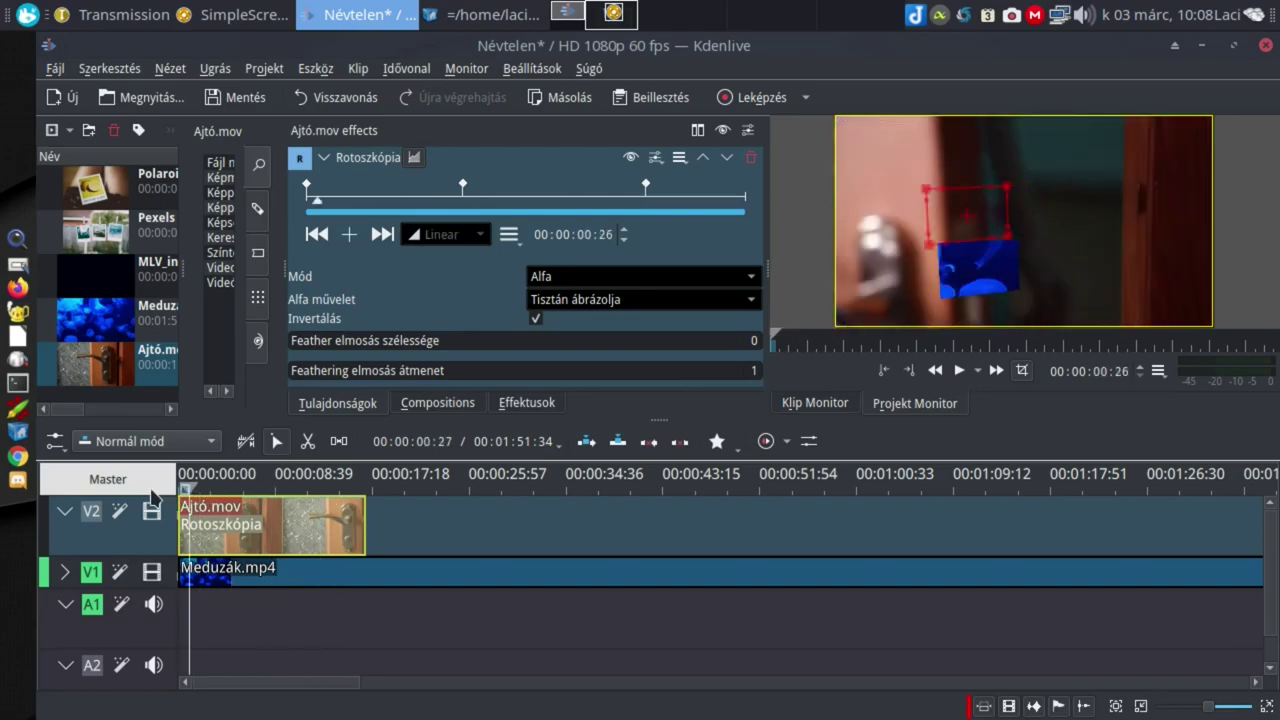
{"action": "left_click", "coordinate": [962, 372]}
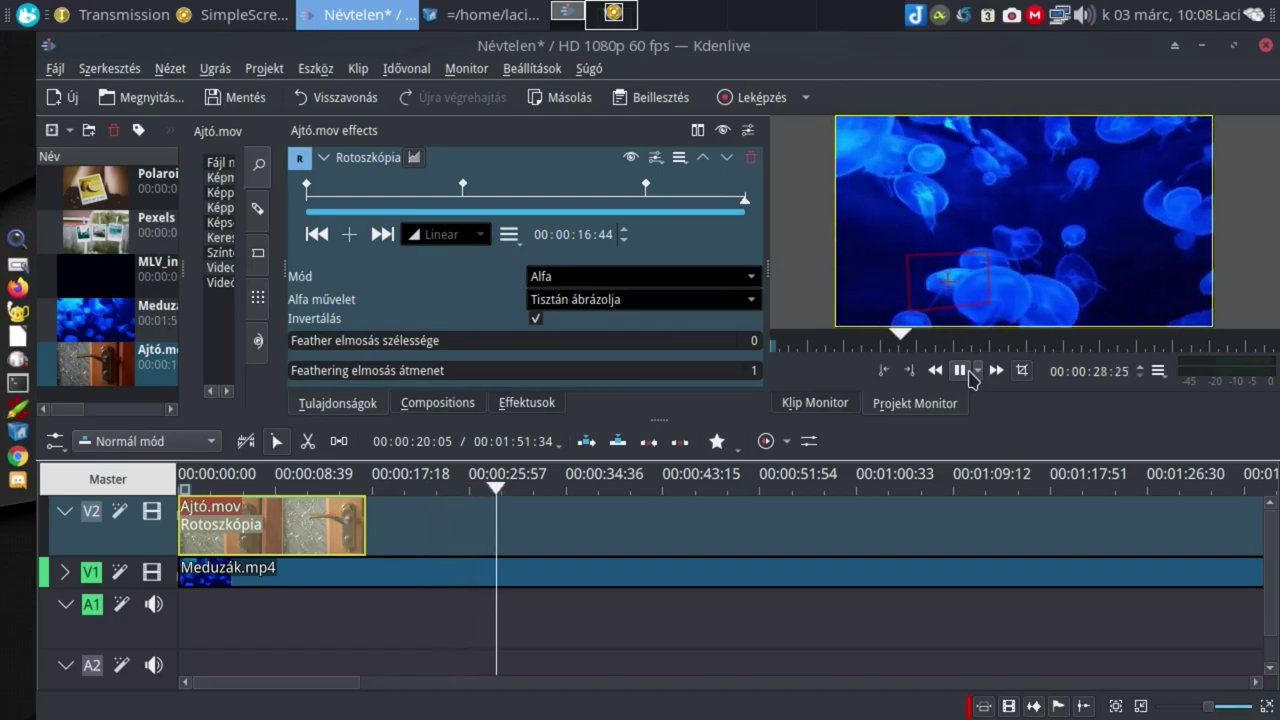
Step: Apply a new Rotoszkópia effect to the Ajtó.mov clip on V2 and show its settings
{"action": "left_click", "coordinate": [968, 374]}
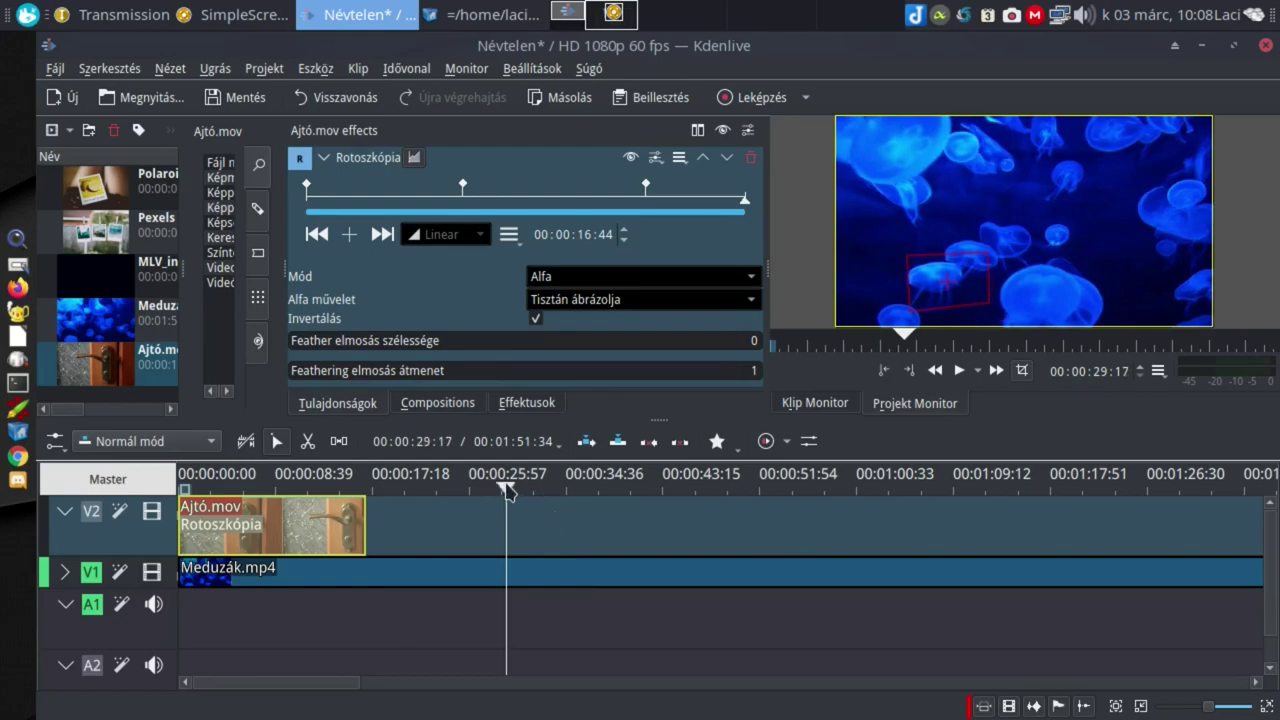
{"action": "key", "text": "Home"}
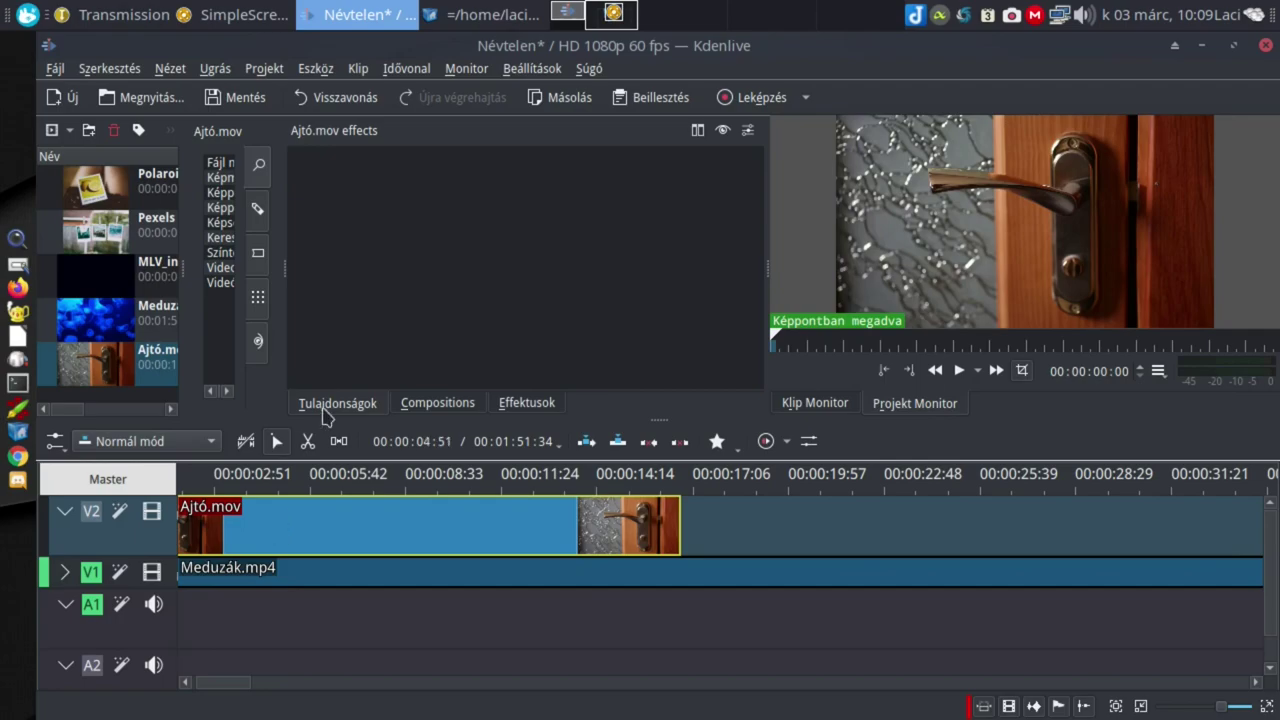
{"action": "left_click", "coordinate": [540, 404]}
{"action": "left_click_drag", "start_coordinate": [370, 205], "coordinate": [286, 517]}
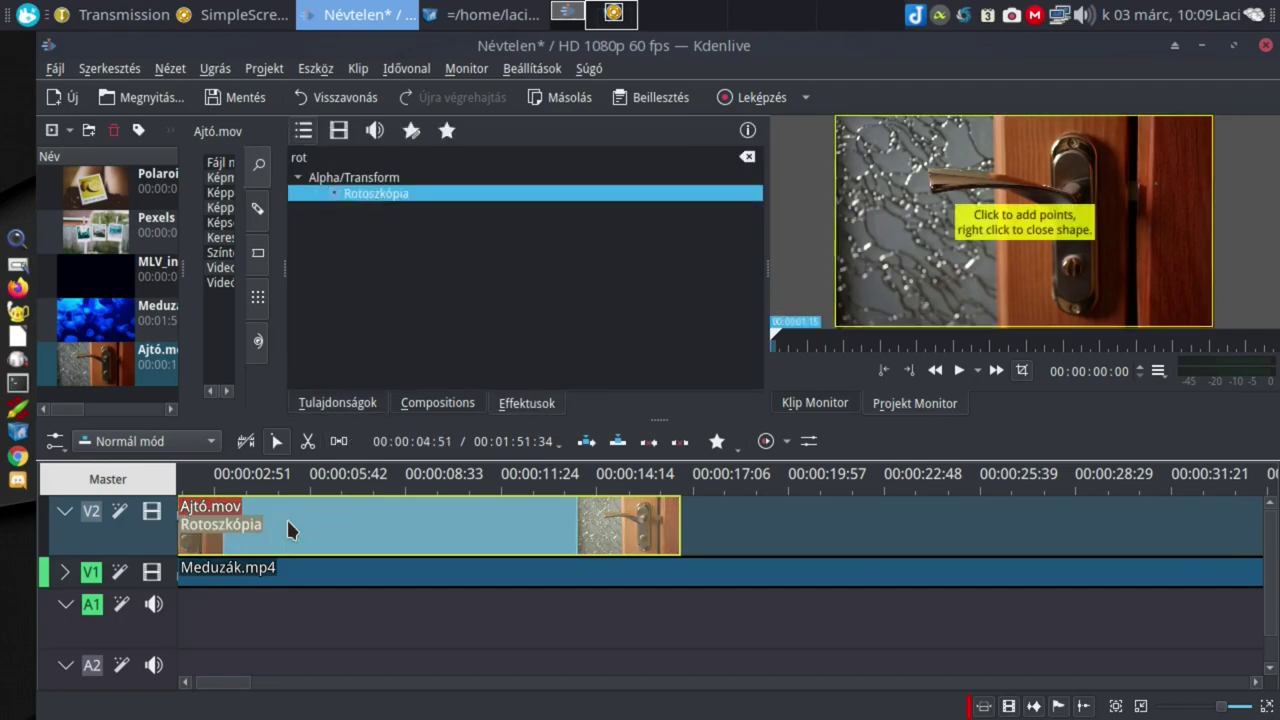
{"action": "left_click", "coordinate": [1042, 292]}
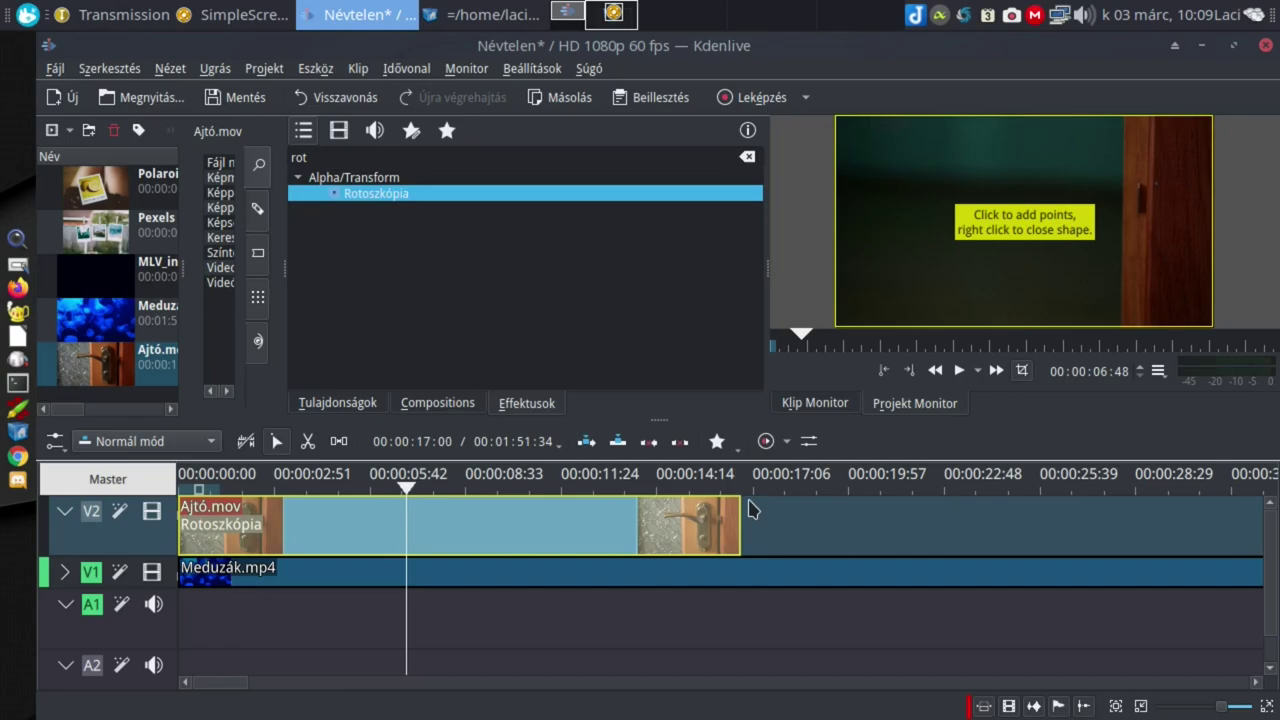
{"action": "left_click", "coordinate": [347, 408]}
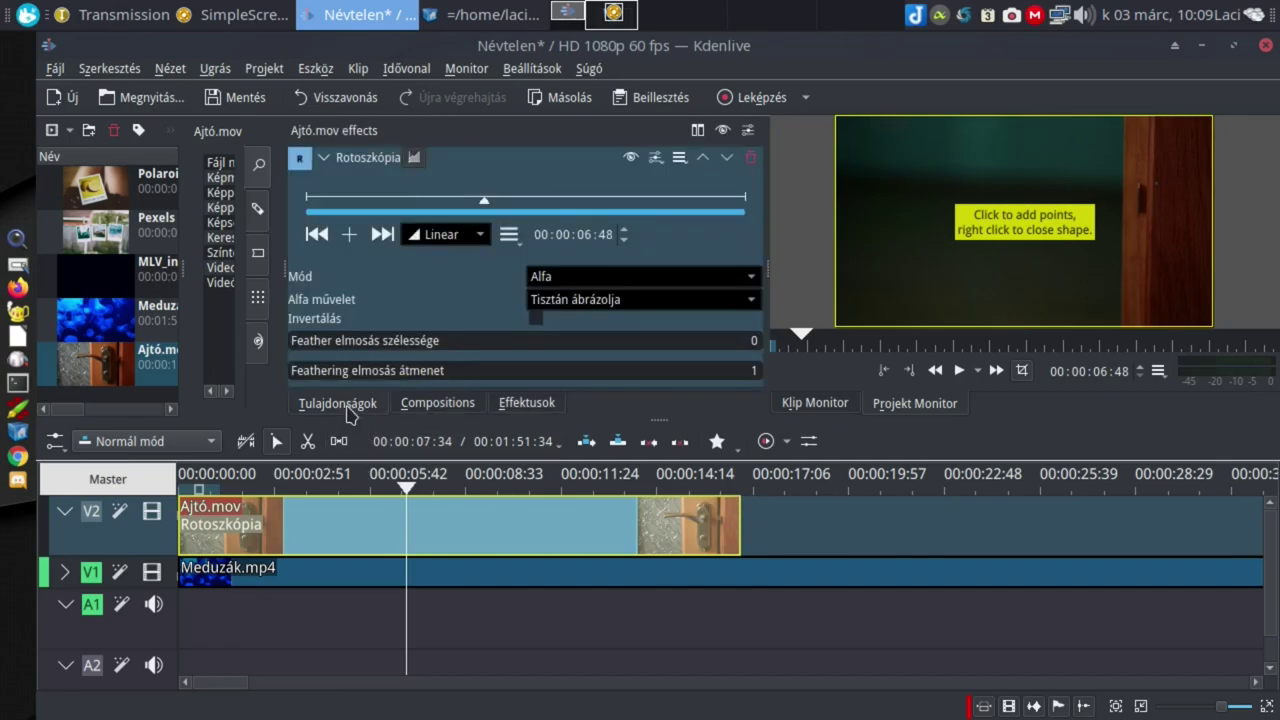
Step: Play the Ajtó.mov clip from its start to find the moment when the door begins to open
{"action": "key", "text": "space"}
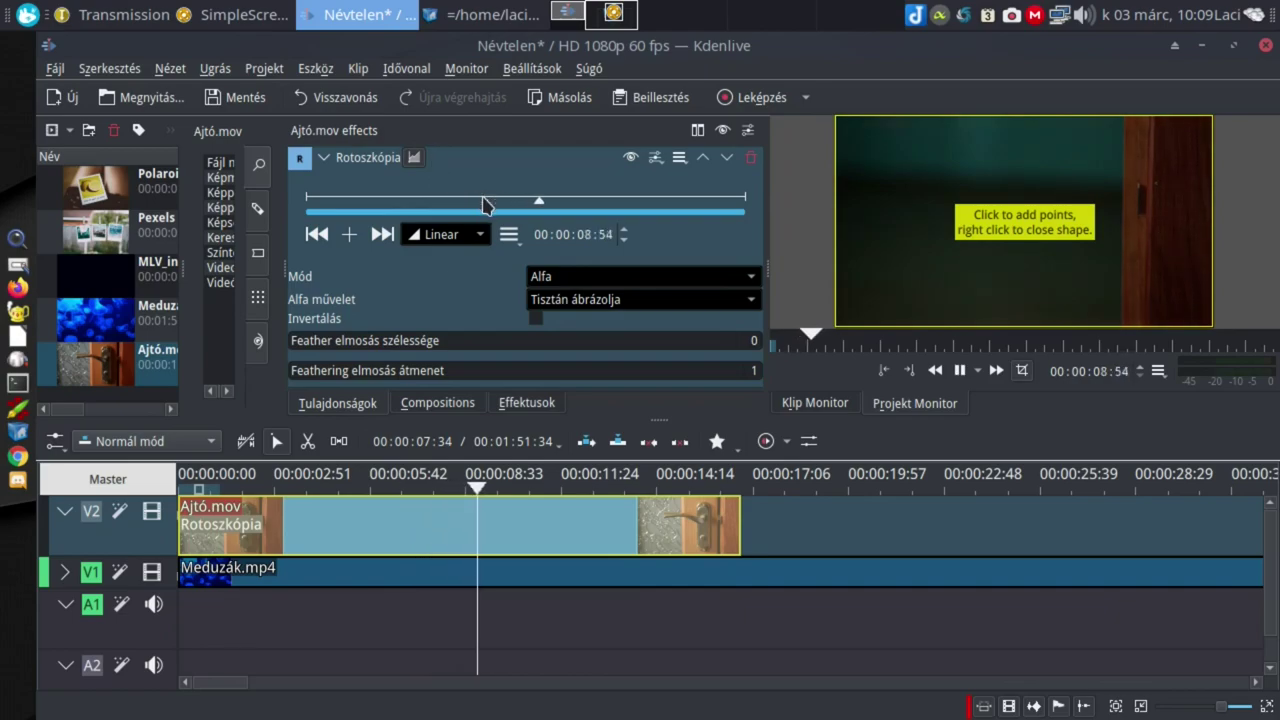
{"action": "key", "text": "space"}
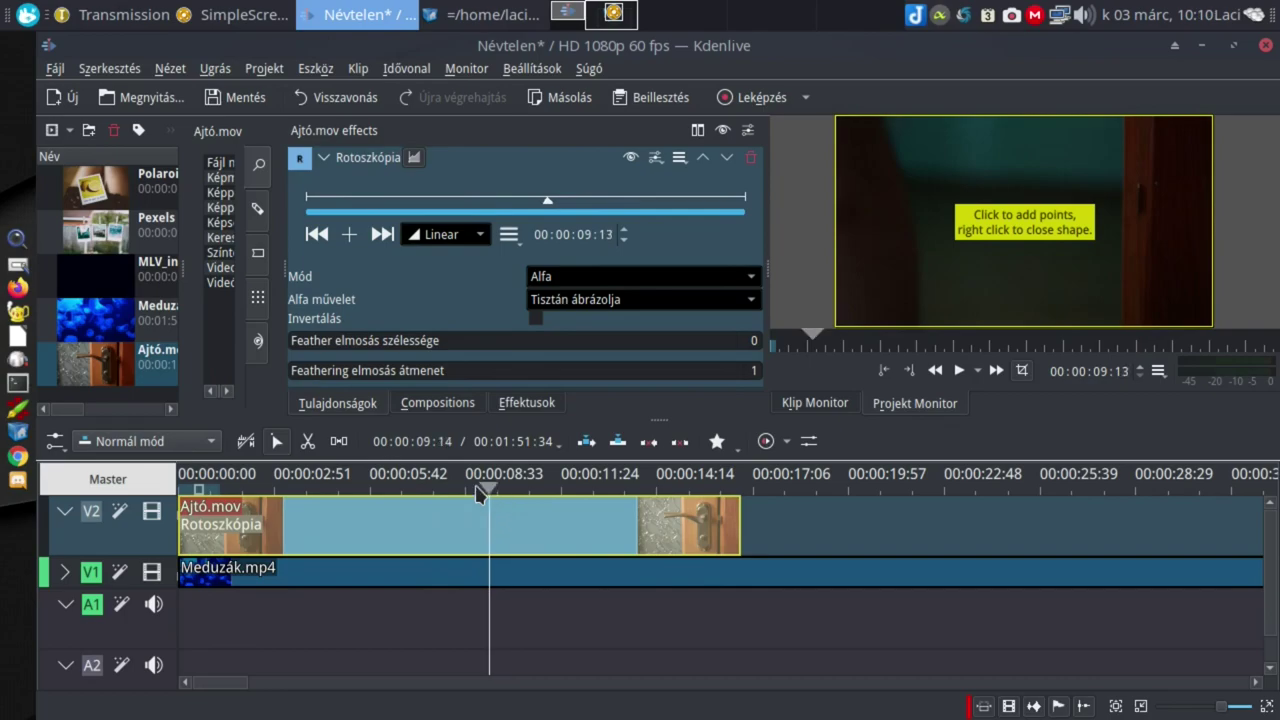
{"action": "key", "text": "Home"}
{"action": "key", "text": "space"}
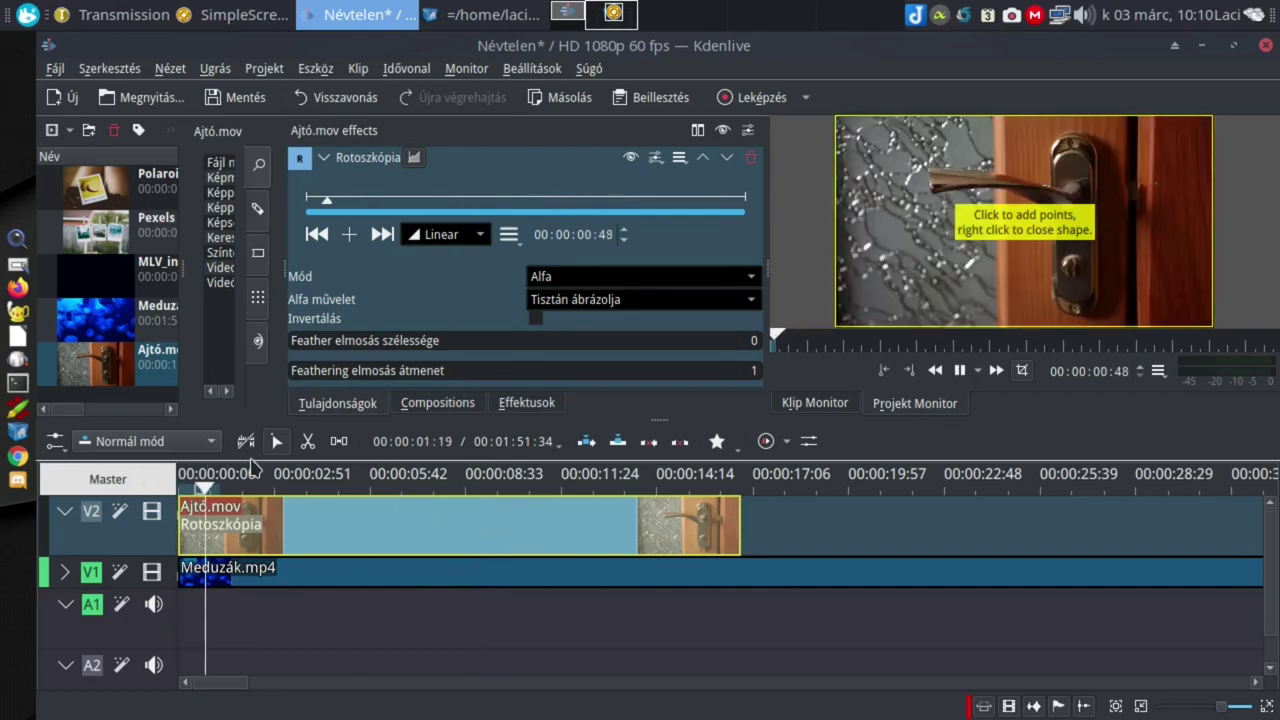
{"action": "key", "text": "space"}
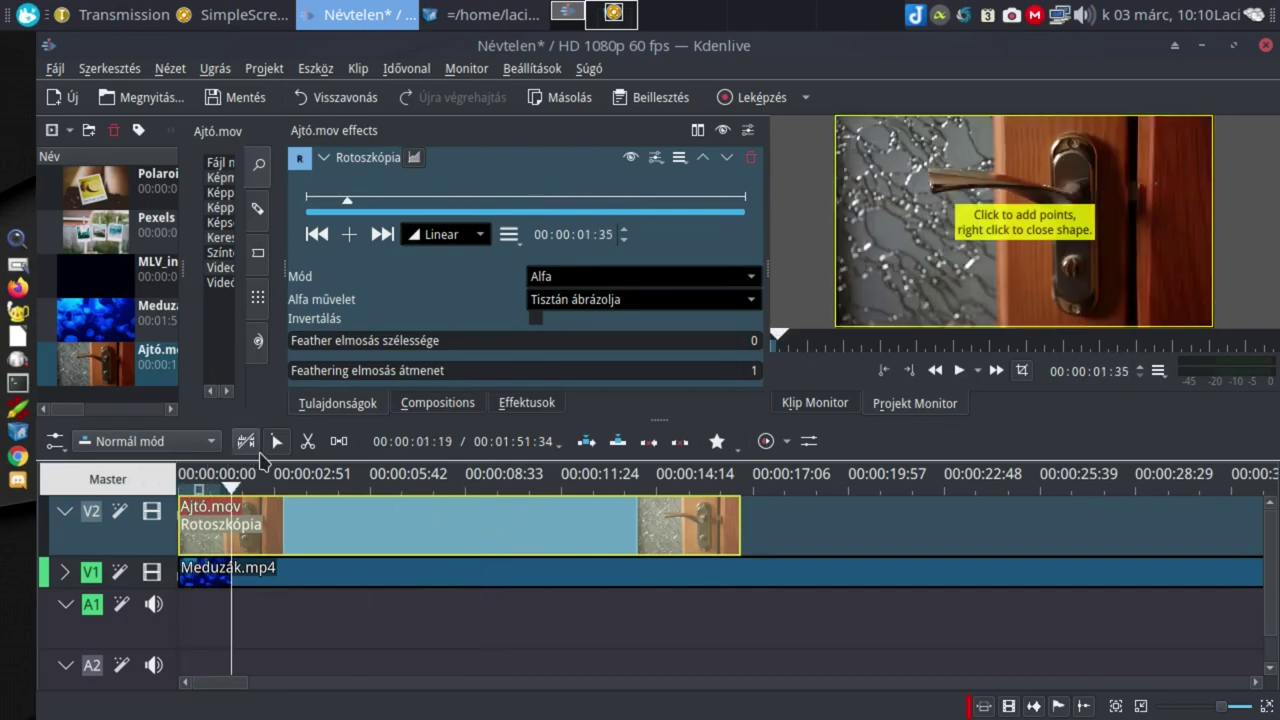
{"action": "key", "text": "space"}
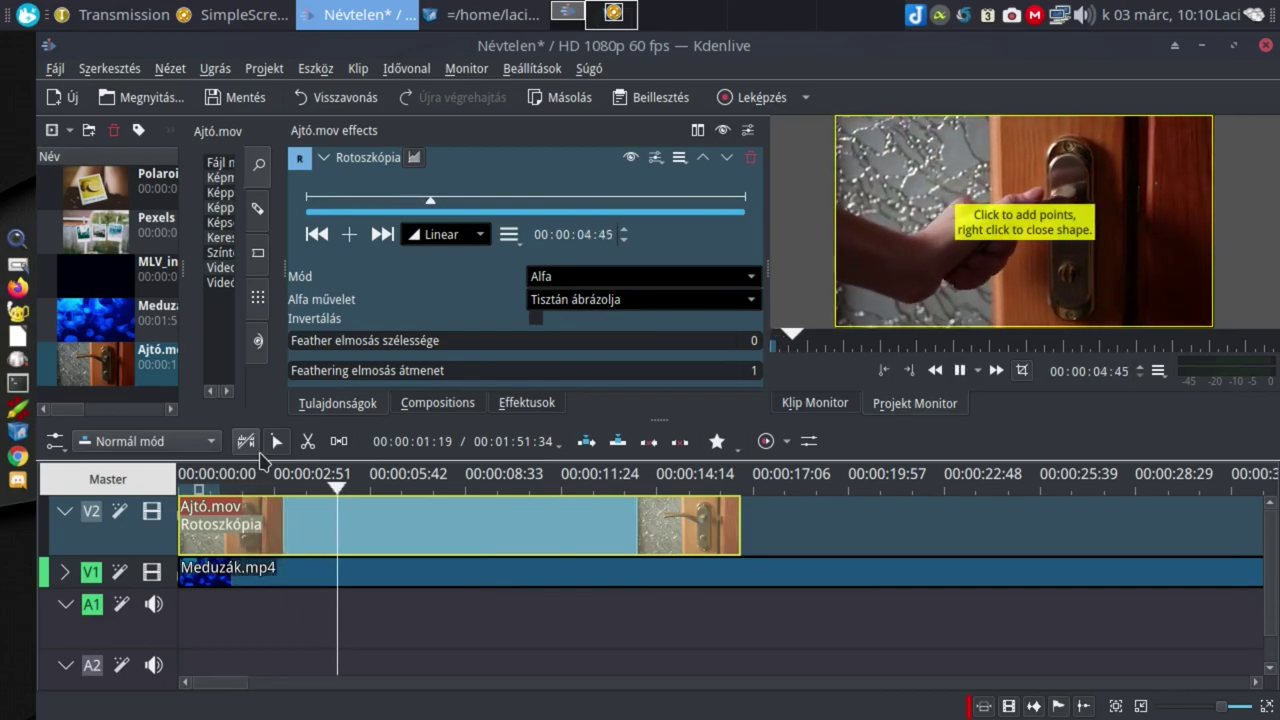
{"action": "key", "text": "space"}
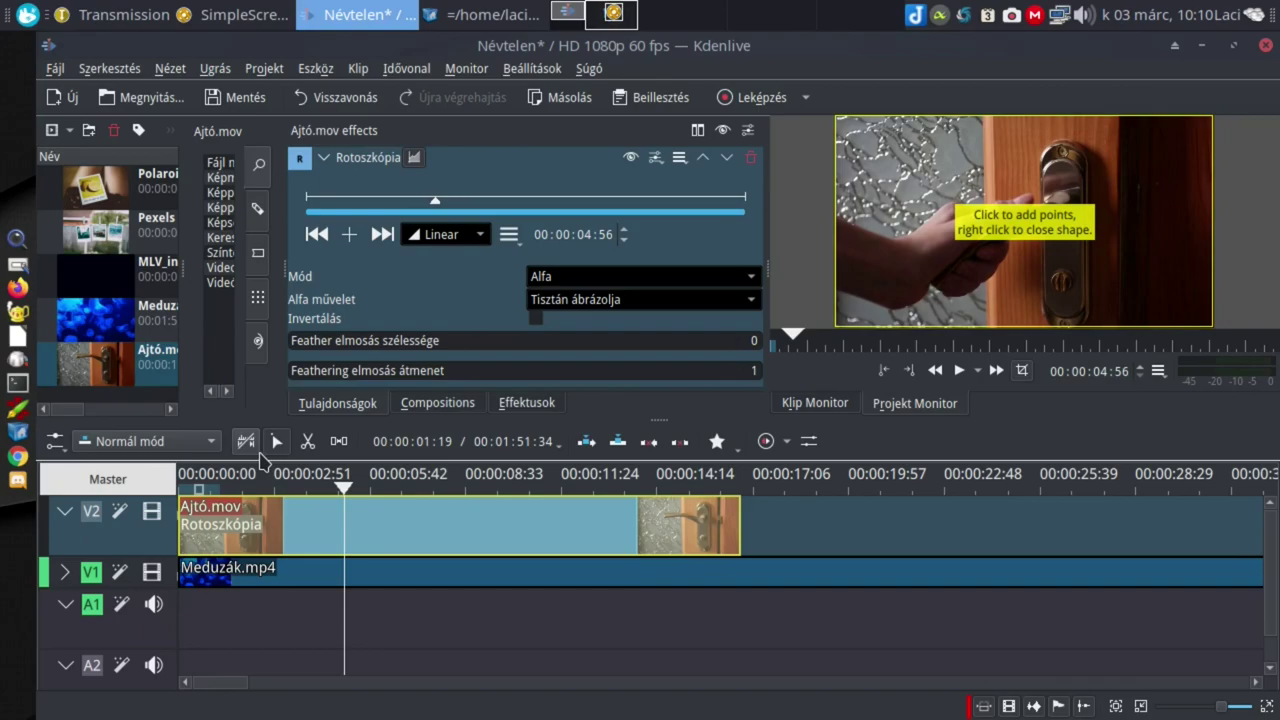
Step: Add a mask keyframe at 00:00:05:14 and draw a narrow four-point mask over the gap between the door and its frame
{"action": "key", "text": "Right"}
{"action": "key", "text": "Right"}
{"action": "key", "text": "Right"}
{"action": "key", "text": "Right"}
{"action": "key", "text": "Right"}
{"action": "key", "text": "Right"}
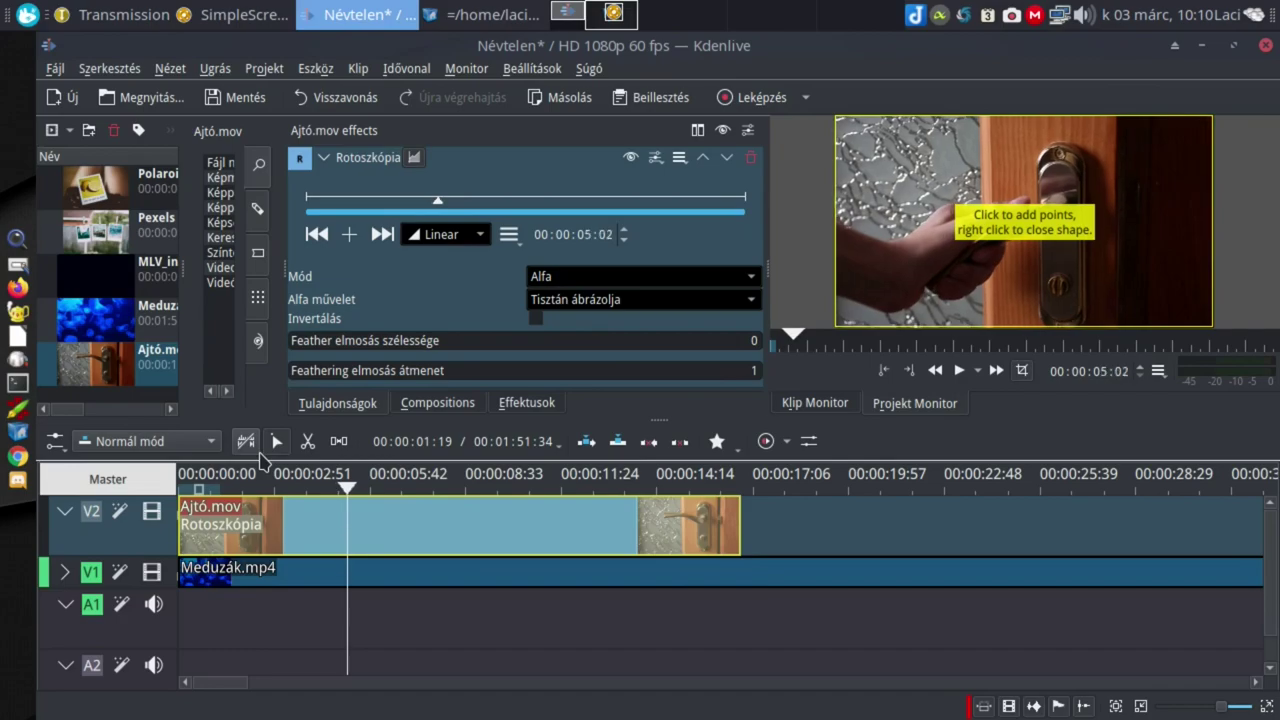
{"action": "key", "text": "Right"}
{"action": "key", "text": "Right"}
{"action": "key", "text": "Right"}
{"action": "key", "text": "Right"}
{"action": "key", "text": "Right"}
{"action": "key", "text": "Right"}
{"action": "key", "text": "Right"}
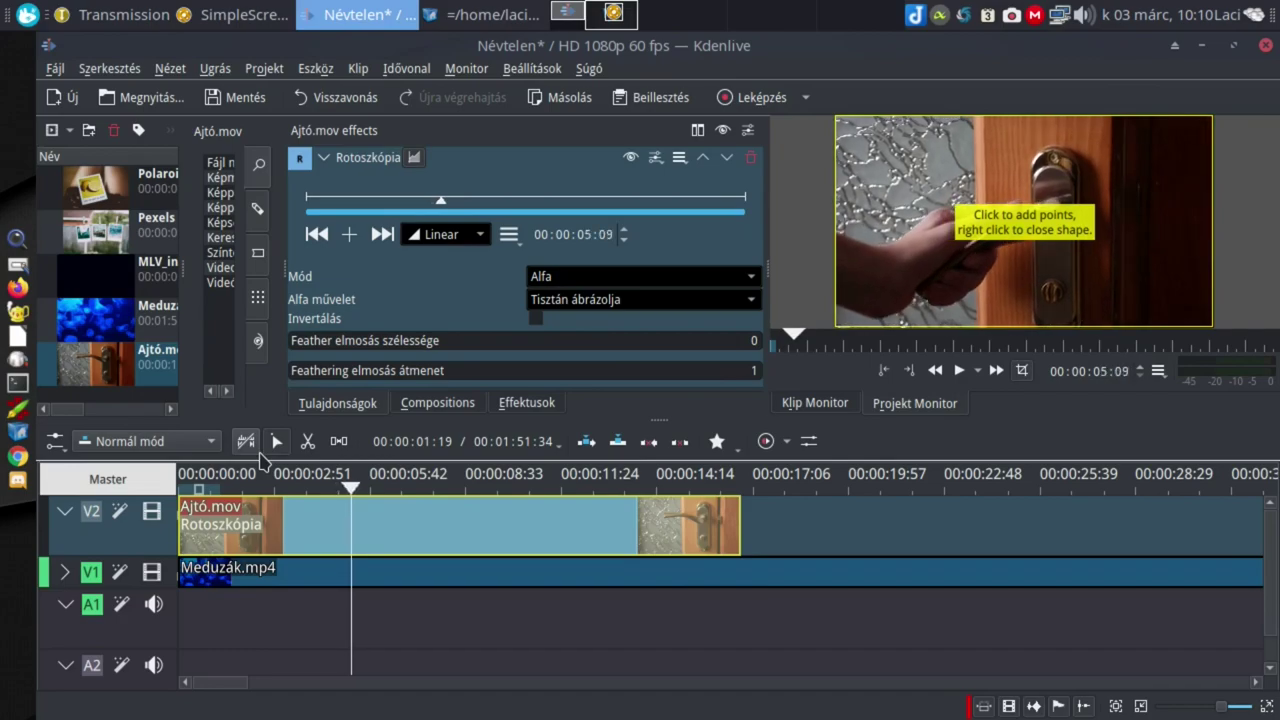
{"action": "key", "text": "Right"}
{"action": "key", "text": "Right"}
{"action": "key", "text": "Right"}
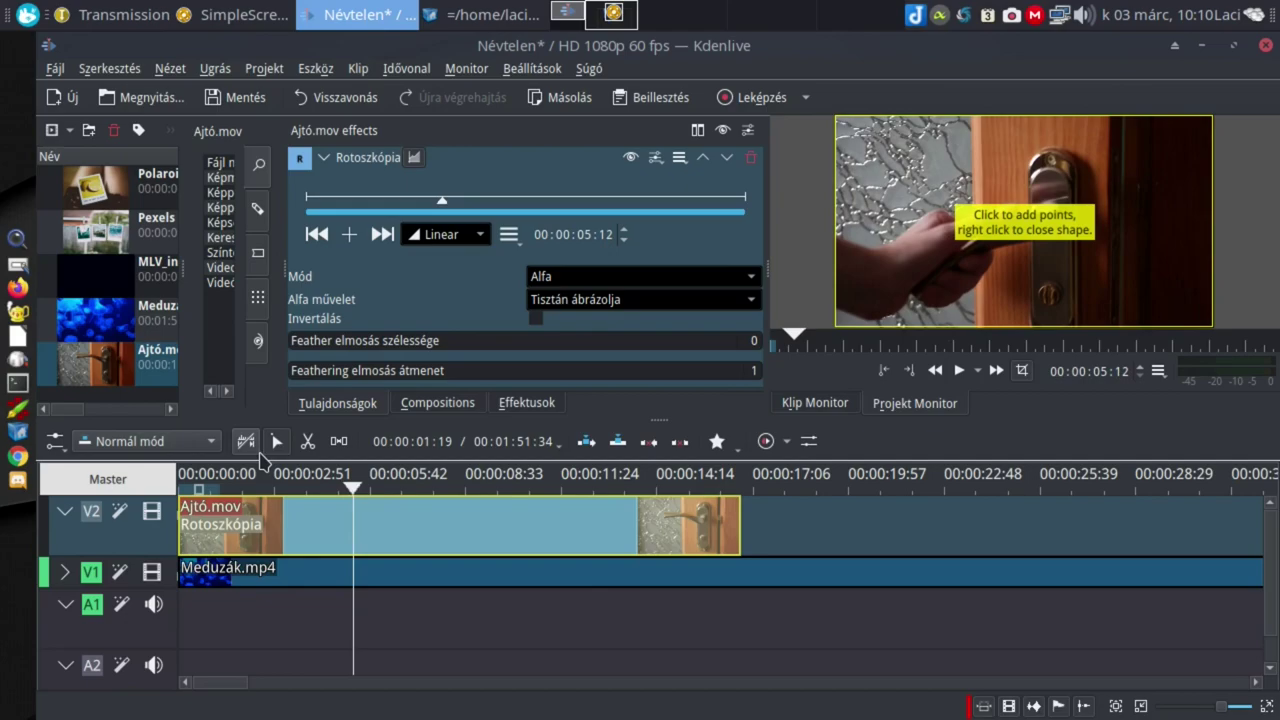
{"action": "key", "text": "Right"}
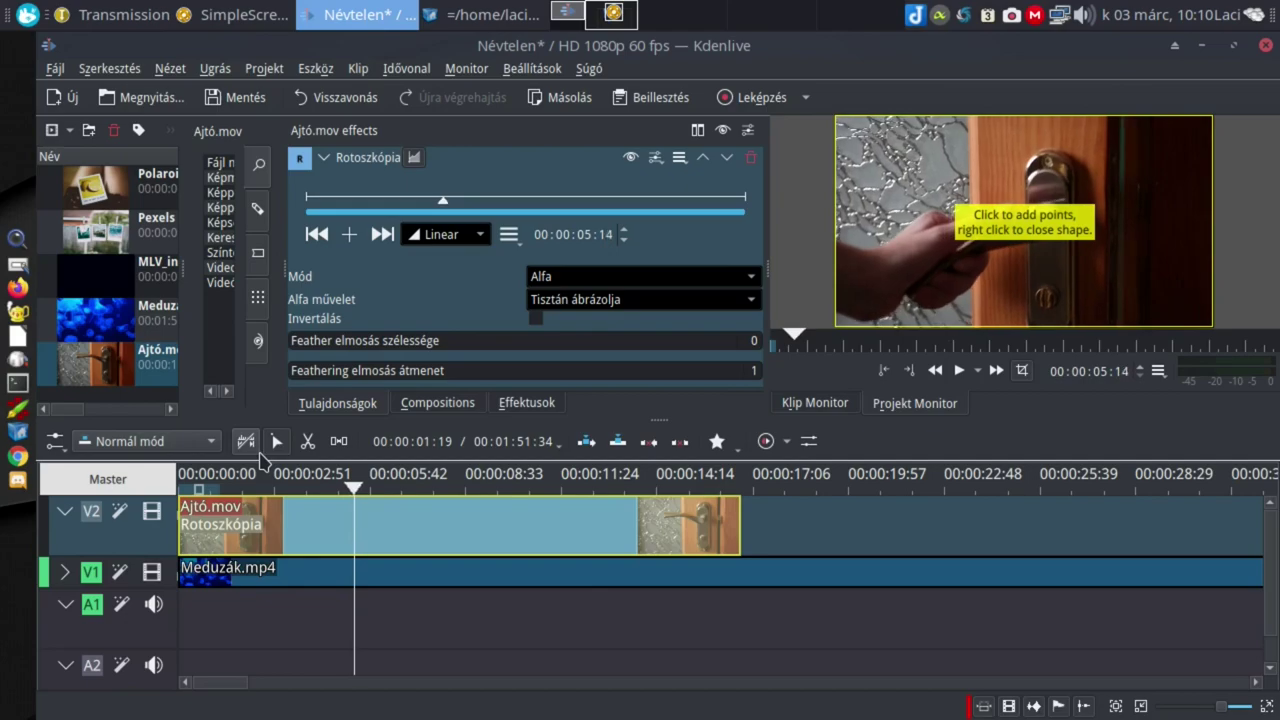
{"action": "left_click", "coordinate": [348, 240]}
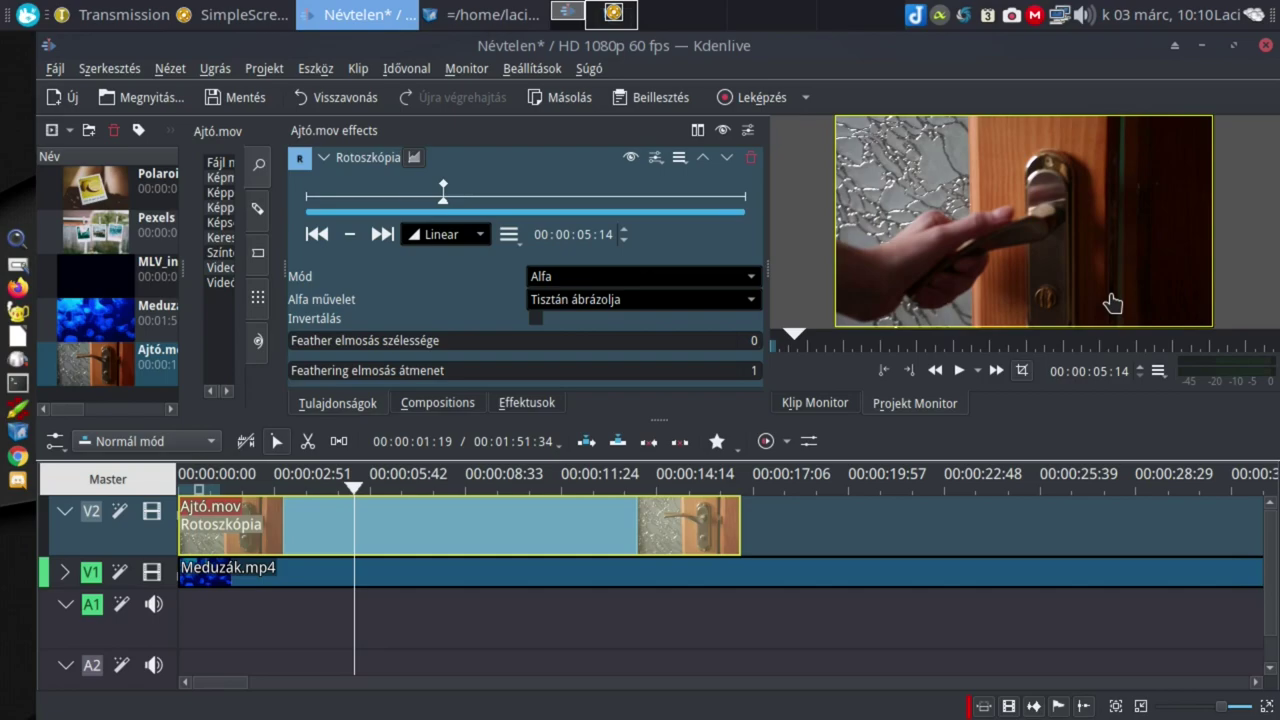
{"action": "left_click", "coordinate": [312, 15]}
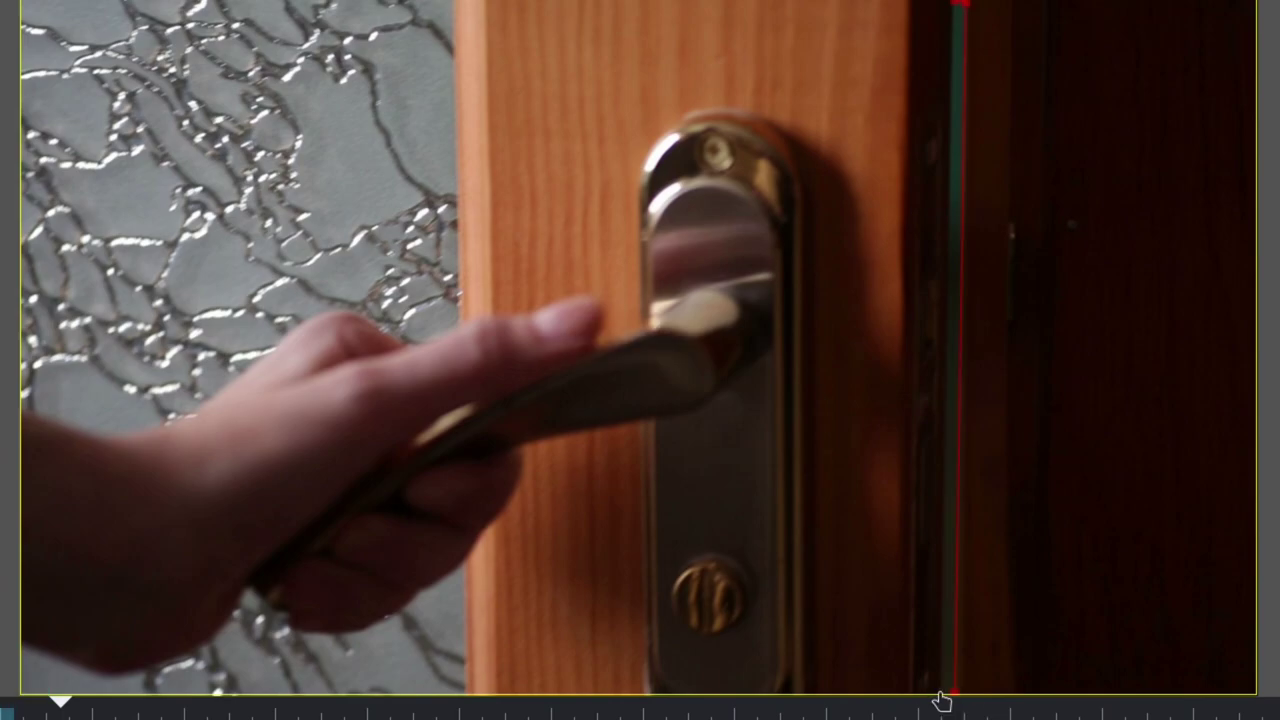
{"action": "left_click", "coordinate": [943, 694]}
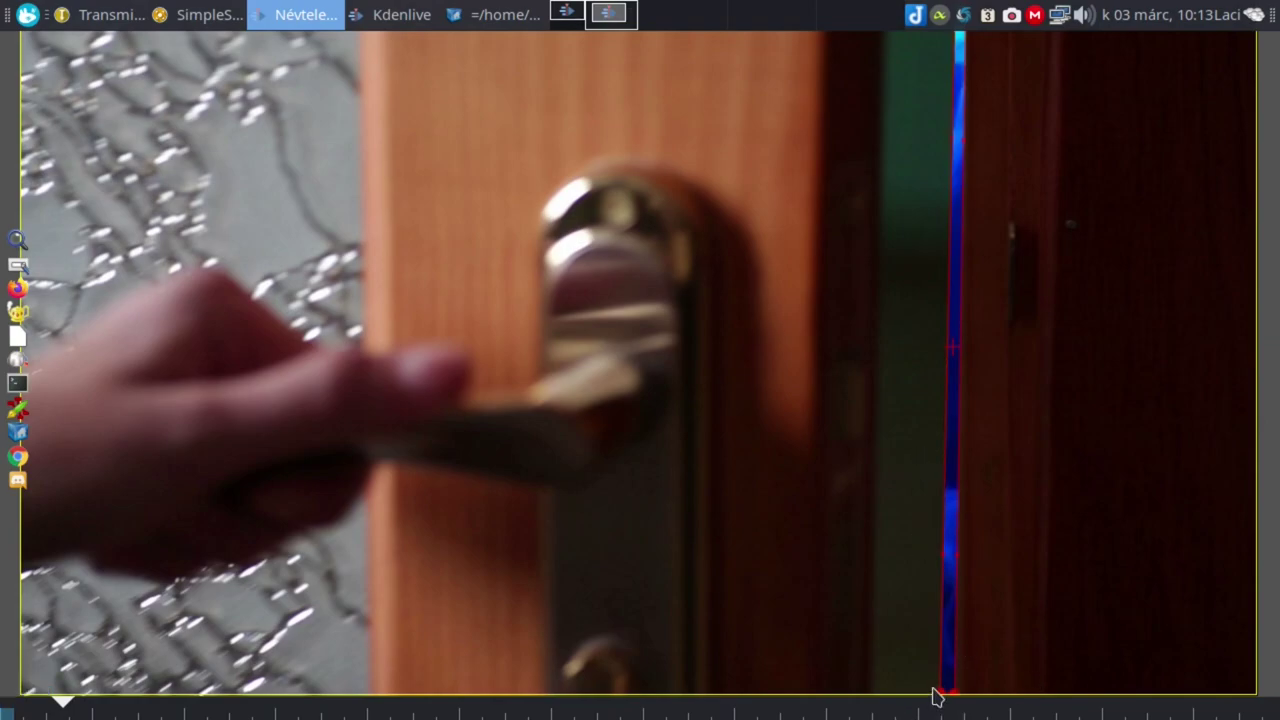
Step: Widen the mask a few frames further on by moving its two door-side corners to the door's edge, and play the result
{"action": "left_click_drag", "start_coordinate": [943, 694], "coordinate": [874, 700]}
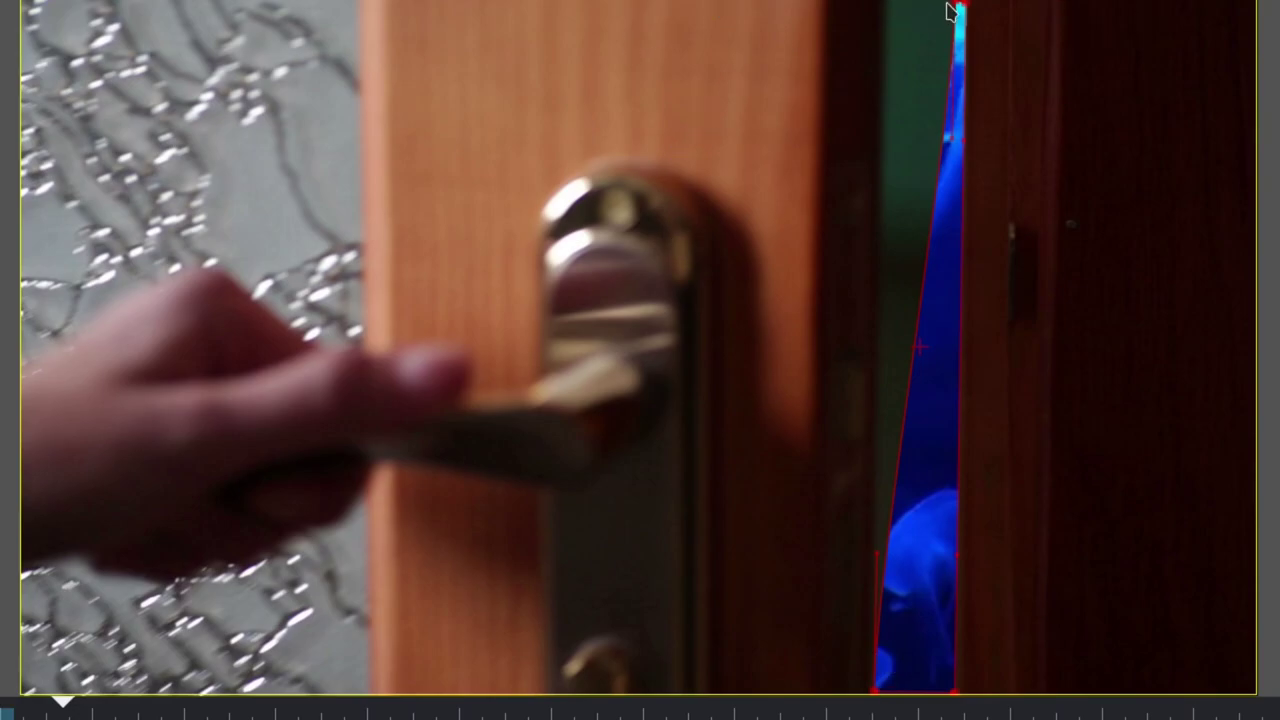
{"action": "left_click_drag", "start_coordinate": [957, 4], "coordinate": [890, 5]}
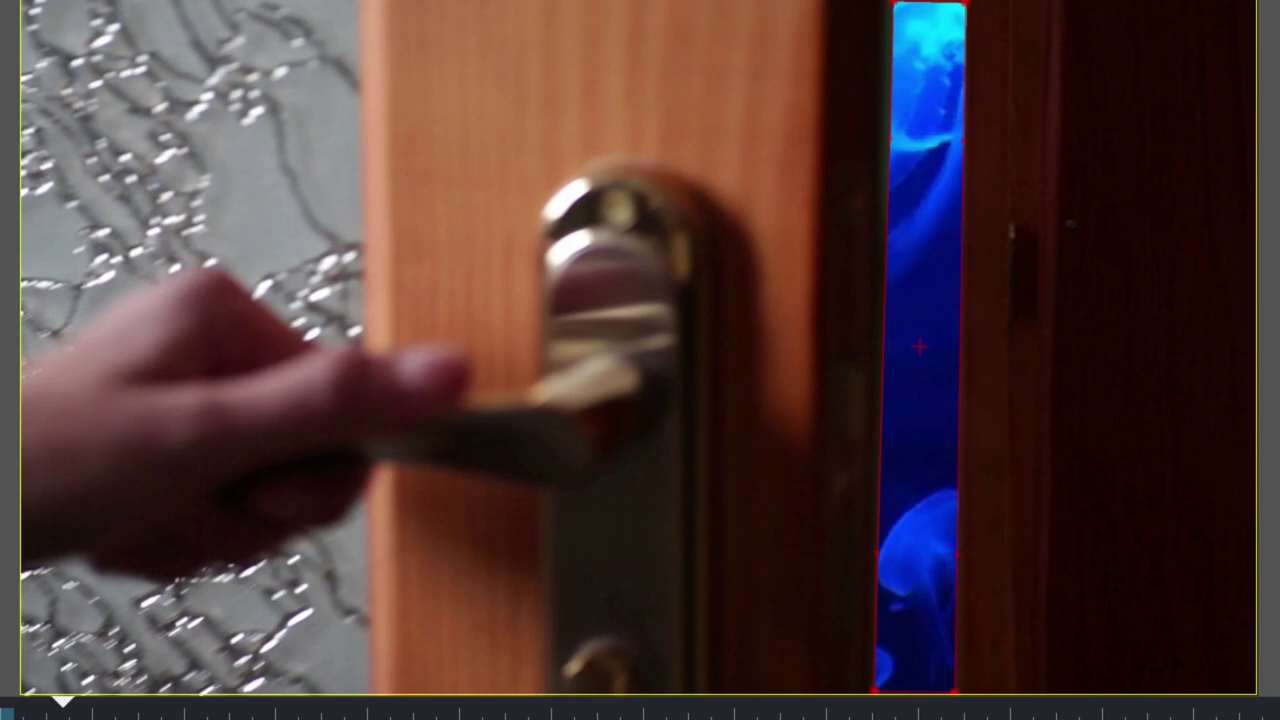
{"action": "key", "text": "space"}
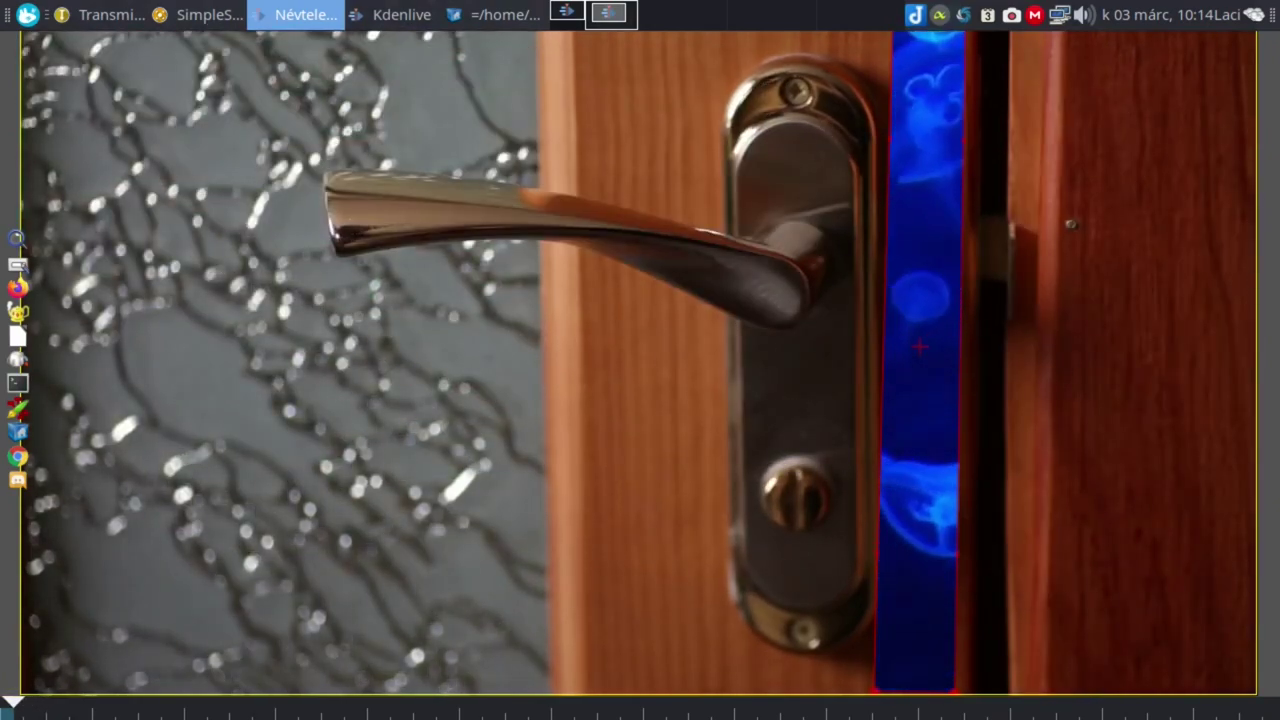
Step: Add a keyframe to the Ajtó.mov rotoscoping mask at 00:00:05:29 from the main Kdenlive window
{"action": "key", "text": "alt+Tab"}
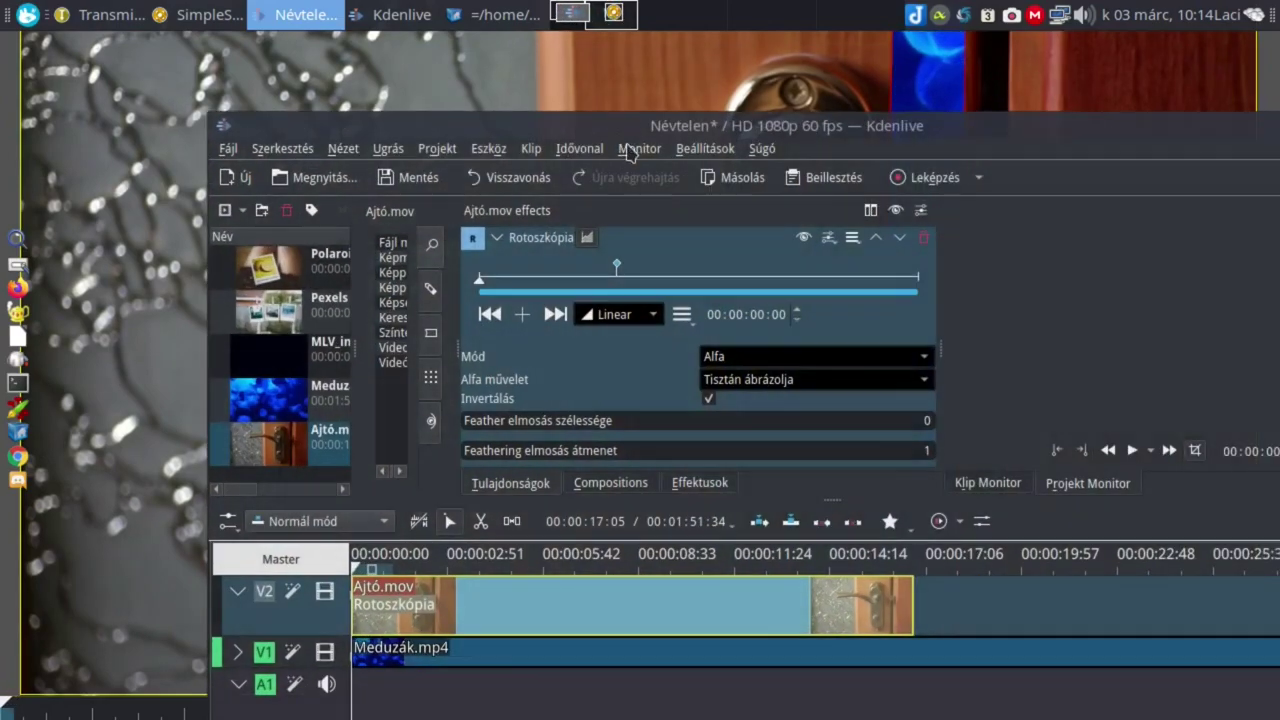
{"action": "left_click", "coordinate": [632, 283]}
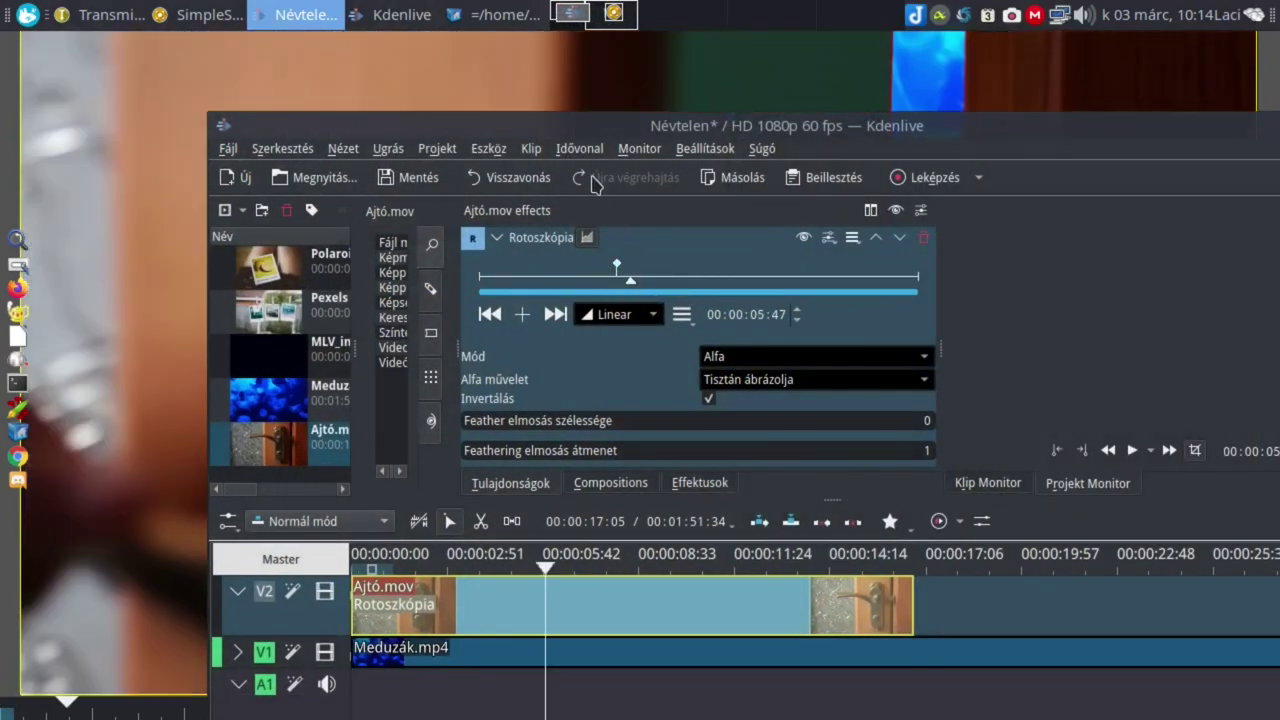
{"action": "left_click_drag", "start_coordinate": [547, 135], "coordinate": [485, 116]}
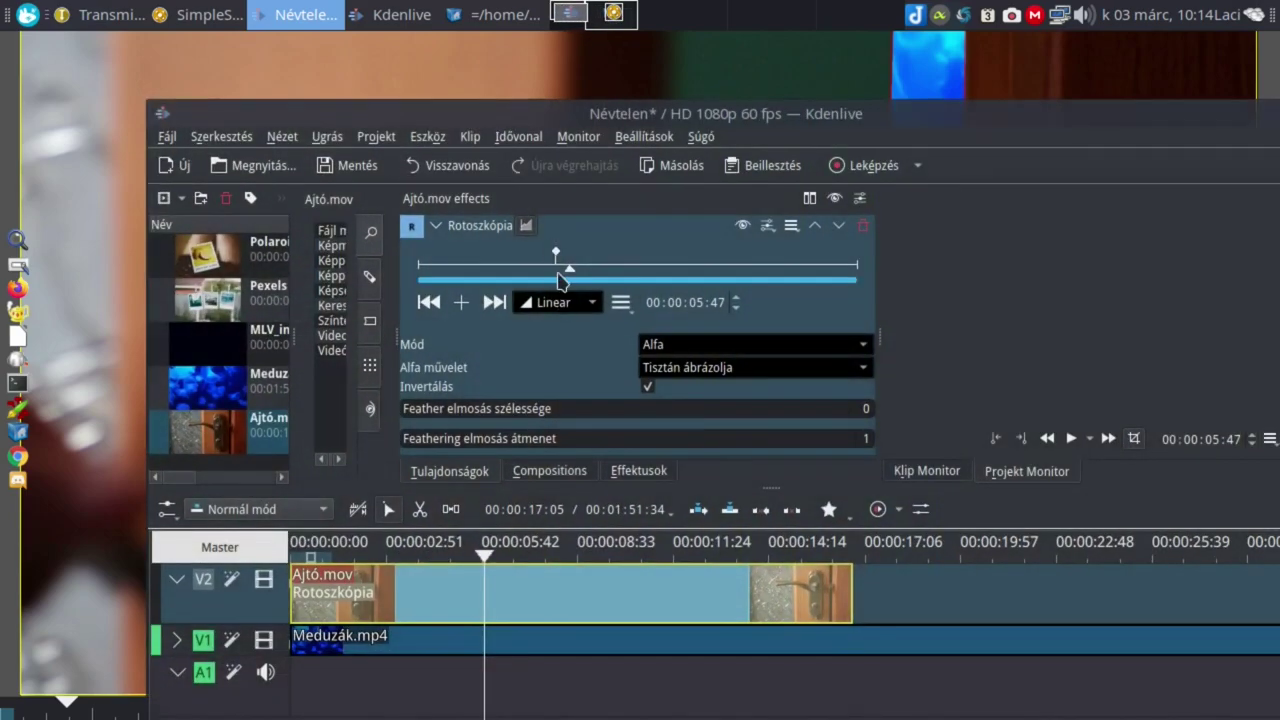
{"action": "left_click", "coordinate": [568, 275]}
{"action": "left_click", "coordinate": [564, 274]}
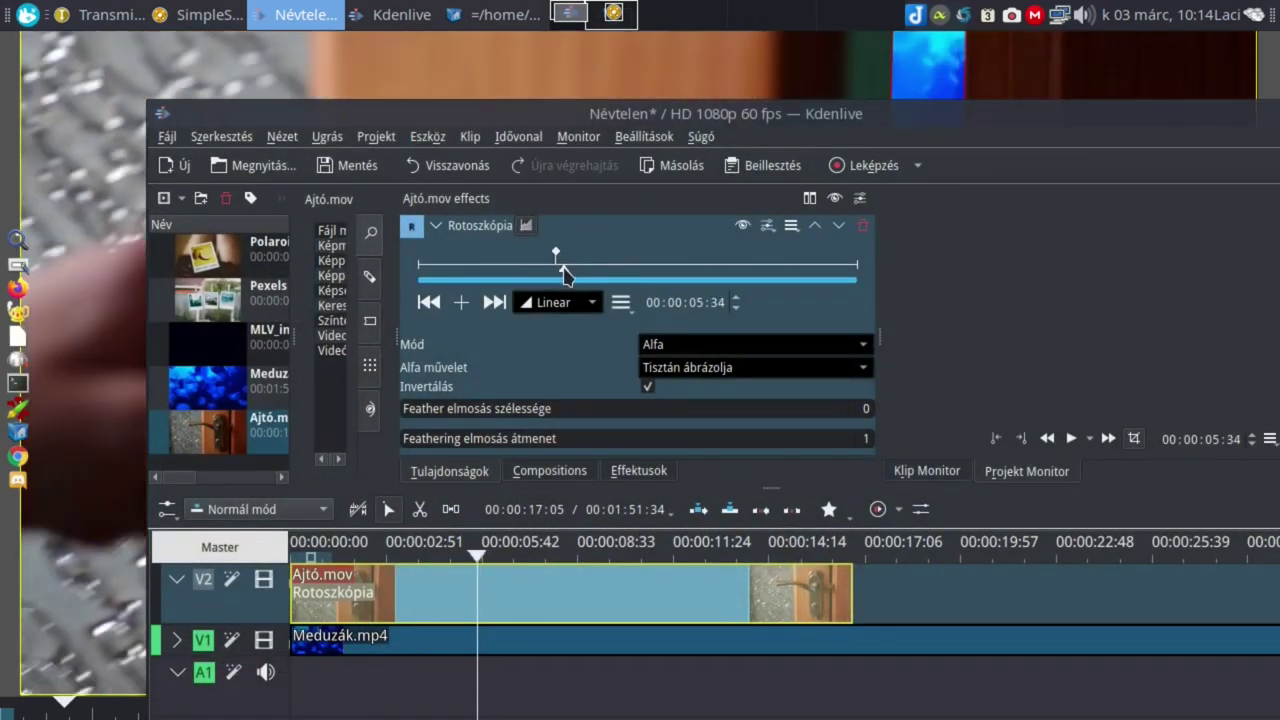
{"action": "left_click_drag", "start_coordinate": [564, 274], "coordinate": [561, 273]}
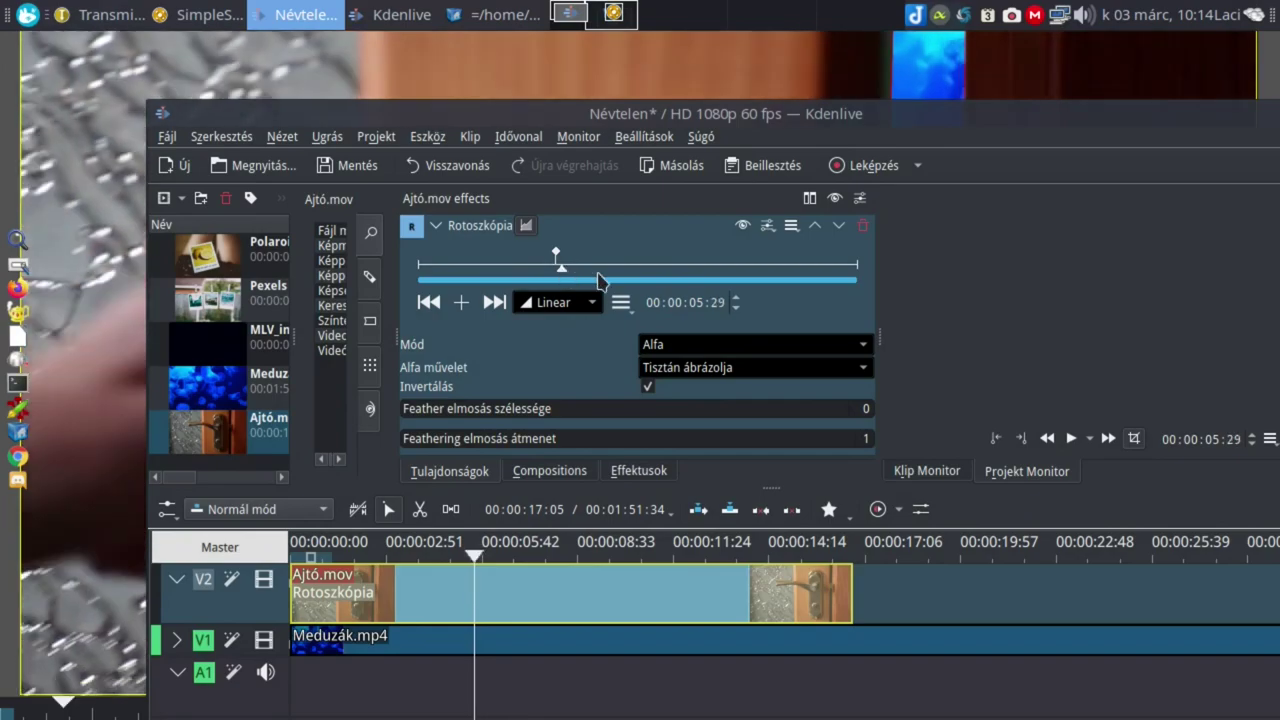
{"action": "left_click", "coordinate": [462, 305]}
Step: Advance to 00:00:05:40 and move the mask's two door-side corners to the edge of the opening door
{"action": "left_click", "coordinate": [1070, 440]}
{"action": "left_click", "coordinate": [1070, 440]}
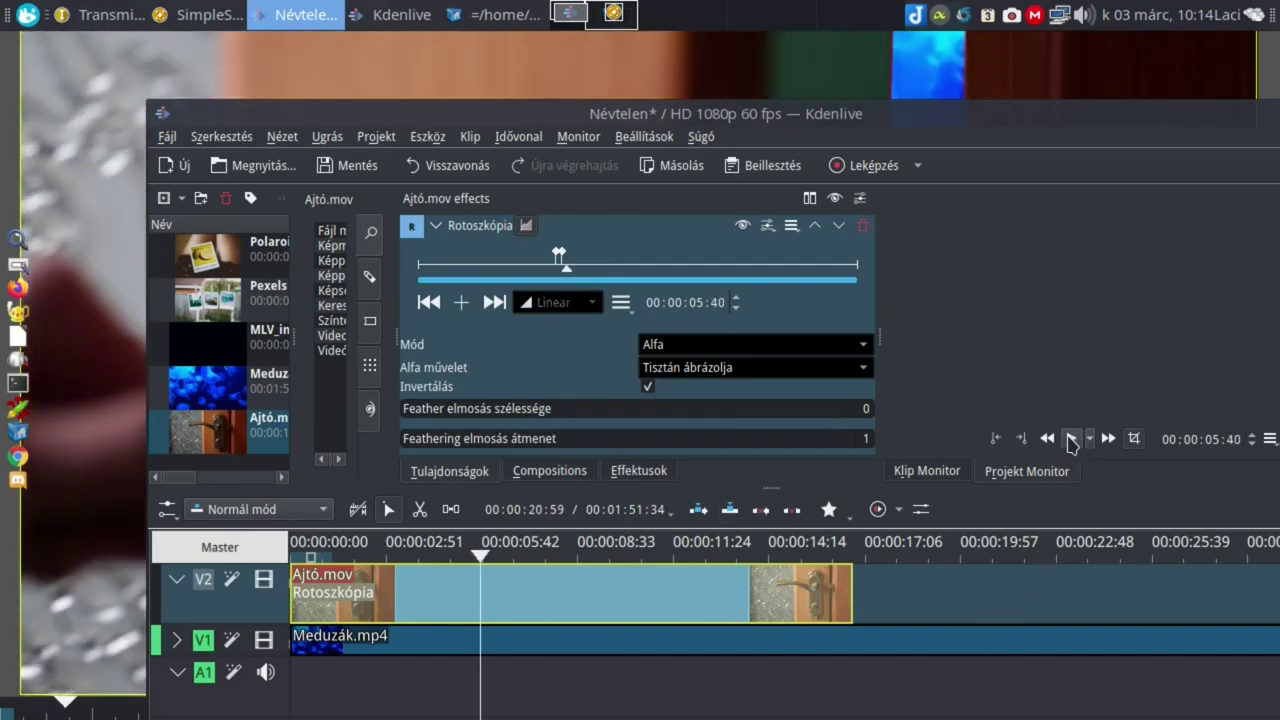
{"action": "double_click", "coordinate": [338, 113]}
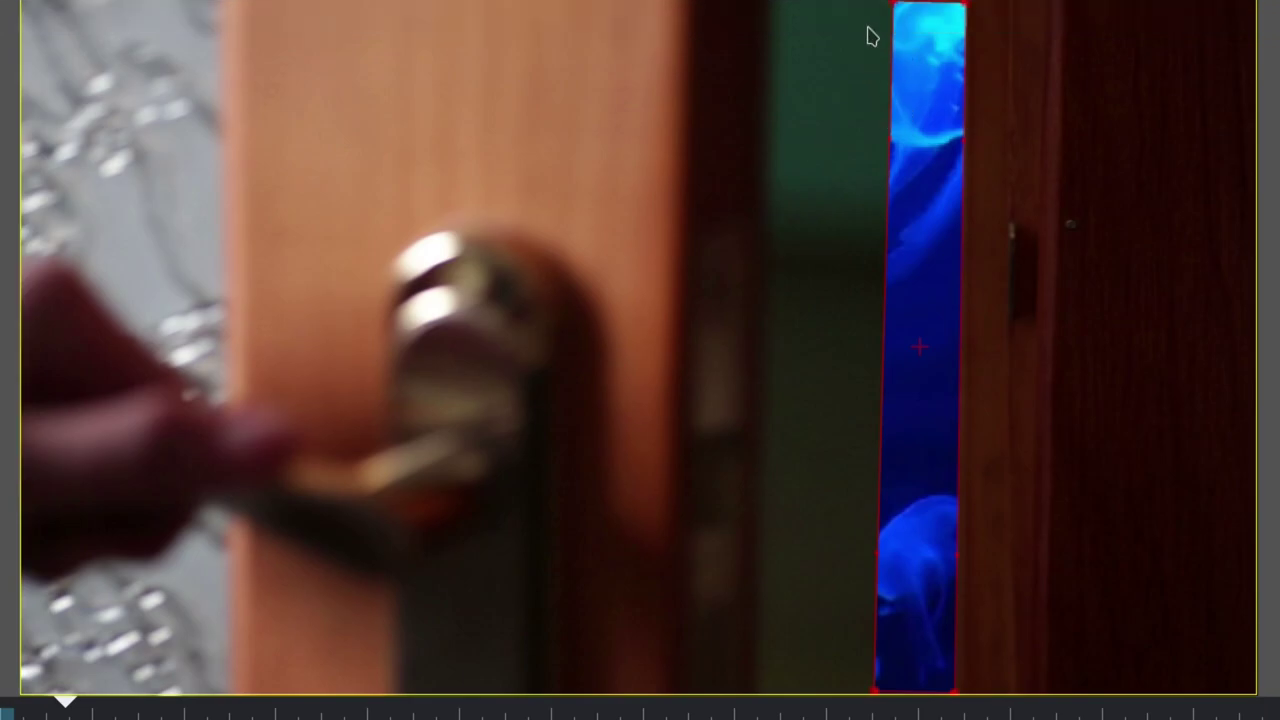
{"action": "left_click_drag", "start_coordinate": [891, 6], "coordinate": [781, 6]}
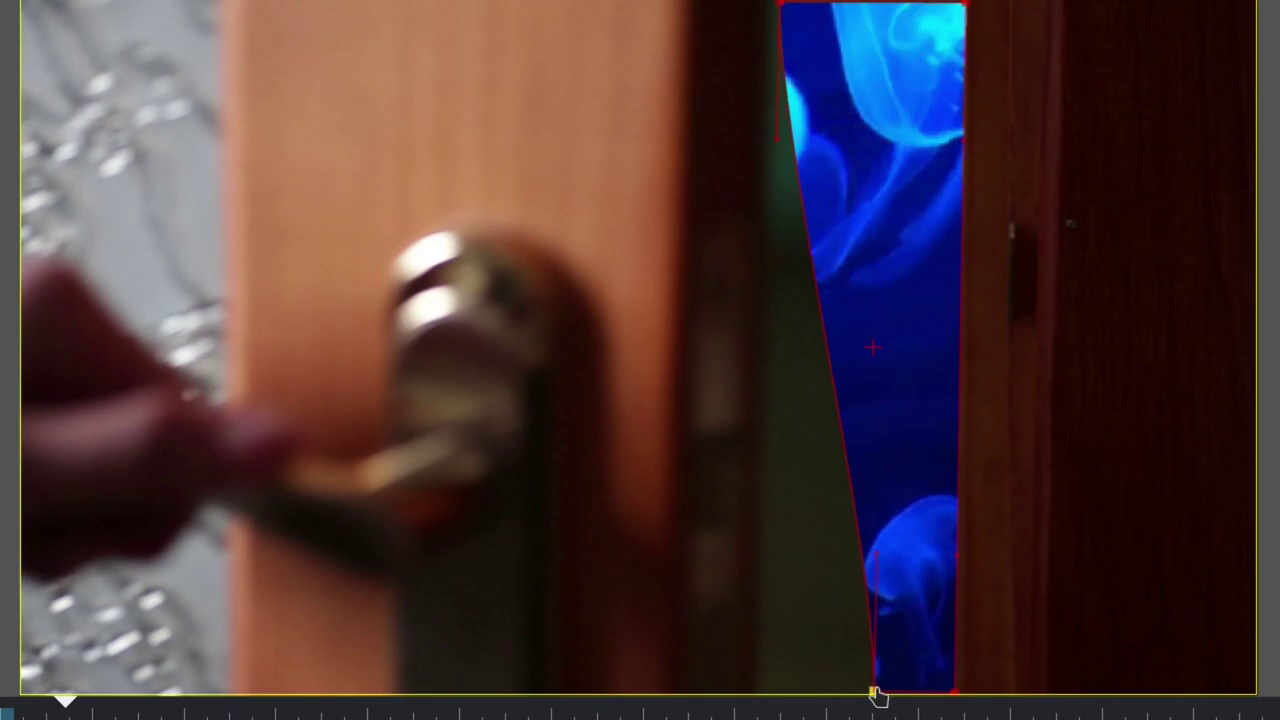
{"action": "left_click_drag", "start_coordinate": [876, 692], "coordinate": [762, 700]}
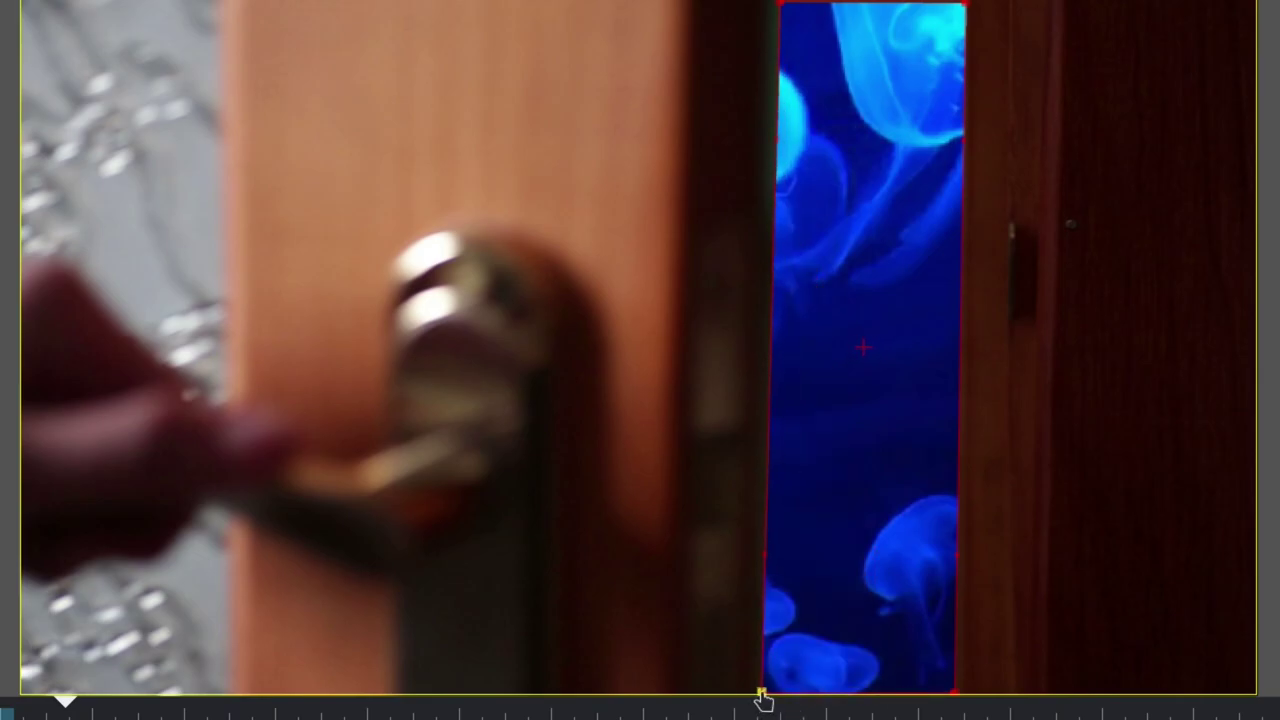
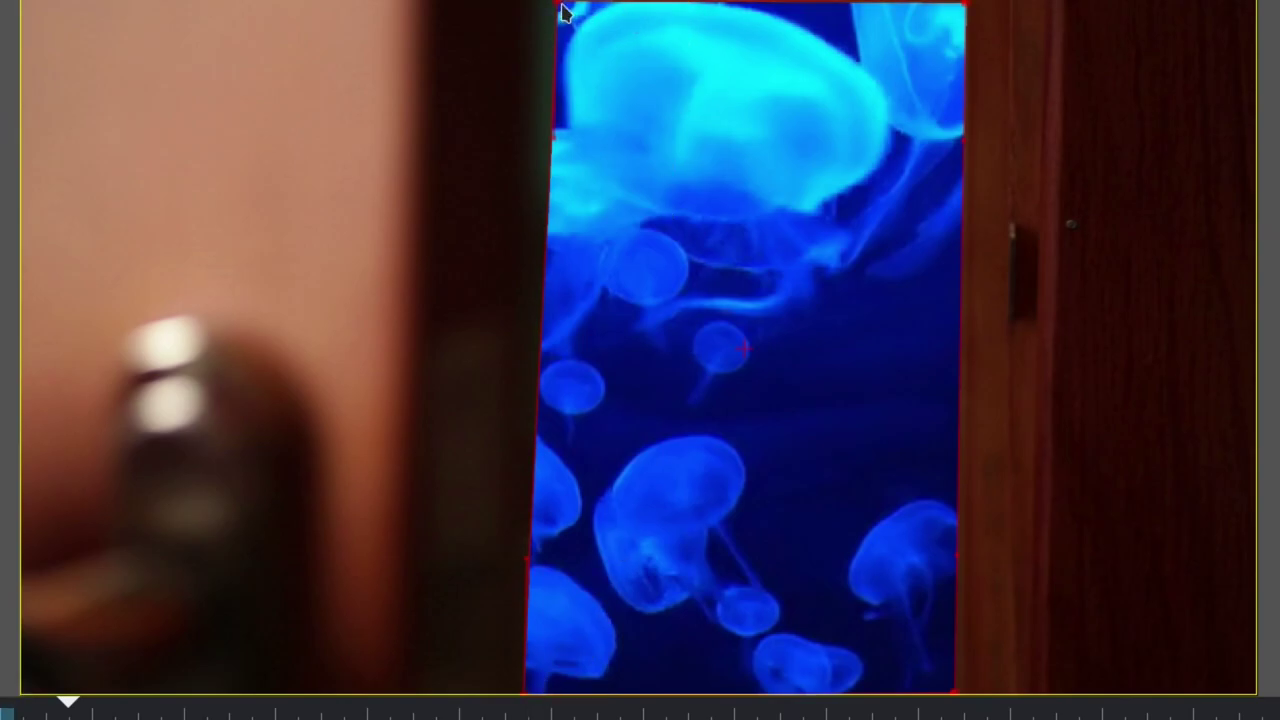
Step: Align the mask's upper corner with the picture's top edge, then advance the clip and extend the mask to the picture's left edge
{"action": "left_click_drag", "start_coordinate": [562, 11], "coordinate": [564, 6]}
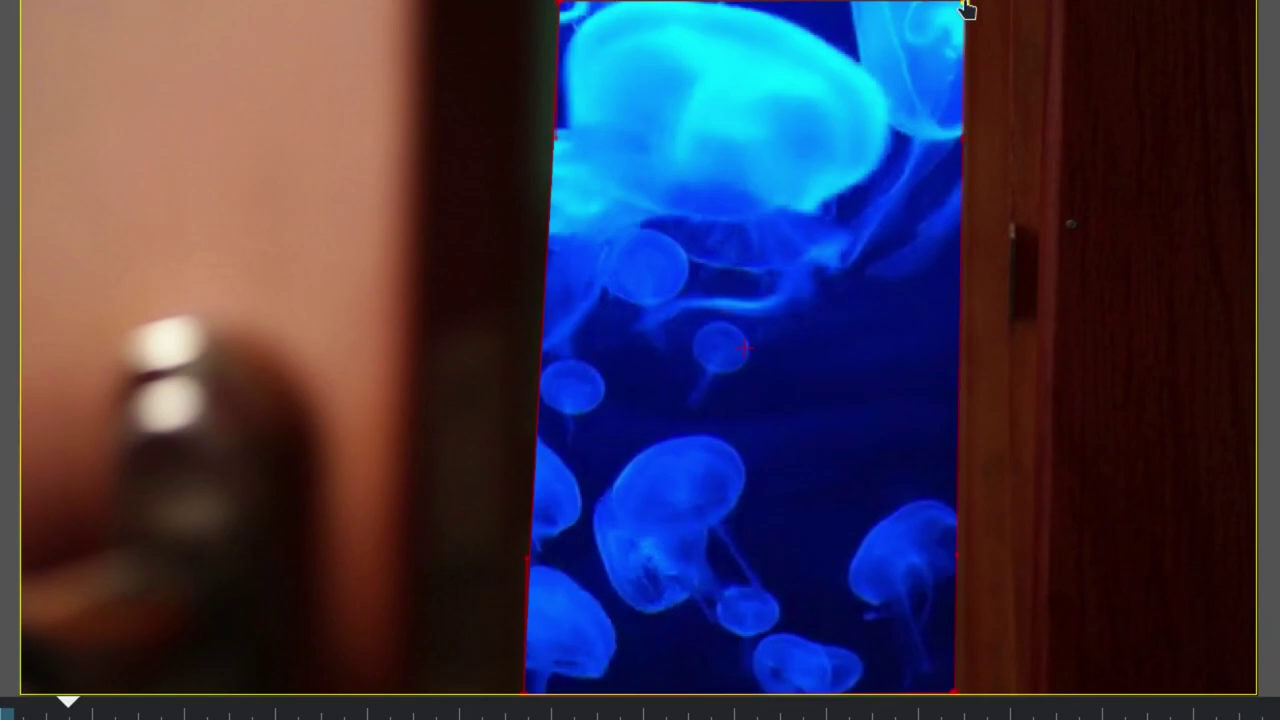
{"action": "mouse_move", "coordinate": [1259, 81]}
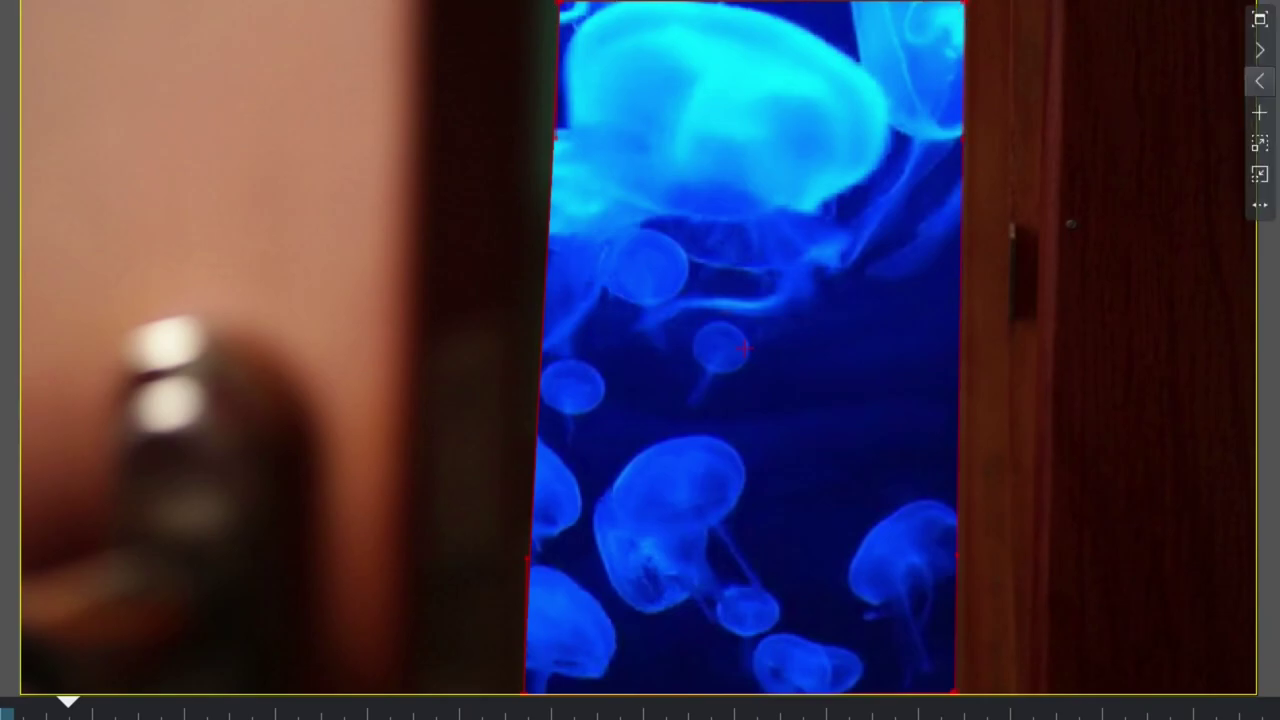
{"action": "key", "text": "space"}
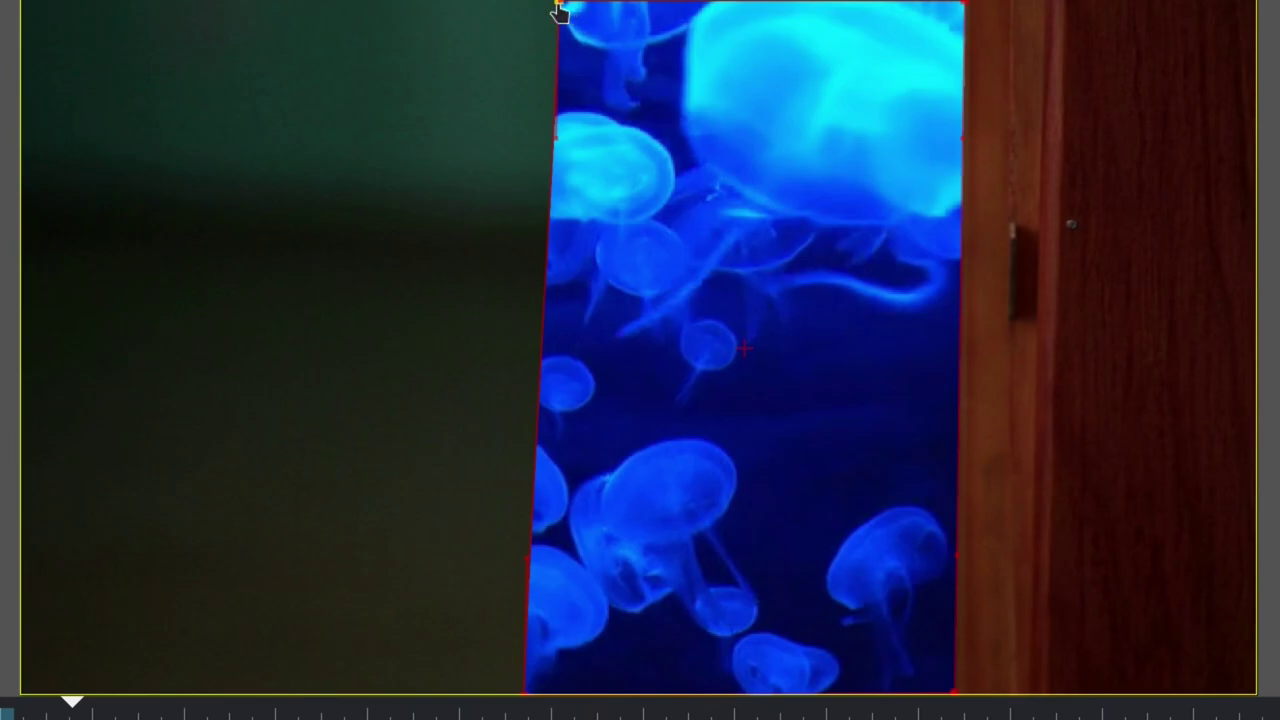
{"action": "left_click_drag", "start_coordinate": [557, 8], "coordinate": [16, 10]}
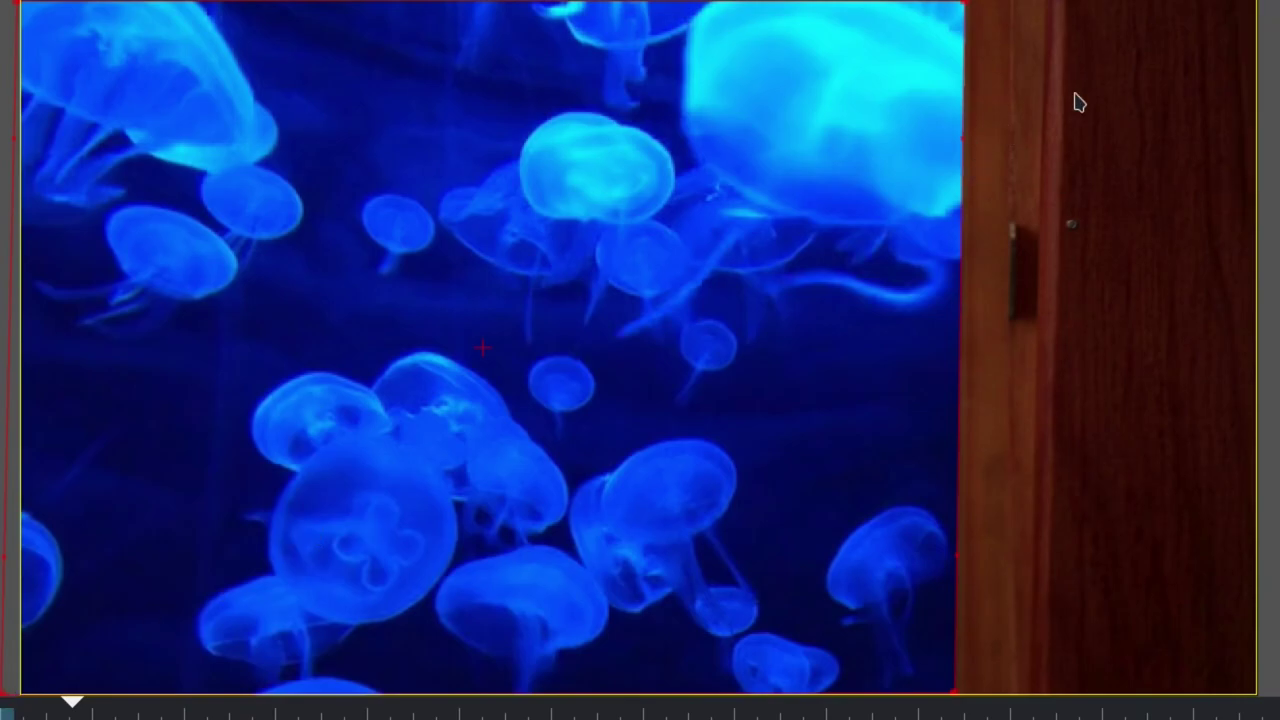
Step: Return the monitor to the main window and play the composite from near the start through the door opening to check the mask
{"action": "left_click", "coordinate": [1260, 22]}
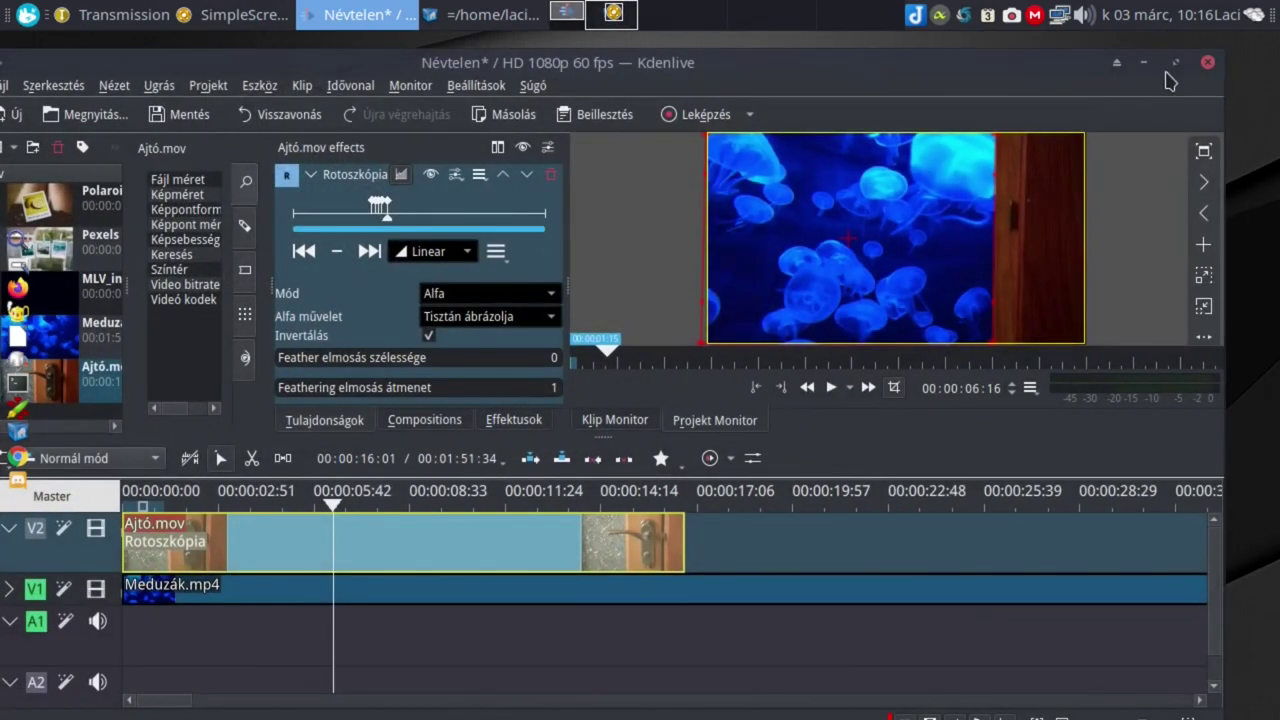
{"action": "left_click", "coordinate": [1176, 63]}
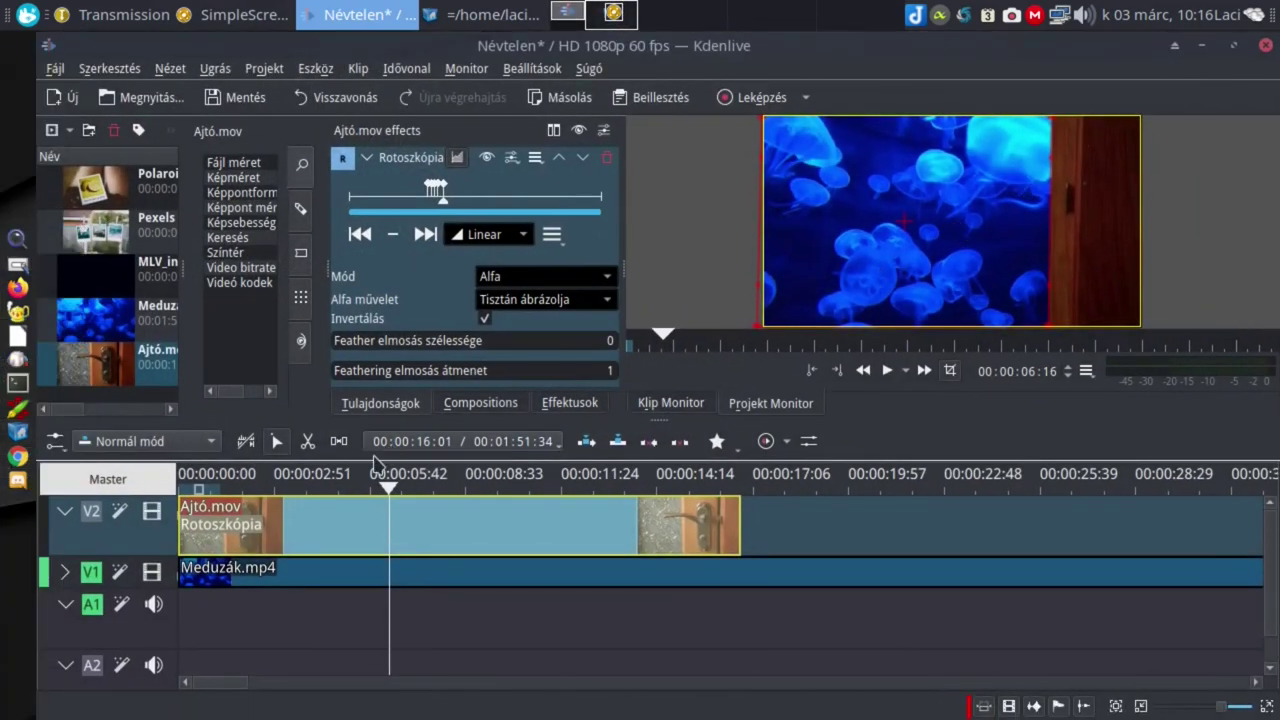
{"action": "left_click", "coordinate": [197, 483]}
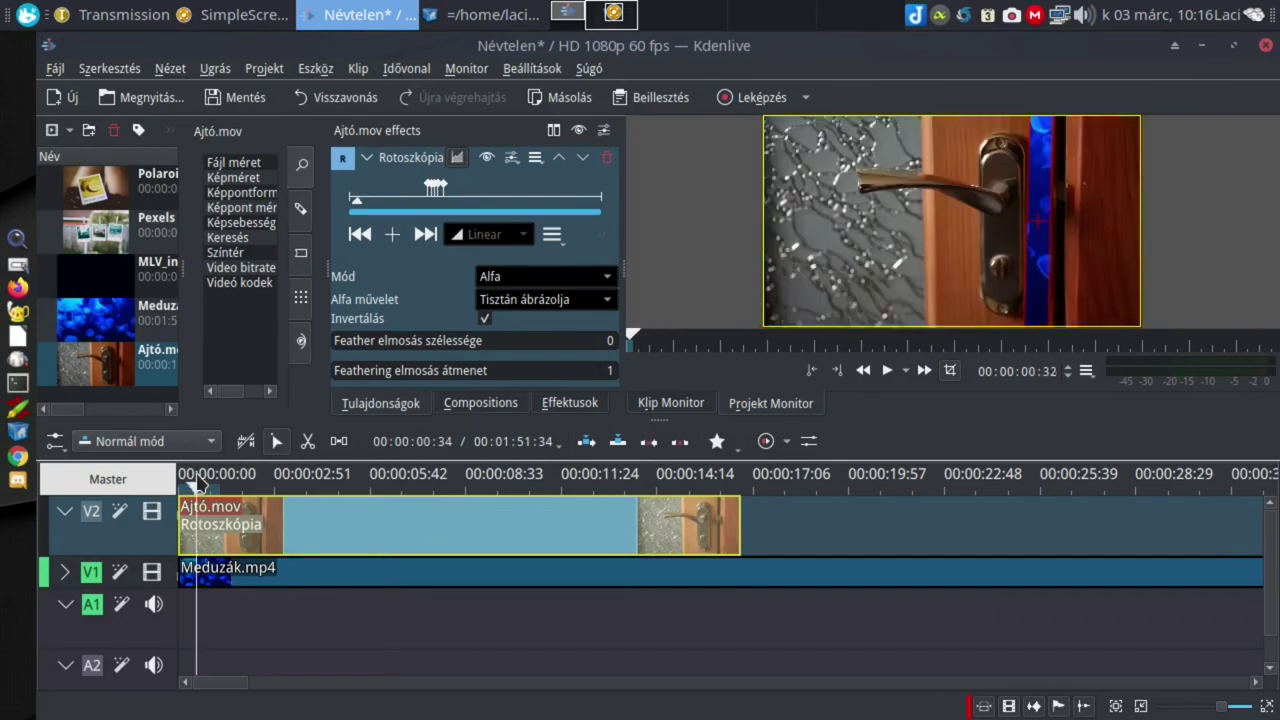
{"action": "key", "text": "space"}
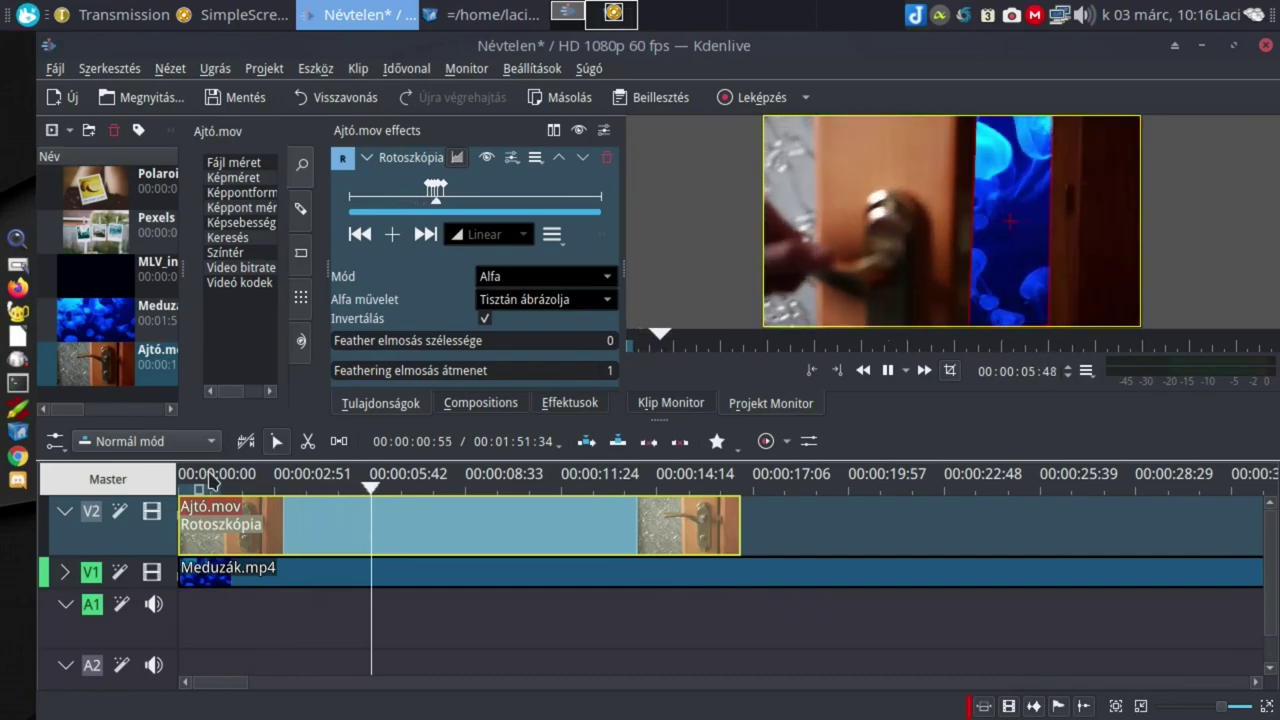
{"action": "key", "text": "space"}
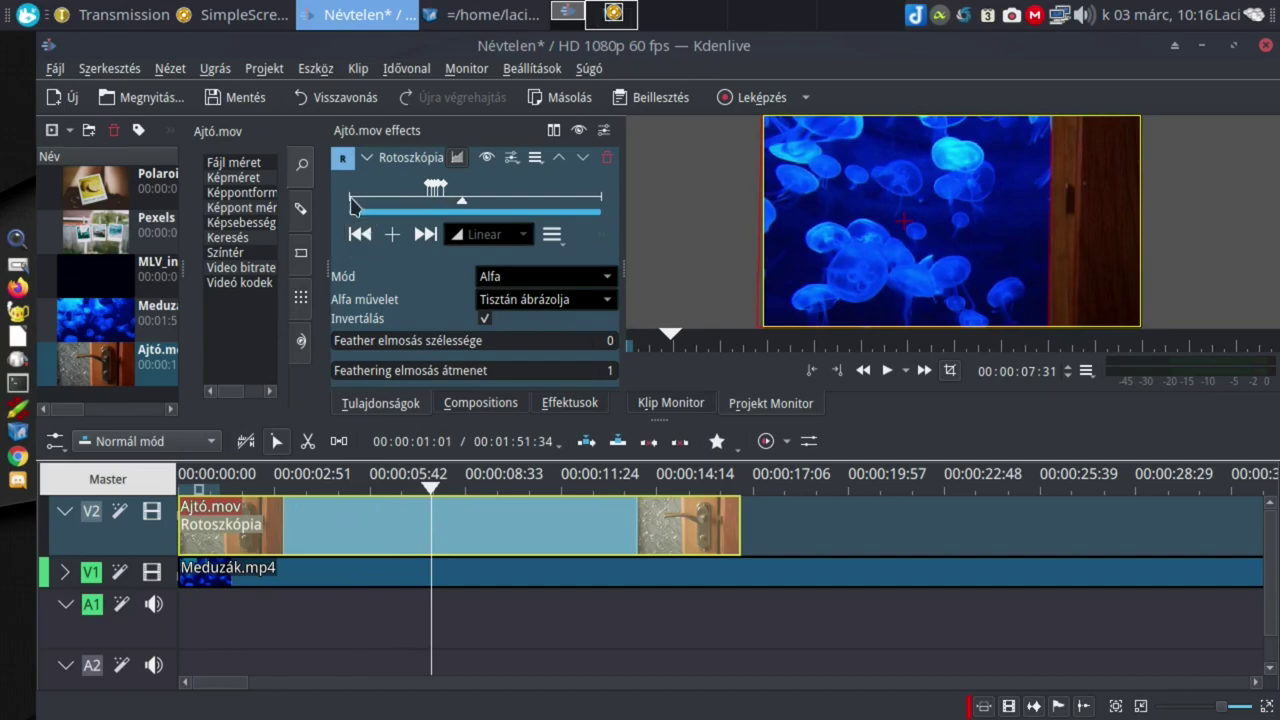
Step: At the start of the Ajtó.mov clip, collapse the mask by moving its two door-side corners onto the frame-side corners
{"action": "left_click", "coordinate": [352, 205]}
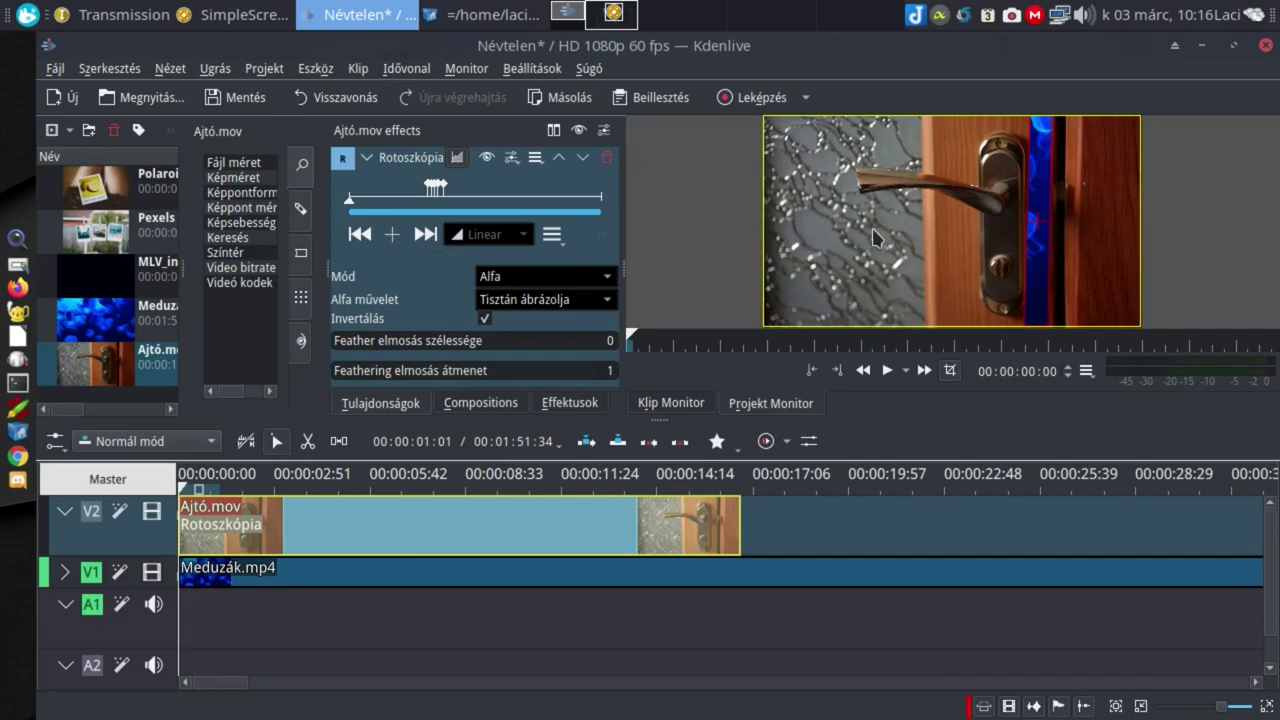
{"action": "double_click", "coordinate": [873, 262]}
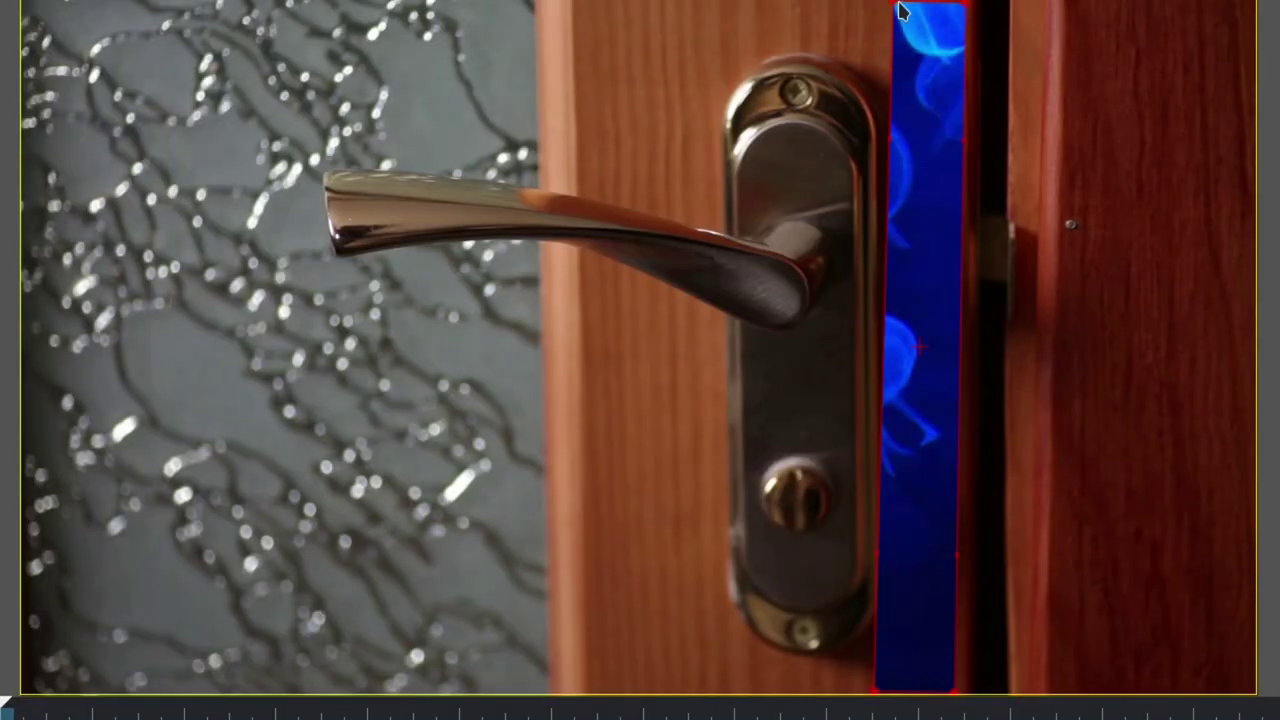
{"action": "left_click_drag", "start_coordinate": [893, 8], "coordinate": [964, 6]}
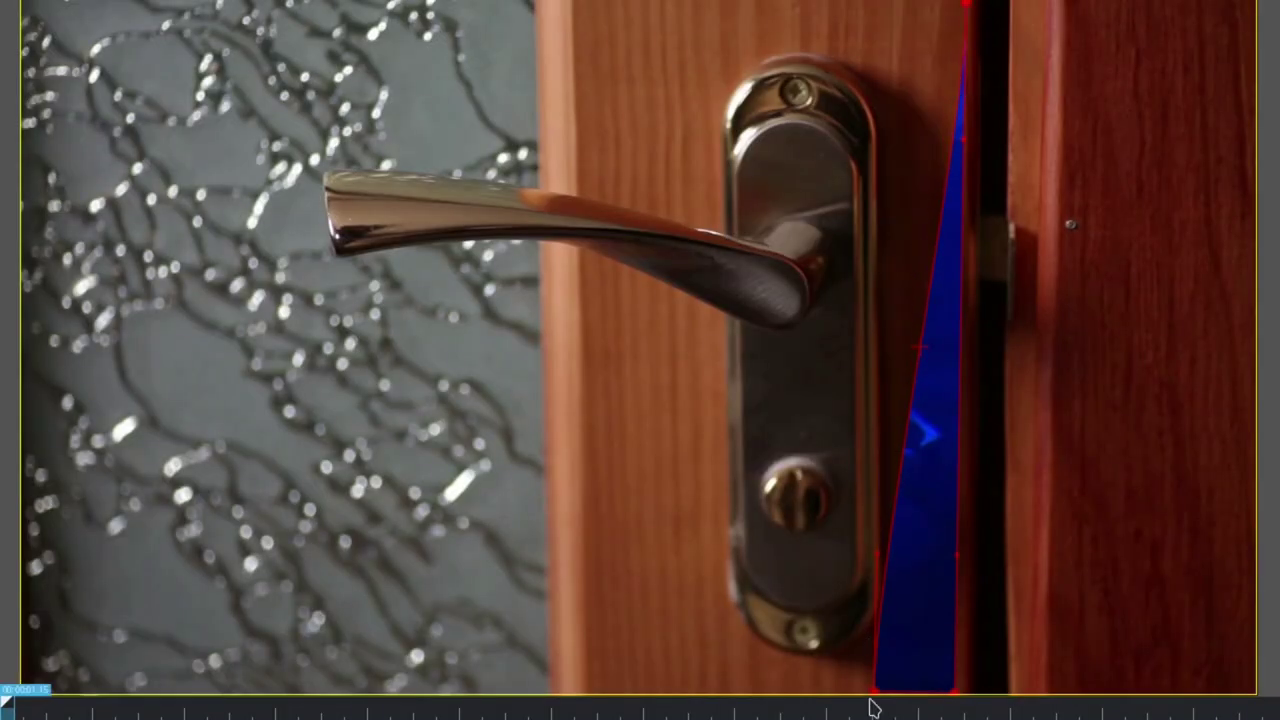
{"action": "left_click_drag", "start_coordinate": [938, 690], "coordinate": [957, 691]}
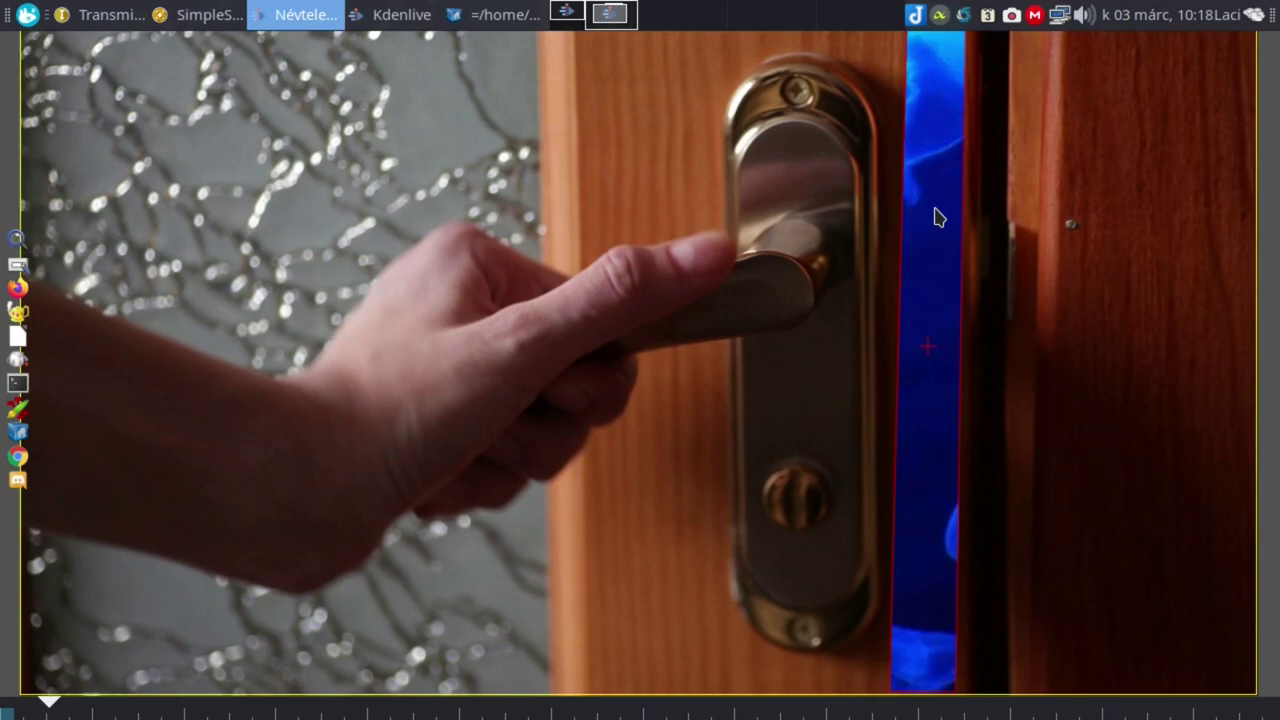
Step: Add a mask keyframe one frame before 00:00:05:15 and collapse the mask there by moving its two door-side corners onto the frame-side ones
{"action": "key", "text": "alt+Tab"}
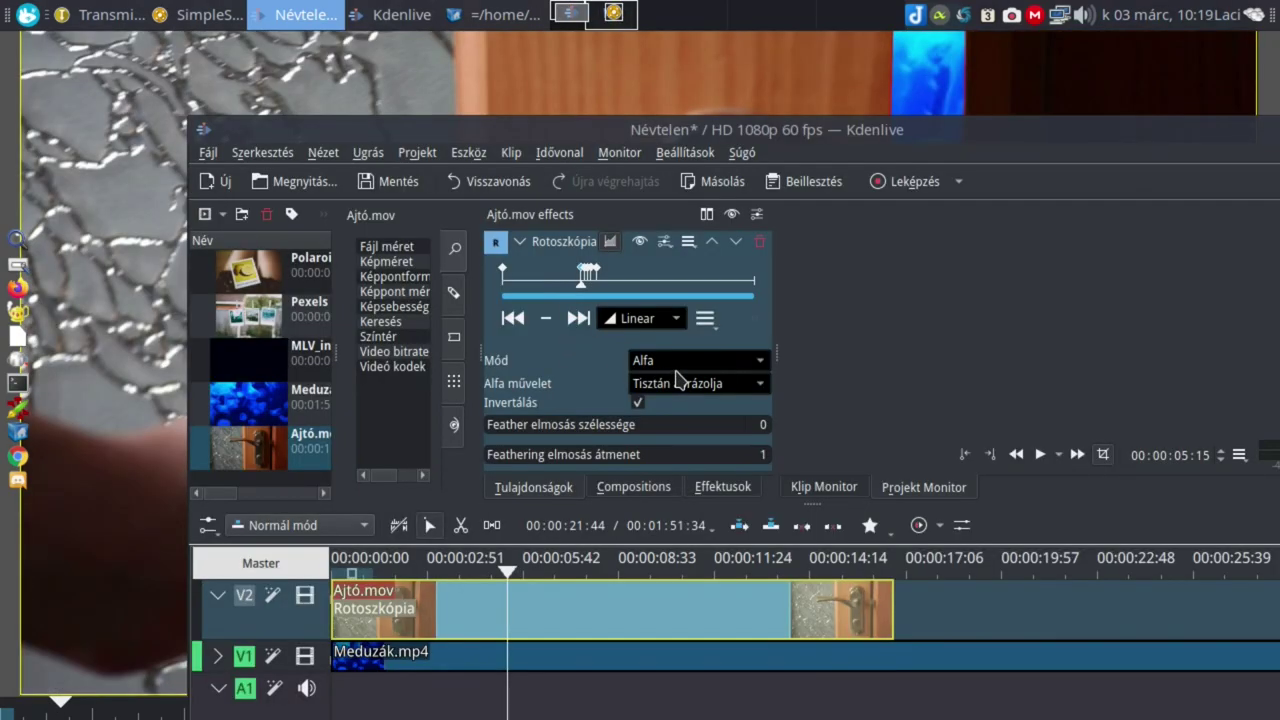
{"action": "key", "text": "Left"}
{"action": "left_click", "coordinate": [545, 318]}
{"action": "middle_click", "coordinate": [486, 131]}
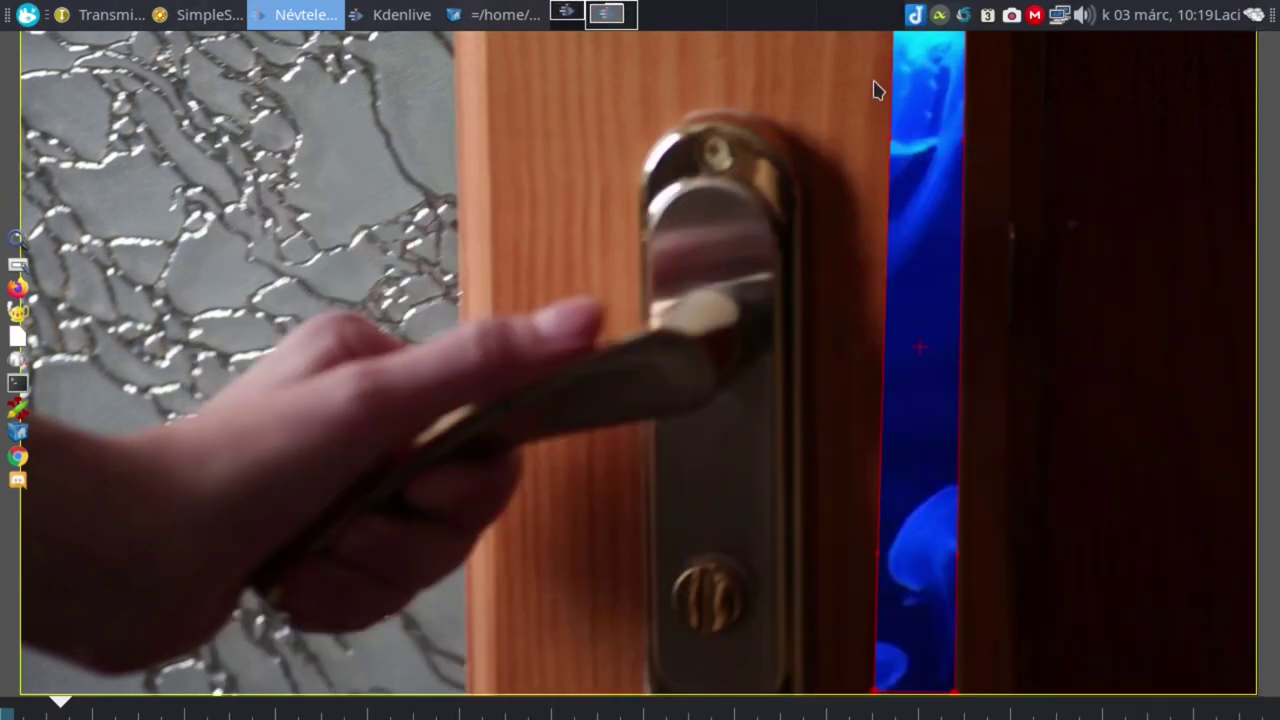
{"action": "left_click_drag", "start_coordinate": [891, 8], "coordinate": [966, 10]}
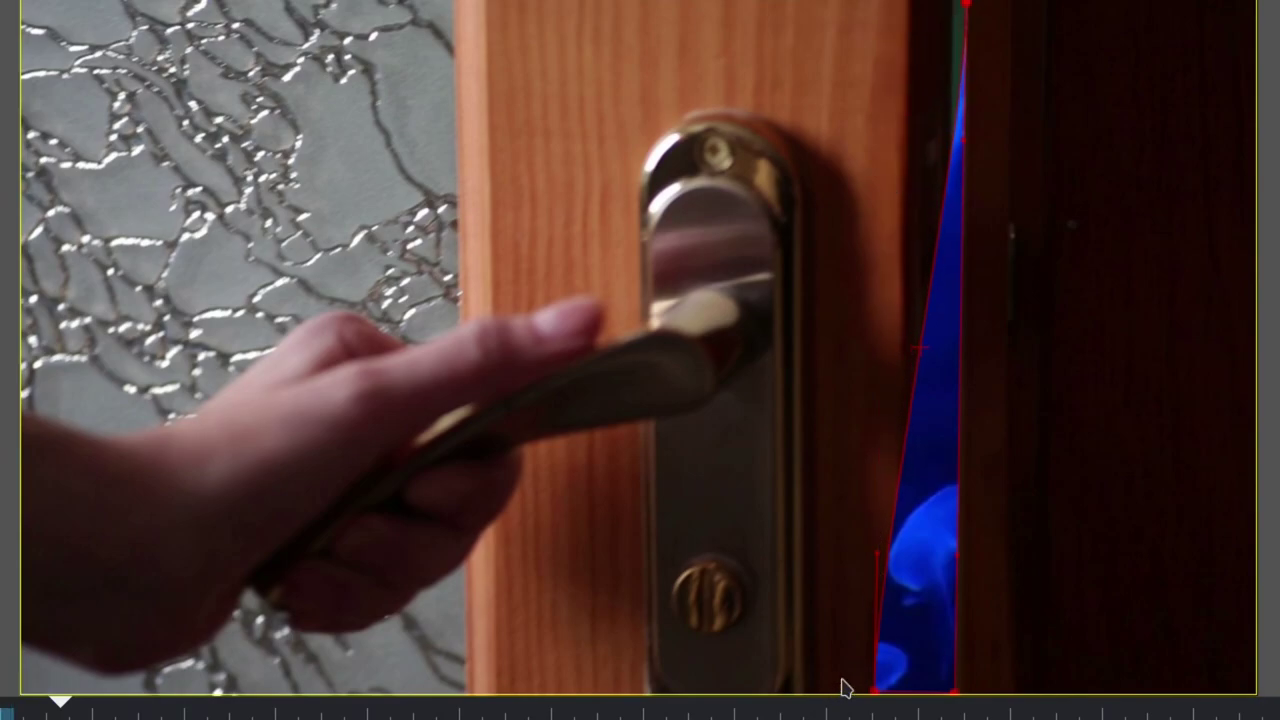
{"action": "left_click_drag", "start_coordinate": [876, 690], "coordinate": [953, 690]}
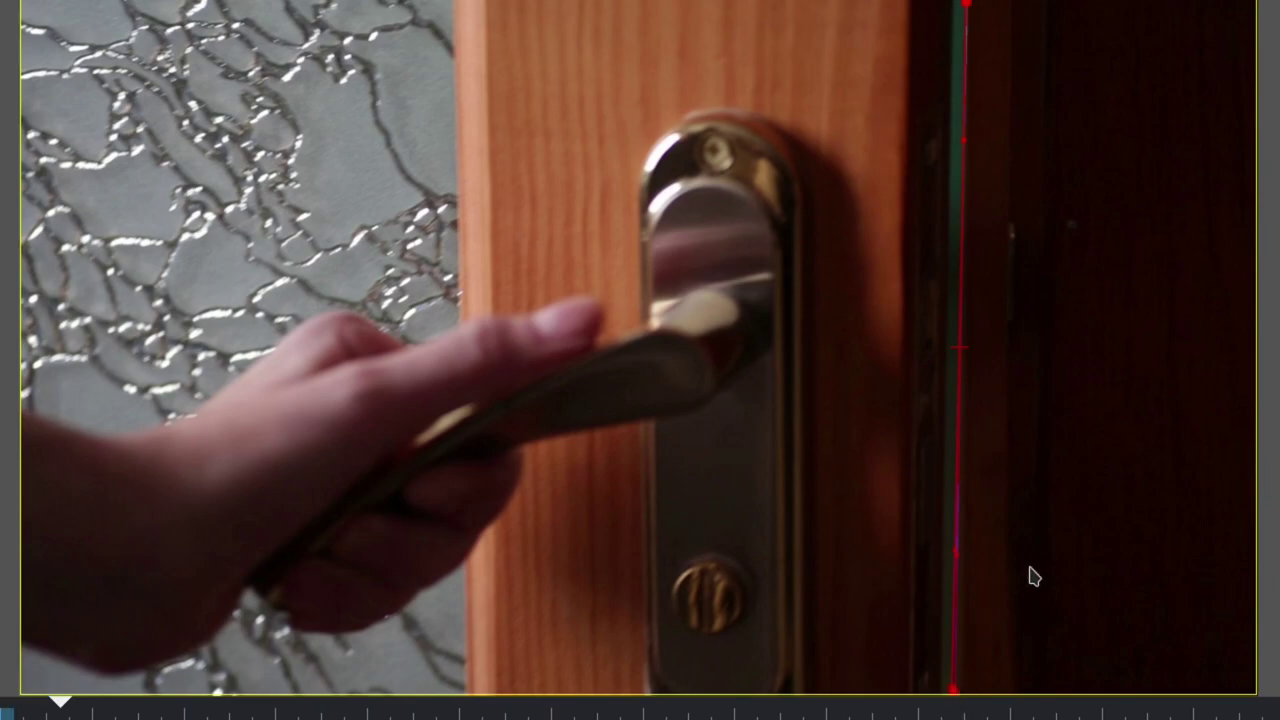
{"action": "left_click", "coordinate": [966, 9]}
{"action": "key", "text": "Escape"}
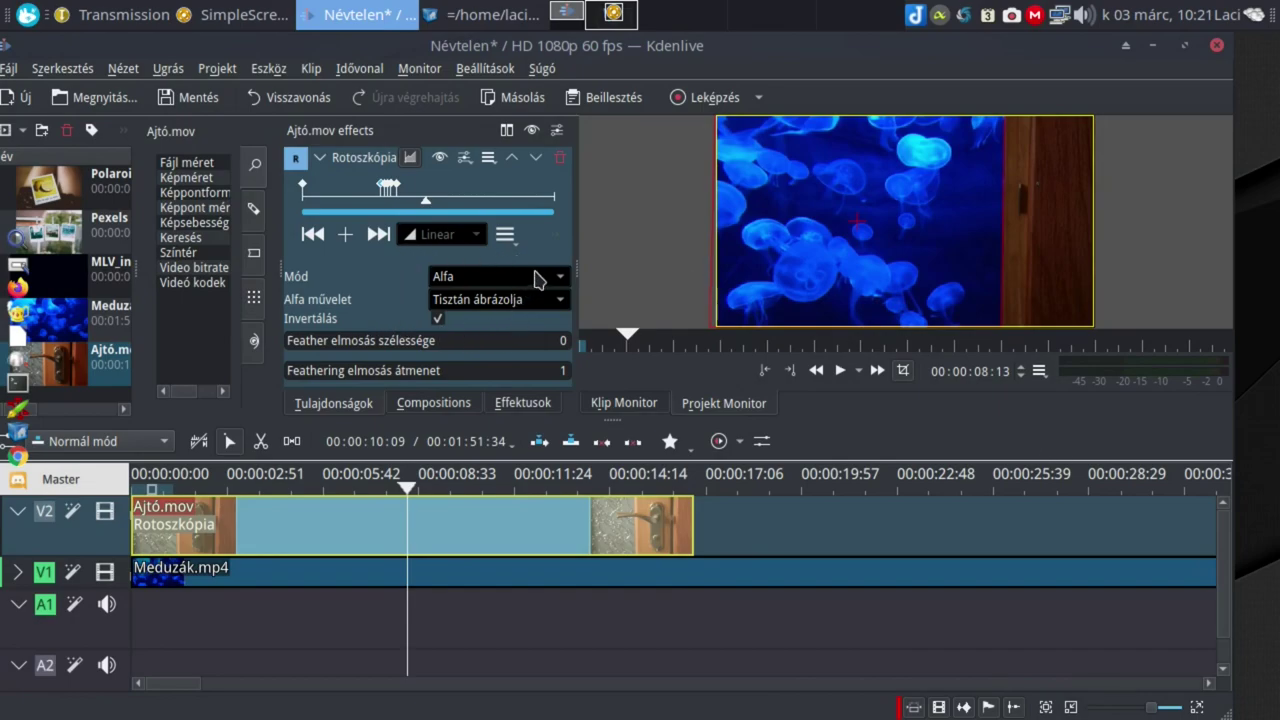
Step: Keep the rotoscoping alpha operation on Tisztán ábrázolja, and set its feather width to 17 and its feathering passes to 4
{"action": "left_click", "coordinate": [544, 300]}
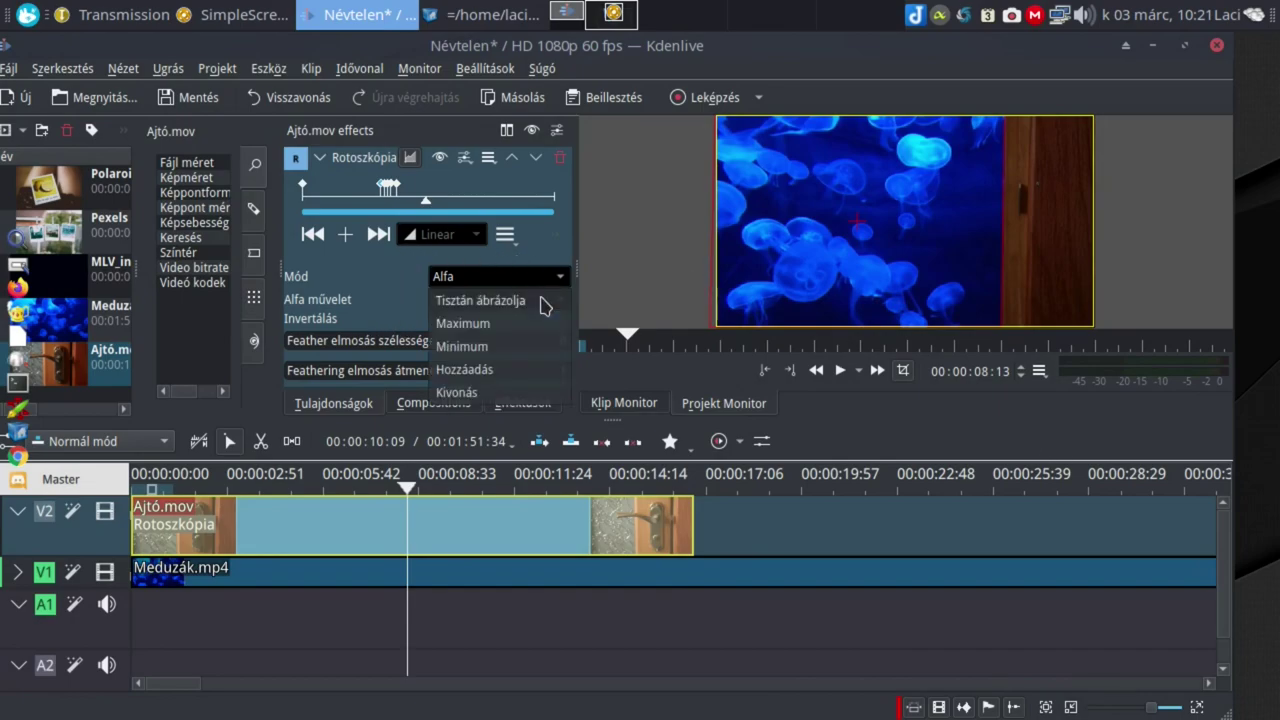
{"action": "left_click", "coordinate": [541, 300]}
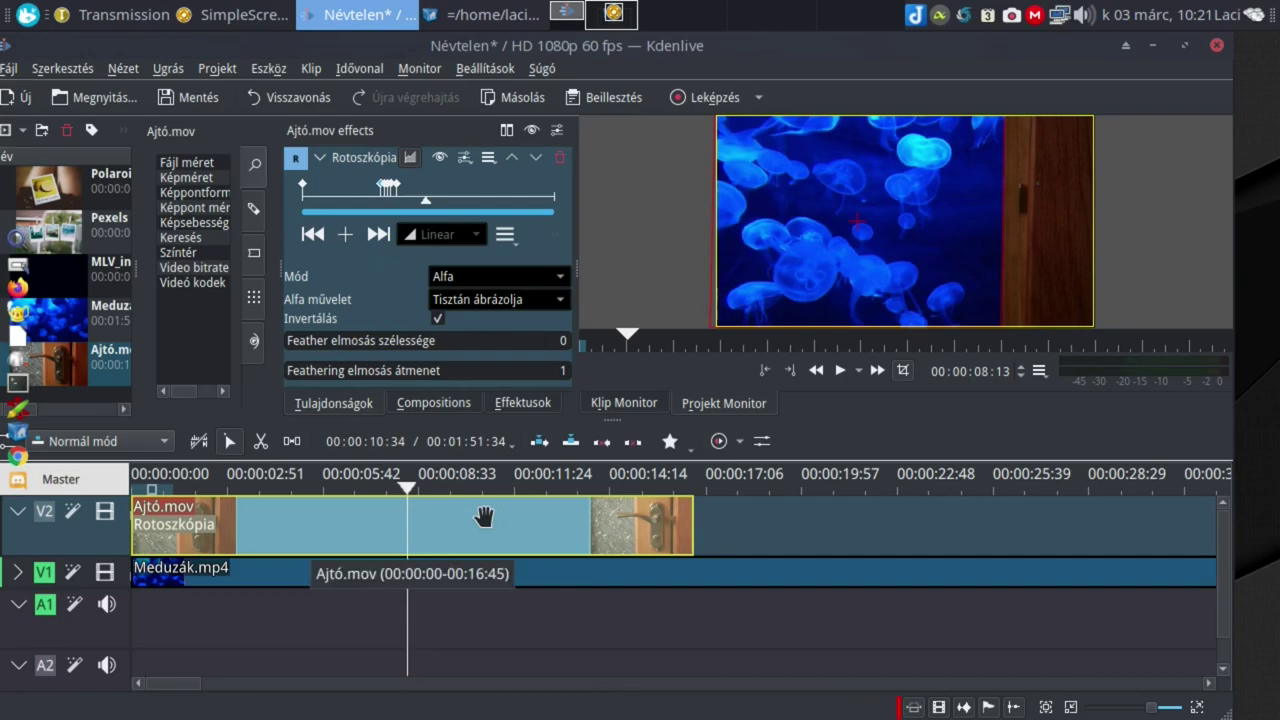
{"action": "left_click", "coordinate": [304, 341]}
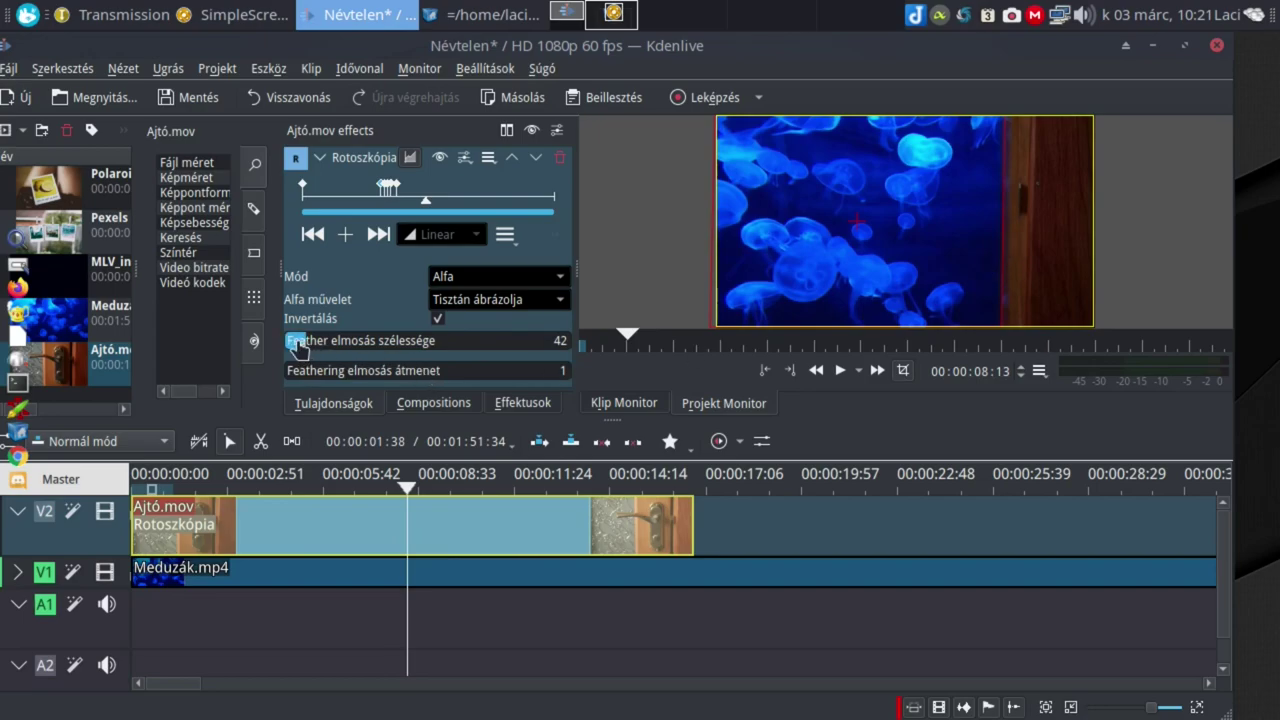
{"action": "left_click_drag", "start_coordinate": [300, 346], "coordinate": [296, 348]}
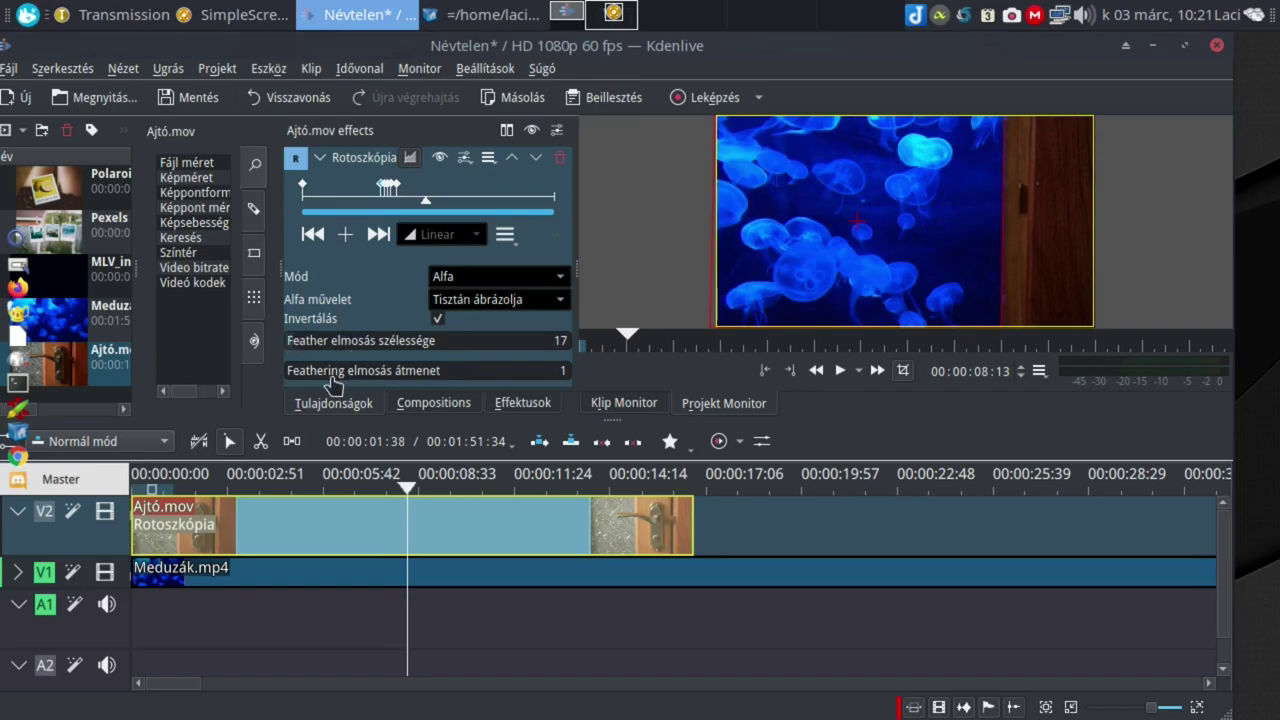
{"action": "scroll", "coordinate": [333, 385], "scroll_direction": "up", "scroll_amount": 3}
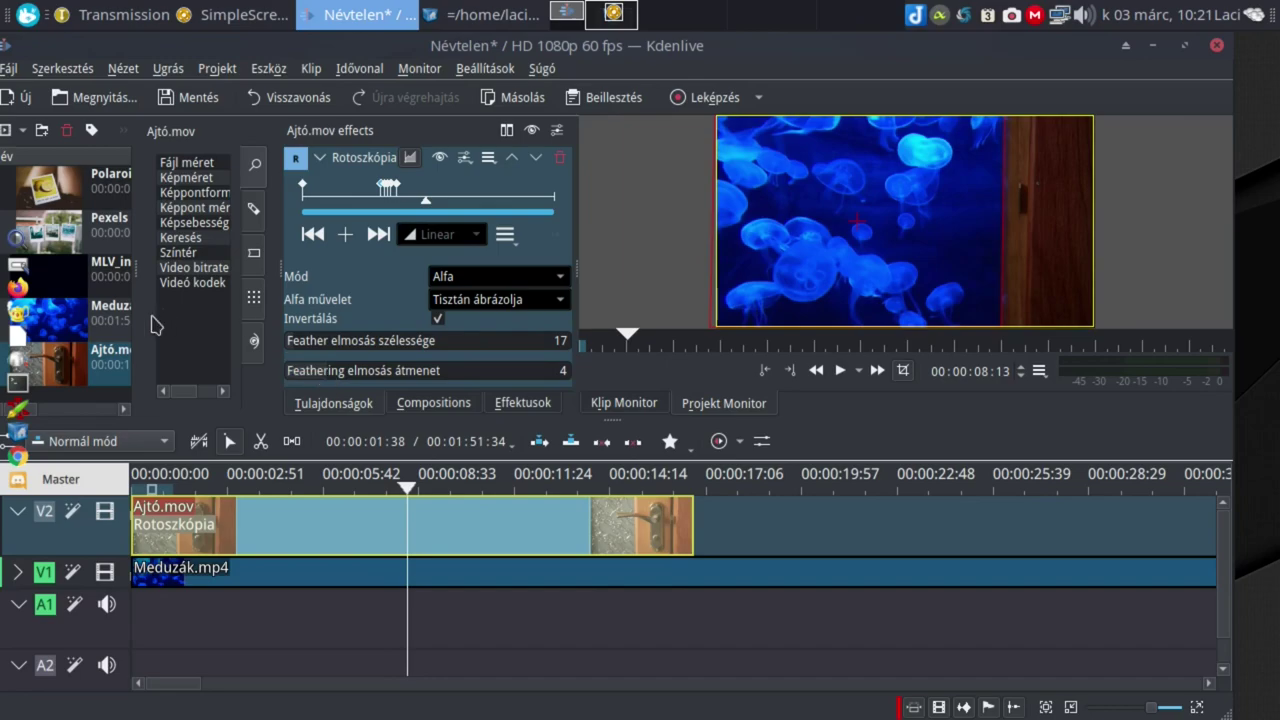
Step: Play the timeline from about 00:00:00:58 to check the feathered mask while the door opens
{"action": "left_click", "coordinate": [163, 480]}
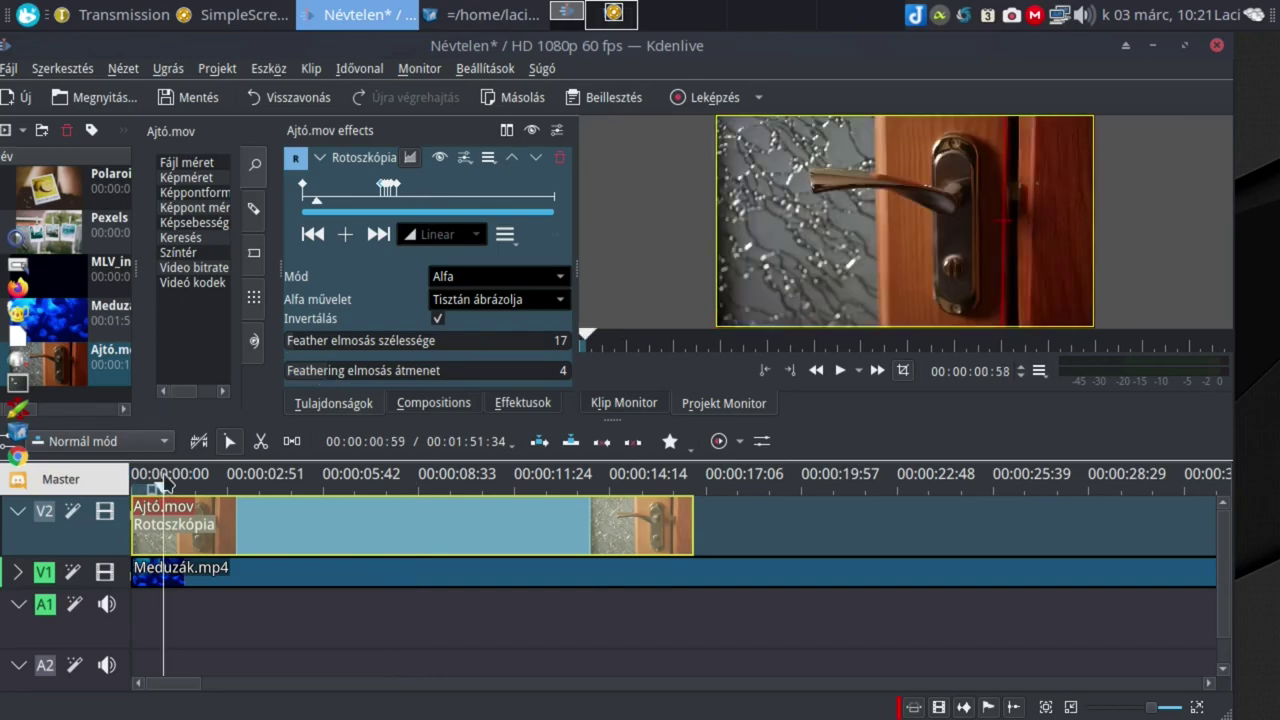
{"action": "left_click_drag", "start_coordinate": [163, 480], "coordinate": [171, 483]}
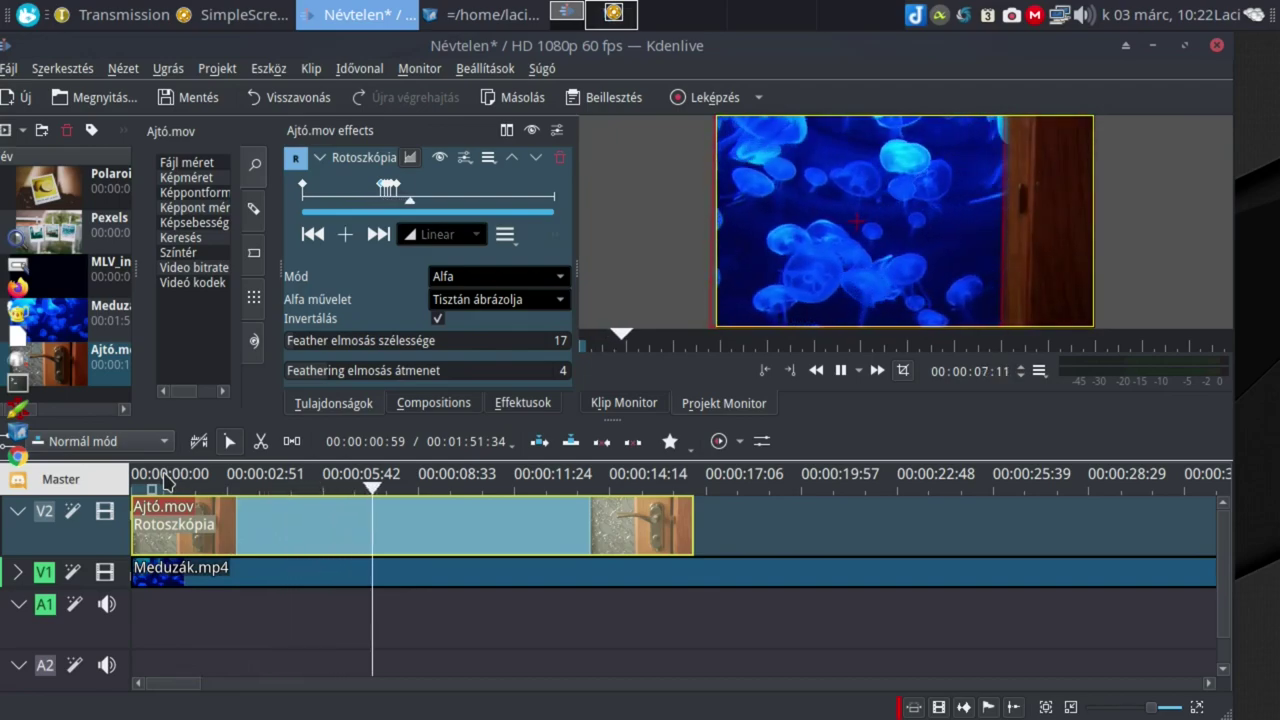
{"action": "key", "text": "space"}
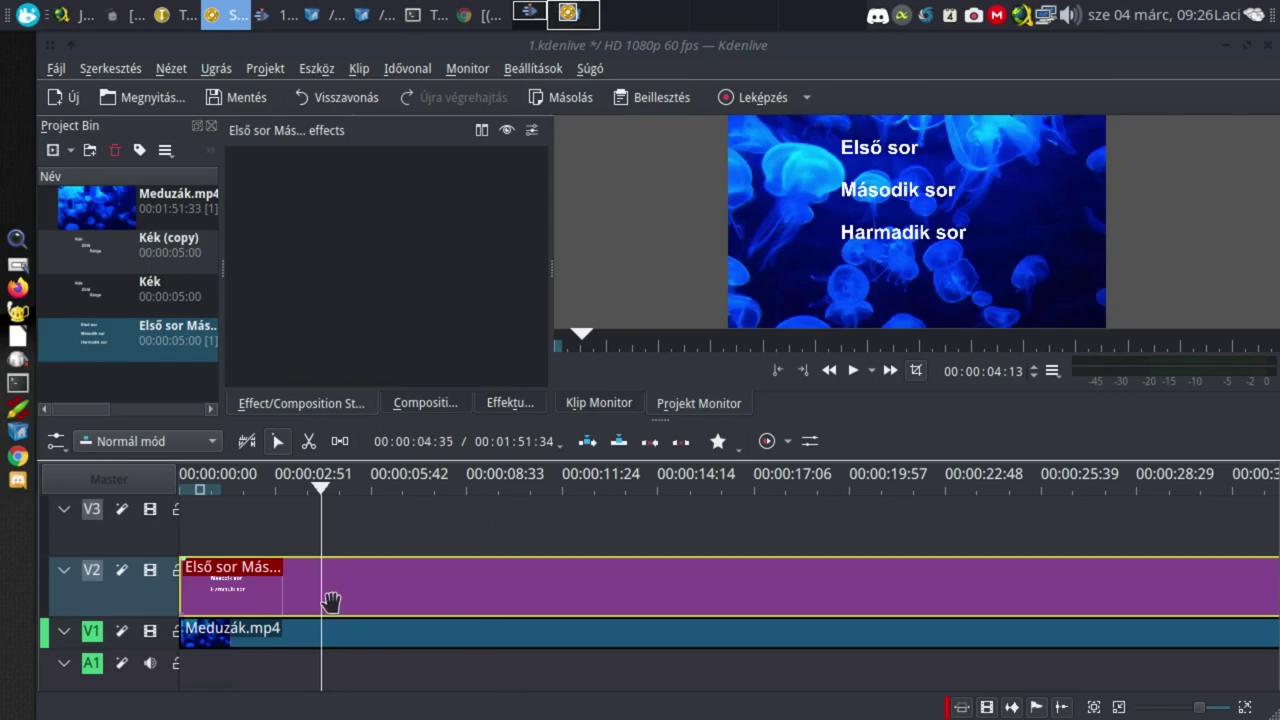
Step: Apply the Rotoszkópia effect to the three-line title clip on track V2 and show its settings
{"action": "left_click", "coordinate": [237, 638]}
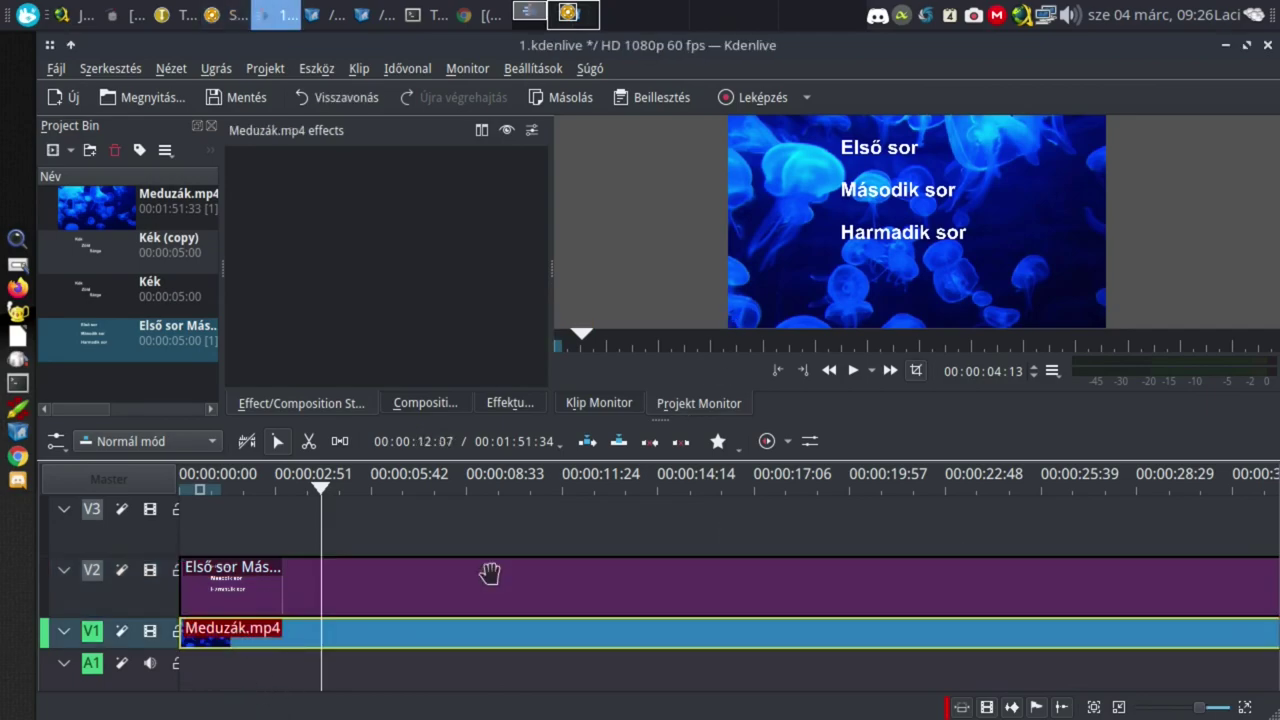
{"action": "left_click", "coordinate": [356, 592]}
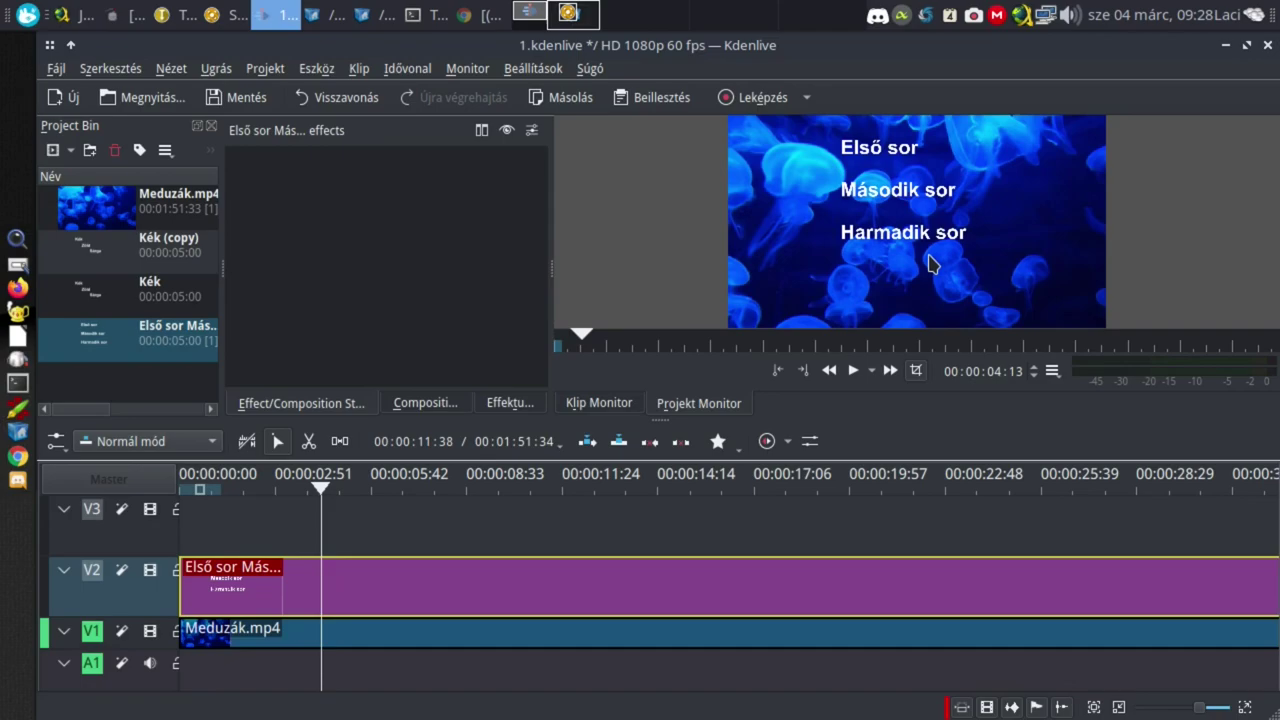
{"action": "left_click", "coordinate": [495, 404]}
{"action": "left_click_drag", "start_coordinate": [337, 193], "coordinate": [363, 587]}
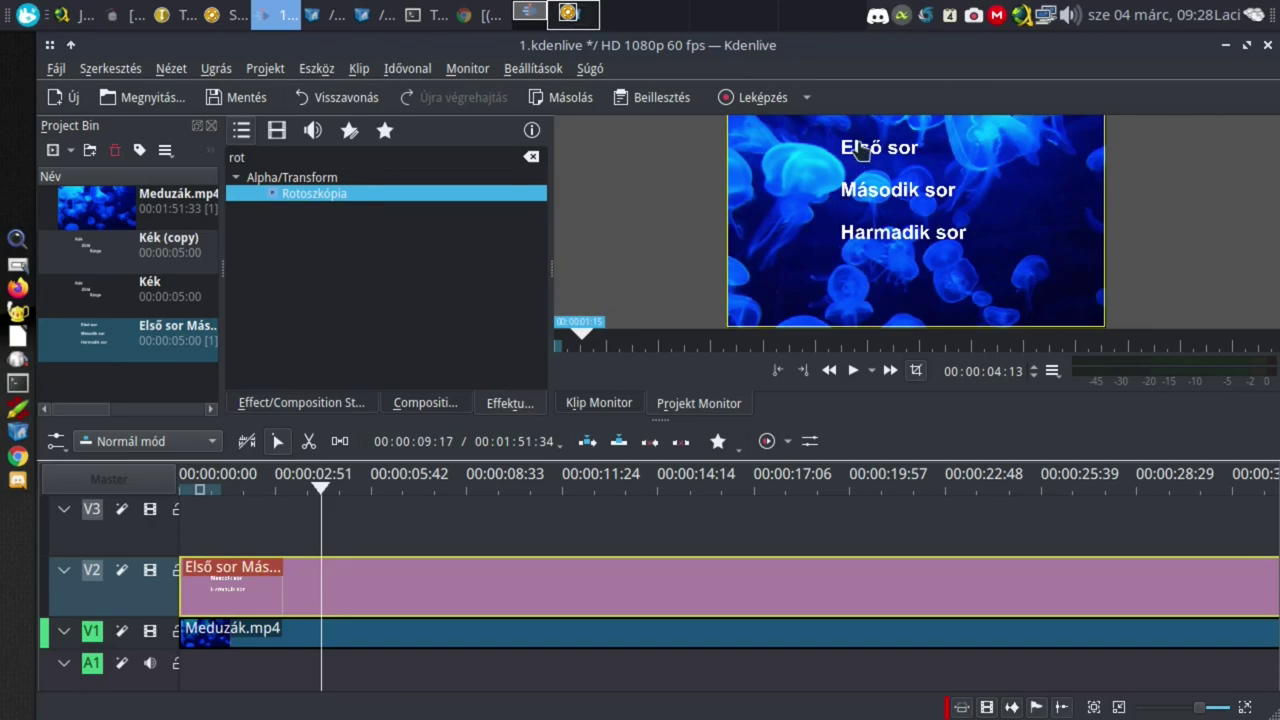
{"action": "left_click", "coordinate": [294, 405]}
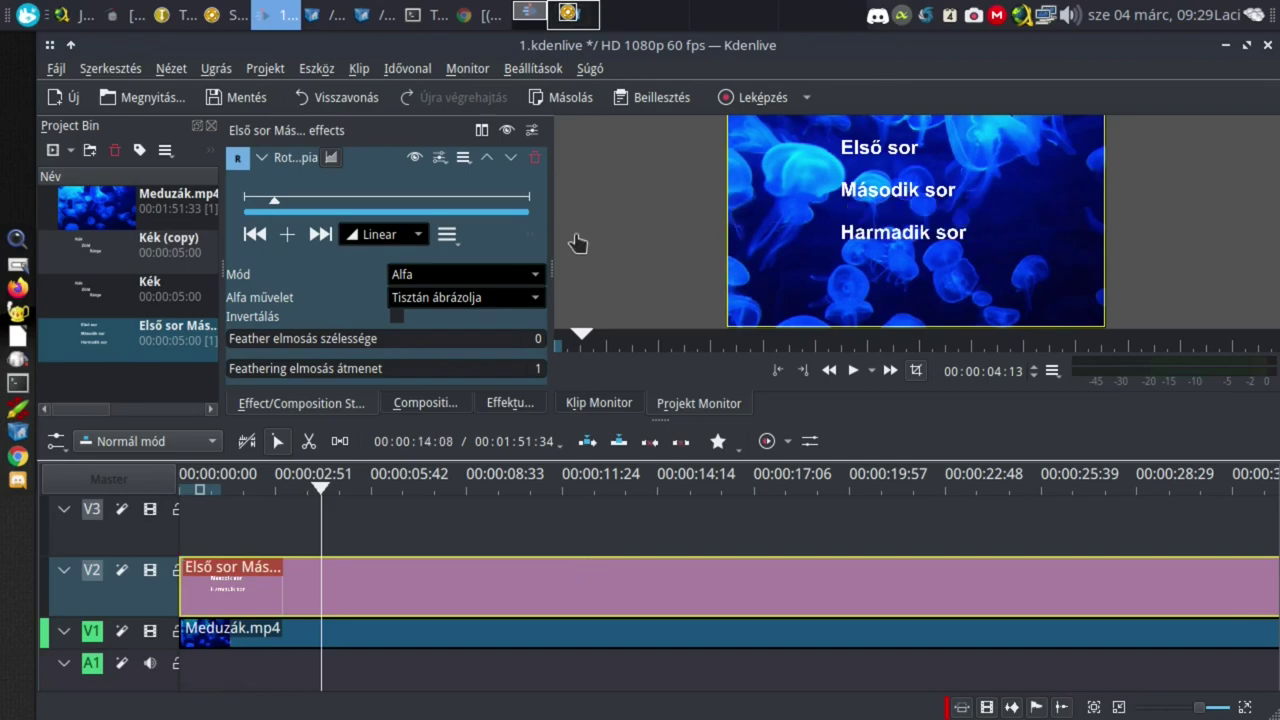
Step: Add rotoscoping keyframes to the title clip at 00:00:04:13 and one frame on at 00:00:04:14
{"action": "left_click", "coordinate": [288, 236]}
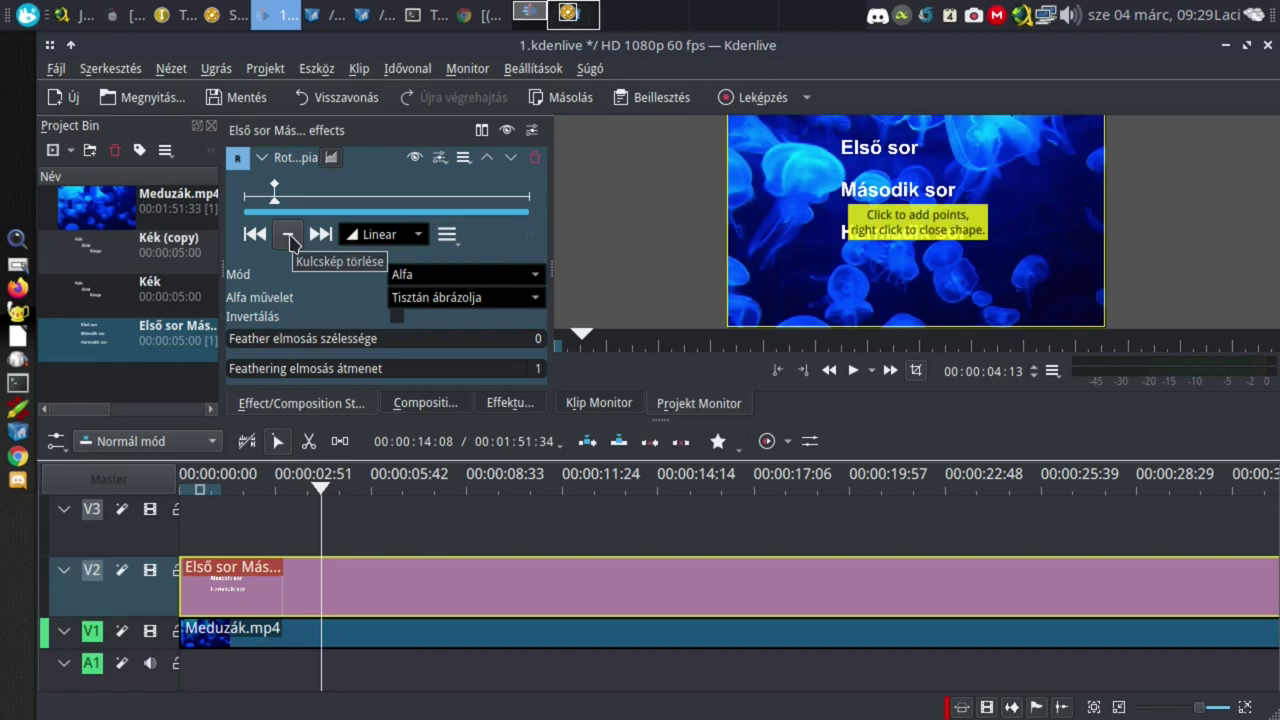
{"action": "left_click", "coordinate": [289, 237]}
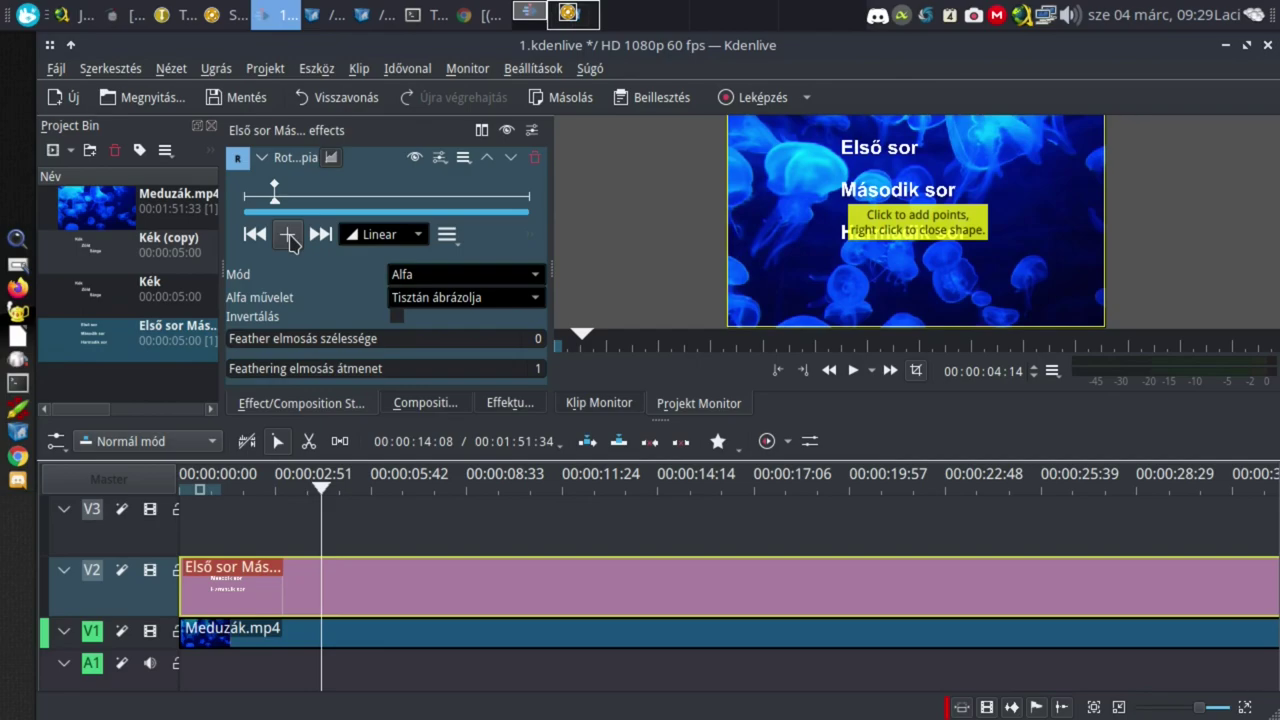
{"action": "left_click", "coordinate": [289, 237]}
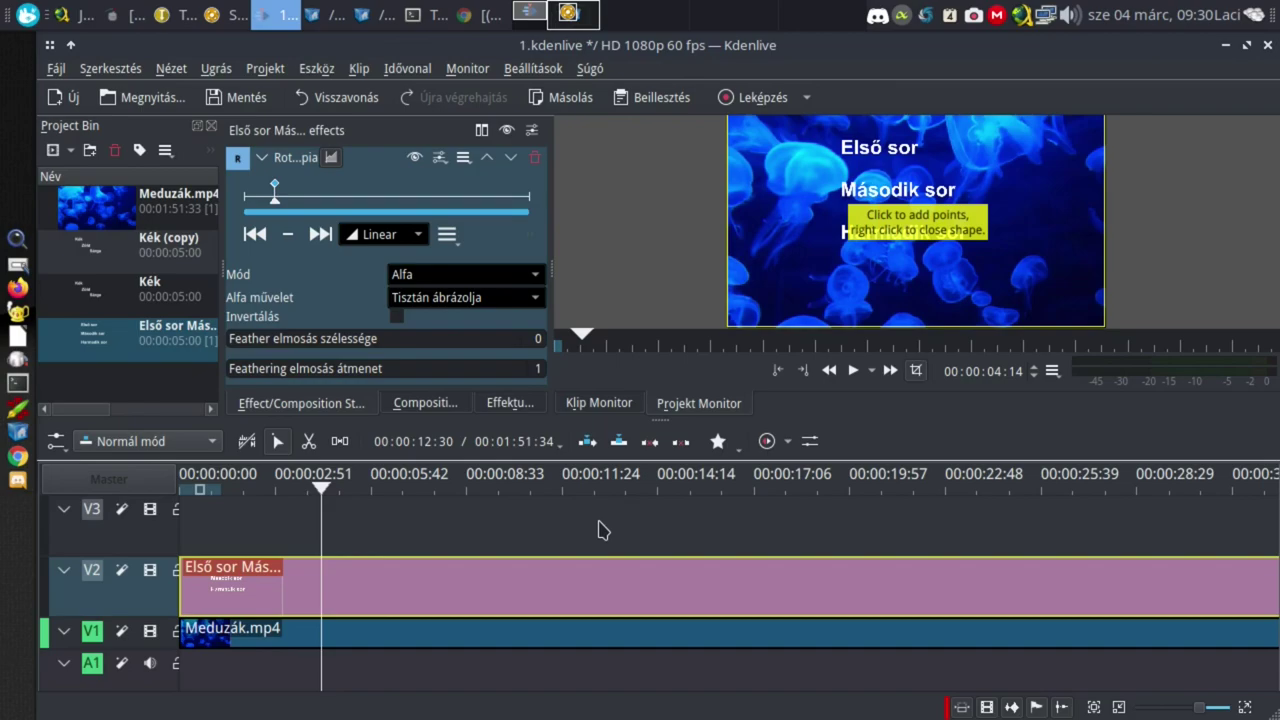
Step: In the full-screen monitor, draw and close a mask just left of the three title lines, notching its text-side edge between the lines
{"action": "double_click", "coordinate": [600, 368]}
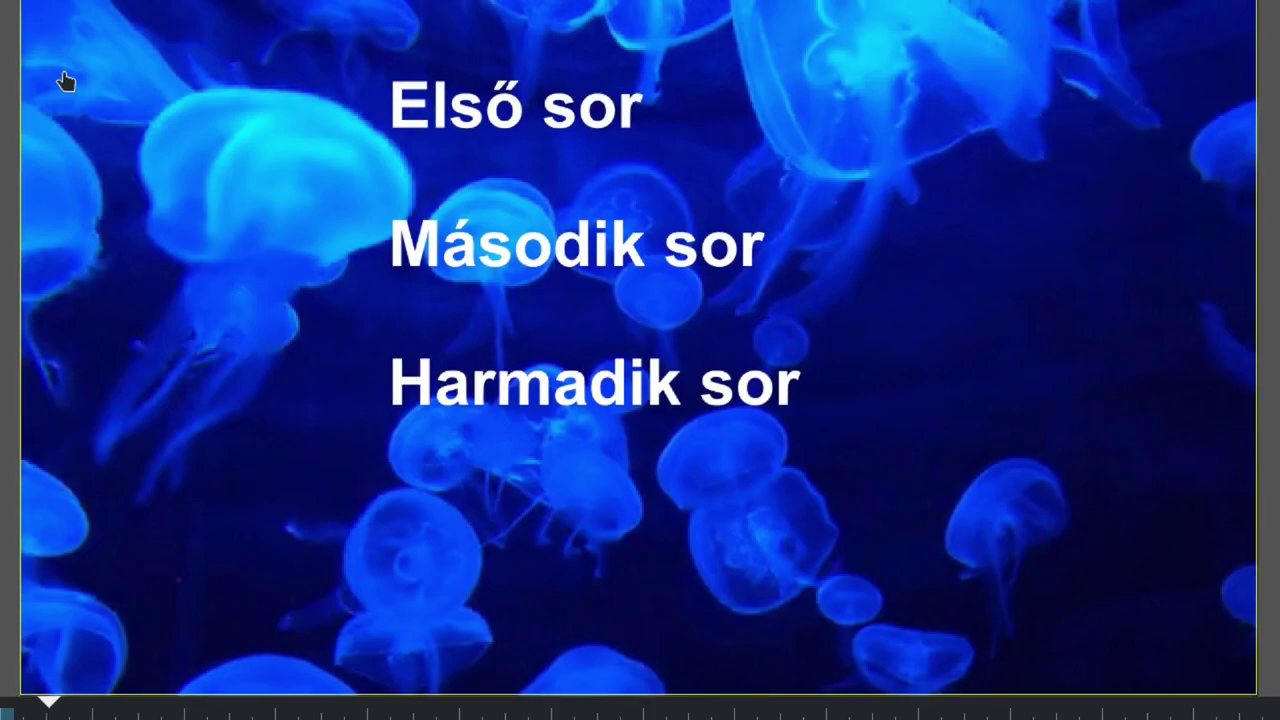
{"action": "left_click", "coordinate": [338, 53]}
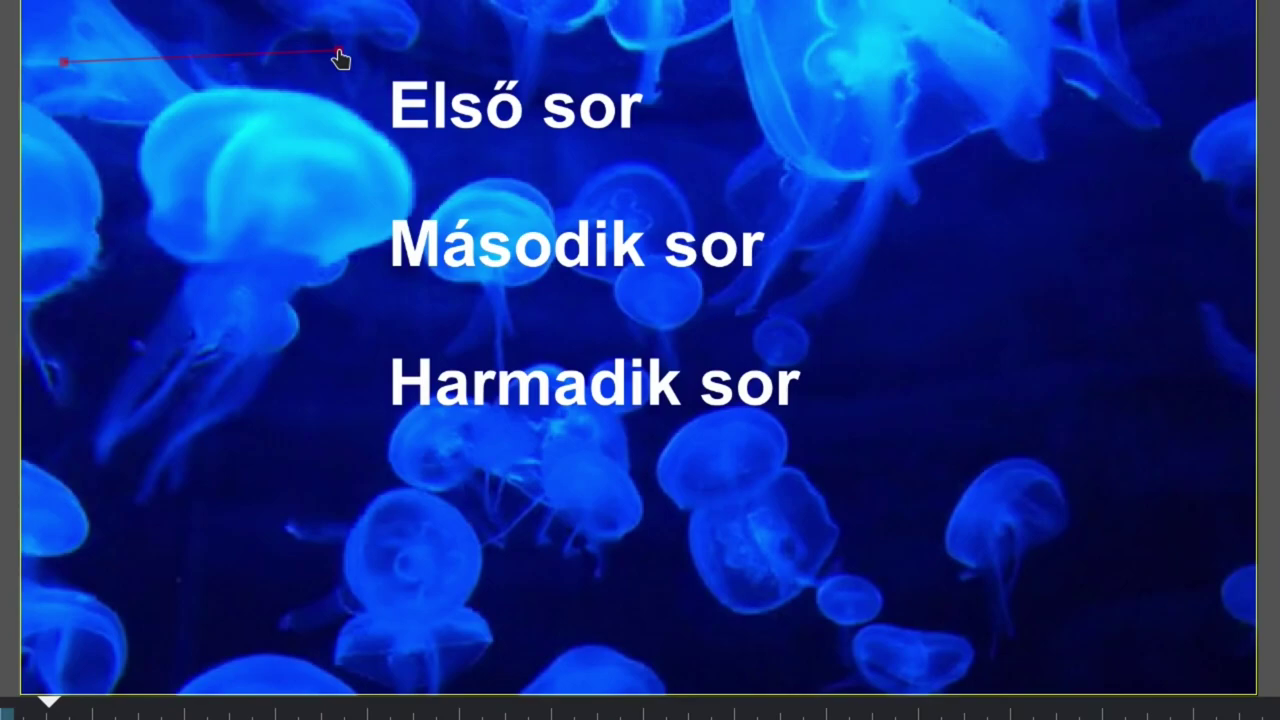
{"action": "left_click", "coordinate": [331, 144]}
{"action": "left_click", "coordinate": [294, 159]}
{"action": "left_click", "coordinate": [331, 171]}
{"action": "left_click", "coordinate": [340, 272]}
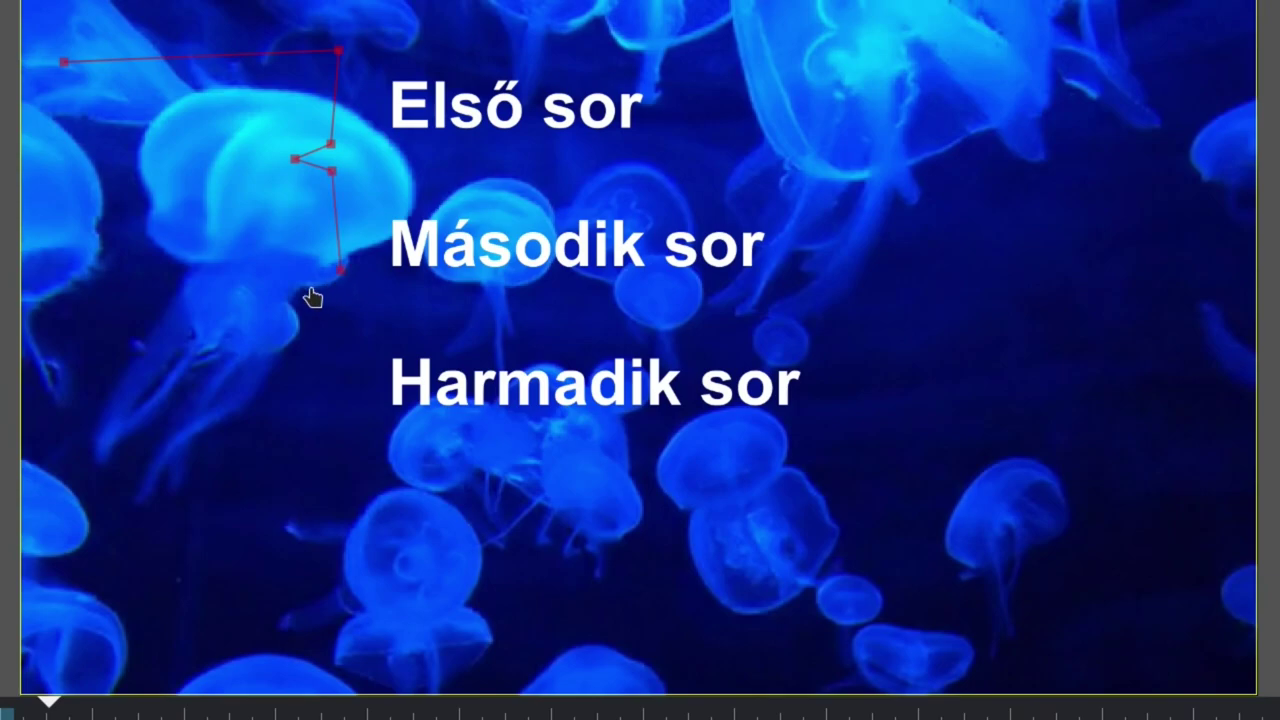
{"action": "left_click", "coordinate": [276, 302]}
{"action": "left_click", "coordinate": [341, 325]}
{"action": "left_click", "coordinate": [351, 428]}
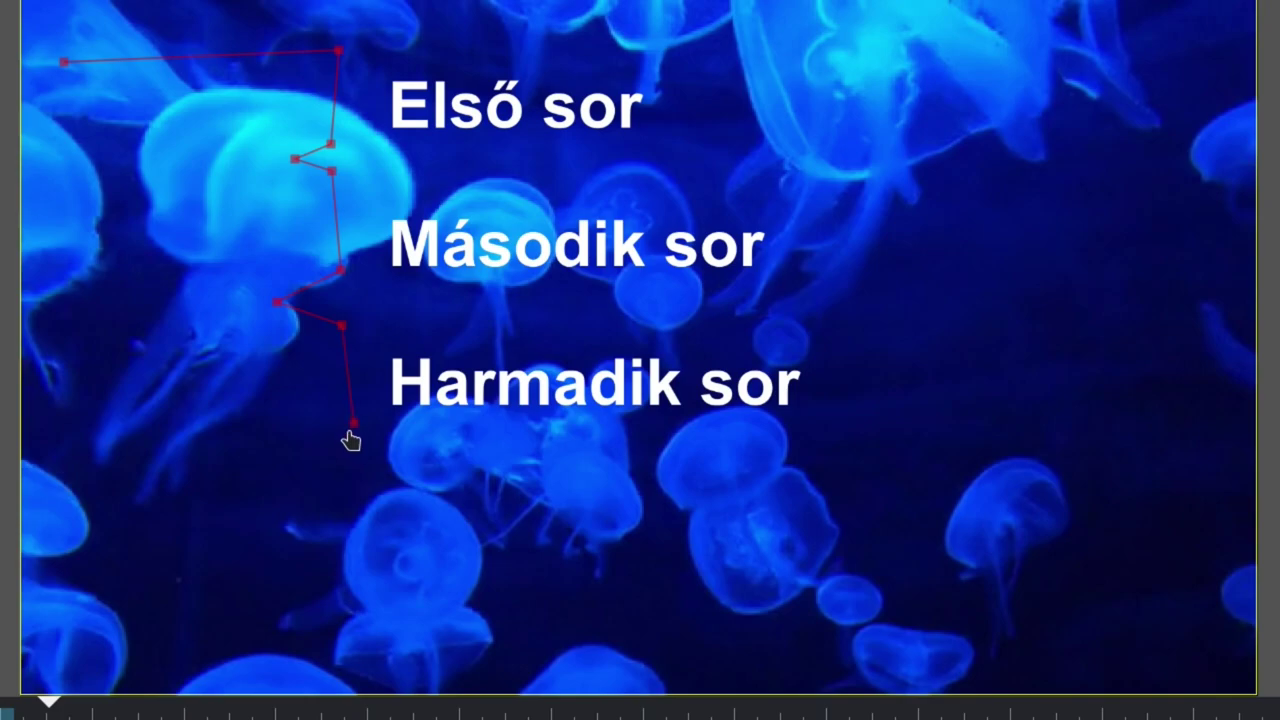
{"action": "left_click", "coordinate": [82, 438]}
{"action": "left_click", "coordinate": [82, 440]}
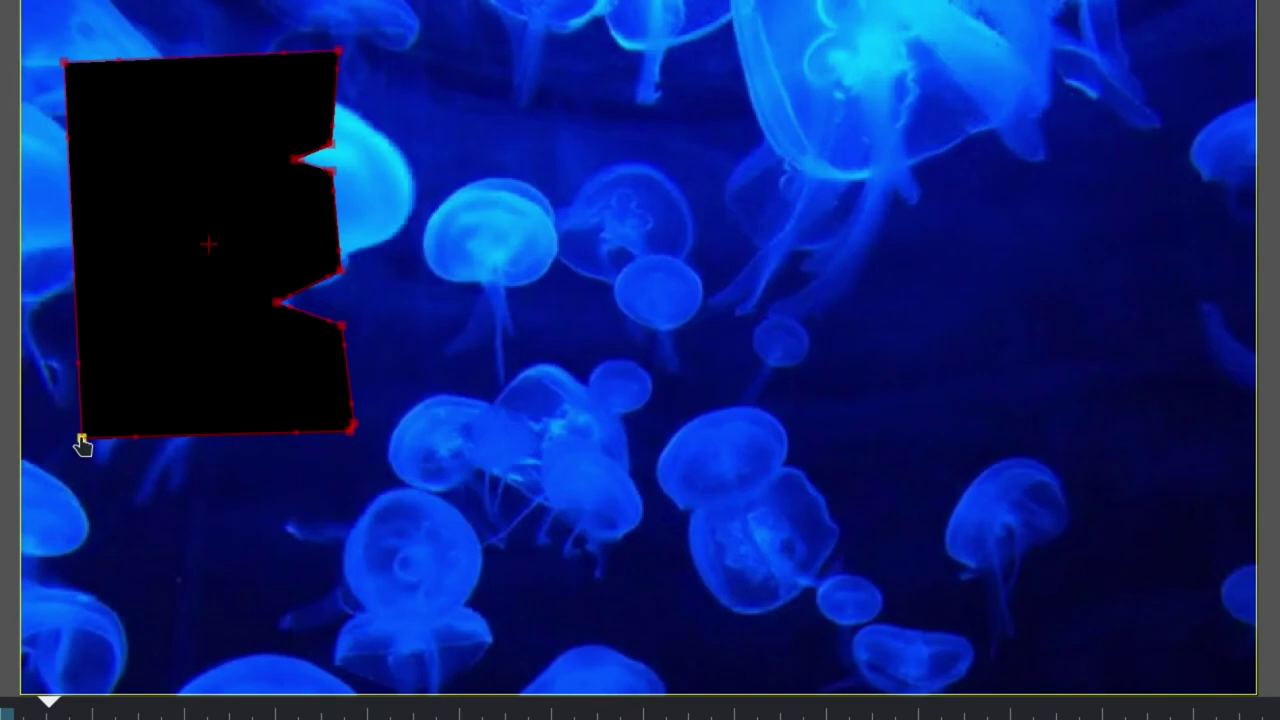
{"action": "left_click", "coordinate": [82, 441]}
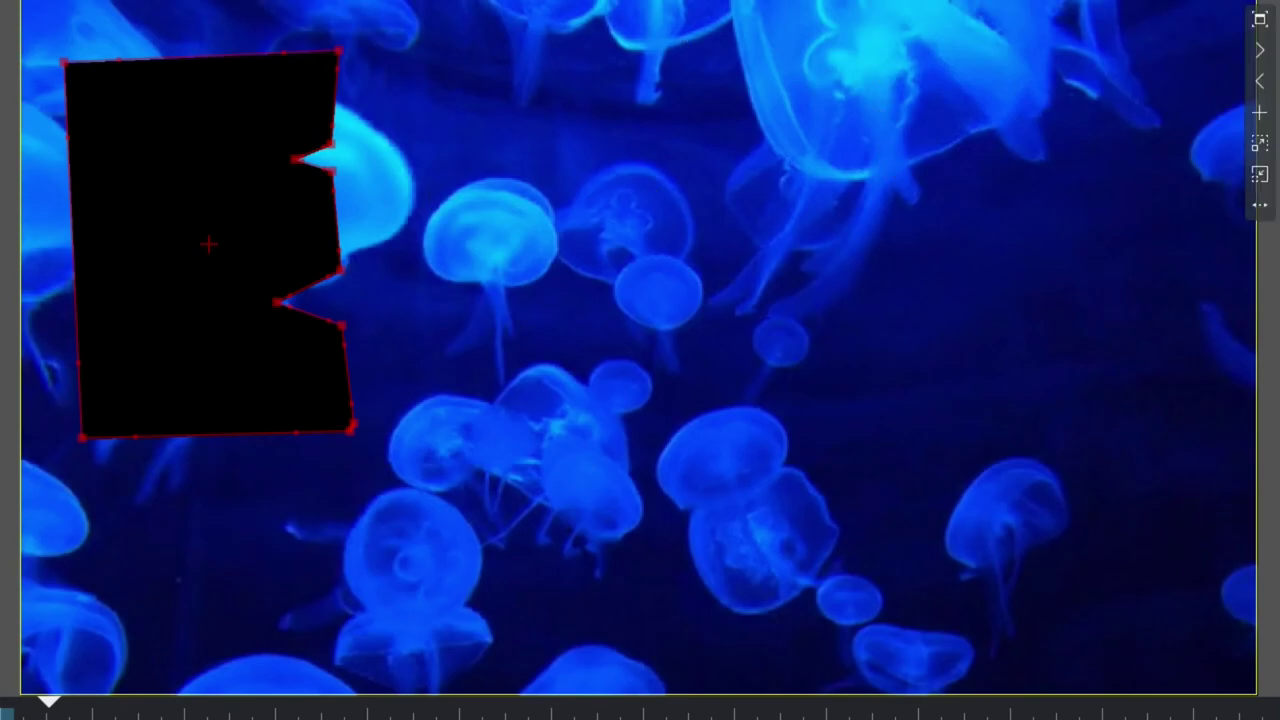
Step: Check the mask during playback, then stretch its upper section past the first title line, Első sor, by moving both text-side corners
{"action": "key", "text": "space"}
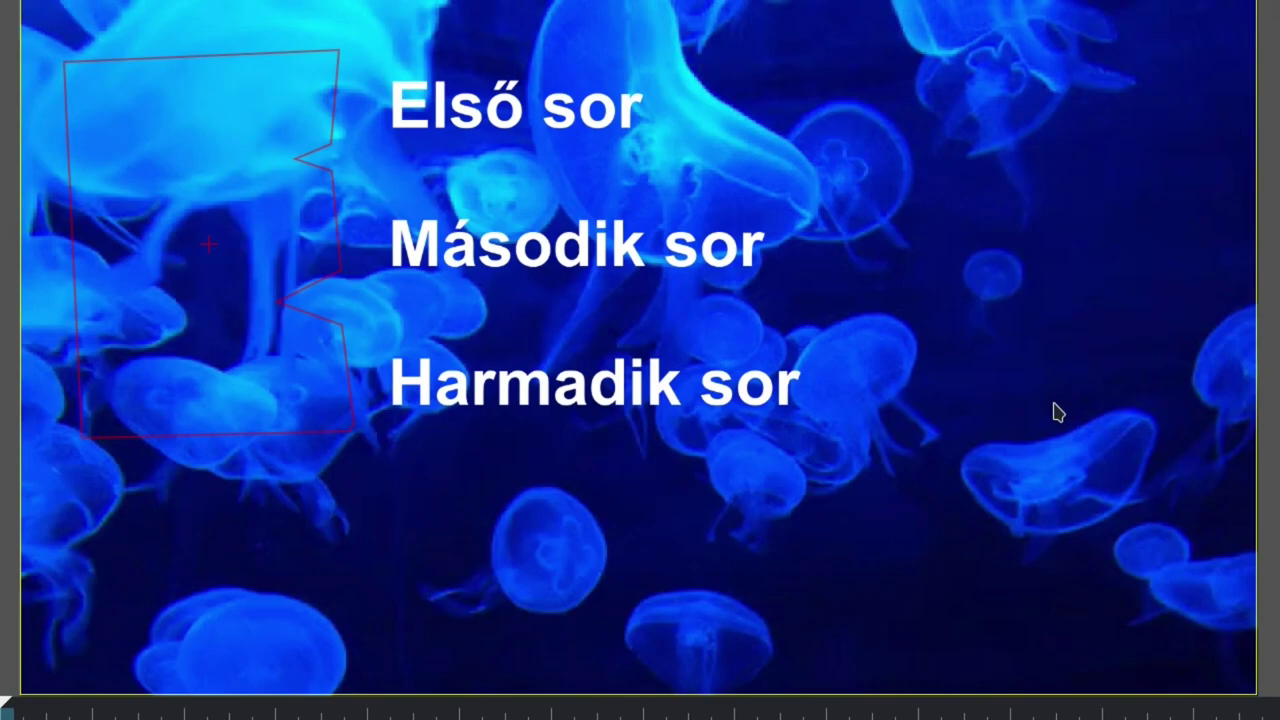
{"action": "key", "text": "space"}
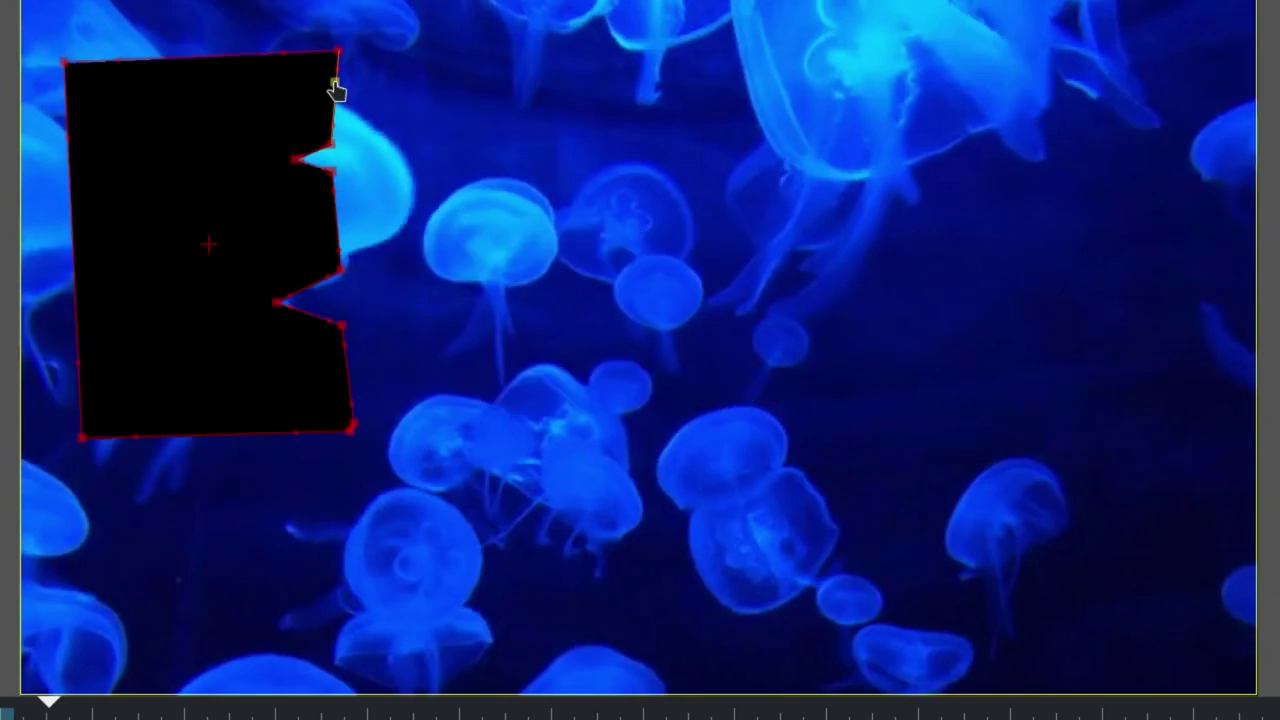
{"action": "left_click_drag", "start_coordinate": [332, 145], "coordinate": [771, 149]}
{"action": "left_click_drag", "start_coordinate": [338, 52], "coordinate": [738, 68]}
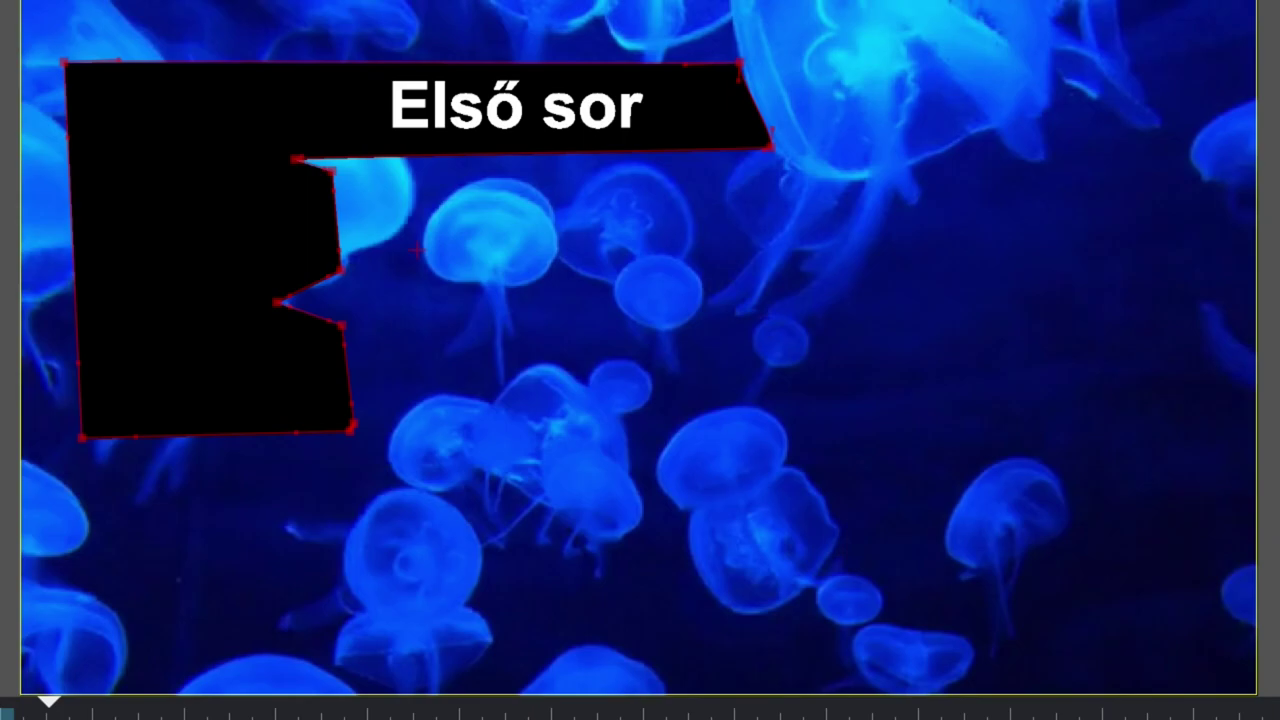
Step: Add a rotoscoping keyframe at 00:00:12:36 and stretch the mask's middle section past the second title line, Második sor
{"action": "key", "text": "Page_Down"}
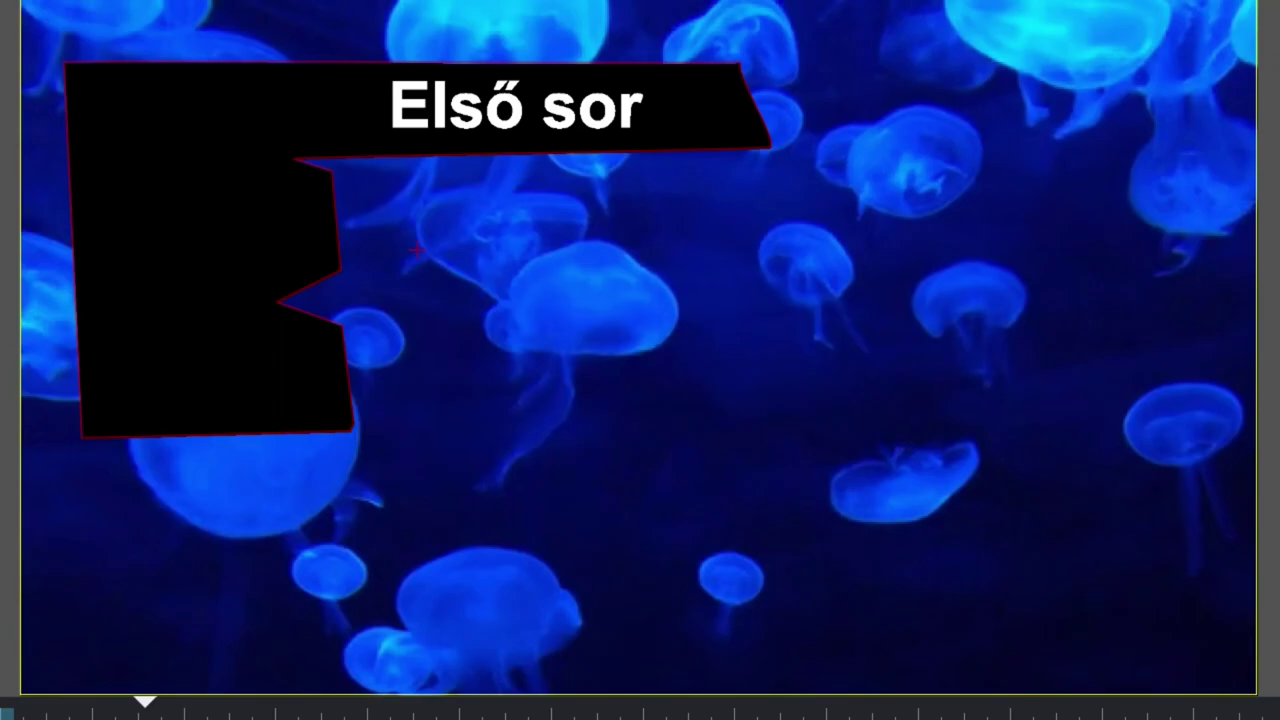
{"action": "key", "text": "alt+Tab"}
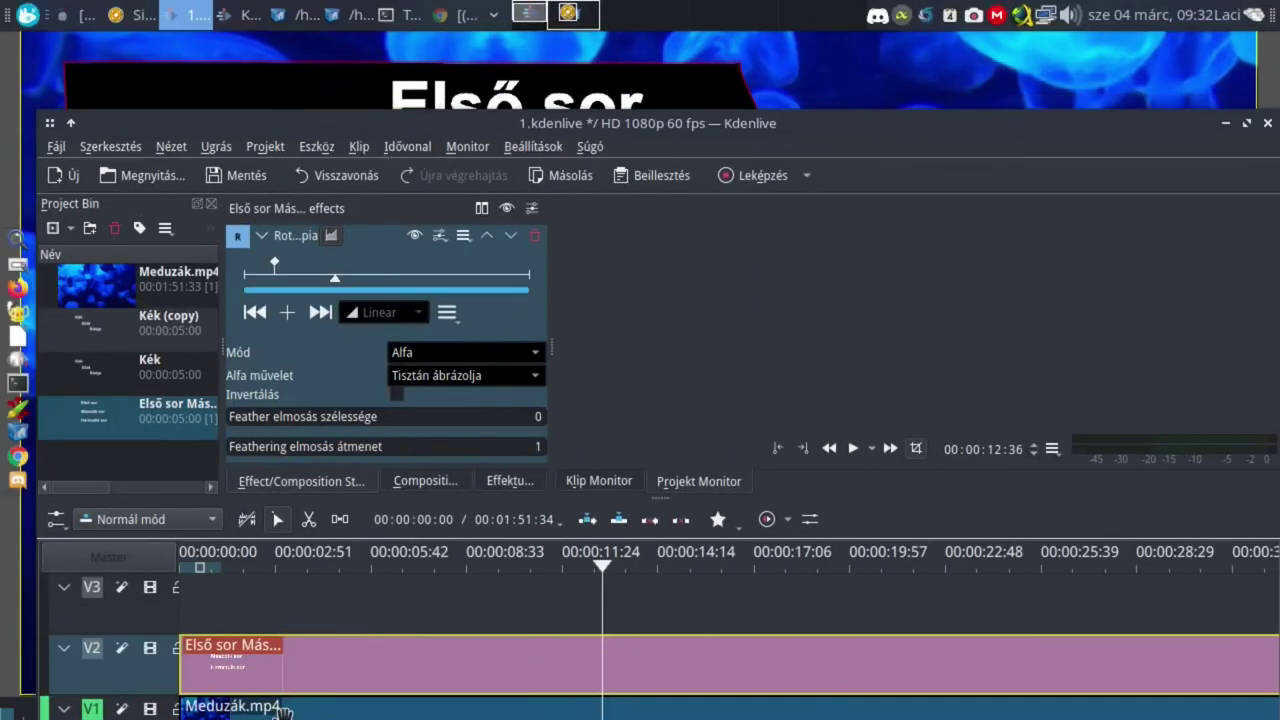
{"action": "key", "text": "alt+Tab"}
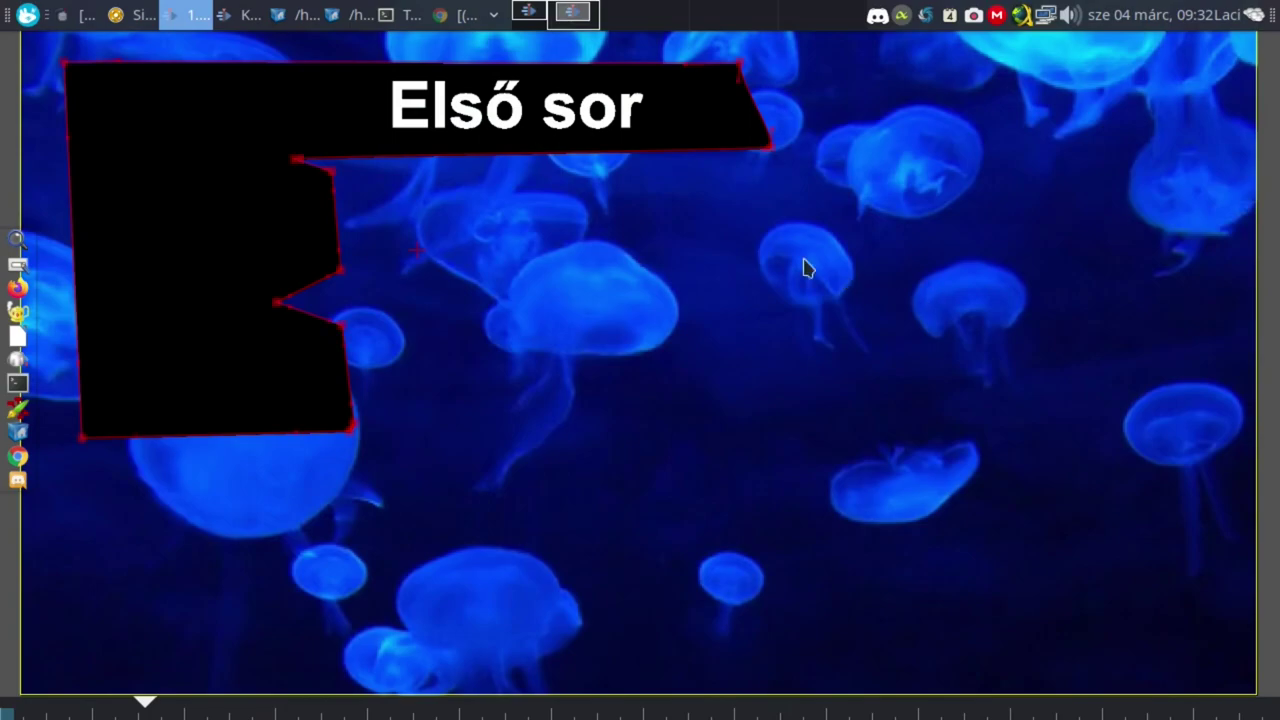
{"action": "left_click_drag", "start_coordinate": [330, 171], "coordinate": [774, 163]}
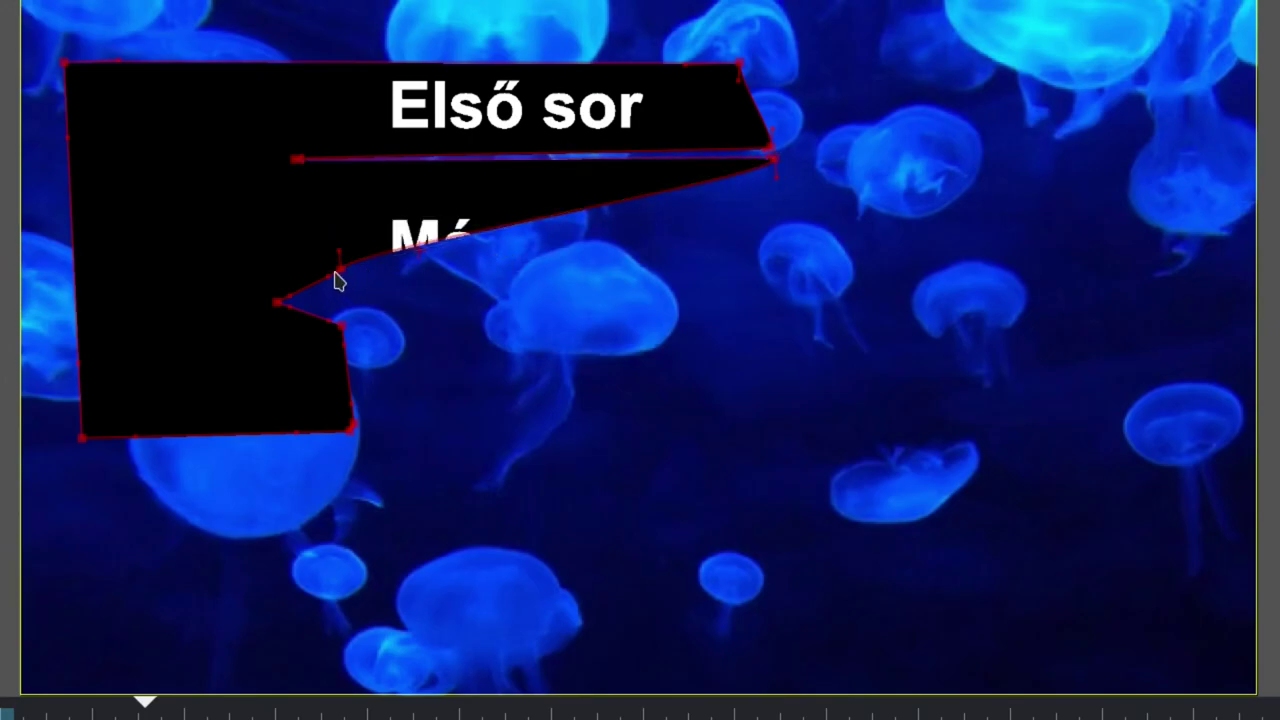
{"action": "left_click_drag", "start_coordinate": [340, 272], "coordinate": [853, 276]}
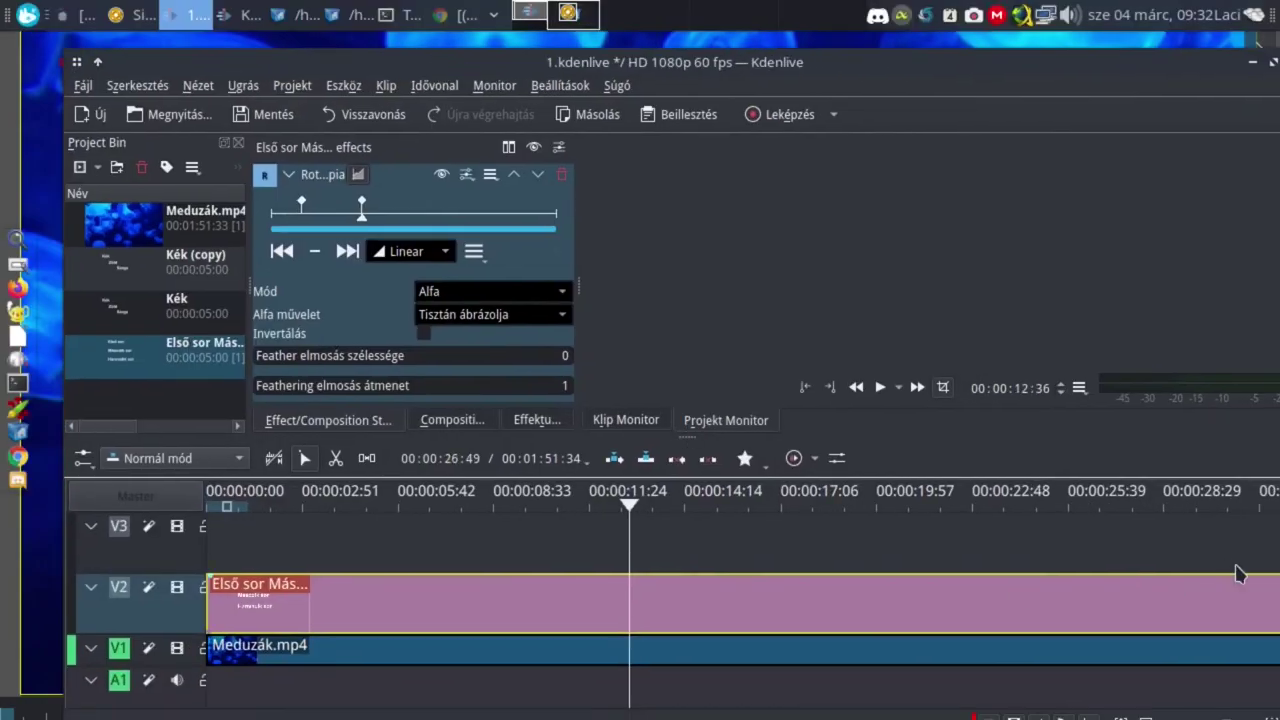
Step: Add a rotoscoping keyframe at 00:00:19:43 and stretch the mask's lower section past the third title line, Harmadik sor
{"action": "left_click", "coordinate": [869, 497]}
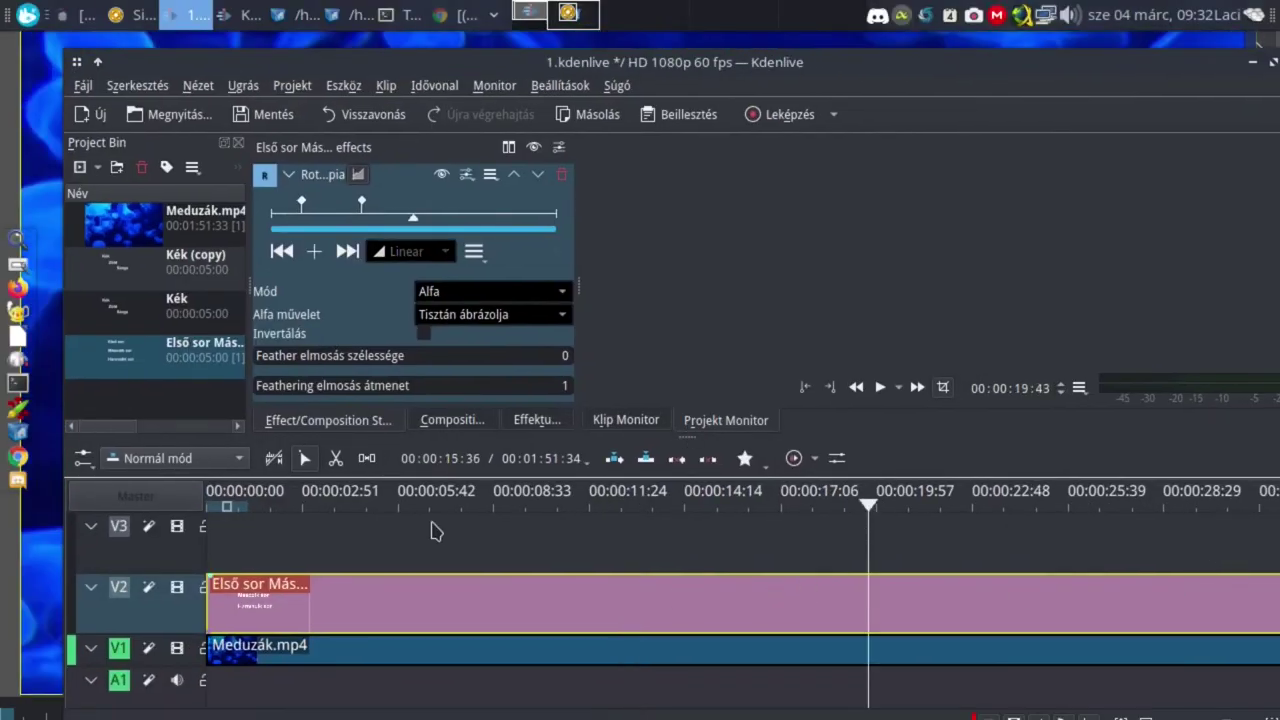
{"action": "left_click", "coordinate": [314, 251]}
{"action": "key", "text": "F11"}
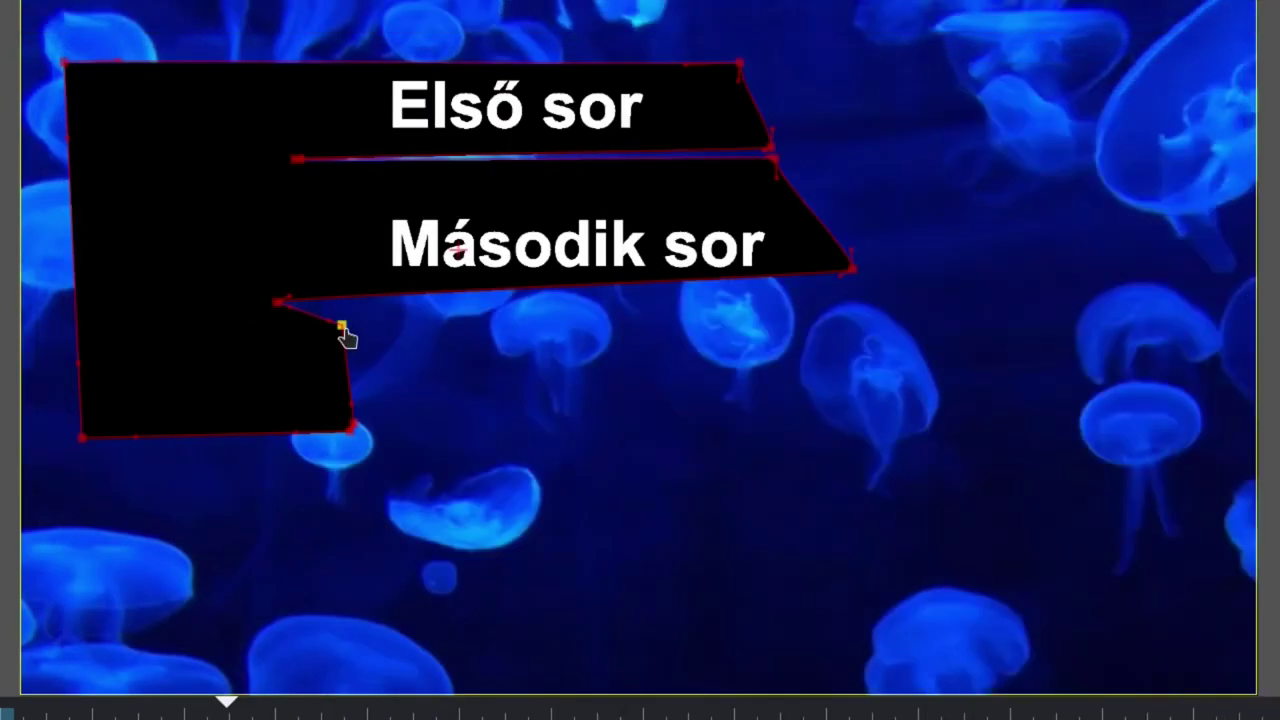
{"action": "left_click_drag", "start_coordinate": [342, 327], "coordinate": [884, 318]}
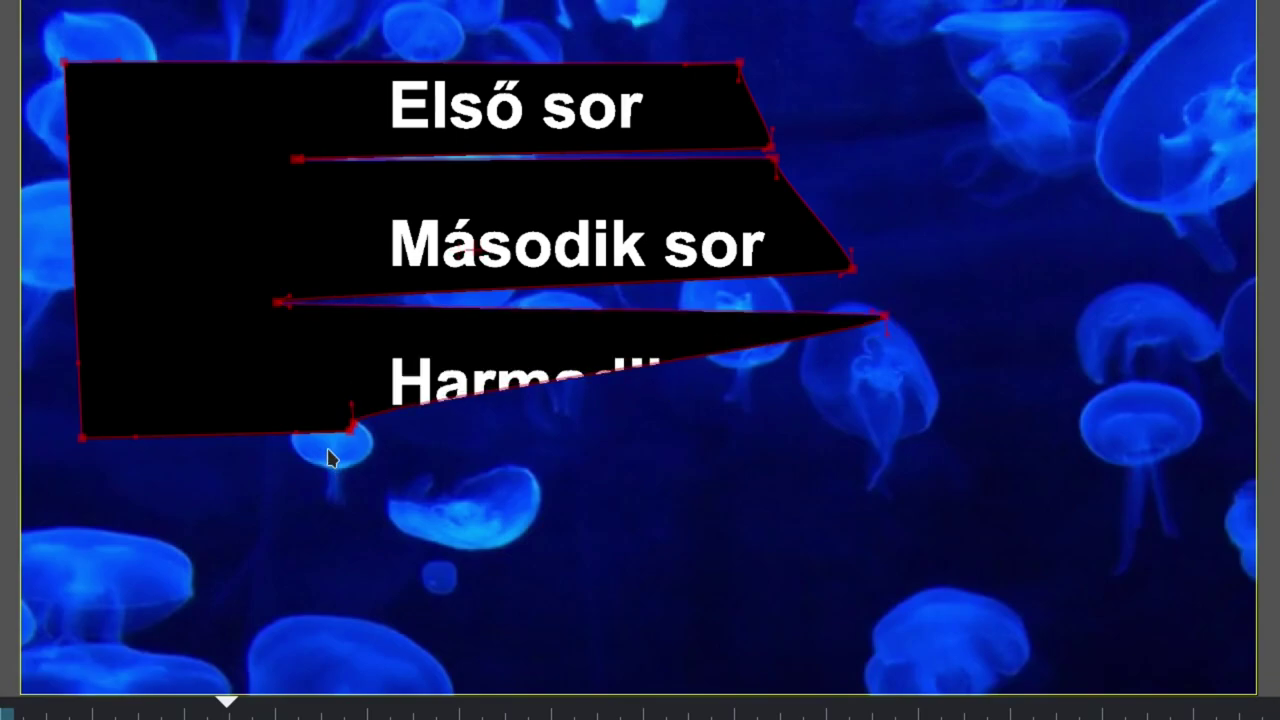
{"action": "left_click_drag", "start_coordinate": [352, 428], "coordinate": [923, 428]}
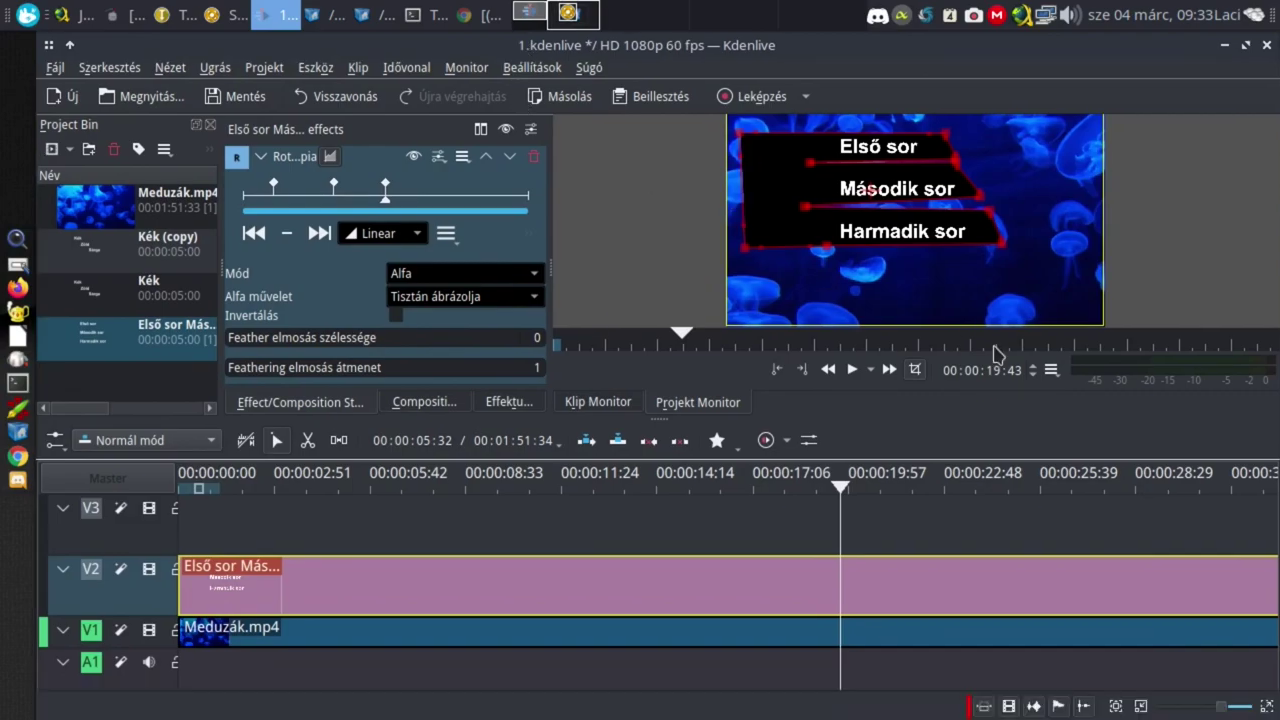
Step: Play the timeline from near its start to check the line-by-line title reveal
{"action": "left_click", "coordinate": [190, 484]}
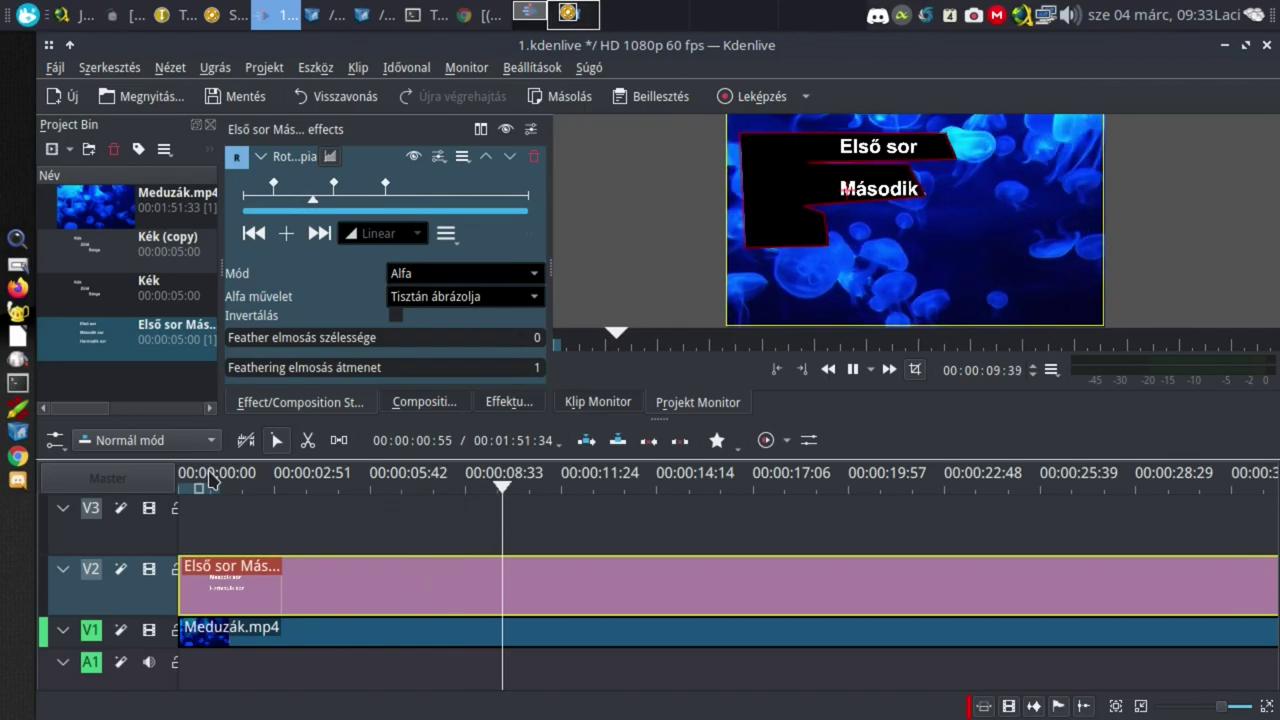
{"action": "key", "text": "space"}
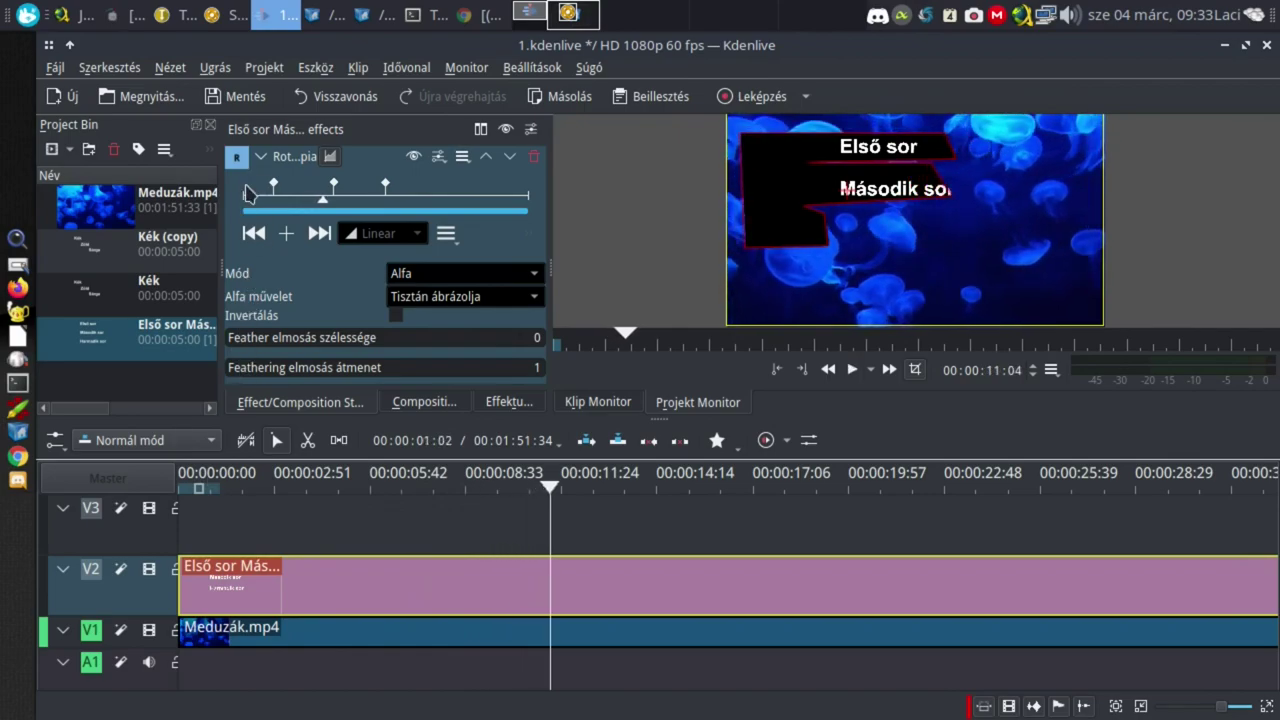
Step: Add a rotoscoping keyframe to the title clip one frame after its start, at 00:00:00:01
{"action": "left_click", "coordinate": [248, 205]}
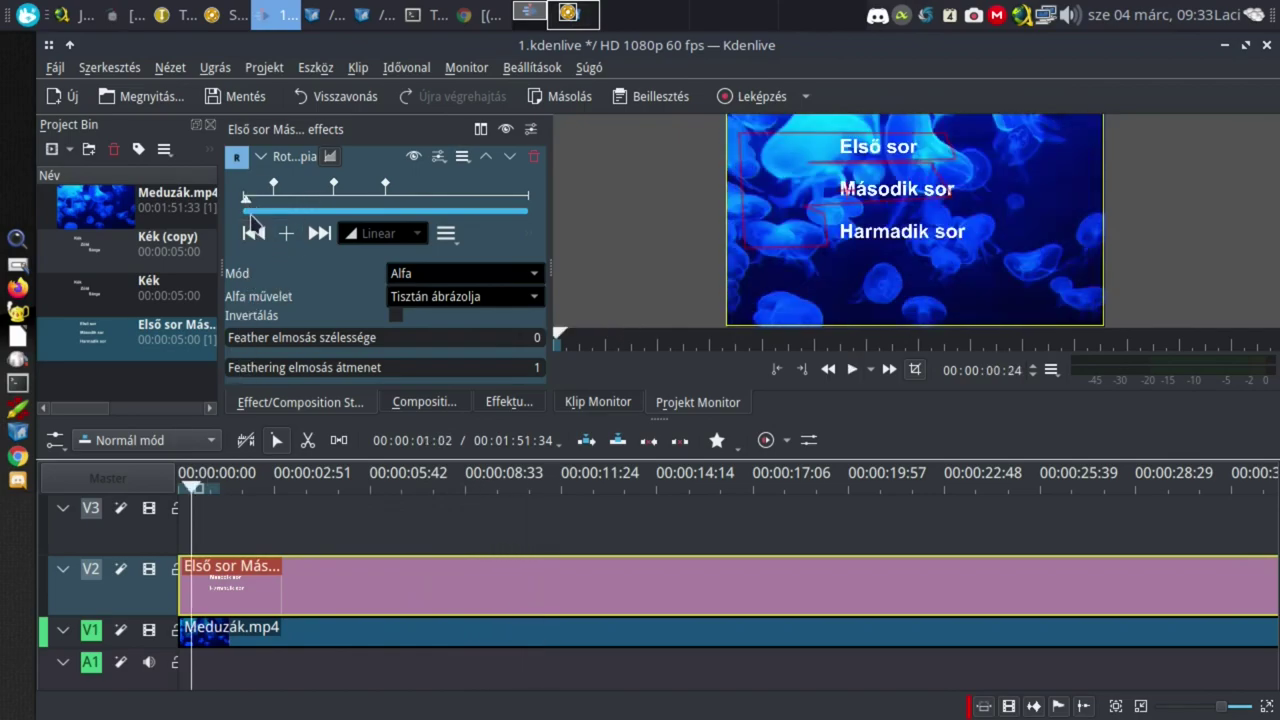
{"action": "left_click", "coordinate": [246, 206]}
{"action": "left_click", "coordinate": [243, 205]}
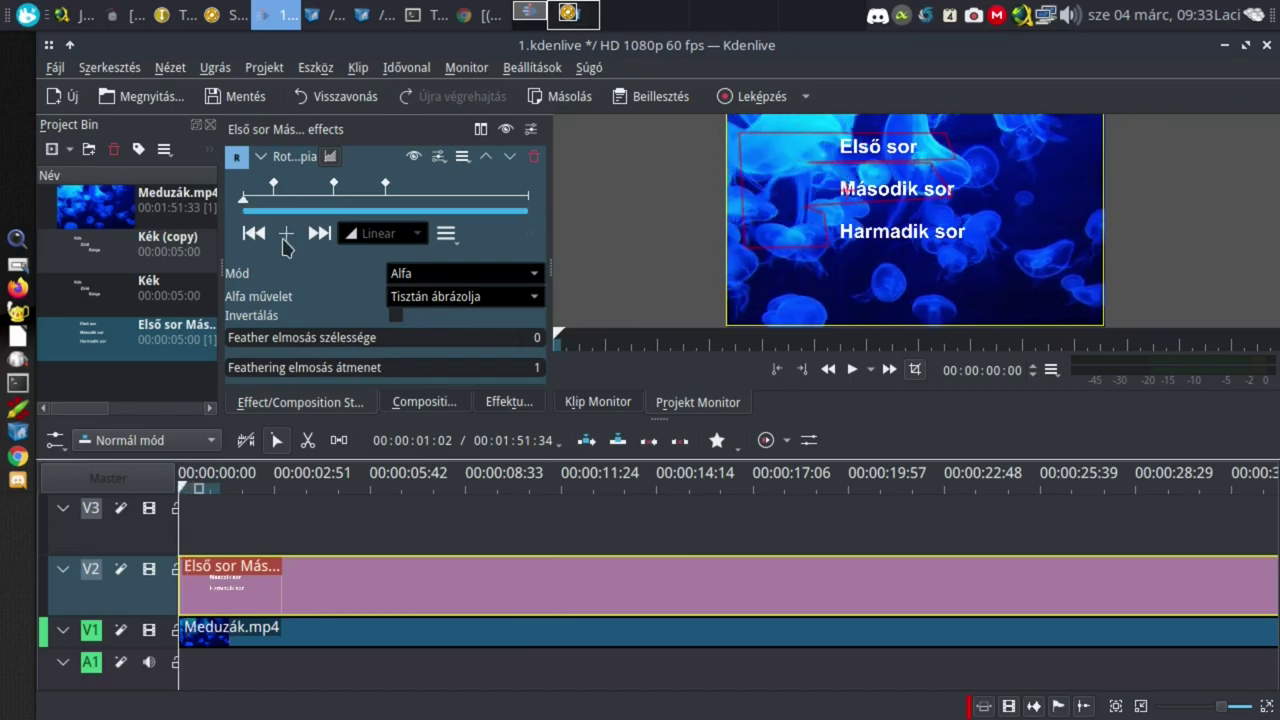
{"action": "left_click", "coordinate": [319, 233]}
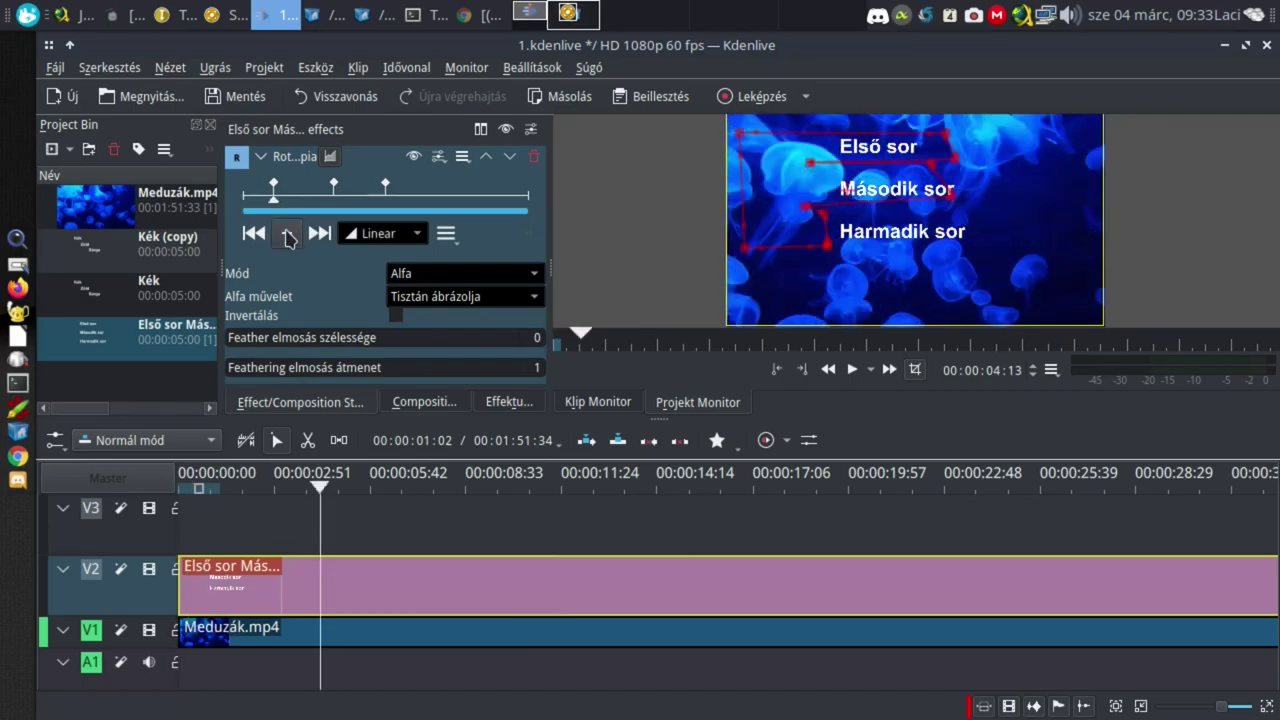
{"action": "key", "text": "Home"}
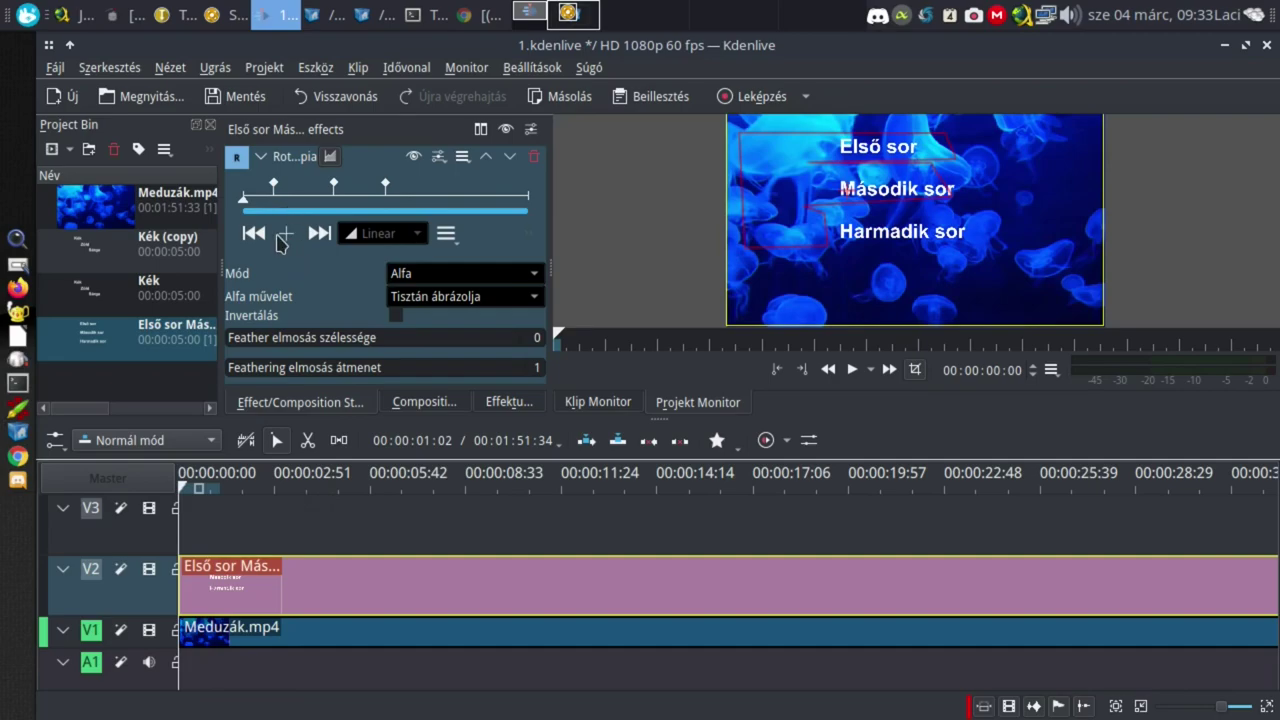
{"action": "key", "text": "Right"}
{"action": "left_click", "coordinate": [284, 234]}
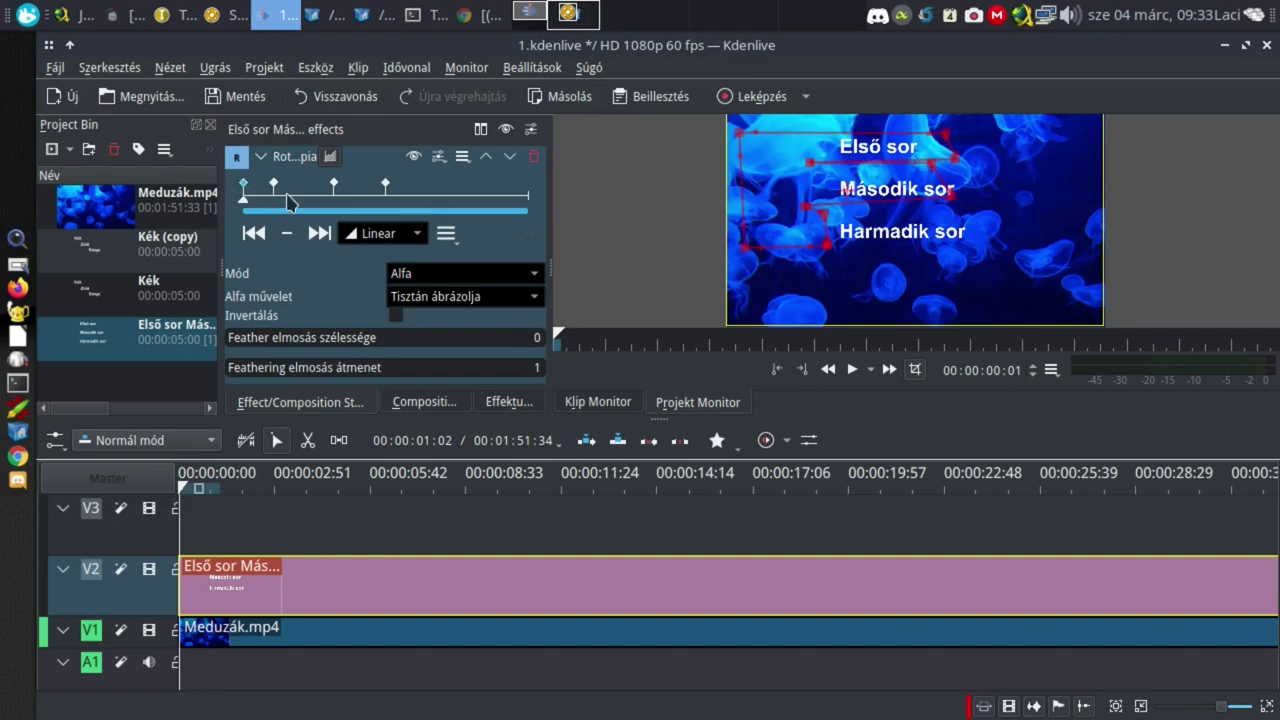
Step: At the 00:00:00:01 keyframe, pull the mask's two stretched upper corners back so the first title line is hidden
{"action": "left_click", "coordinate": [273, 184]}
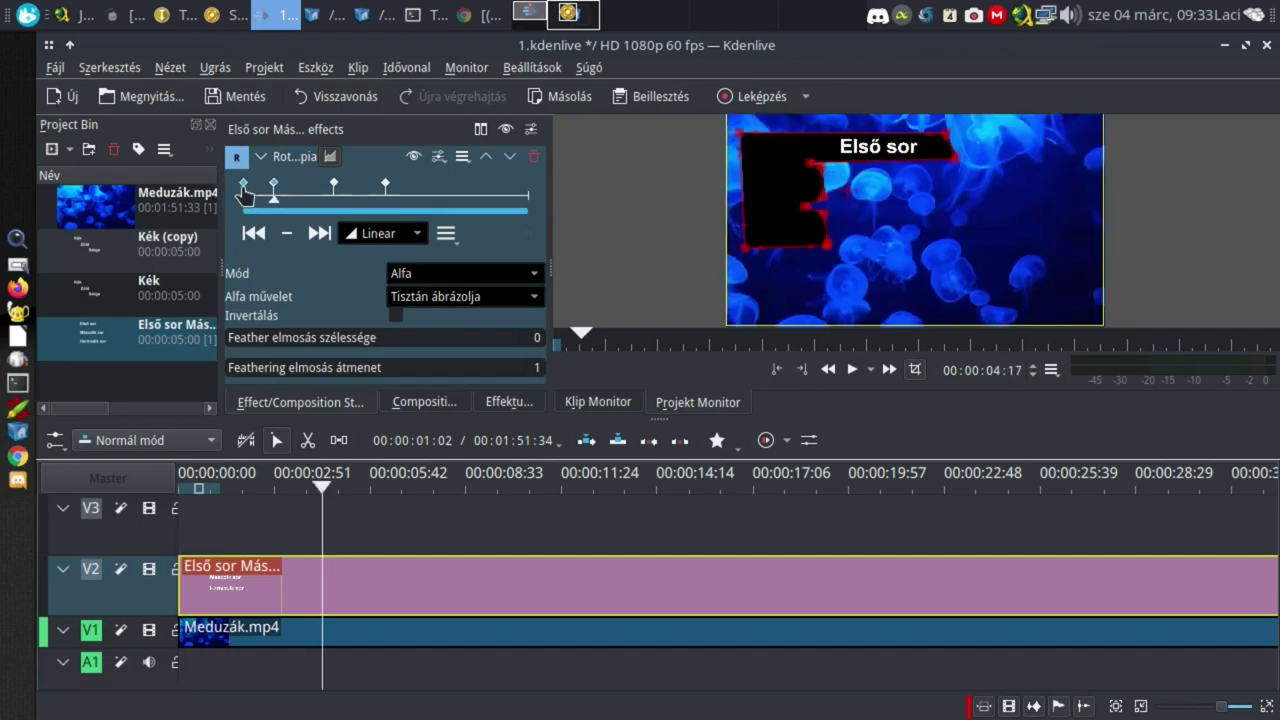
{"action": "left_click", "coordinate": [243, 185]}
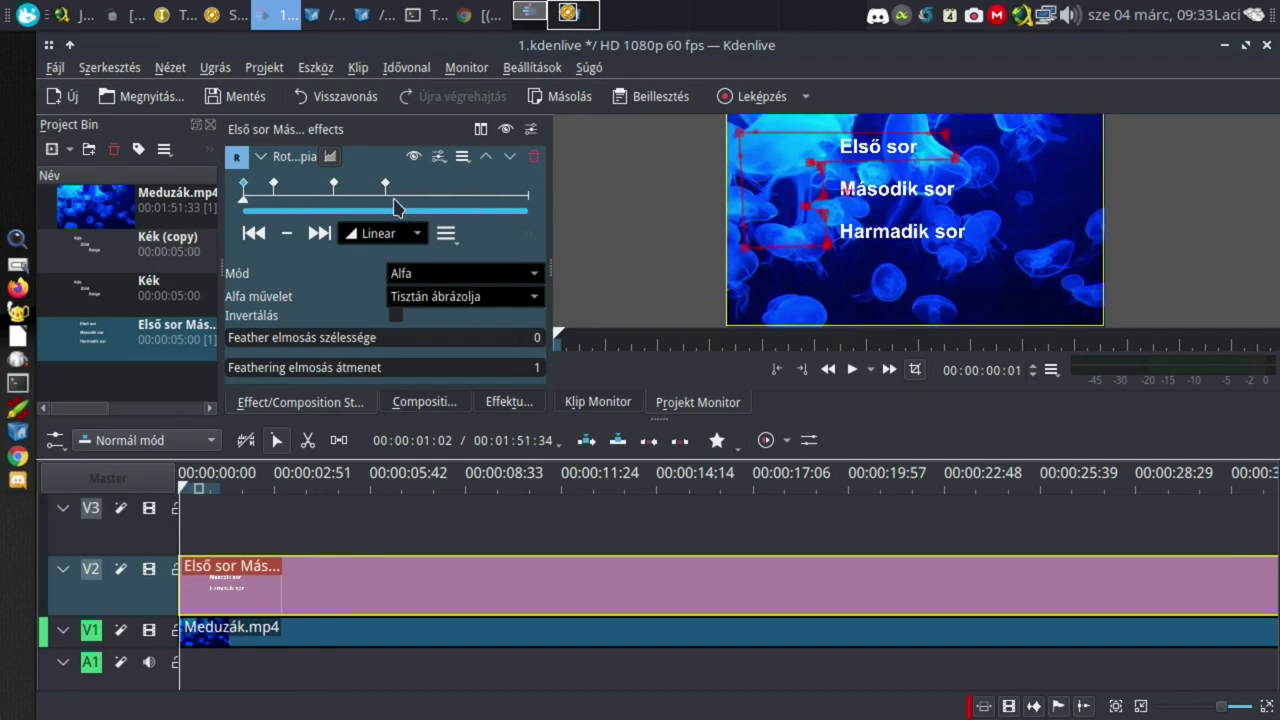
{"action": "mouse_move", "coordinate": [1106, 180]}
{"action": "left_click_drag", "start_coordinate": [950, 163], "coordinate": [826, 163]}
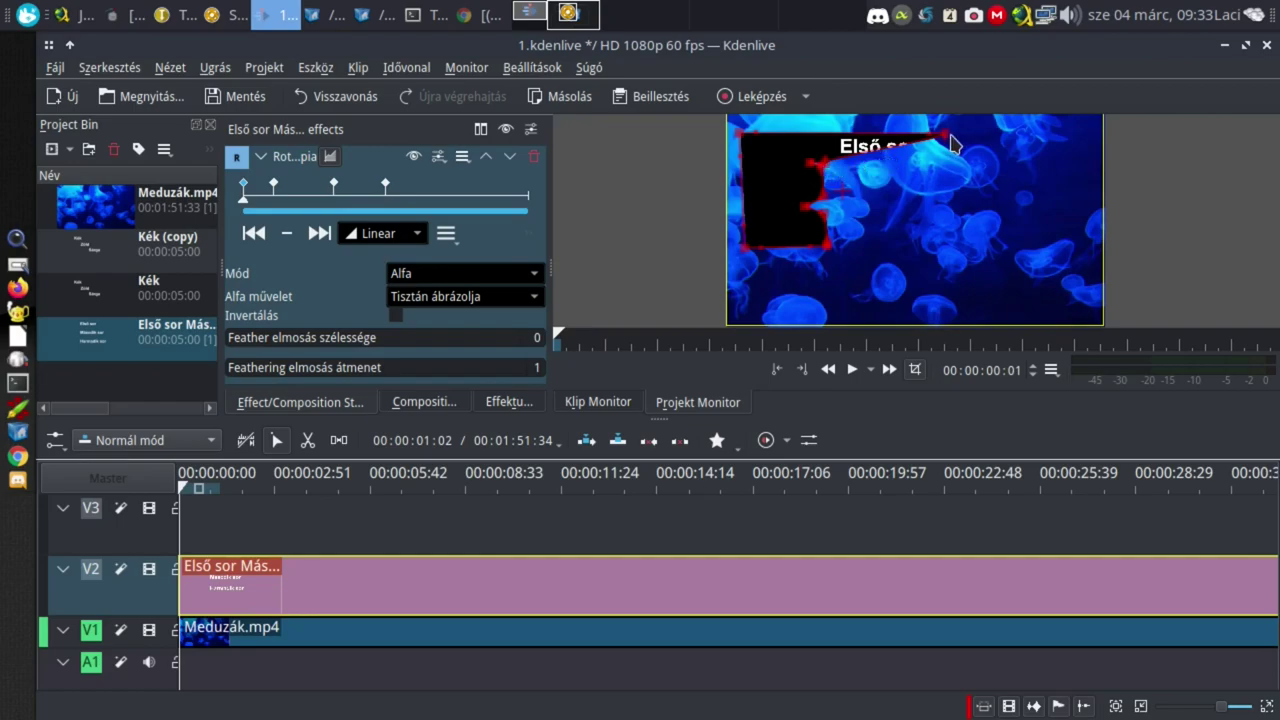
{"action": "left_click_drag", "start_coordinate": [951, 139], "coordinate": [816, 136]}
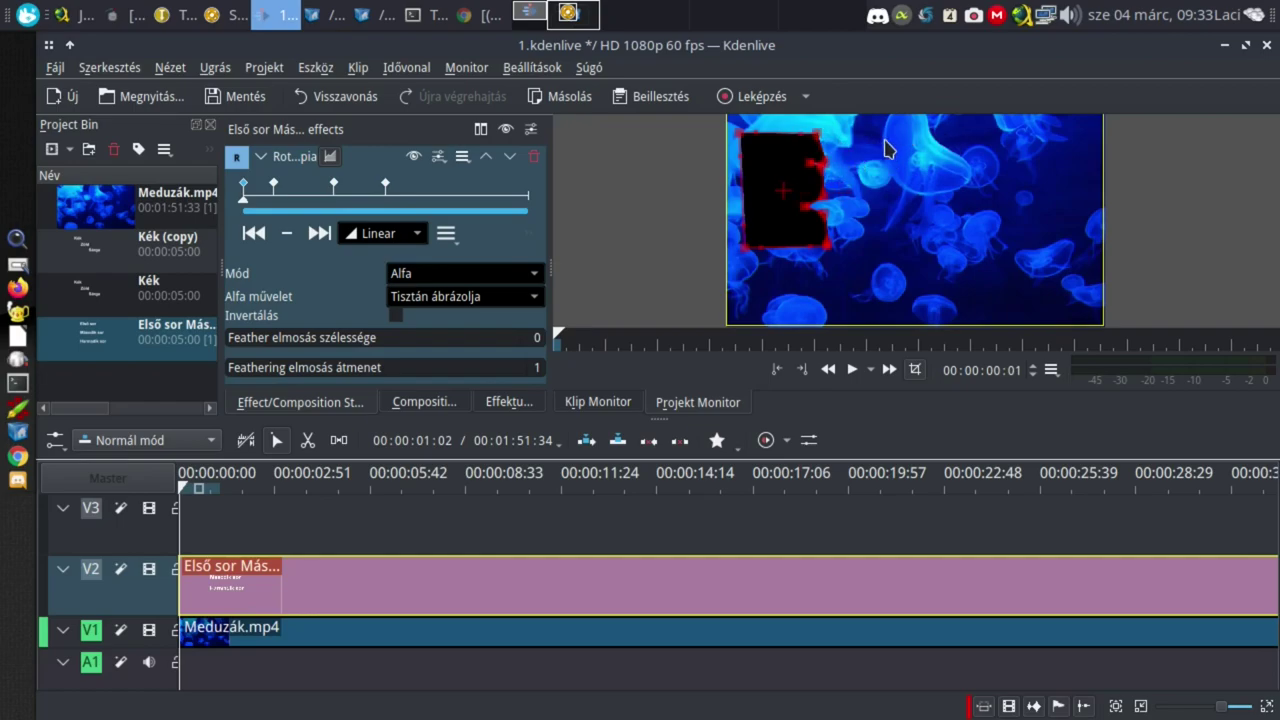
Step: Play the title animation, including a replay from 00:00:00:32, to check when each line is revealed
{"action": "key", "text": "space"}
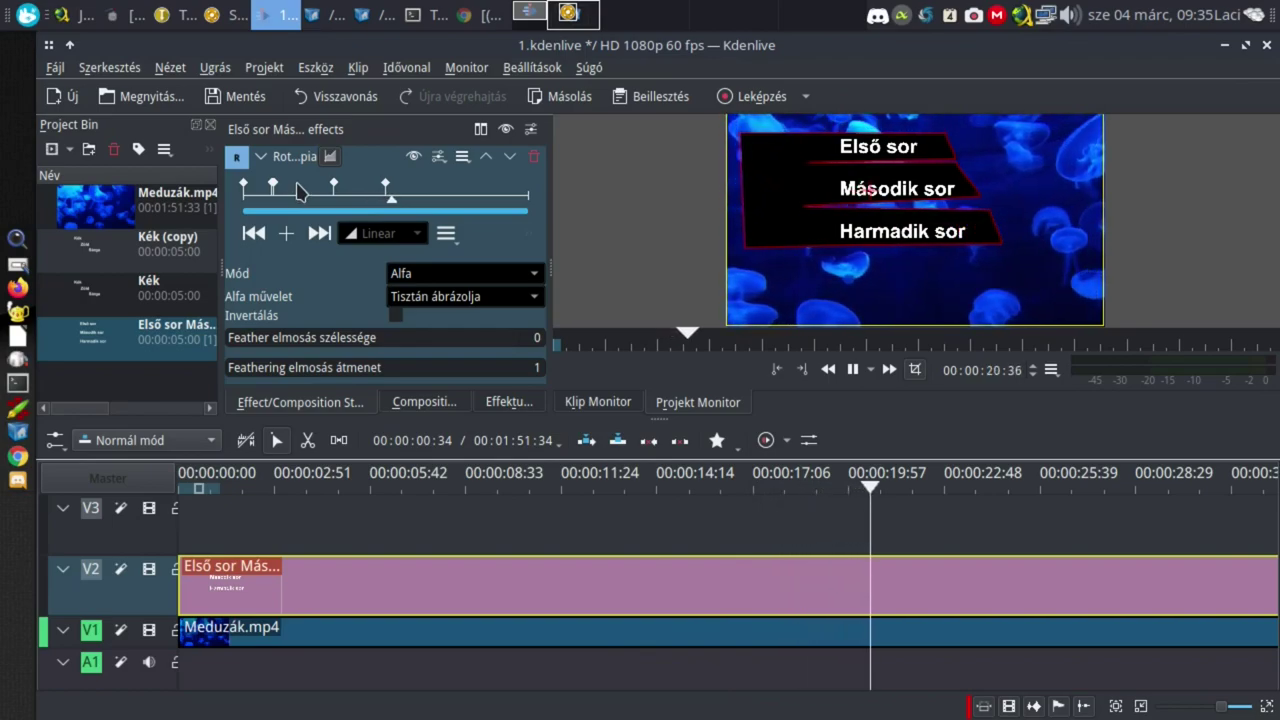
{"action": "key", "text": "space"}
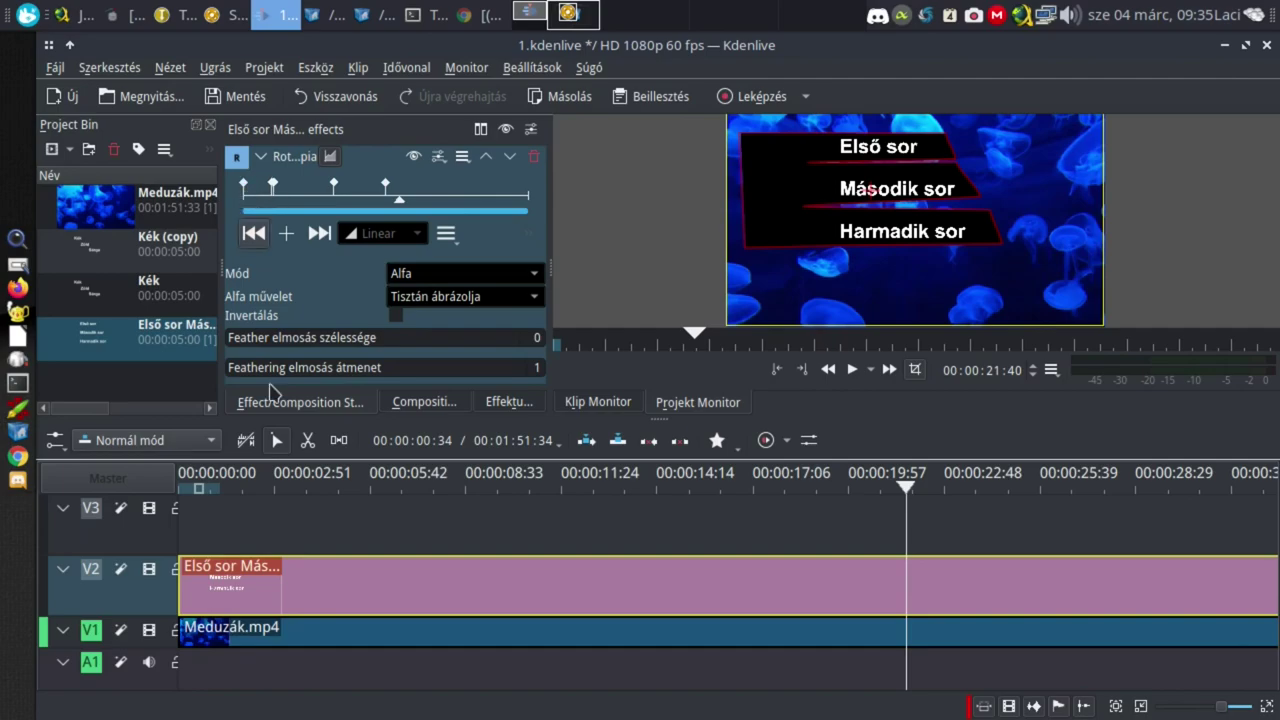
{"action": "left_click", "coordinate": [197, 482]}
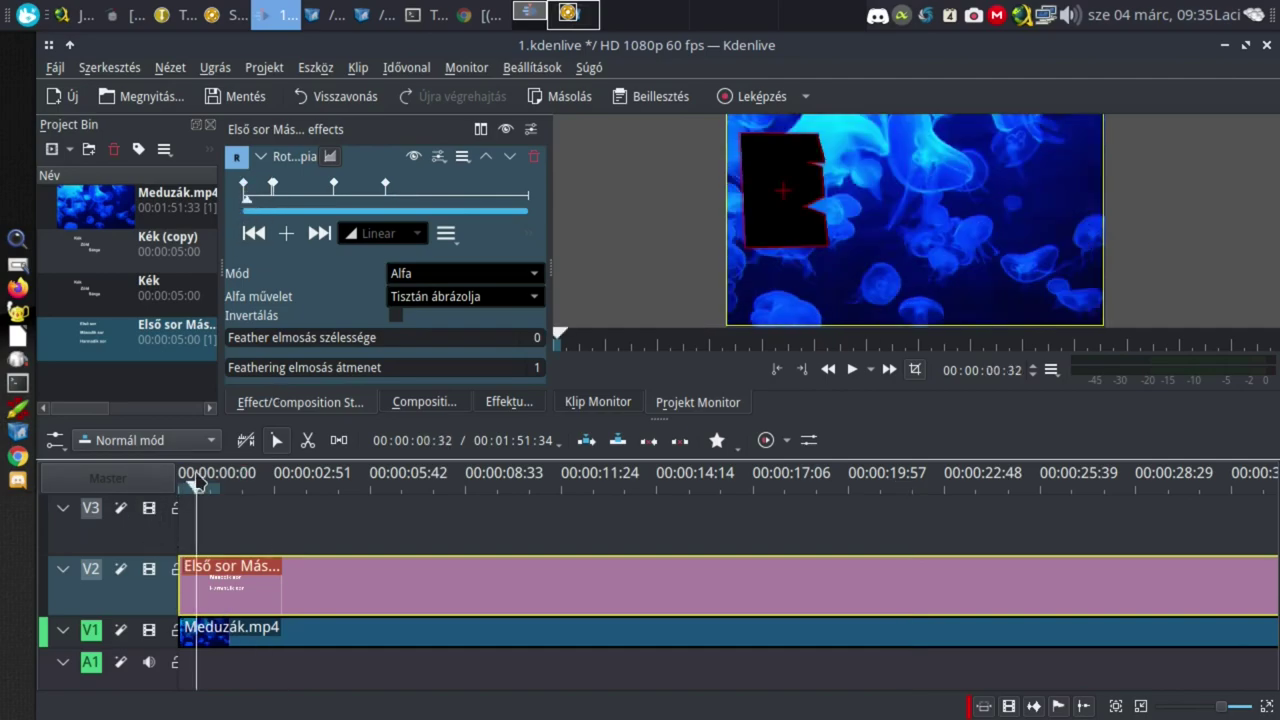
{"action": "key", "text": "space"}
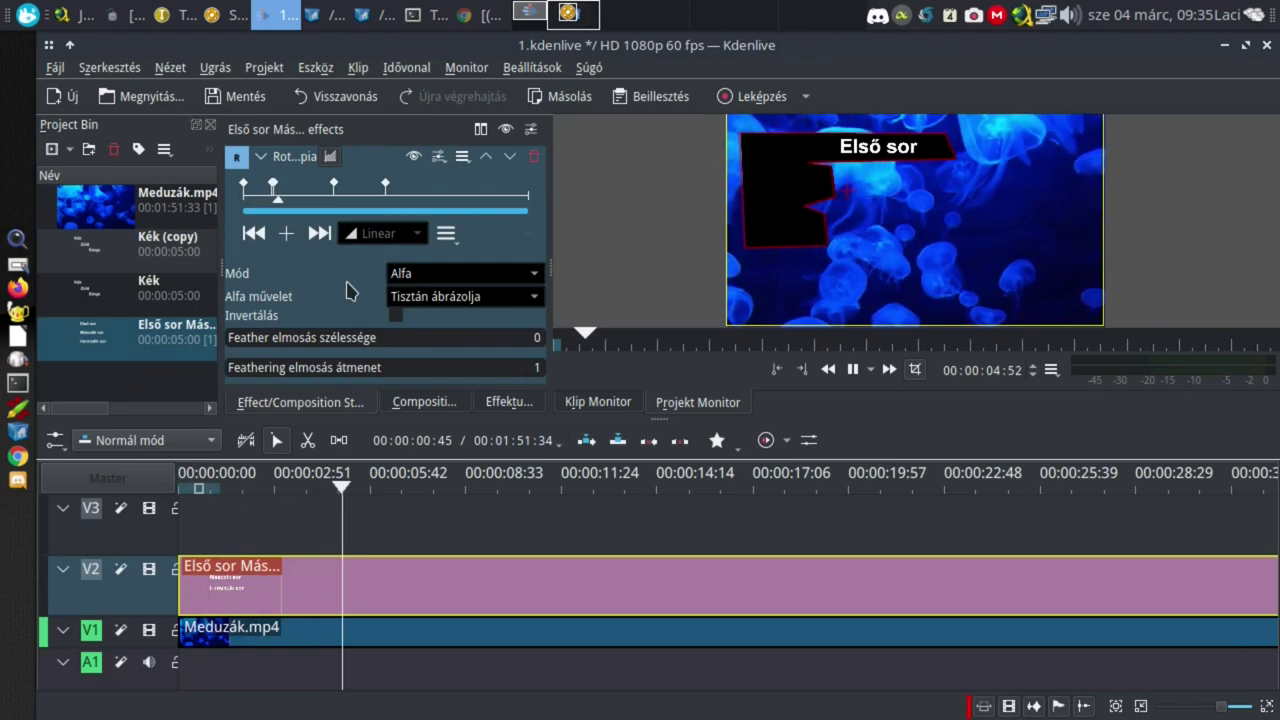
{"action": "key", "text": "space"}
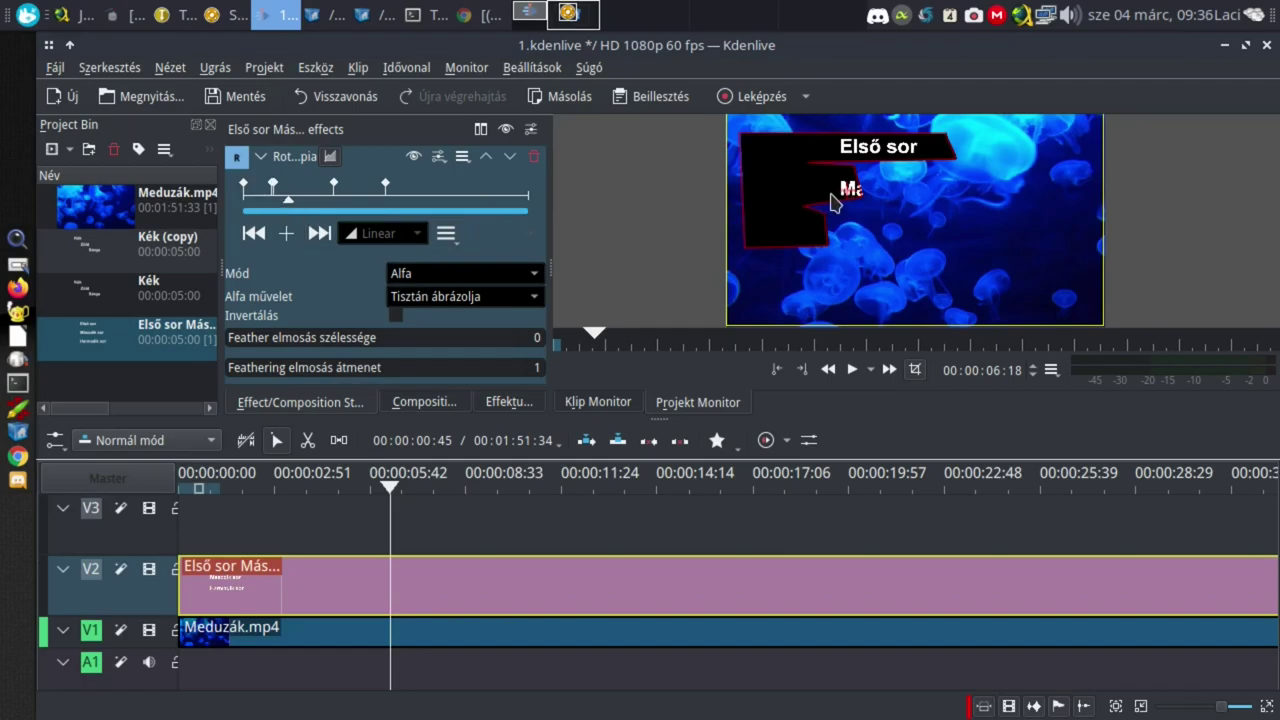
Step: Move the 00:00:04:17 rotoscoping keyframe to 00:00:07:28 and replay the title animation from near the start
{"action": "left_click", "coordinate": [273, 186]}
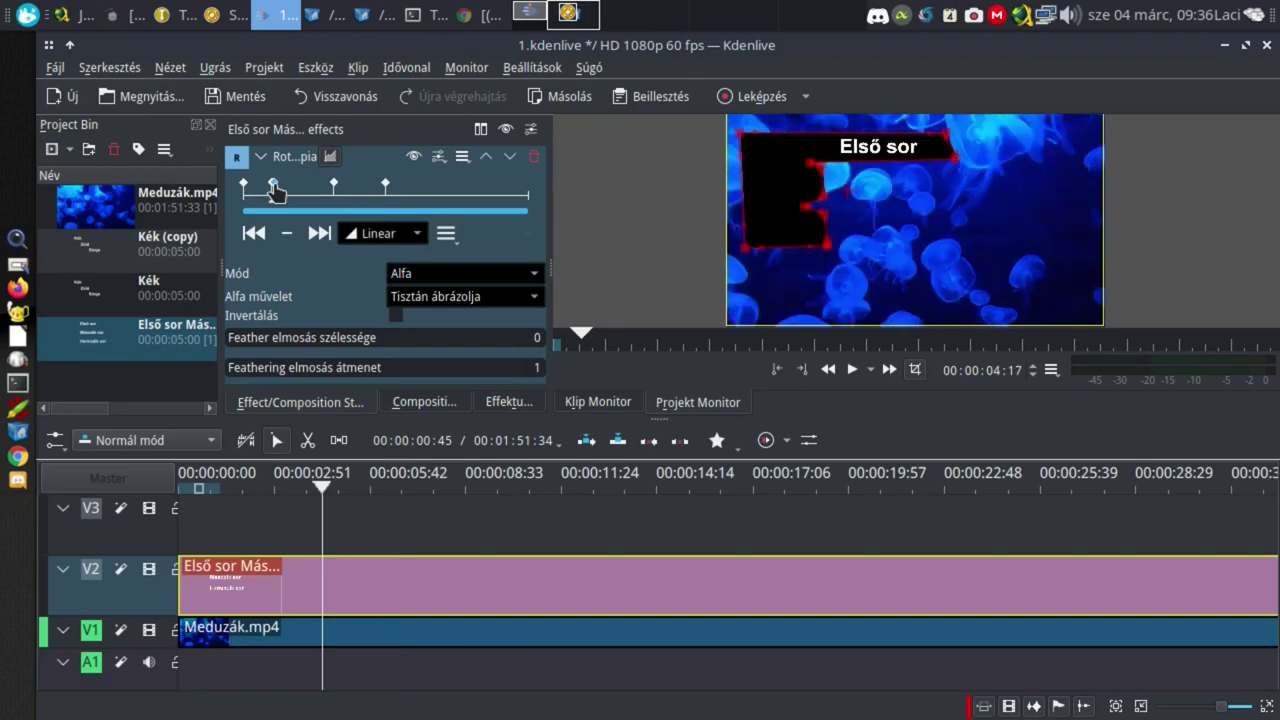
{"action": "left_click_drag", "start_coordinate": [275, 190], "coordinate": [297, 190]}
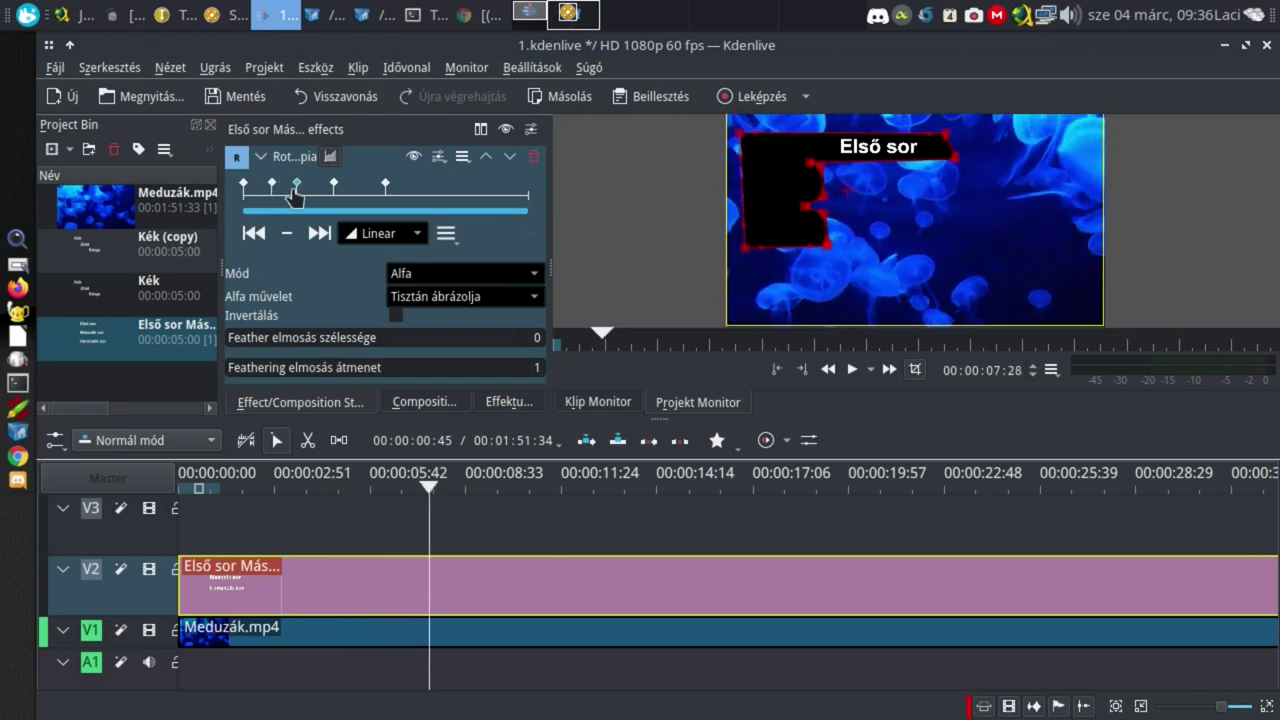
{"action": "left_click", "coordinate": [190, 483]}
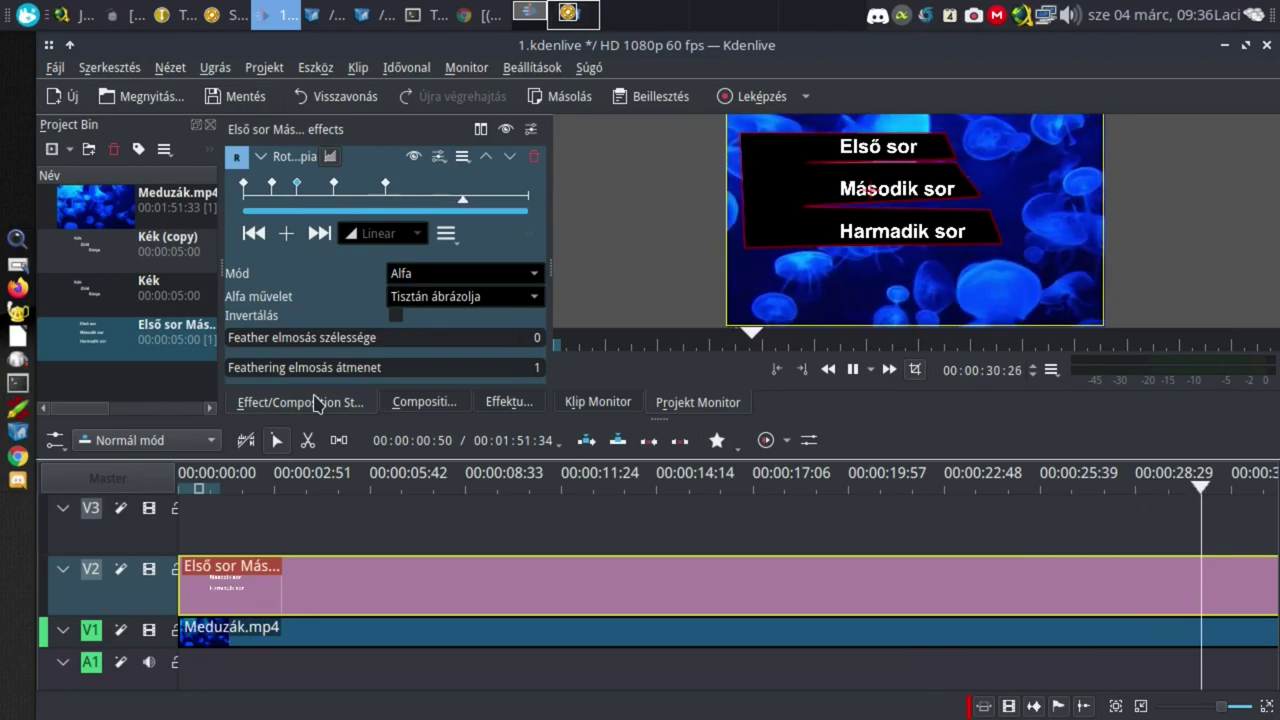
{"action": "key", "text": "space"}
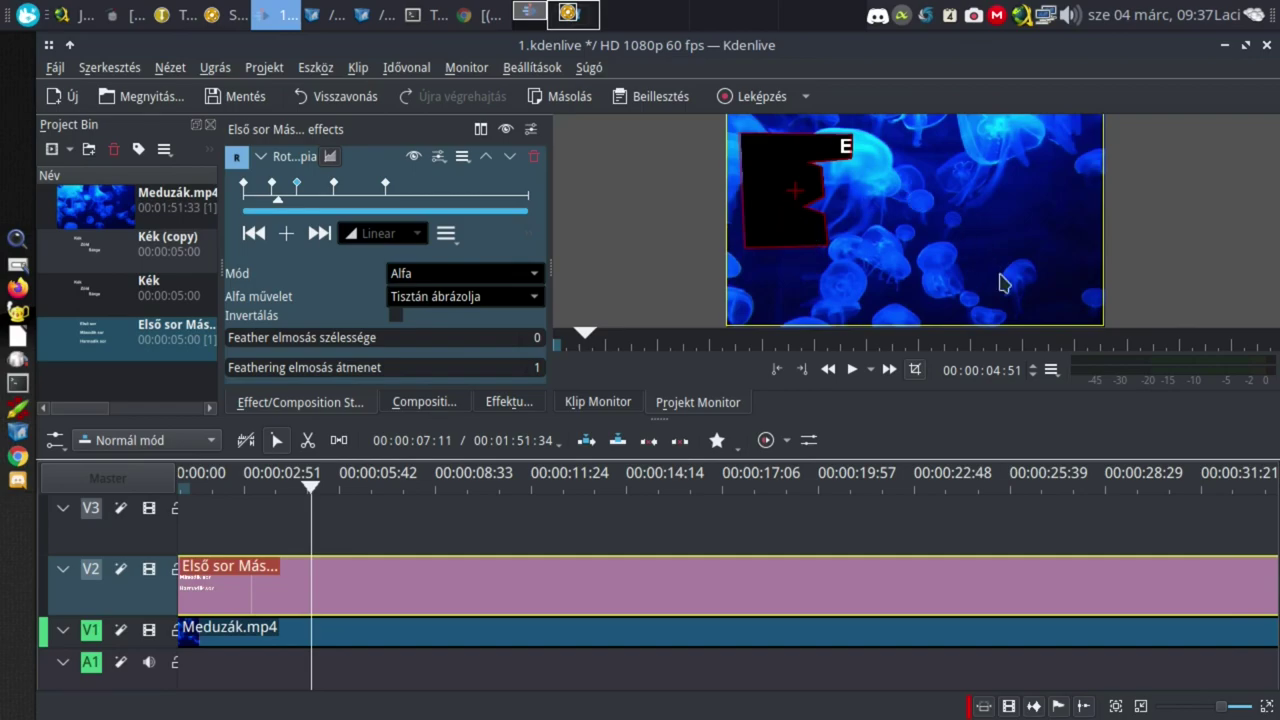
Step: Try inverting the title's rotoscoping mask, and try the alpha operations Kivonás and Hozzáadás in its place
{"action": "left_click", "coordinate": [396, 315]}
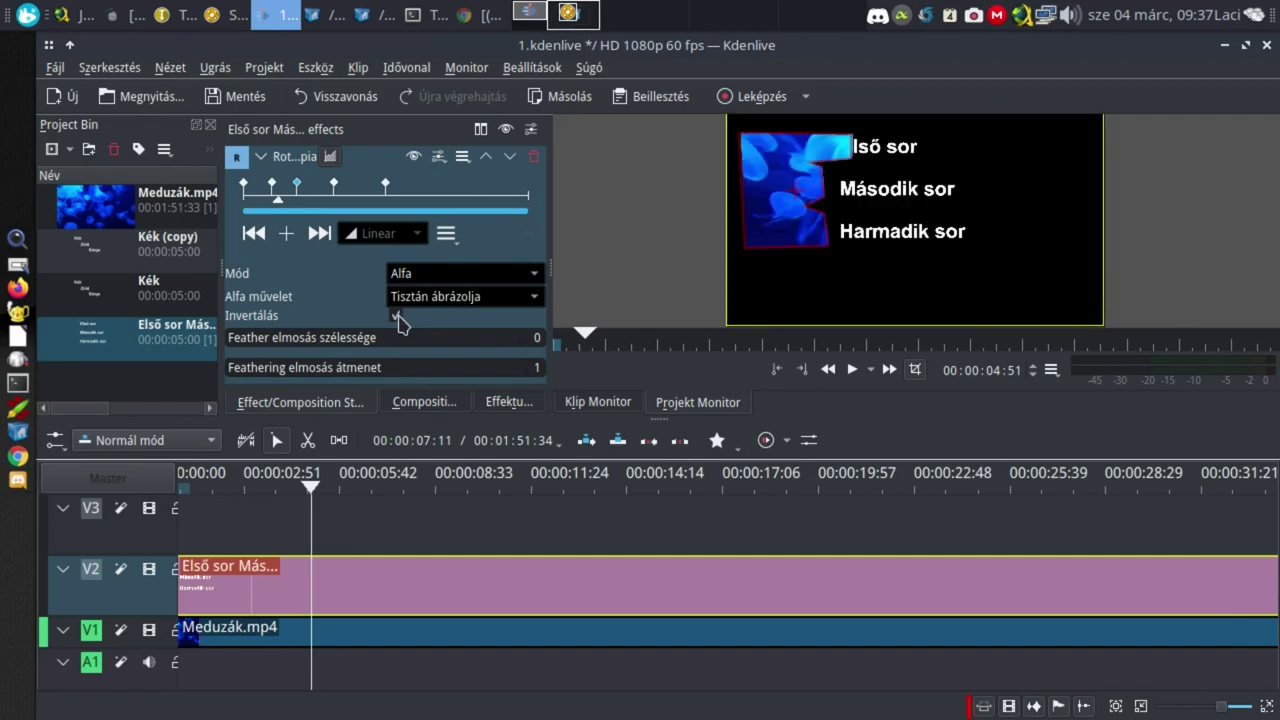
{"action": "left_click", "coordinate": [396, 315]}
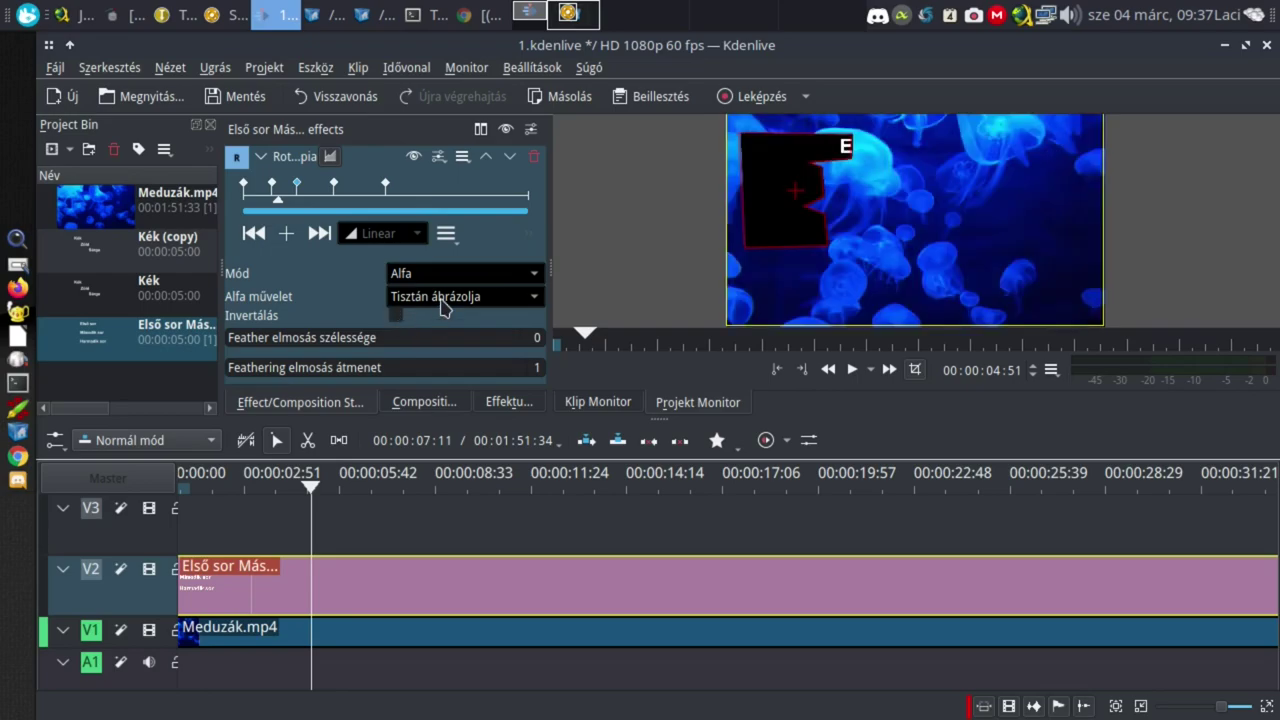
{"action": "left_click", "coordinate": [443, 297]}
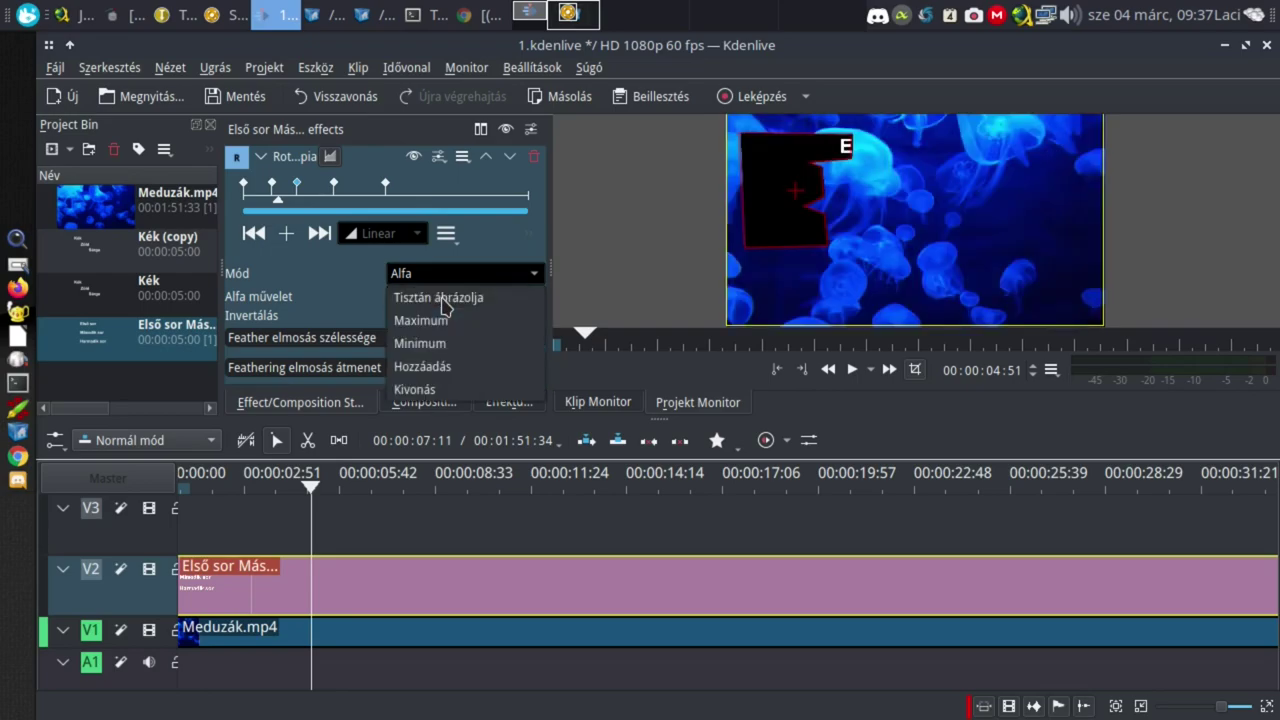
{"action": "left_click", "coordinate": [414, 389]}
{"action": "key", "text": "space"}
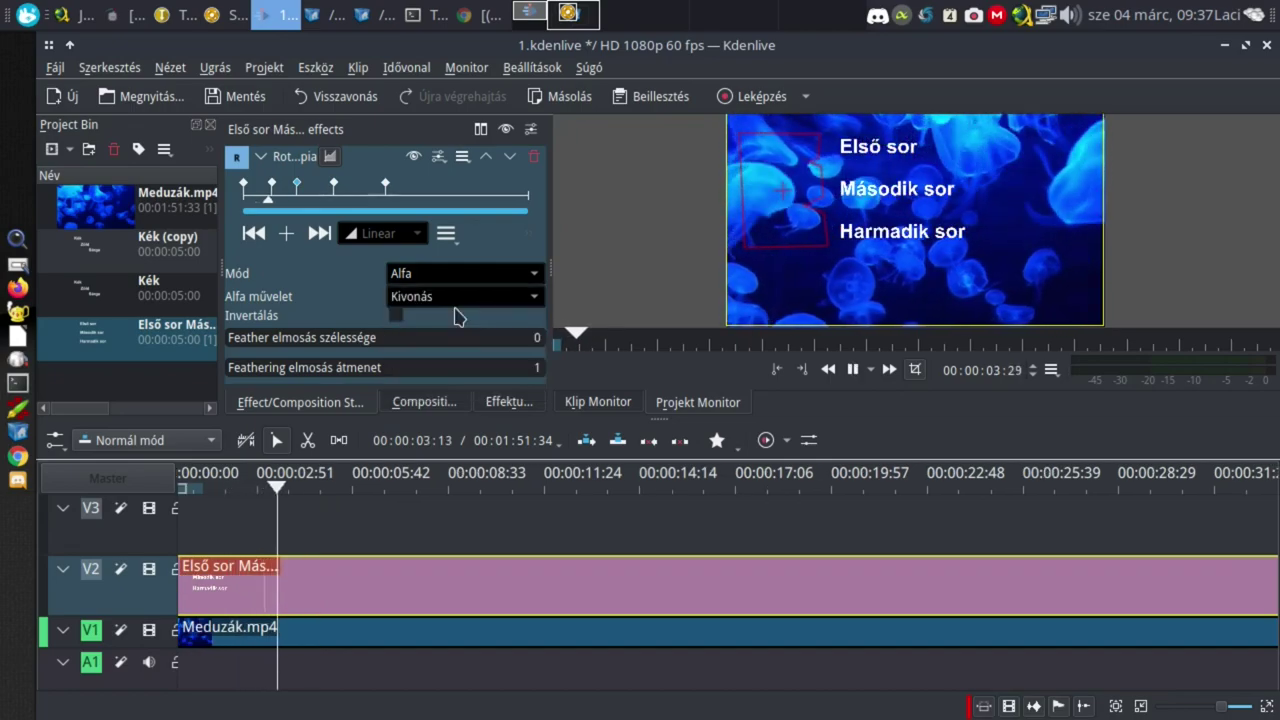
{"action": "key", "text": "space"}
{"action": "left_click", "coordinate": [456, 300]}
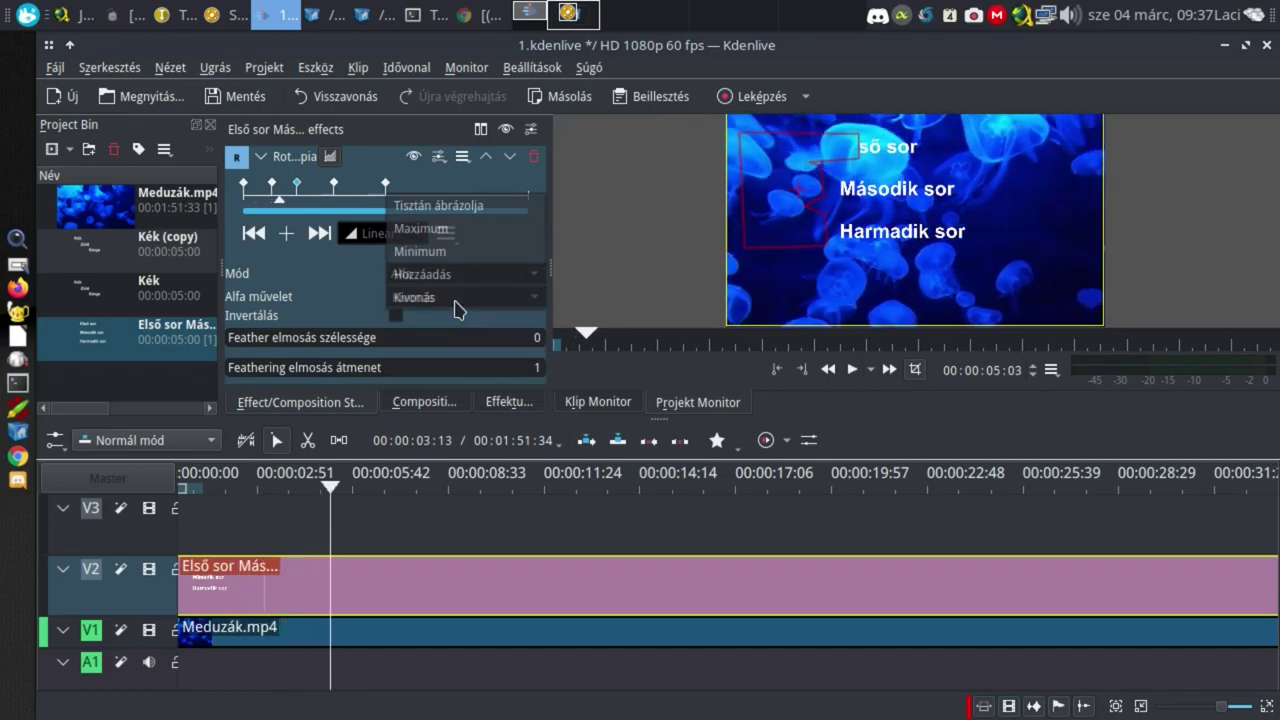
{"action": "left_click", "coordinate": [456, 287]}
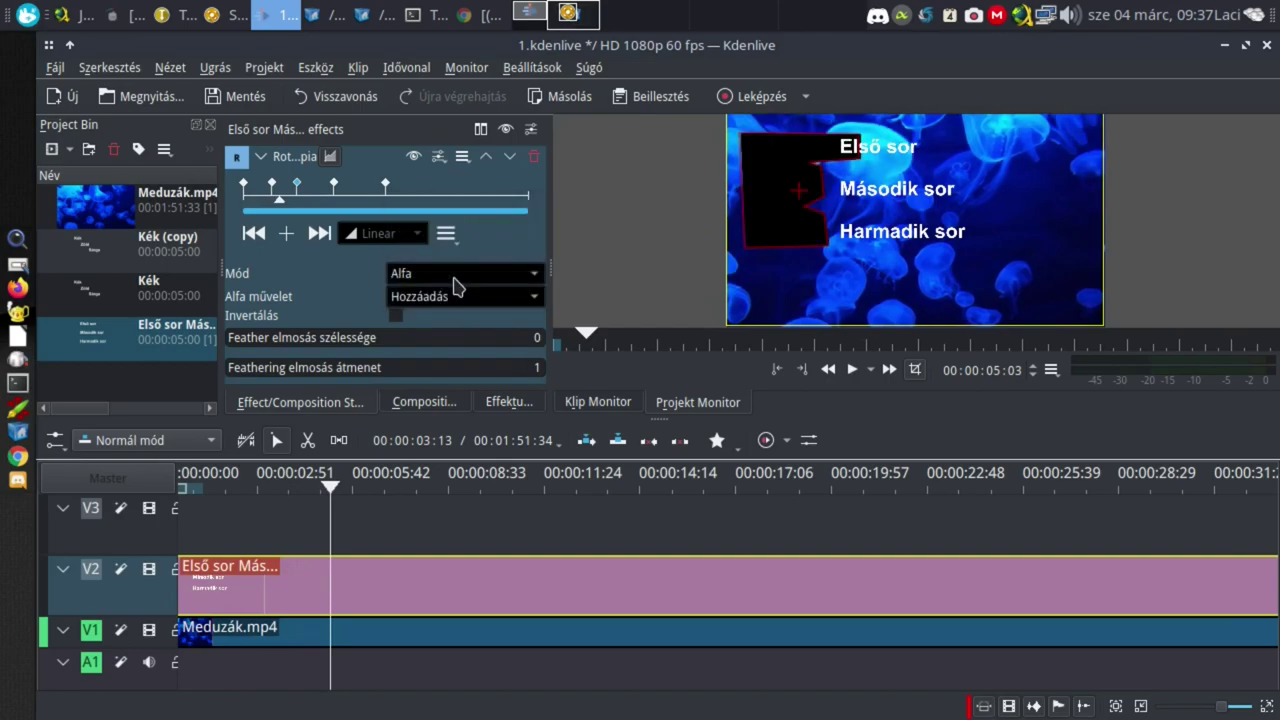
Step: Set the rotoscoping alpha operation to Minimum and play the title animation from near the start of the timeline
{"action": "left_click", "coordinate": [458, 296]}
{"action": "left_click", "coordinate": [460, 318]}
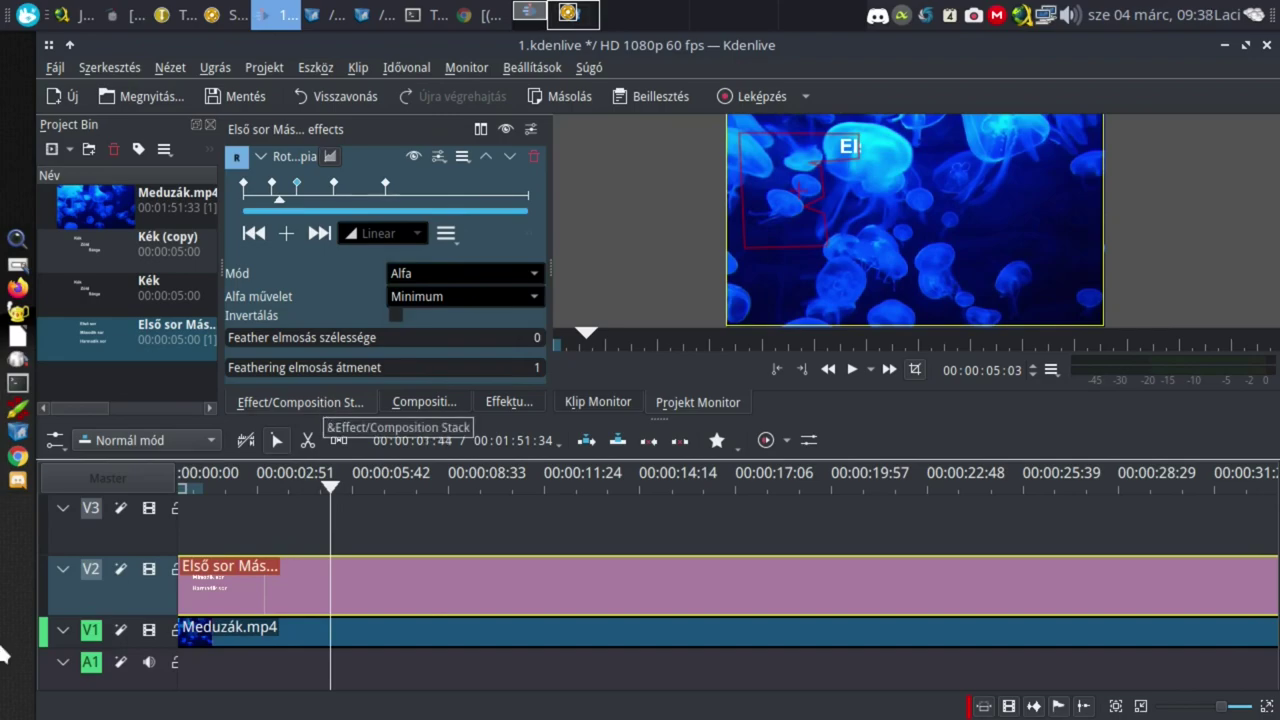
{"action": "left_click", "coordinate": [193, 485]}
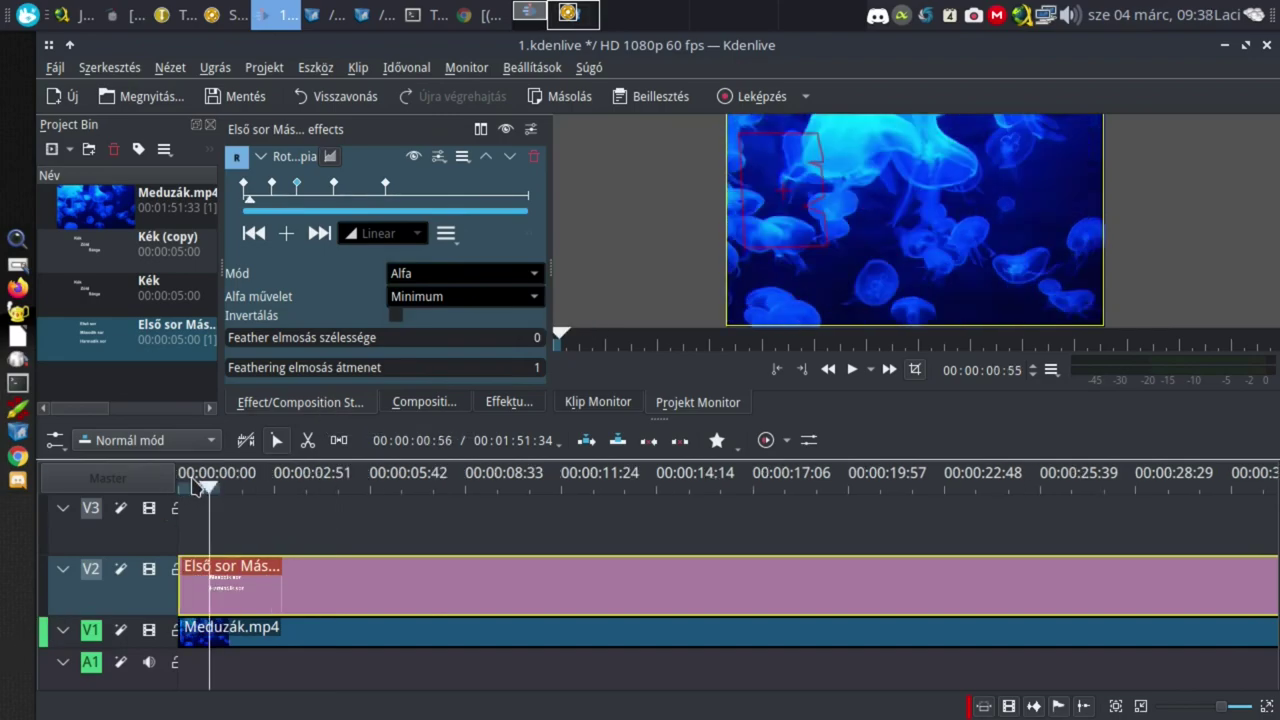
{"action": "key", "text": "space"}
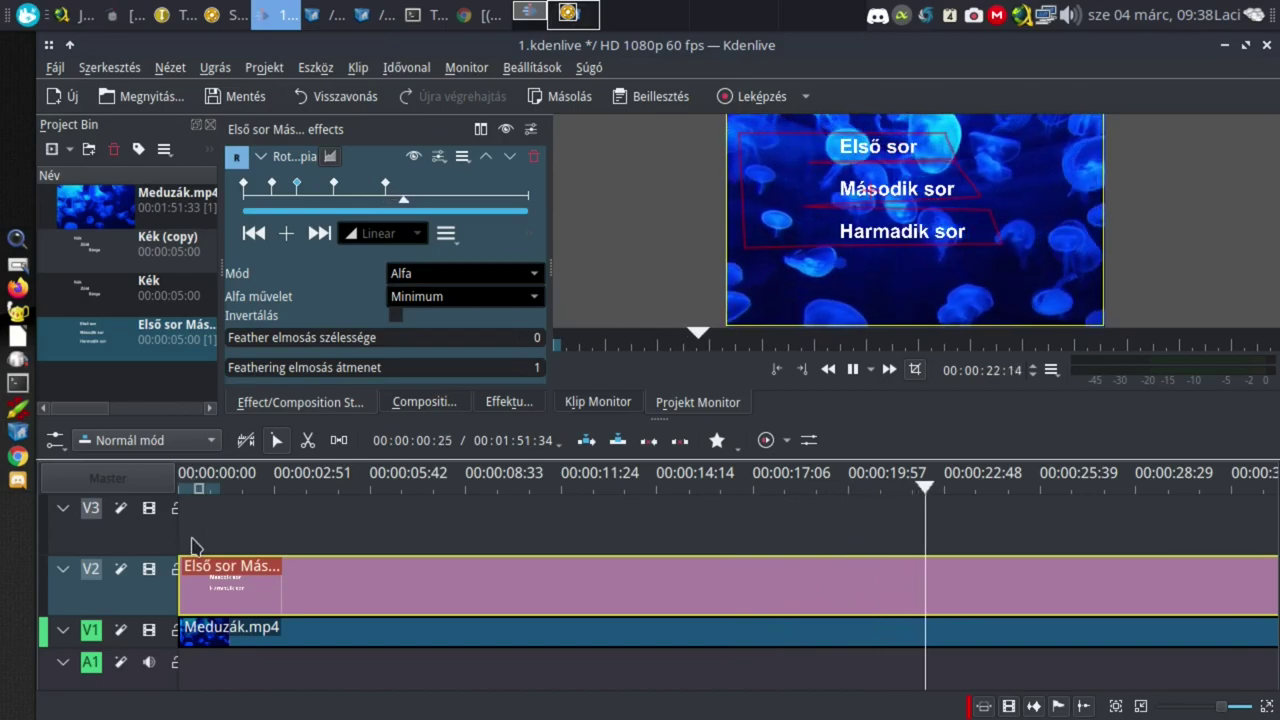
{"action": "key", "text": "space"}
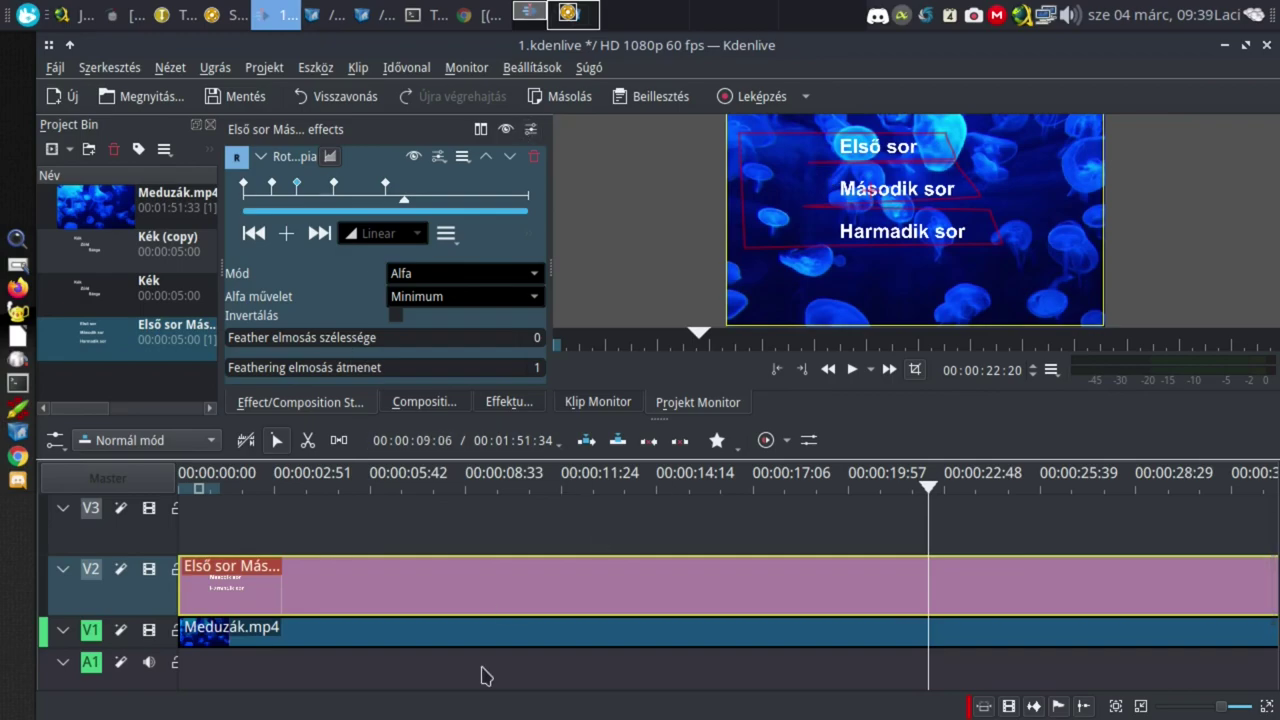
Step: Place the white Kék title at the start of track V2 and compare it with Kék (copy) in the project bin
{"action": "mouse_move", "coordinate": [1252, 112]}
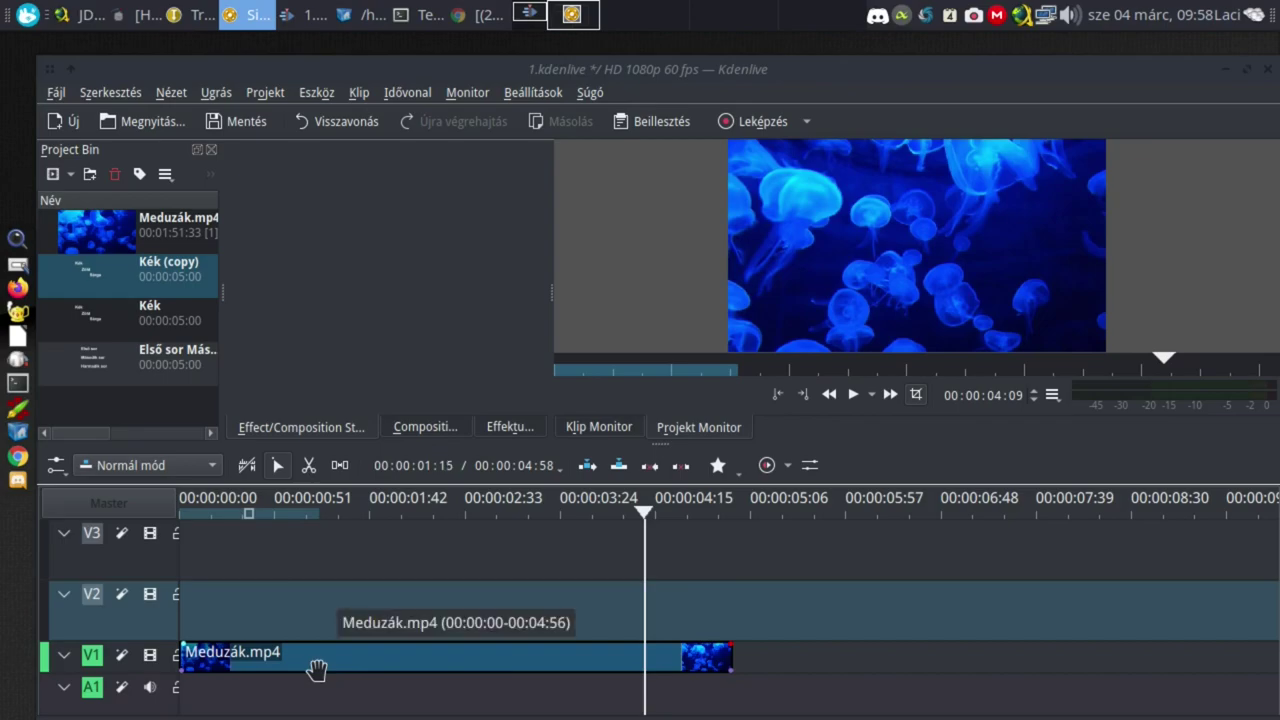
{"action": "left_click_drag", "start_coordinate": [75, 320], "coordinate": [371, 614]}
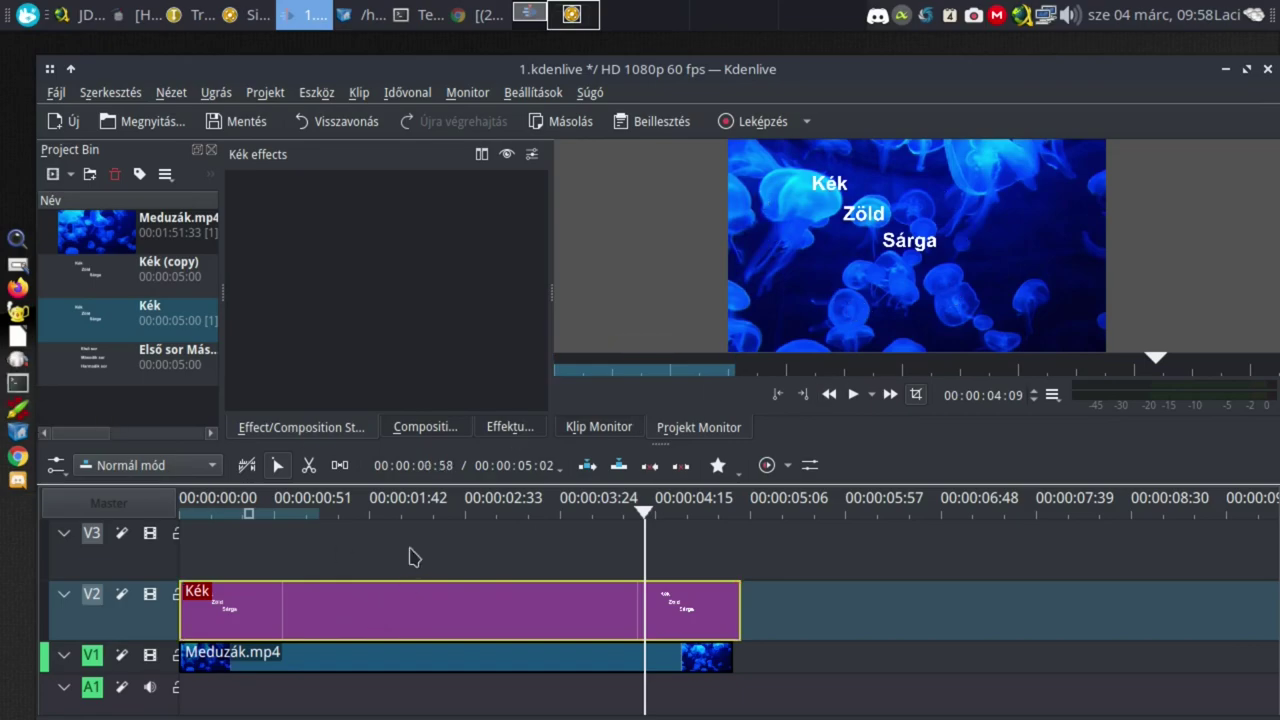
{"action": "left_click", "coordinate": [88, 276]}
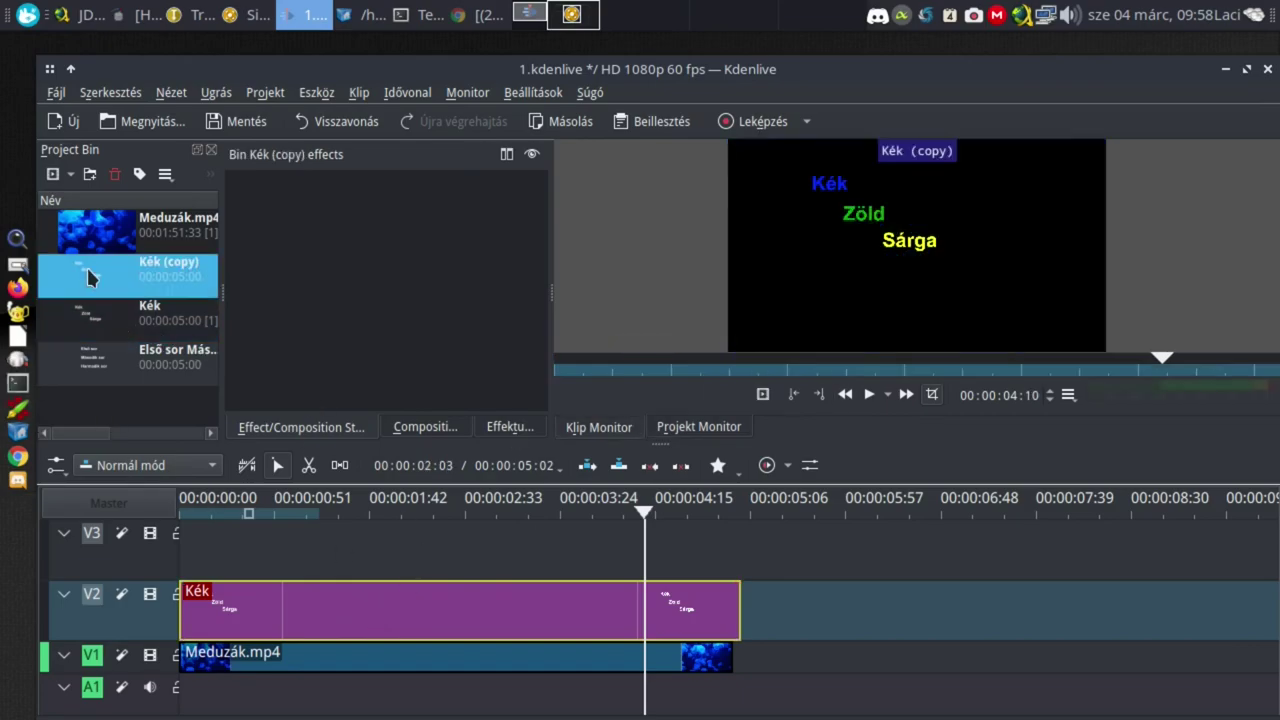
{"action": "right_click", "coordinate": [71, 322]}
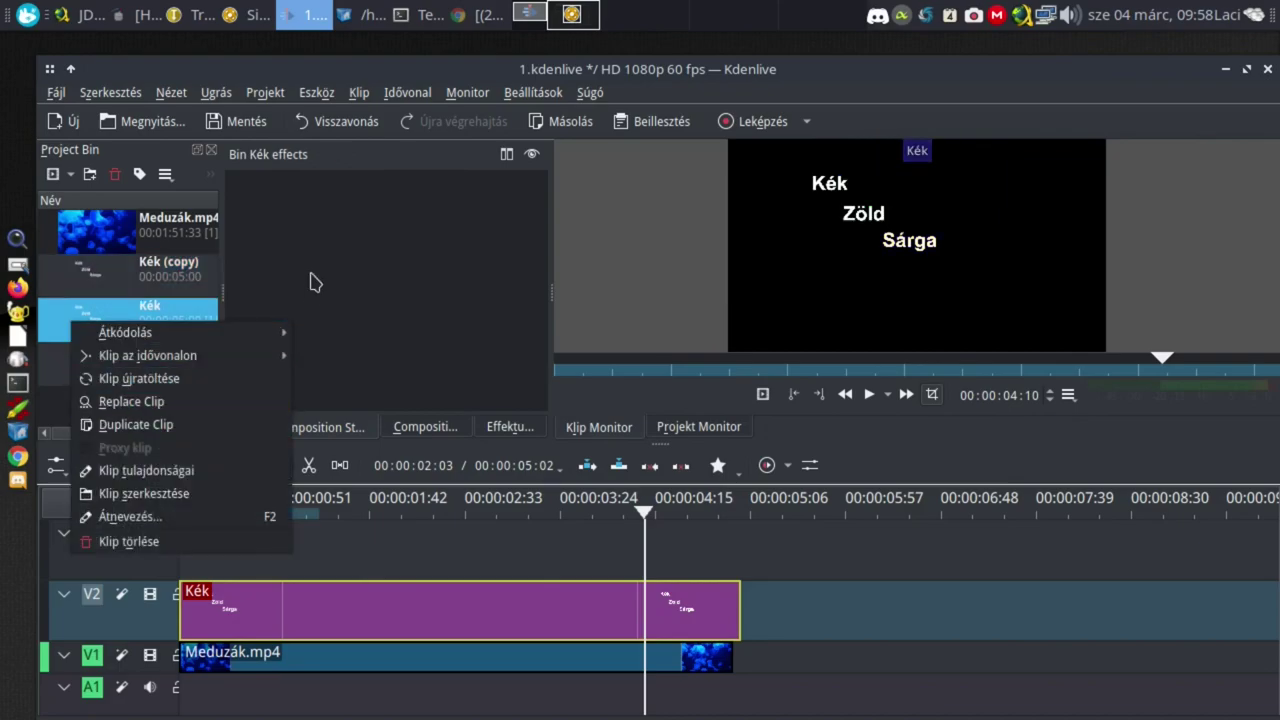
{"action": "left_click", "coordinate": [127, 272]}
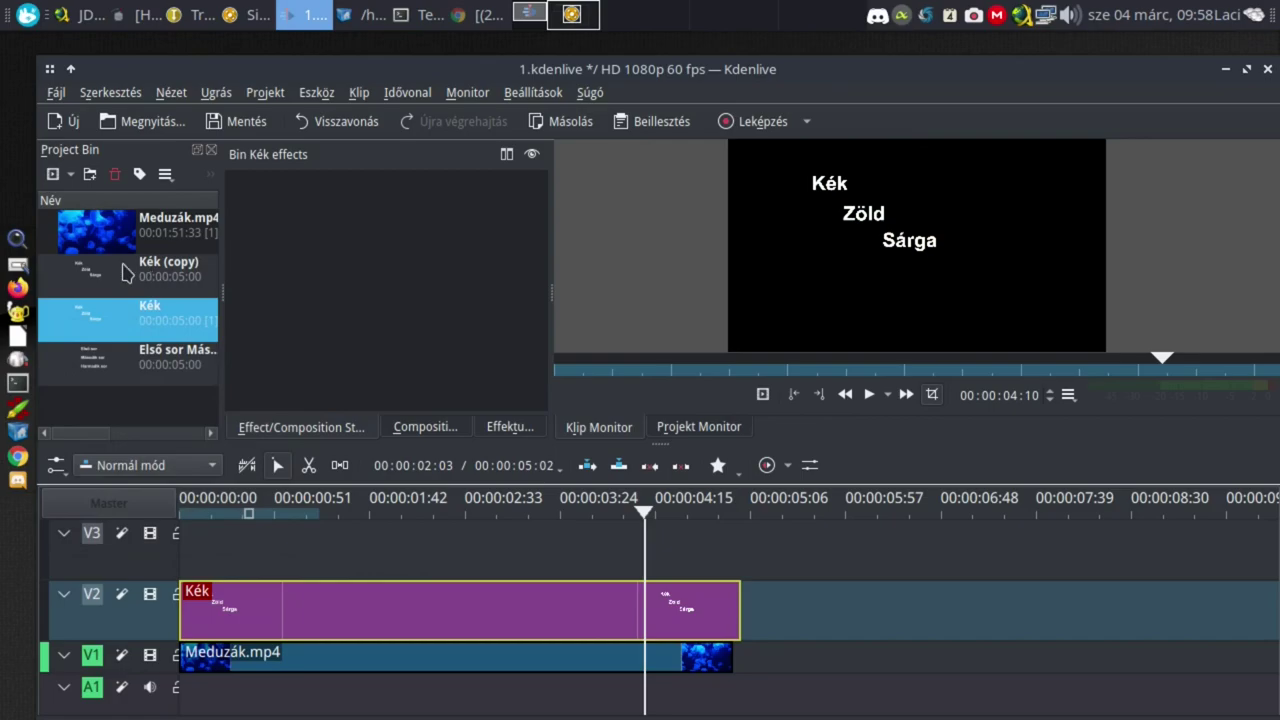
{"action": "left_click", "coordinate": [125, 272]}
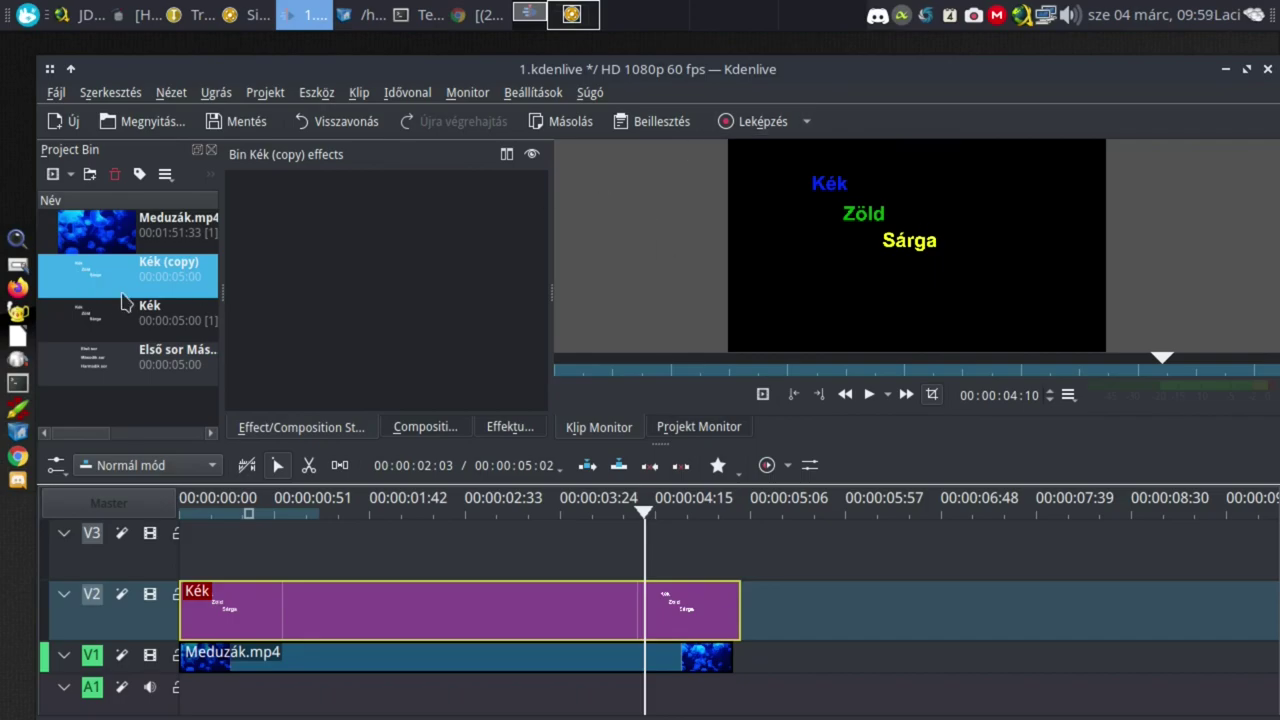
Step: Place the coloured Kék (copy) title at the start of V3 and extend Meduzák.mp4 to the end of the titles
{"action": "left_click_drag", "start_coordinate": [101, 270], "coordinate": [240, 567]}
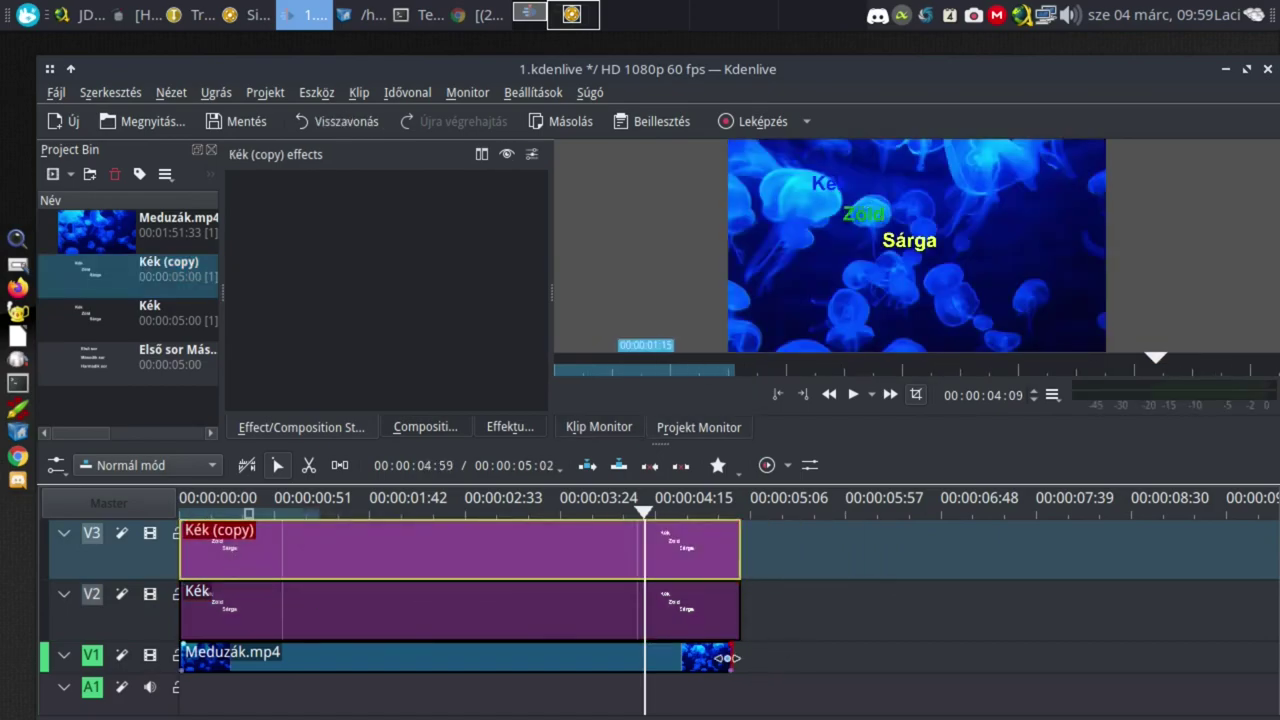
{"action": "left_click_drag", "start_coordinate": [727, 658], "coordinate": [739, 657]}
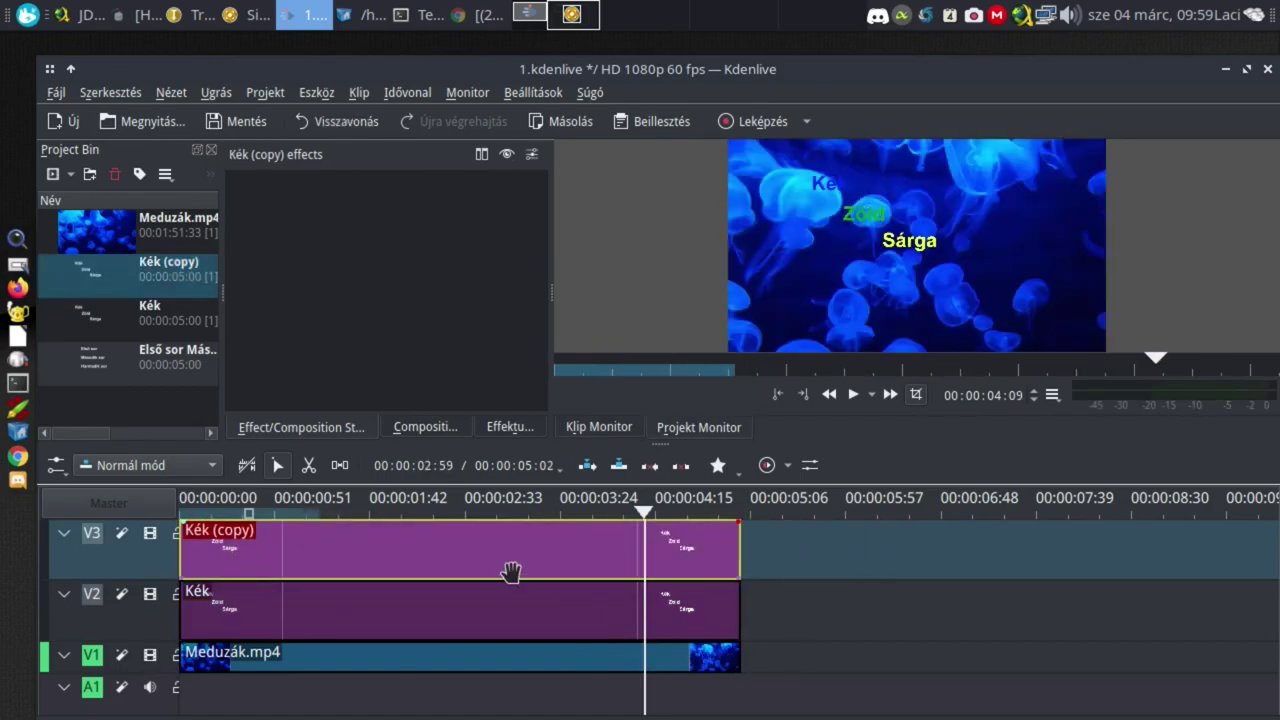
Step: Apply the Rotoszkópia effect to the Kék (copy) title on V3 and show its settings
{"action": "left_click", "coordinate": [424, 607]}
{"action": "left_click", "coordinate": [416, 545]}
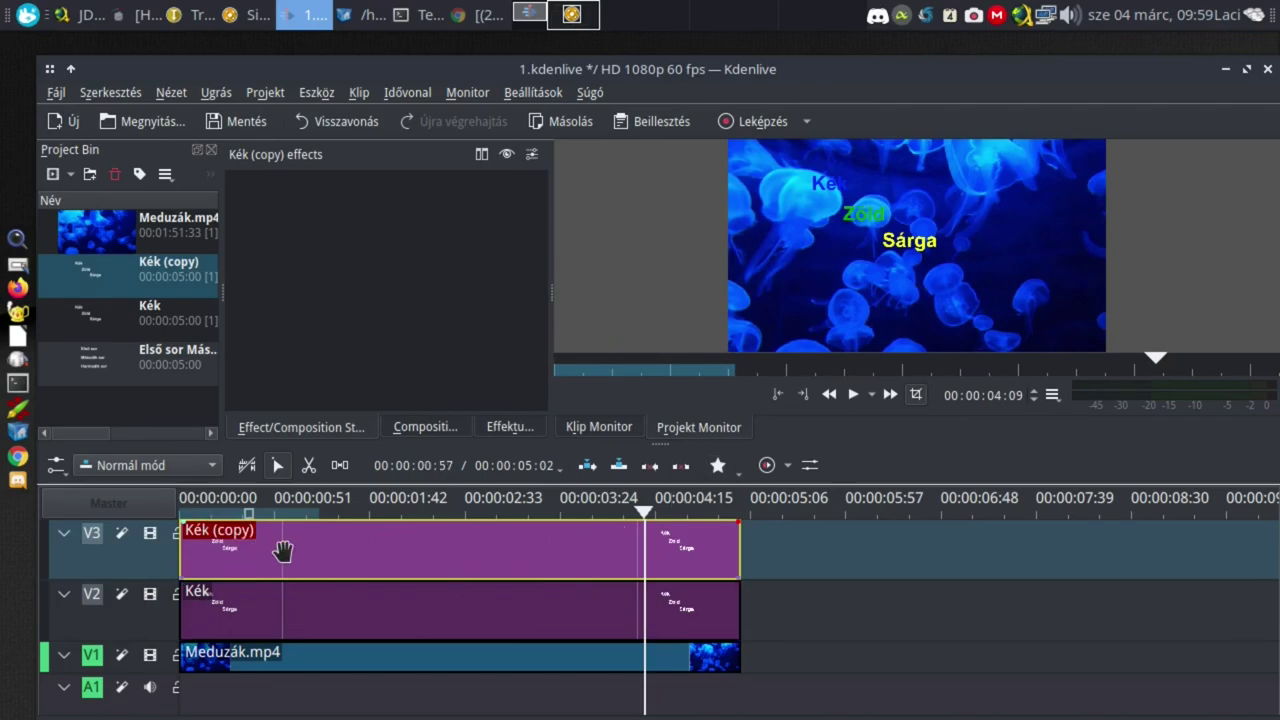
{"action": "left_click", "coordinate": [518, 427]}
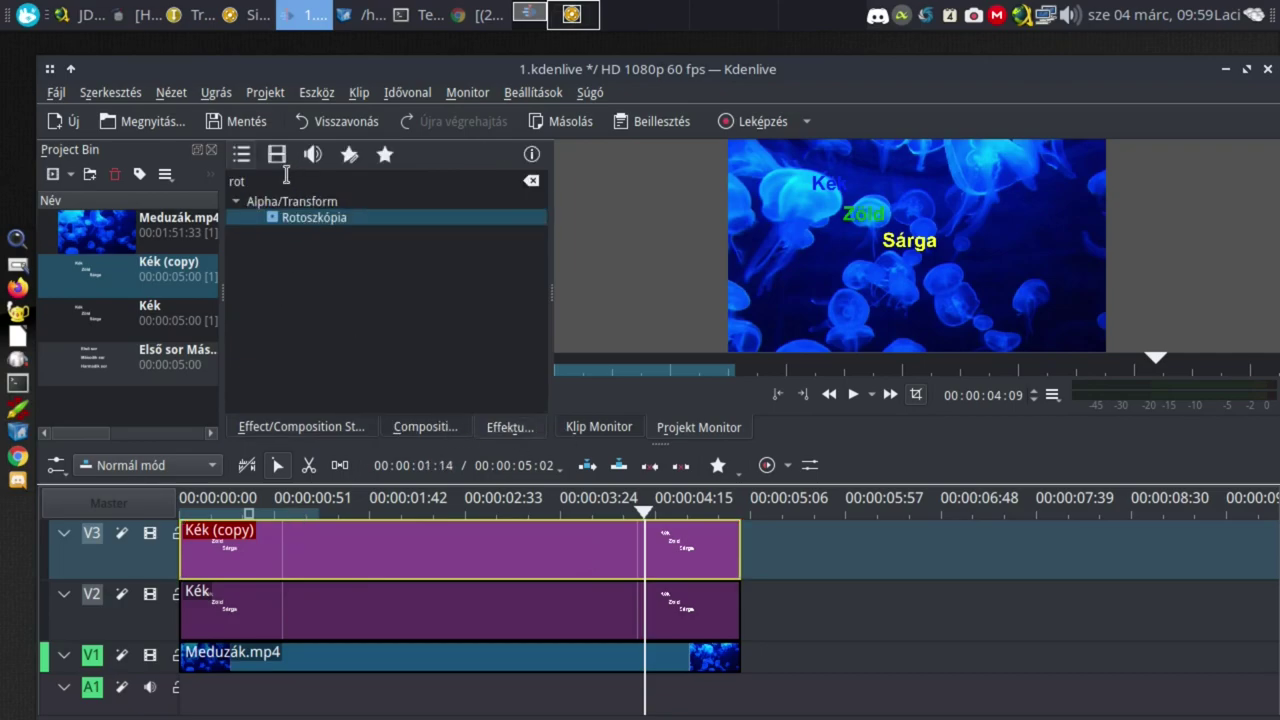
{"action": "left_click_drag", "start_coordinate": [289, 230], "coordinate": [265, 568]}
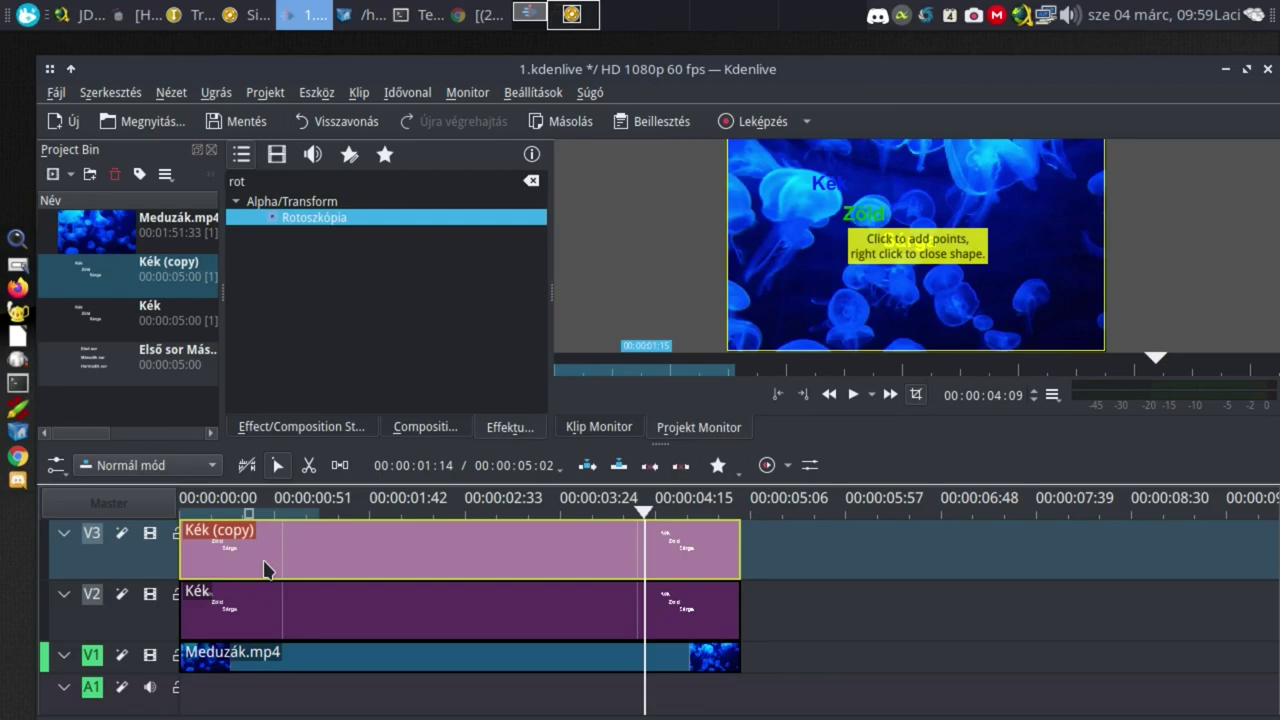
{"action": "left_click", "coordinate": [292, 427]}
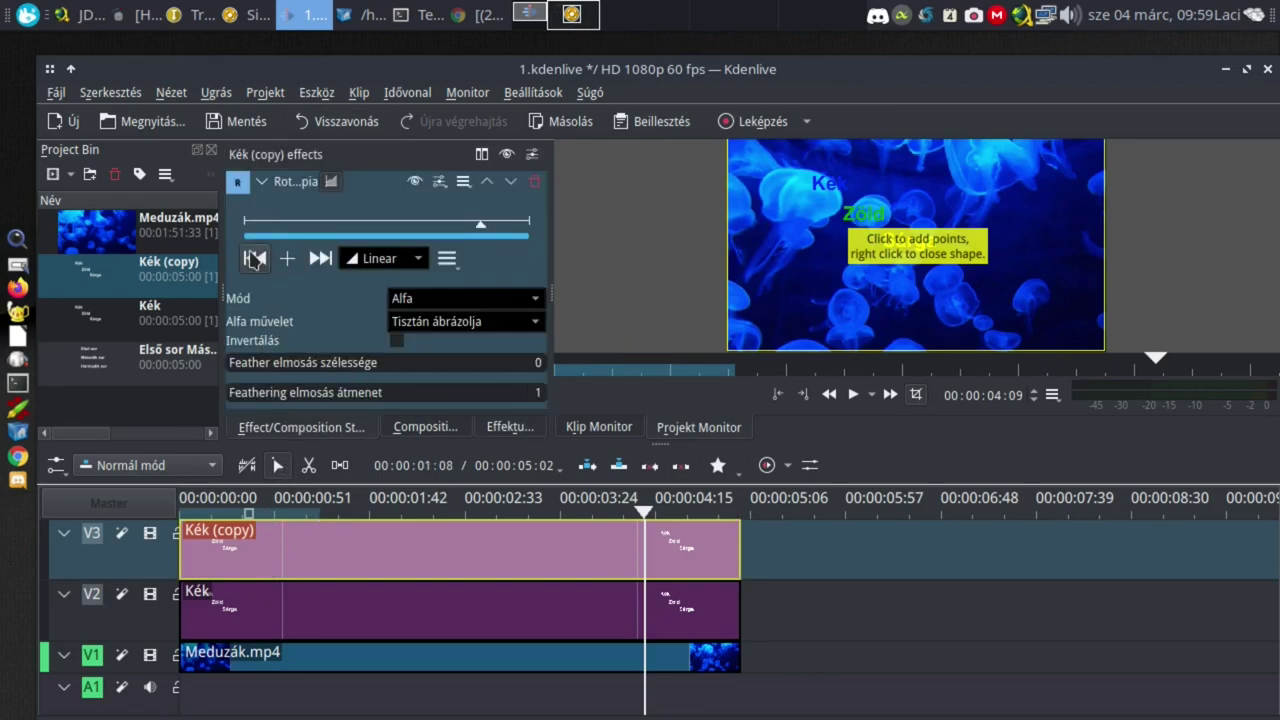
Step: With the playhead at 00:00:05:00, draw and close a small triangular rotoscoping mask beside the word Kék, clear of the text
{"action": "left_click", "coordinate": [254, 260]}
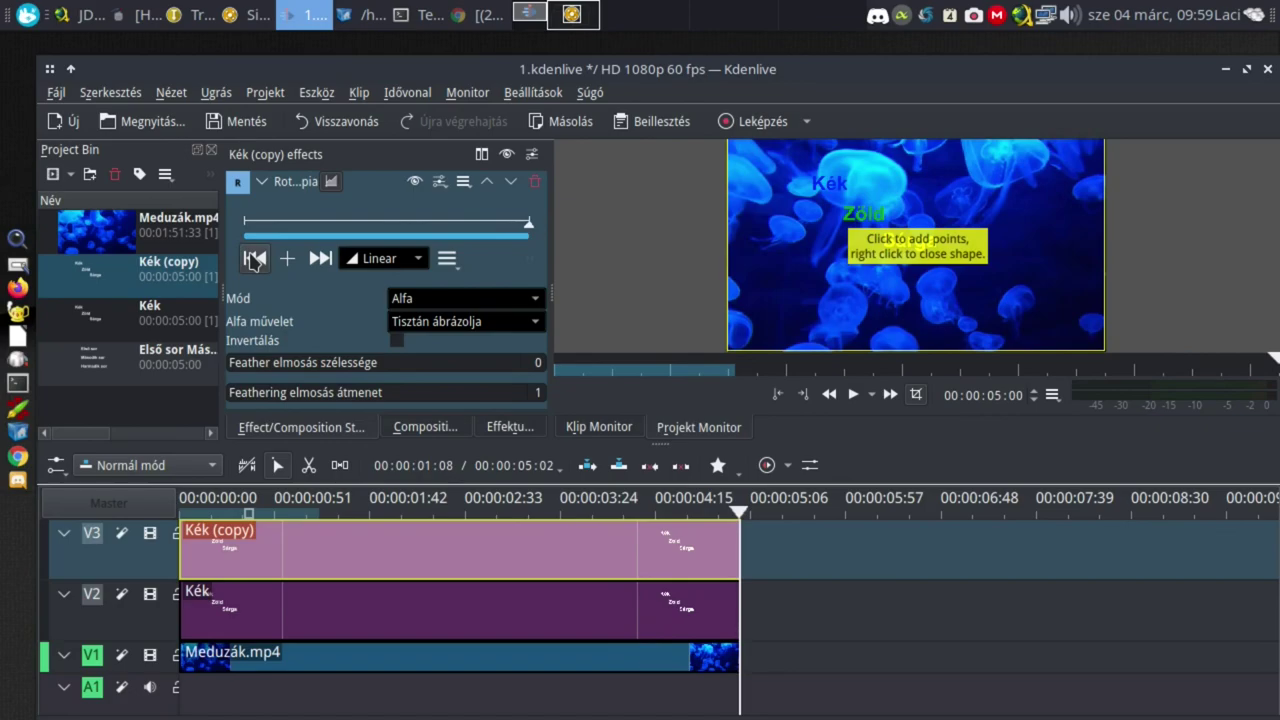
{"action": "left_click", "coordinate": [738, 146]}
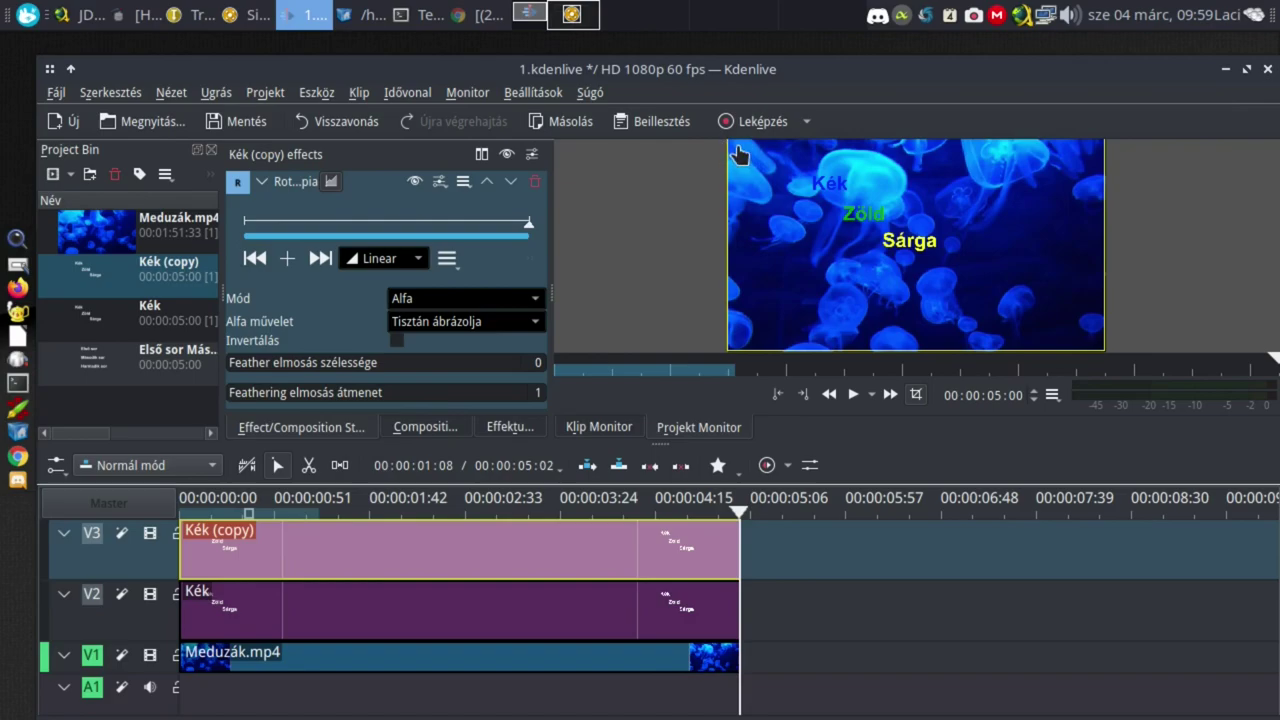
{"action": "left_click", "coordinate": [816, 146]}
{"action": "left_click", "coordinate": [766, 220]}
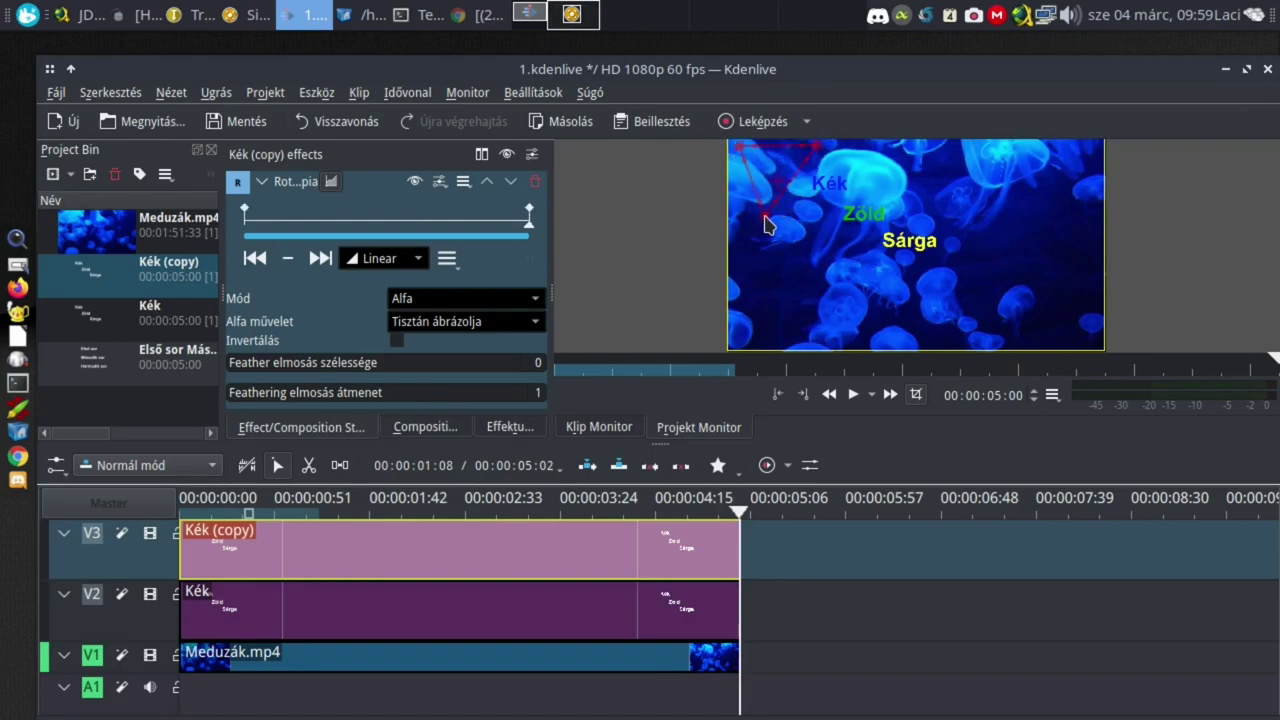
{"action": "right_click", "coordinate": [766, 218]}
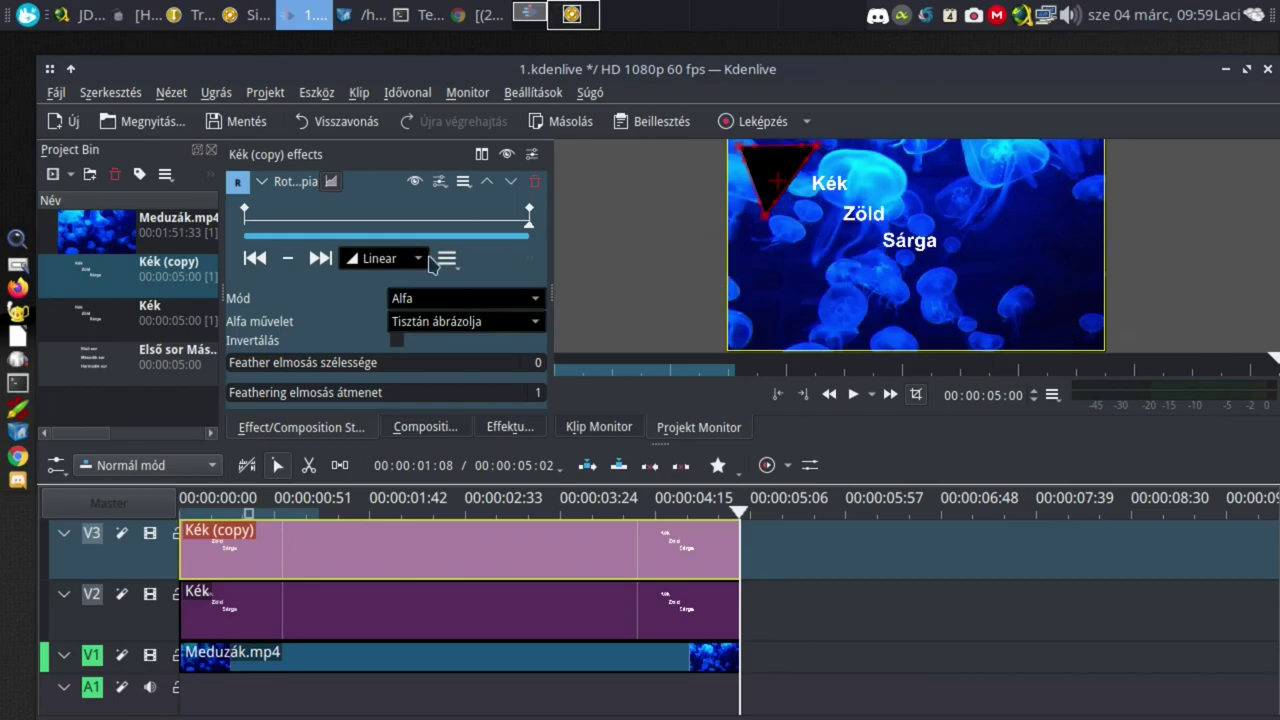
Step: Hold the small triangle with a keyframe at 00:00:00:30, and at a 00:00:02:31 keyframe stretch it over all three title words
{"action": "left_click", "coordinate": [274, 222]}
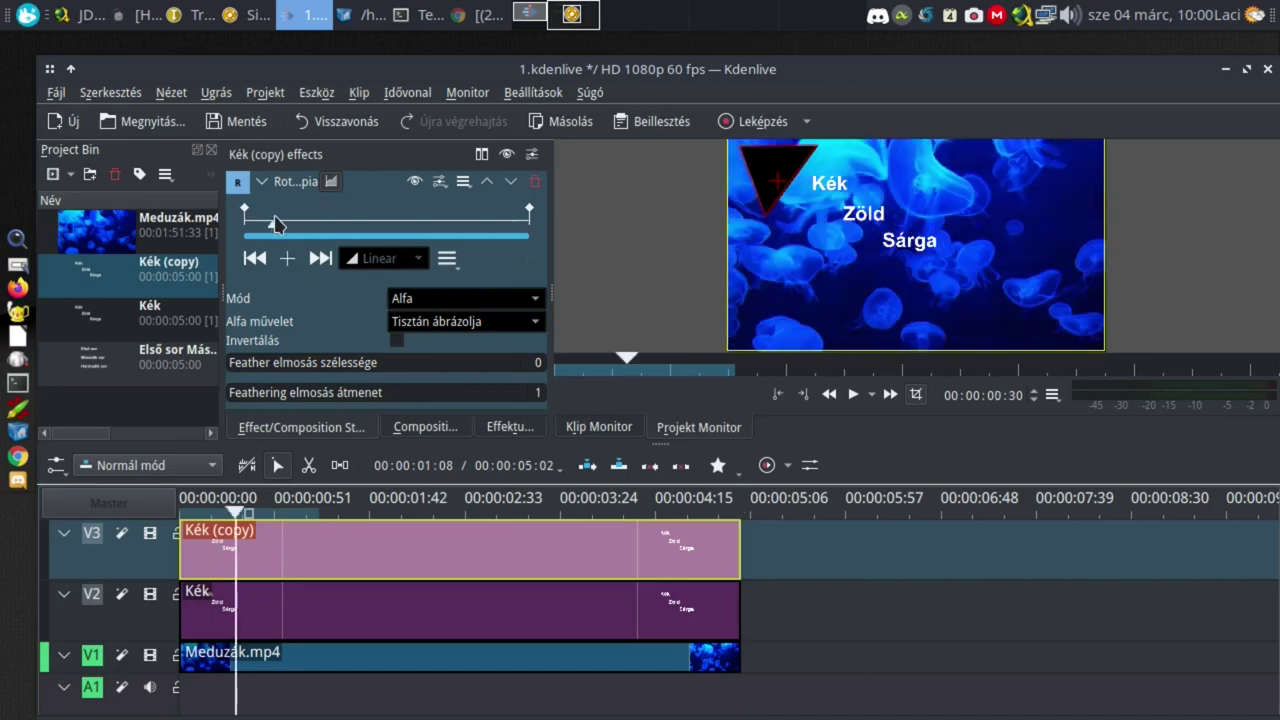
{"action": "left_click", "coordinate": [288, 258]}
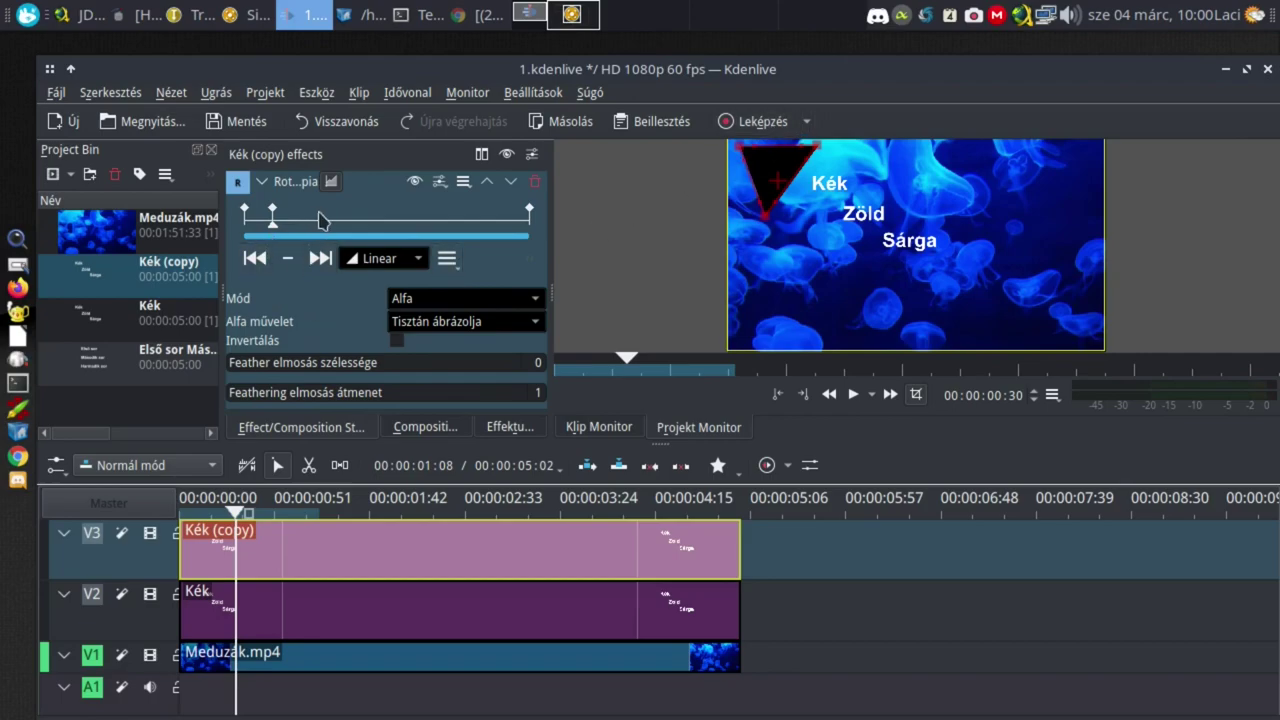
{"action": "left_click", "coordinate": [389, 228]}
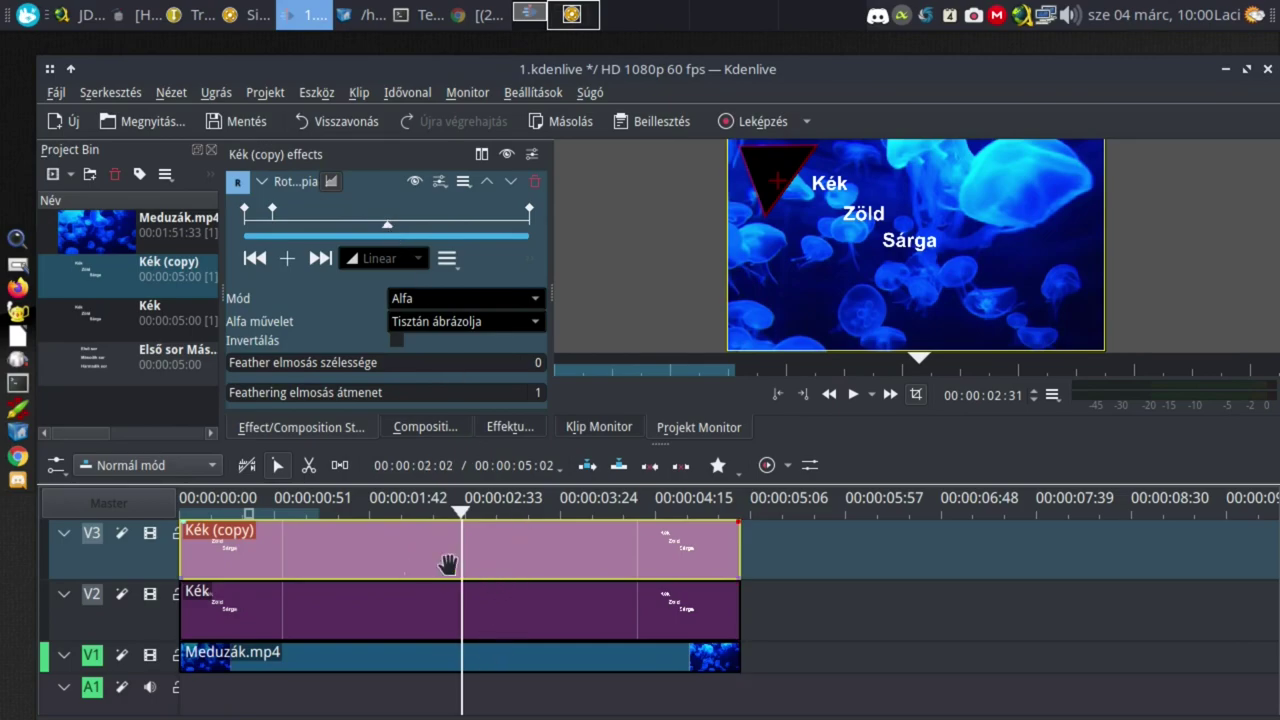
{"action": "left_click", "coordinate": [287, 260]}
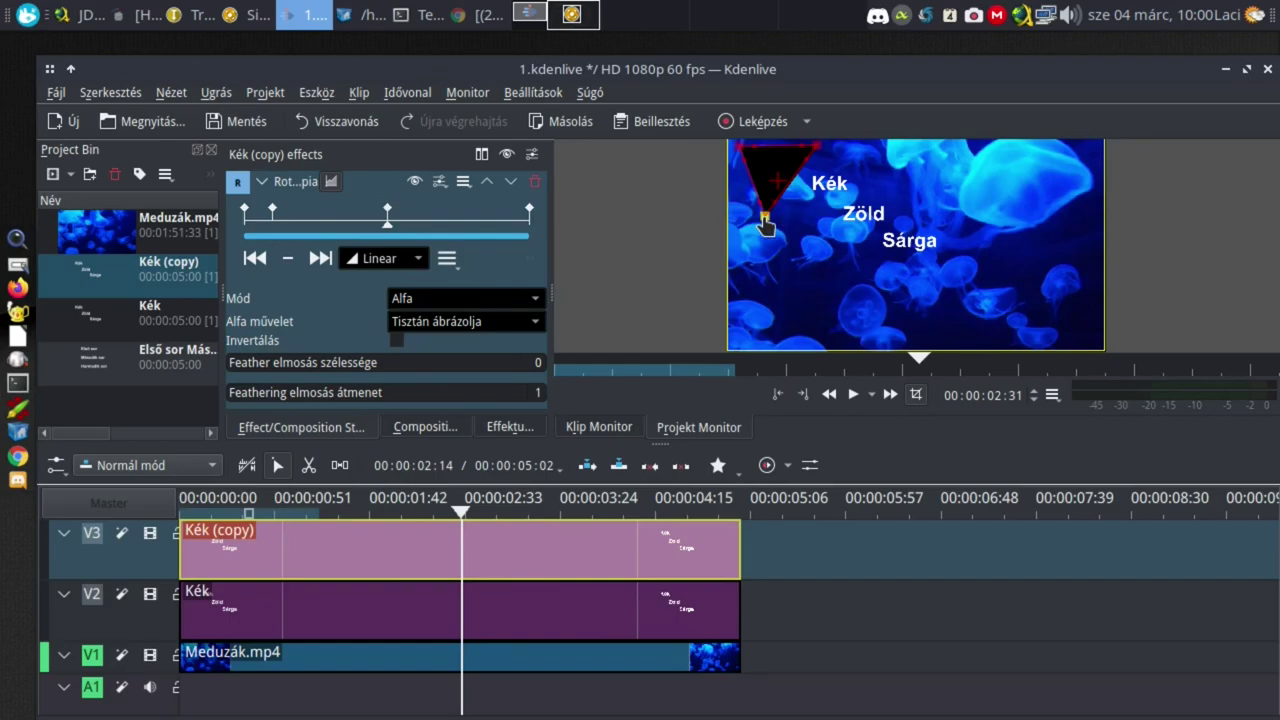
{"action": "left_click_drag", "start_coordinate": [764, 220], "coordinate": [866, 328]}
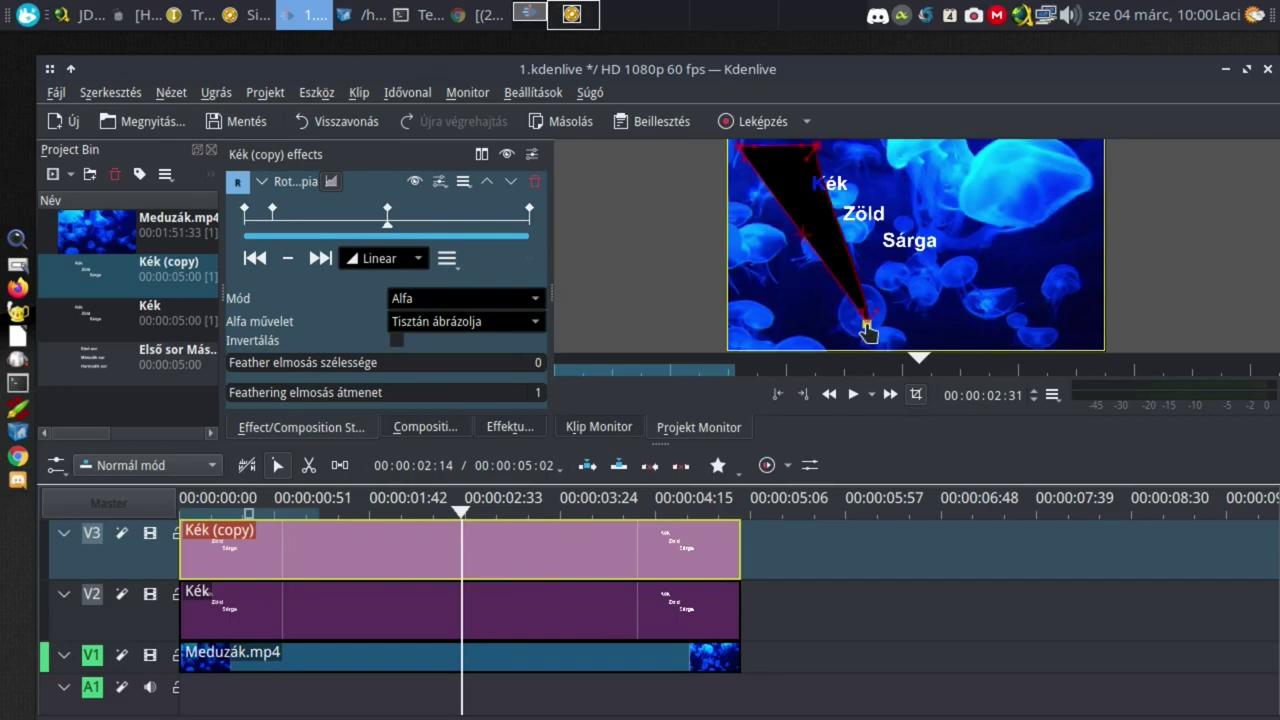
{"action": "left_click_drag", "start_coordinate": [820, 149], "coordinate": [1028, 164]}
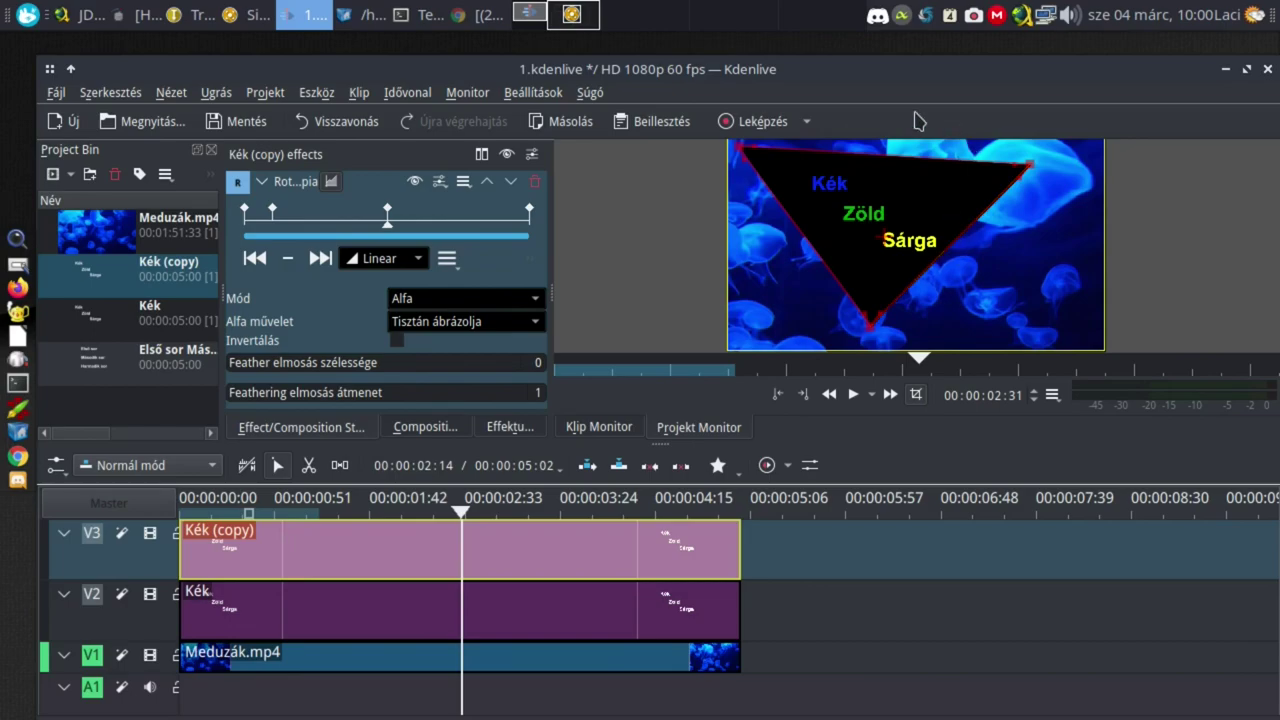
Step: Hold the large mask triangle with a keyframe at 00:00:03:20, and at a 00:00:05:00 keyframe move its upper-left corner beyond Sárga, clear of the text
{"action": "left_click", "coordinate": [433, 222]}
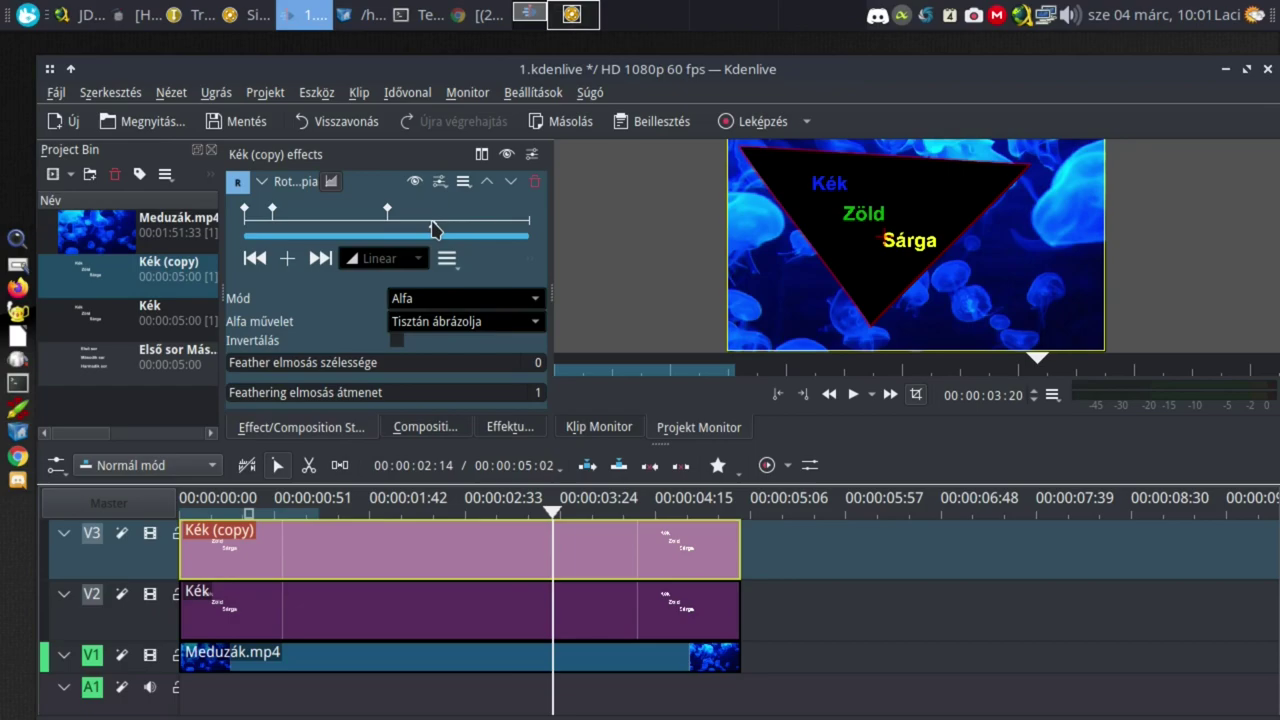
{"action": "left_click", "coordinate": [285, 259]}
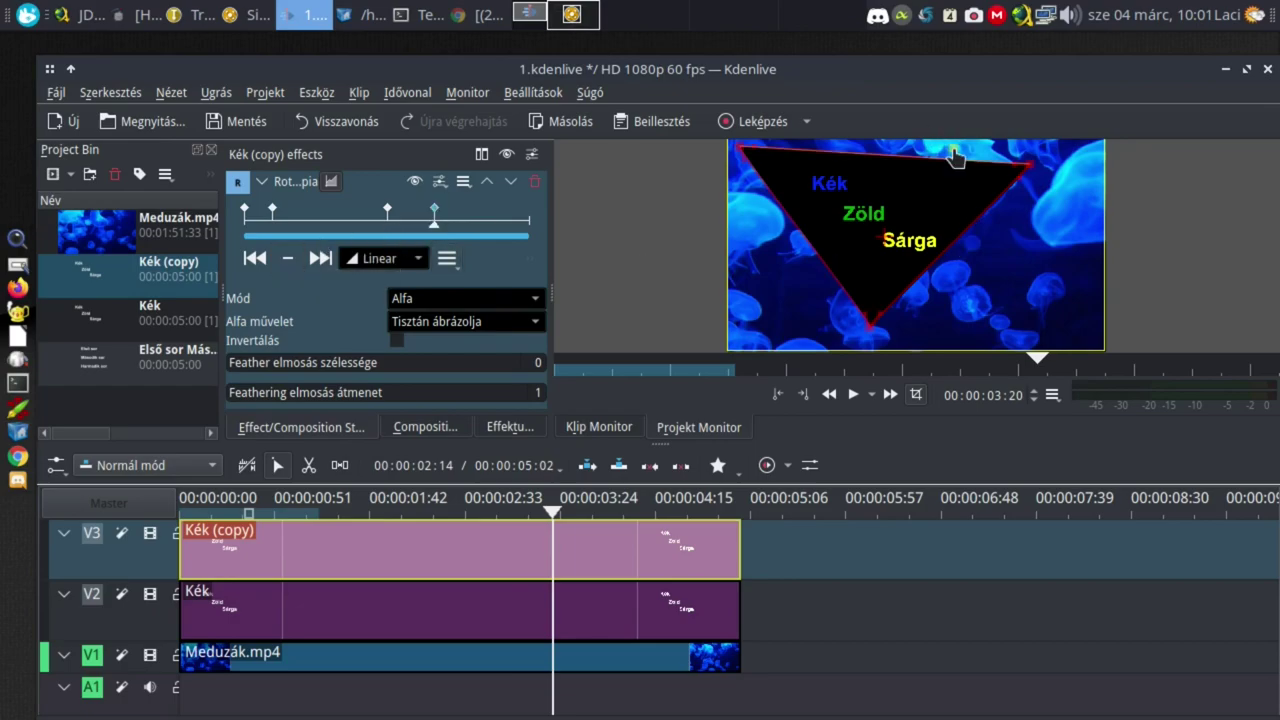
{"action": "left_click", "coordinate": [530, 230]}
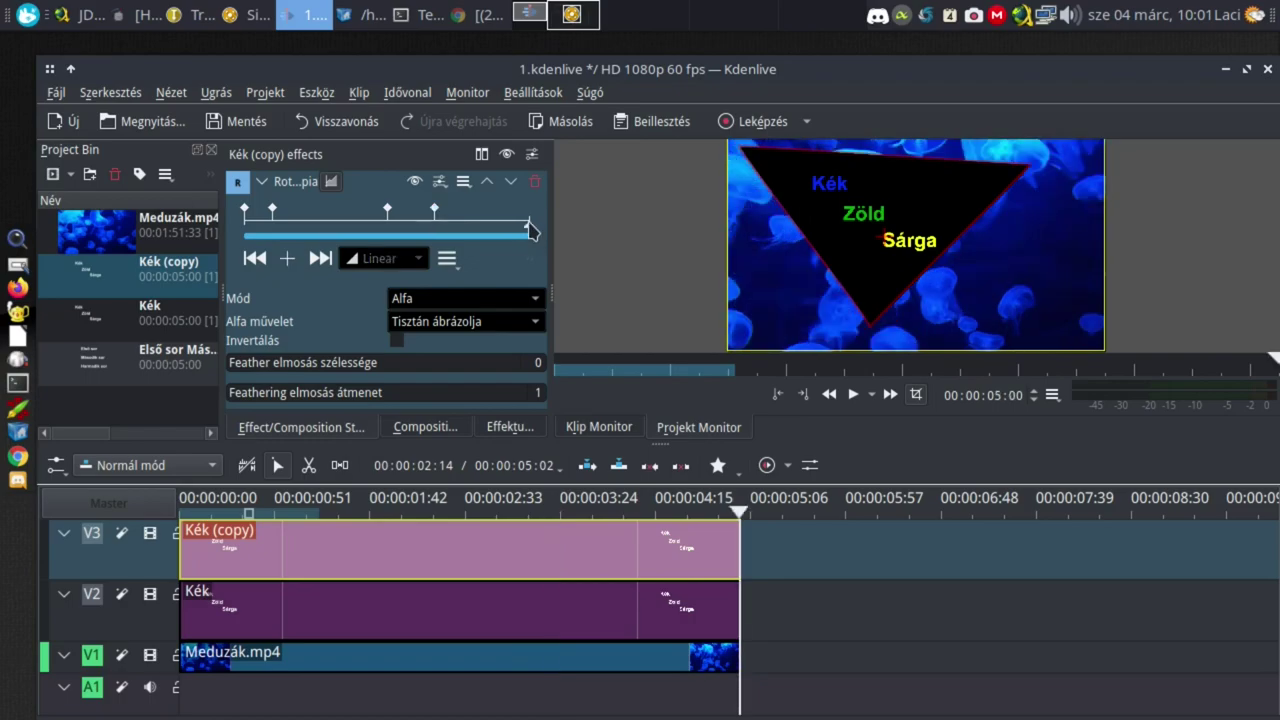
{"action": "left_click", "coordinate": [286, 259]}
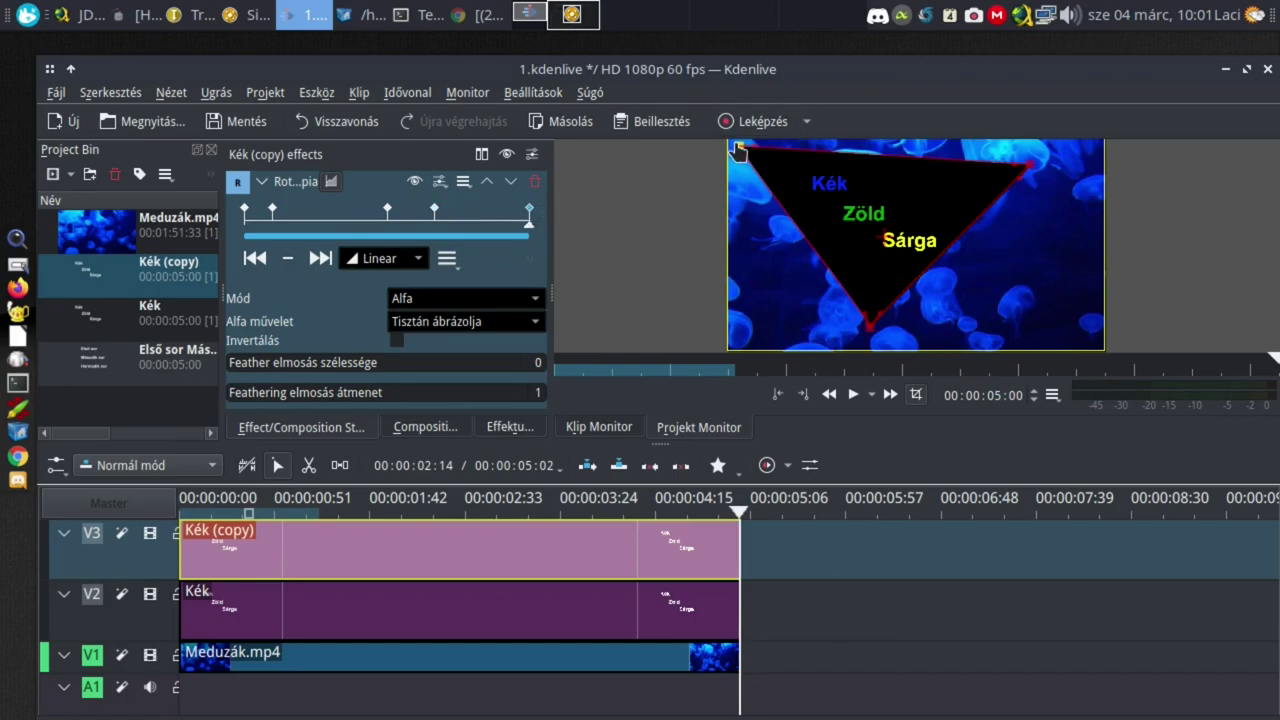
{"action": "left_click_drag", "start_coordinate": [731, 150], "coordinate": [1005, 256]}
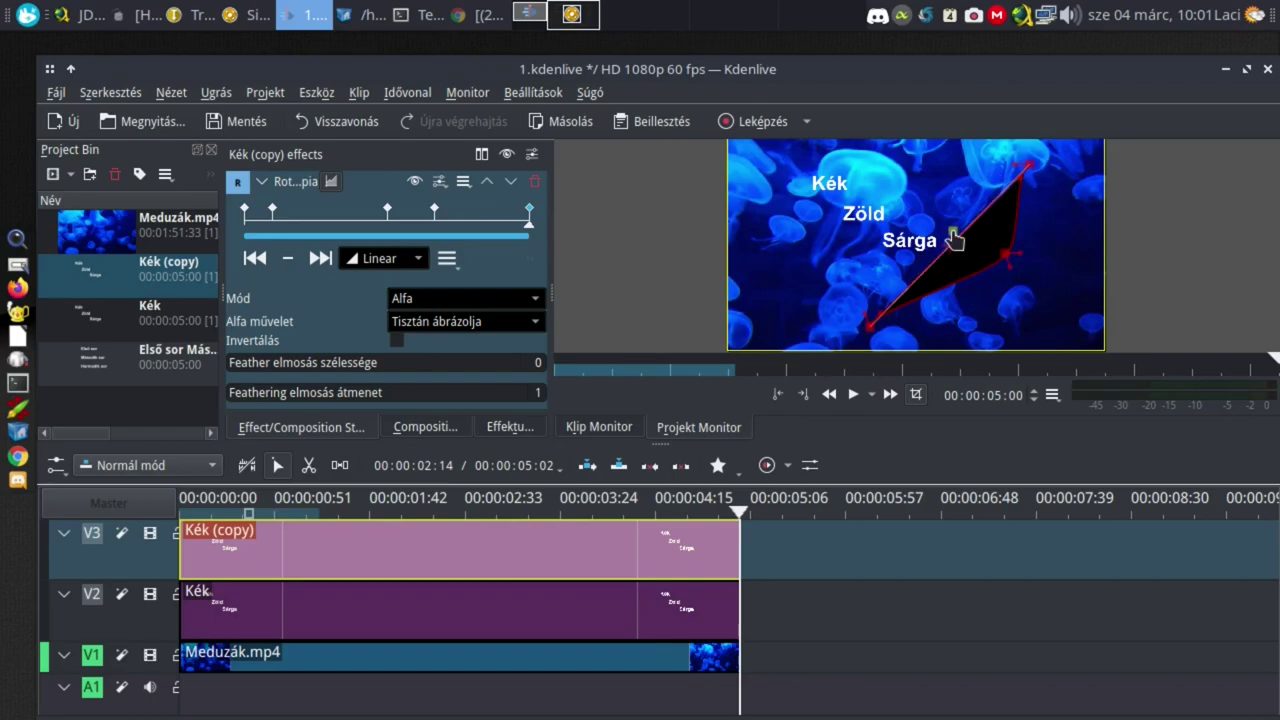
Step: Play the mask animation from the start and check how the mask leaves the title words near the end
{"action": "left_click", "coordinate": [181, 505]}
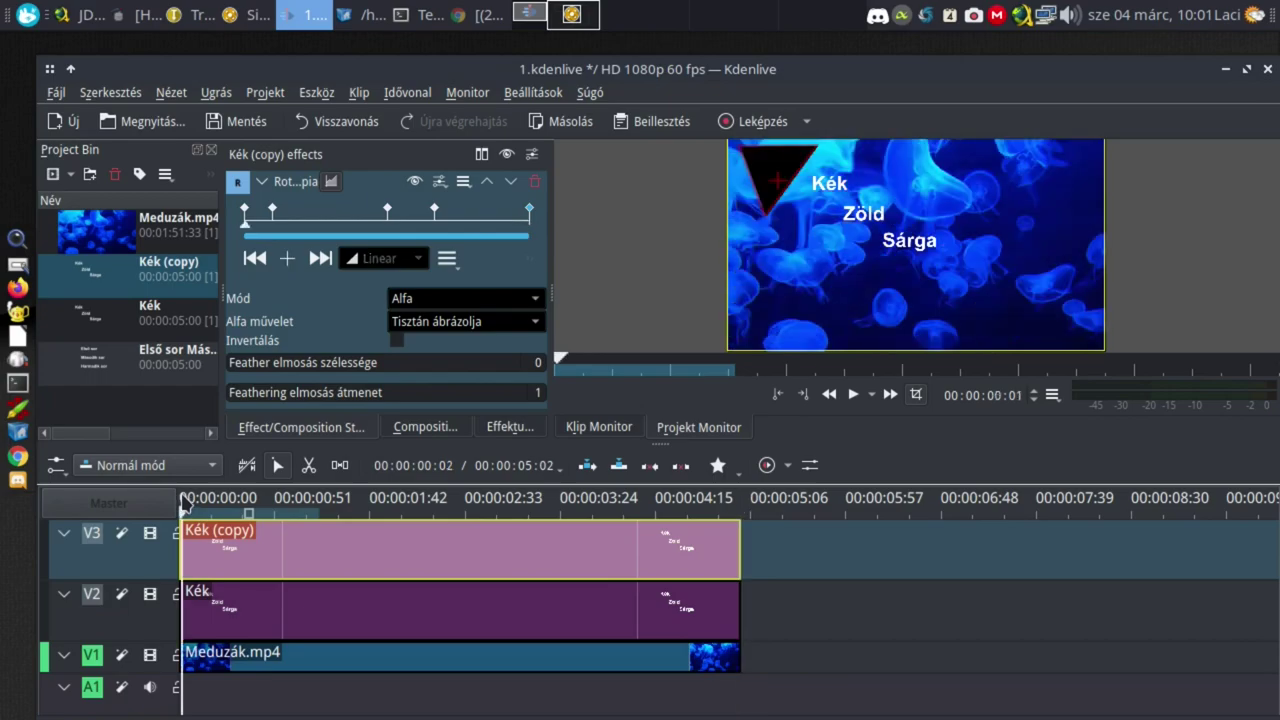
{"action": "key", "text": "space"}
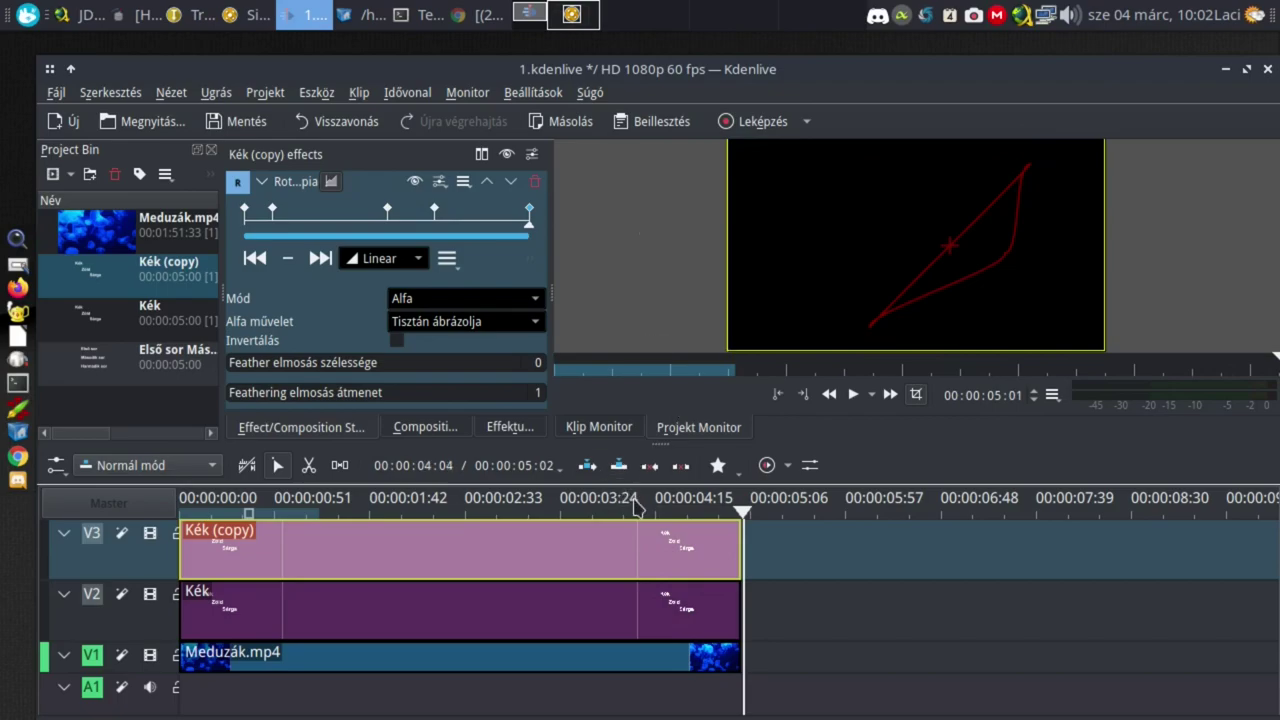
{"action": "left_click_drag", "start_coordinate": [636, 507], "coordinate": [697, 507]}
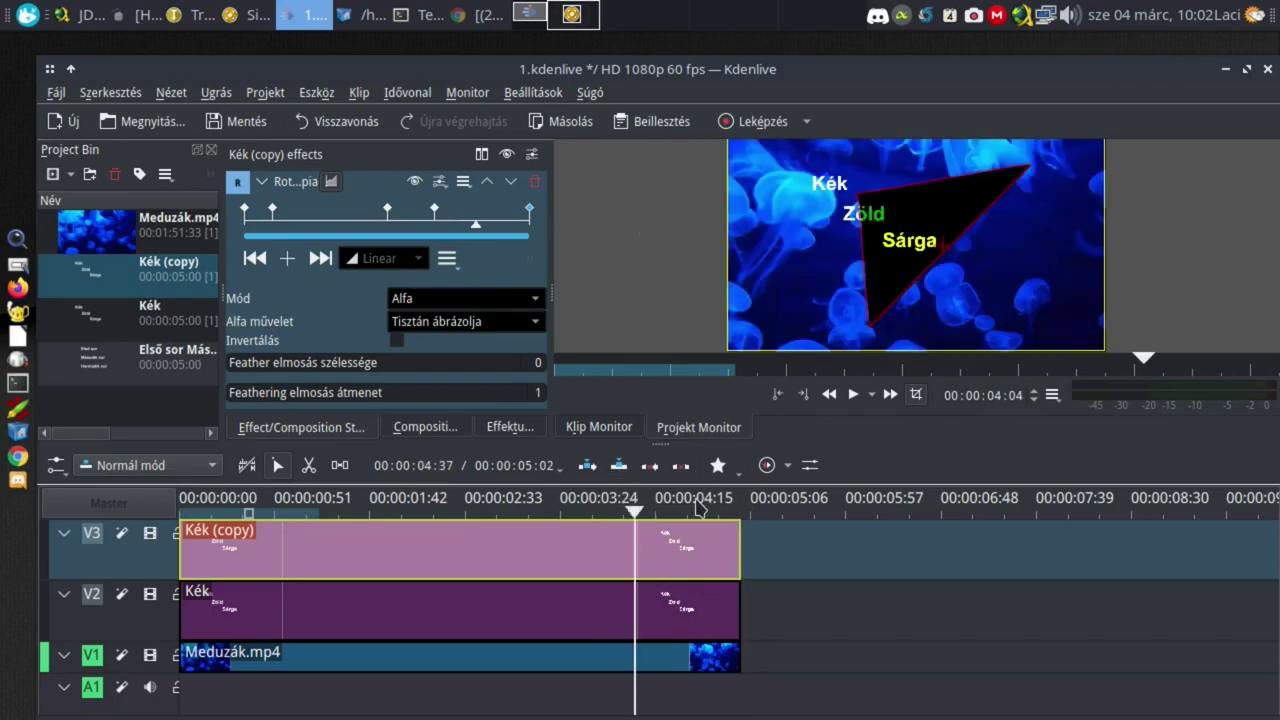
{"action": "left_click", "coordinate": [241, 236]}
{"action": "key", "text": "space"}
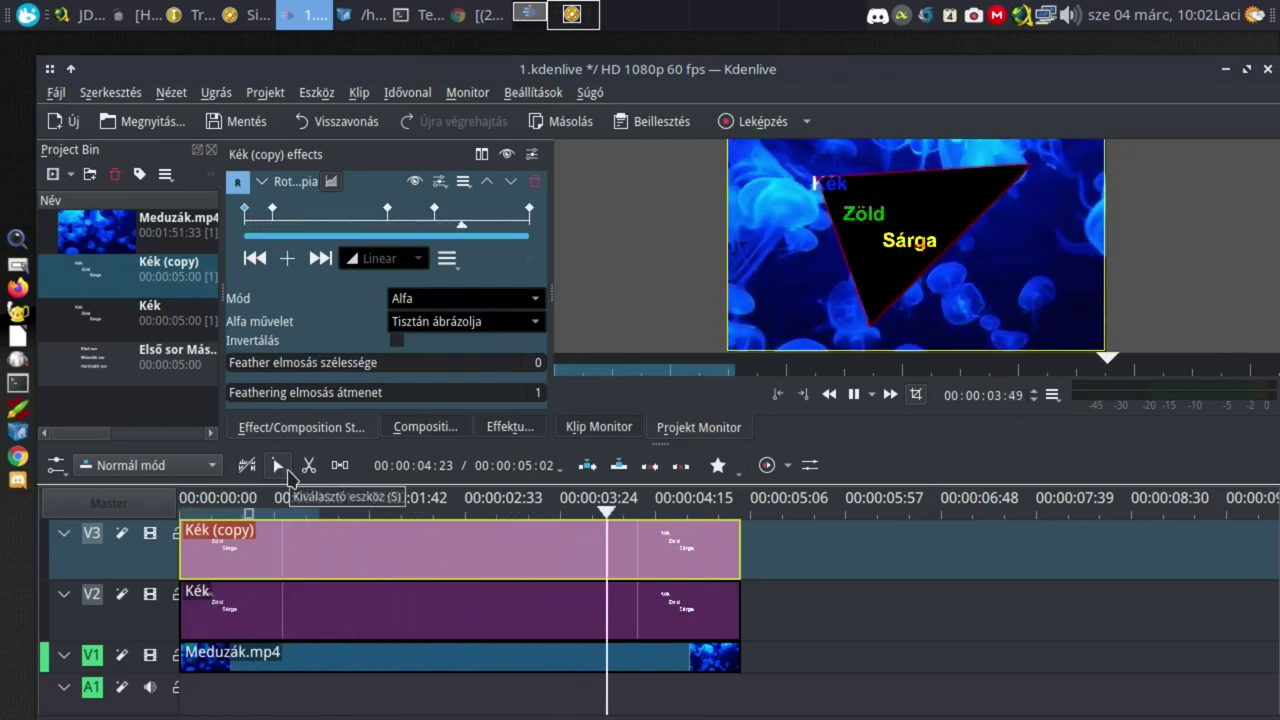
Step: With the playhead at 00:00:01:20, try Maximum as the mask's alpha operation and set it to Minimum
{"action": "left_click", "coordinate": [329, 512]}
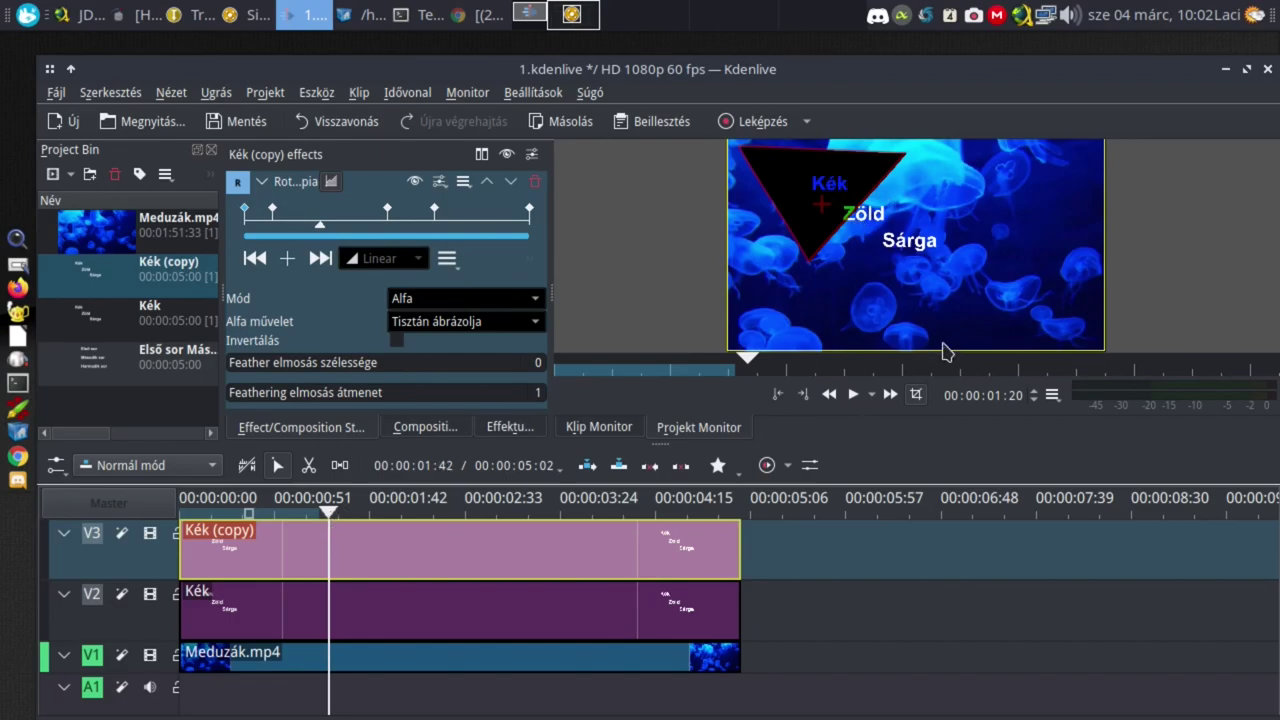
{"action": "left_click", "coordinate": [466, 323]}
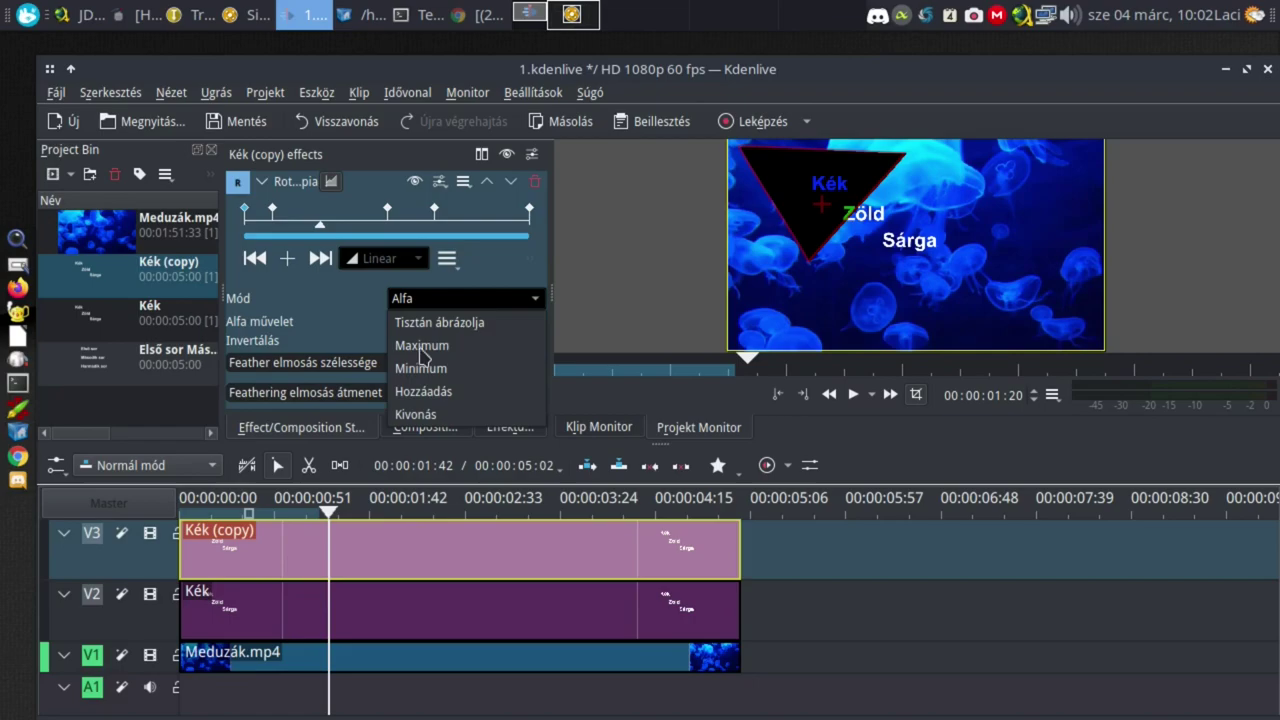
{"action": "left_click", "coordinate": [422, 347]}
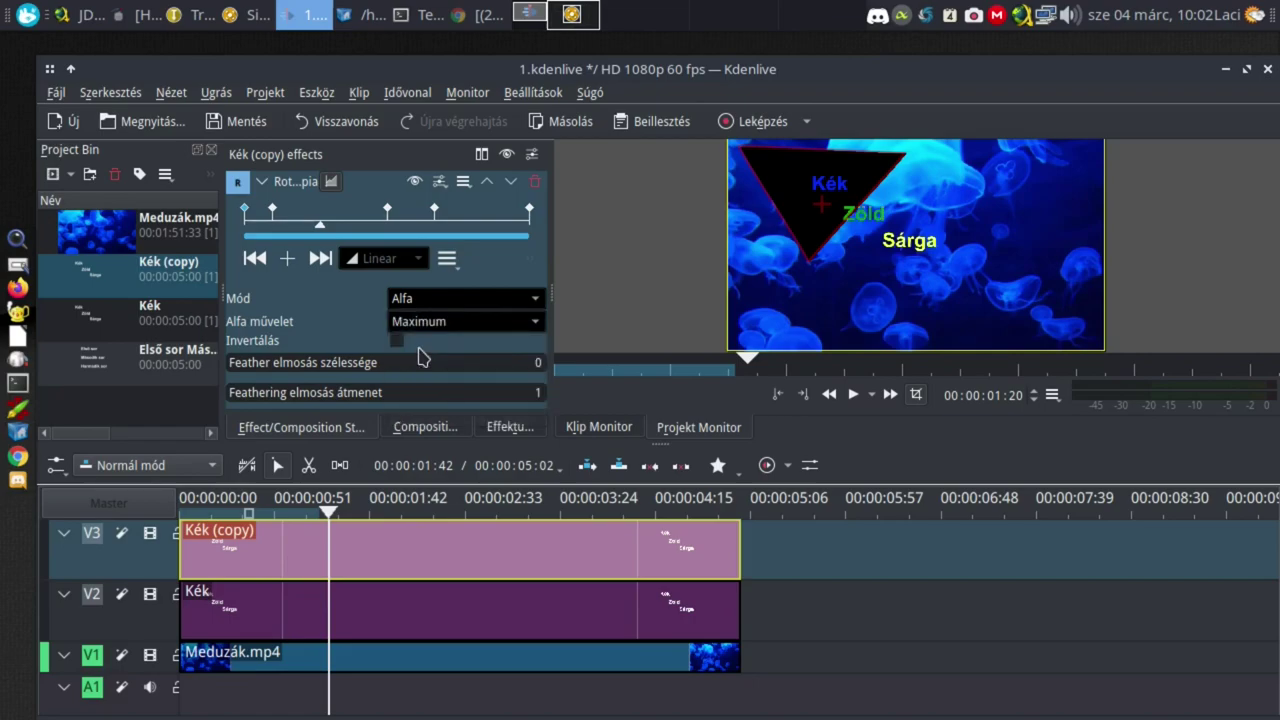
{"action": "left_click", "coordinate": [456, 321]}
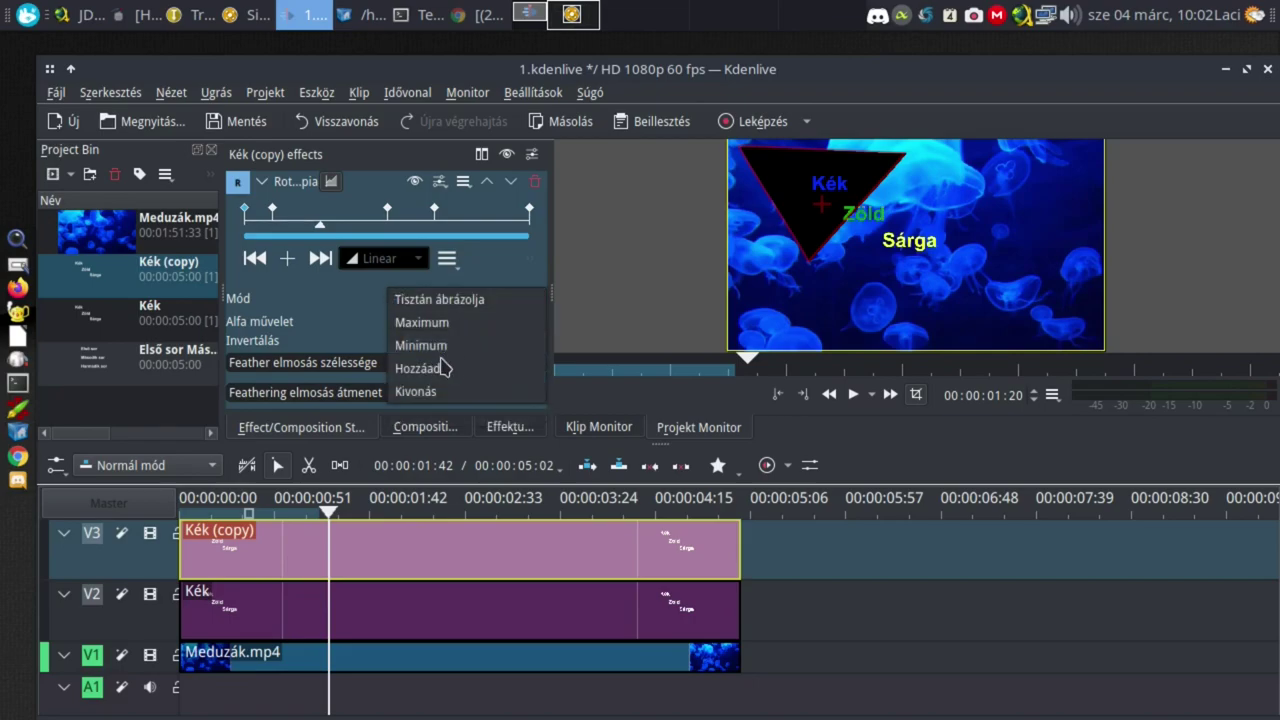
{"action": "left_click", "coordinate": [427, 347]}
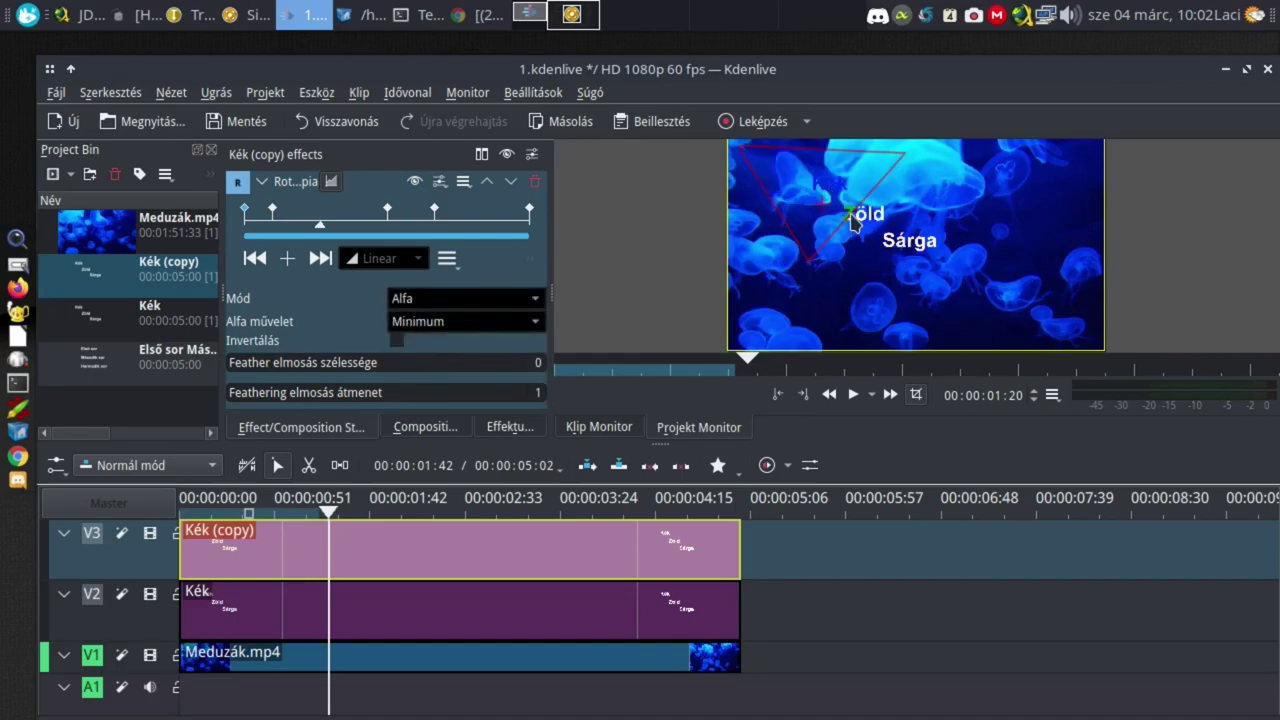
Step: Play the titles from near the start with the Minimum alpha operation and inspect the mask around the middle of the clips
{"action": "left_click", "coordinate": [194, 508]}
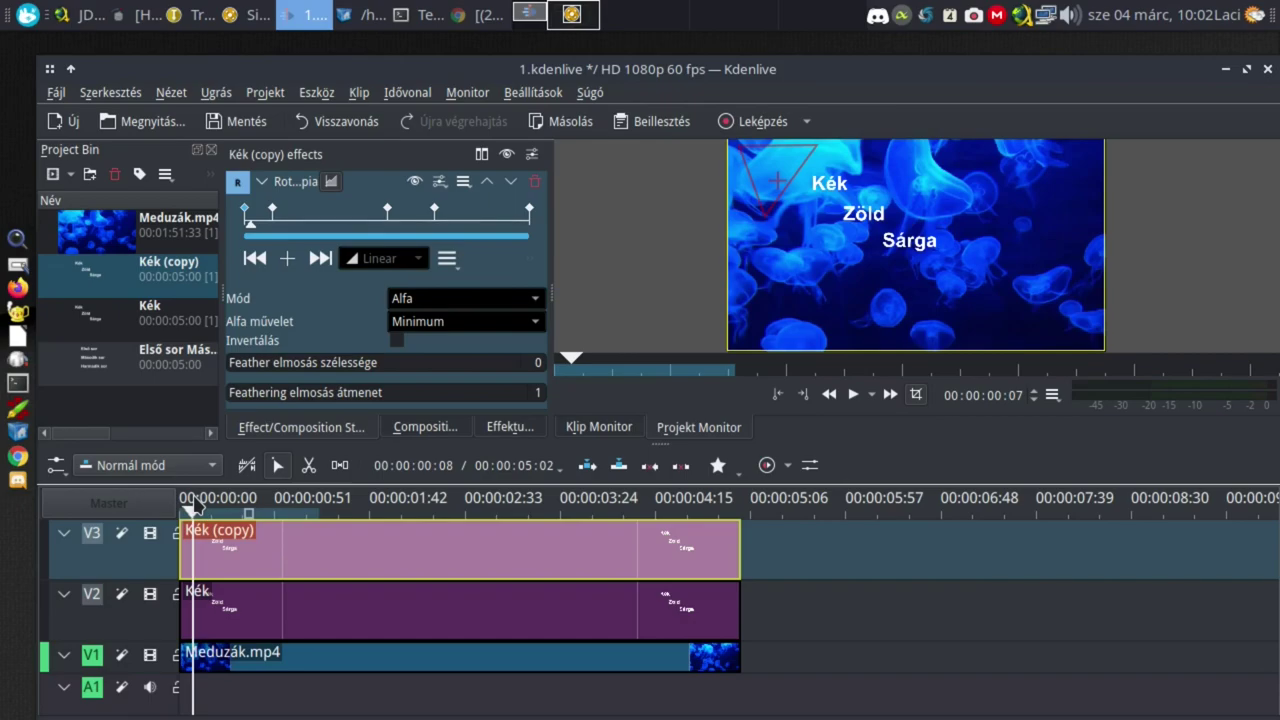
{"action": "key", "text": "space"}
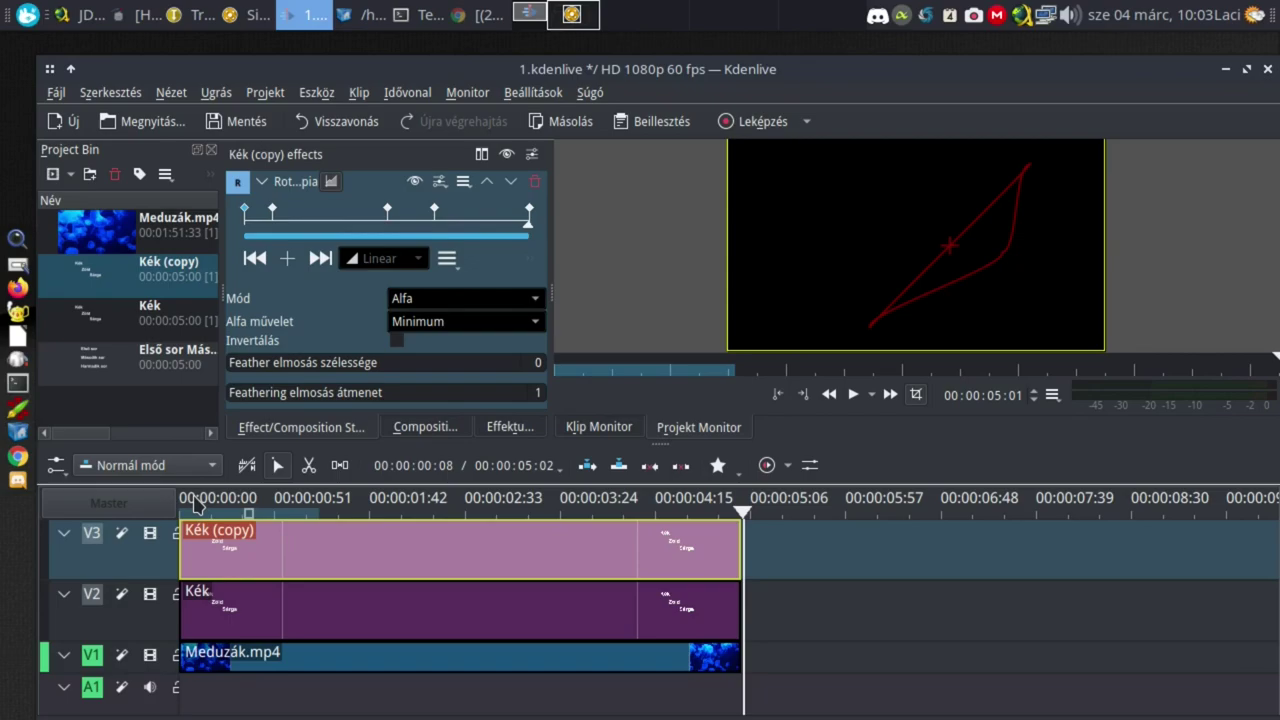
{"action": "left_click_drag", "start_coordinate": [196, 505], "coordinate": [465, 600]}
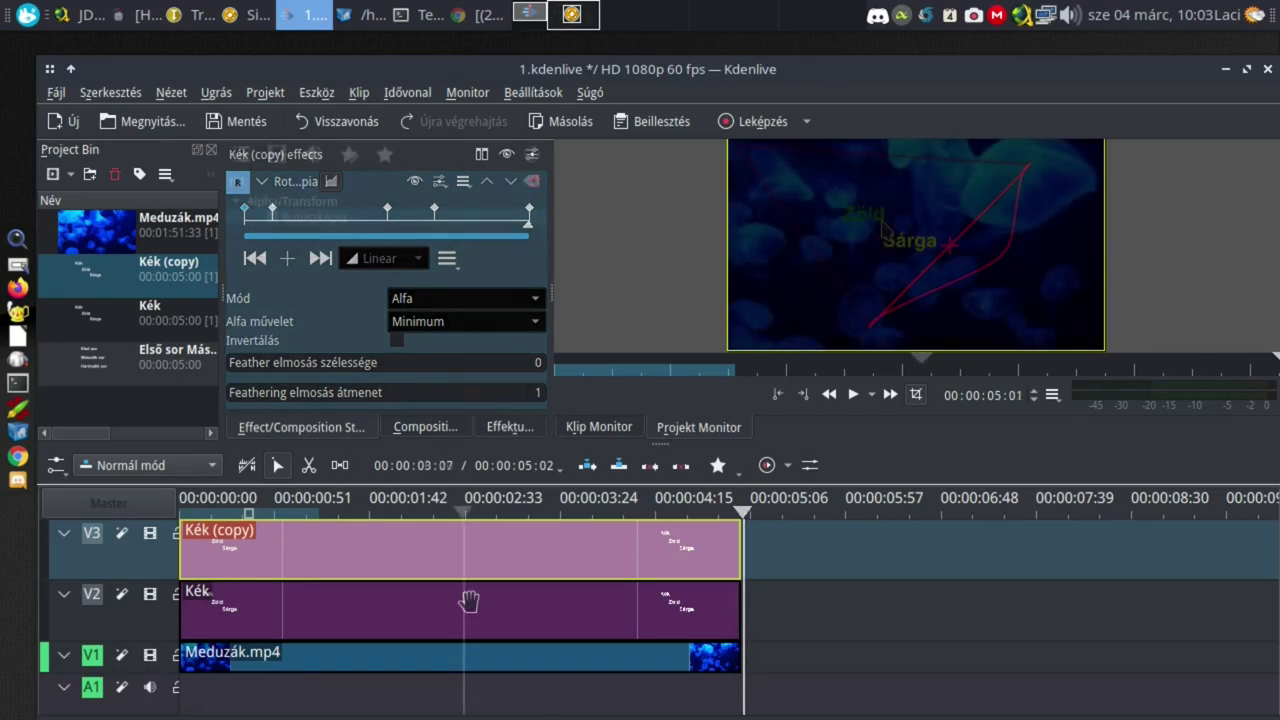
{"action": "left_click", "coordinate": [390, 237]}
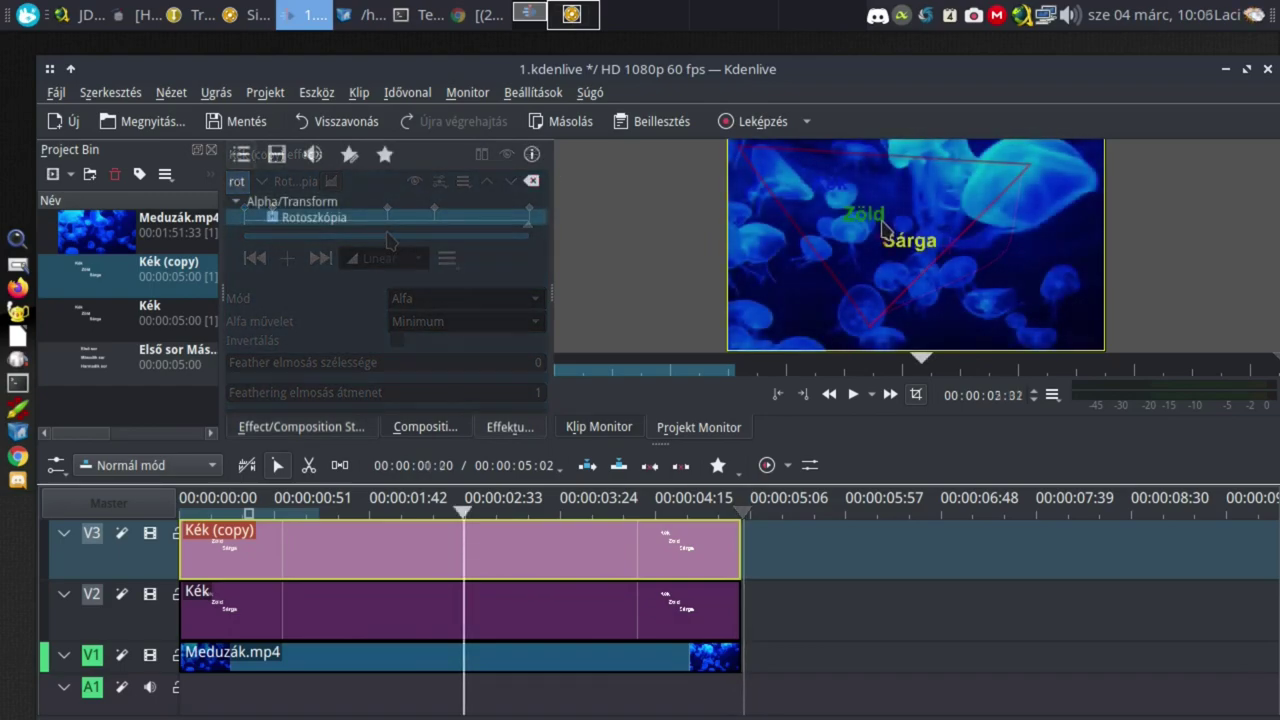